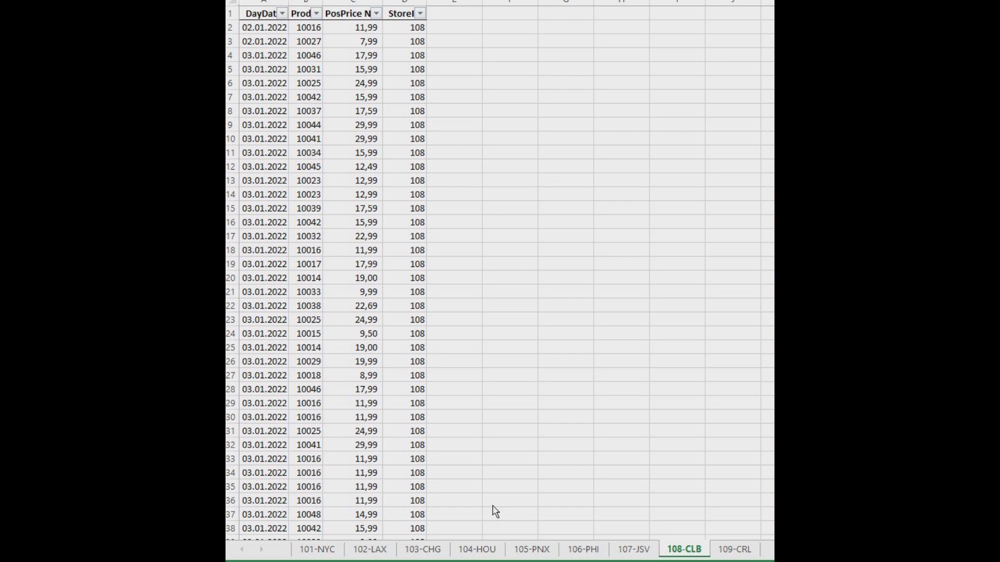
# Step: Look through the store sales sheets from 101-NYC to 109-CRL, examining their columns and store IDs
pyautogui.keyDown('ctrl'); pyautogui.click(330, 551); pyautogui.keyUp('ctrl')
pyautogui.click(330, 551)
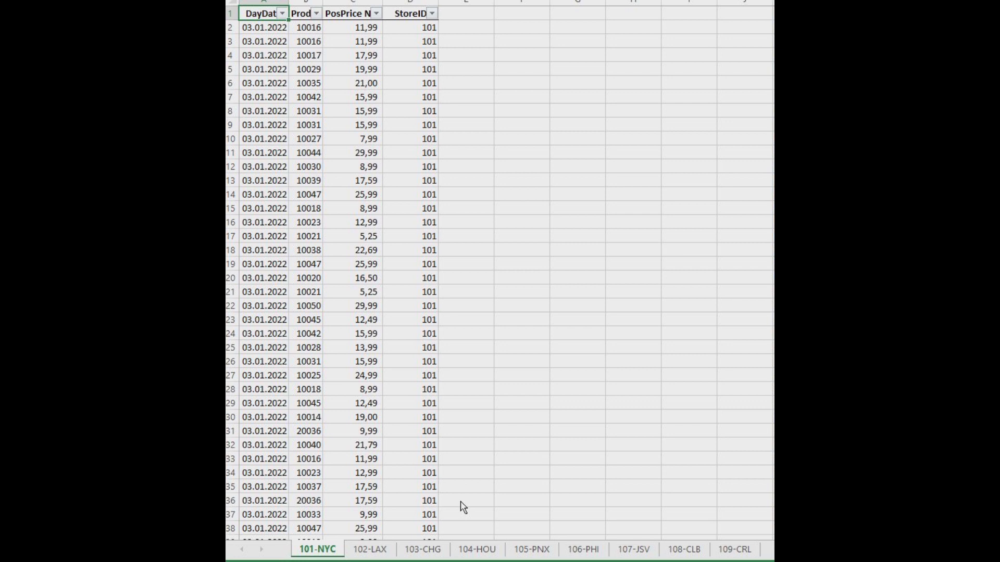
pyautogui.keyDown('ctrl'); pyautogui.click(366, 551); pyautogui.keyUp('ctrl')
pyautogui.click(365, 551)
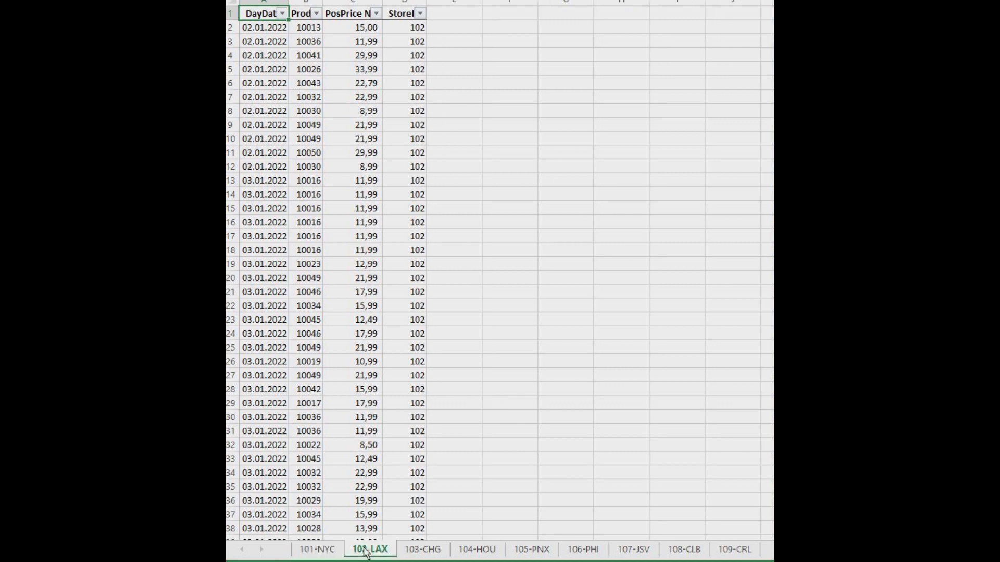
pyautogui.click(422, 551)
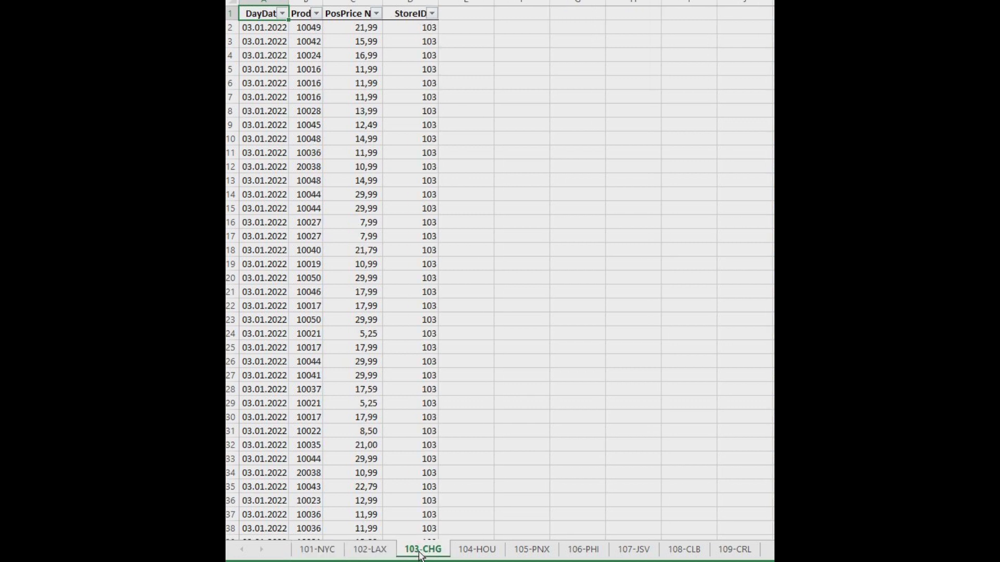
pyautogui.click(473, 553)
pyautogui.click(532, 554)
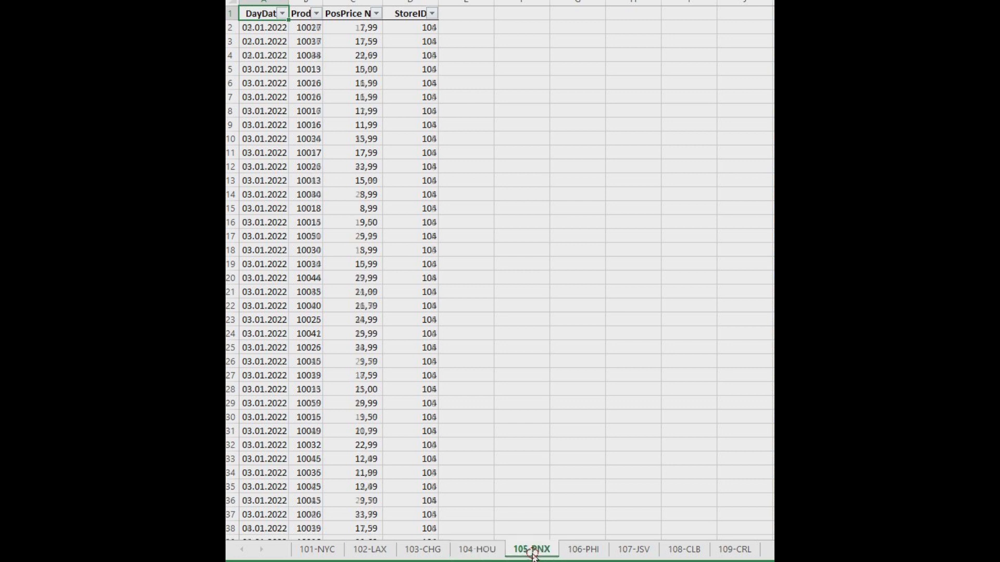
pyautogui.click(583, 552)
pyautogui.click(634, 552)
pyautogui.click(679, 552)
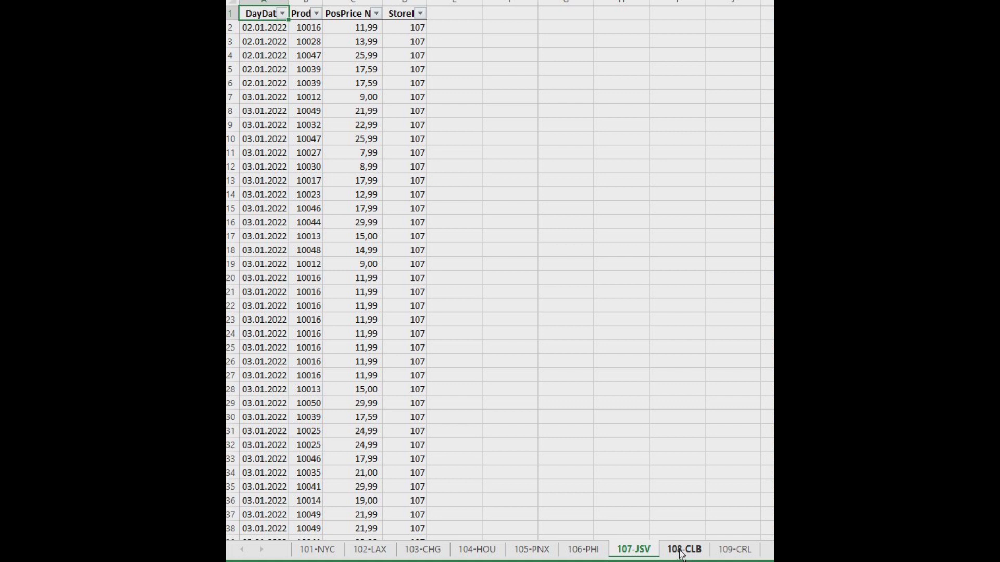
pyautogui.click(723, 553)
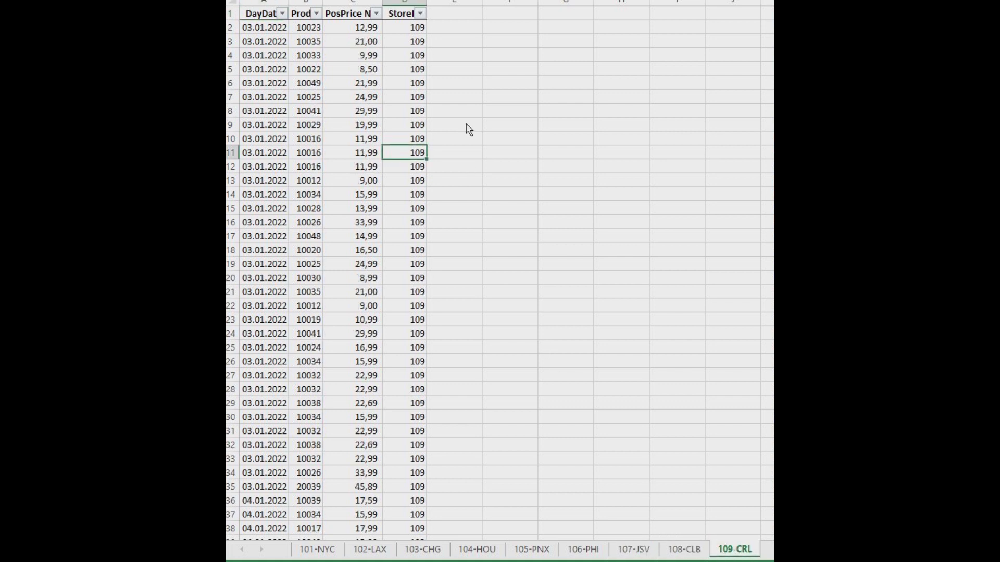
# Step: Review the sales records on sheets 109-CRL back to 105-PNX, examining the store IDs, prices and length of the 105-PNX data
pyautogui.click(410, 59)
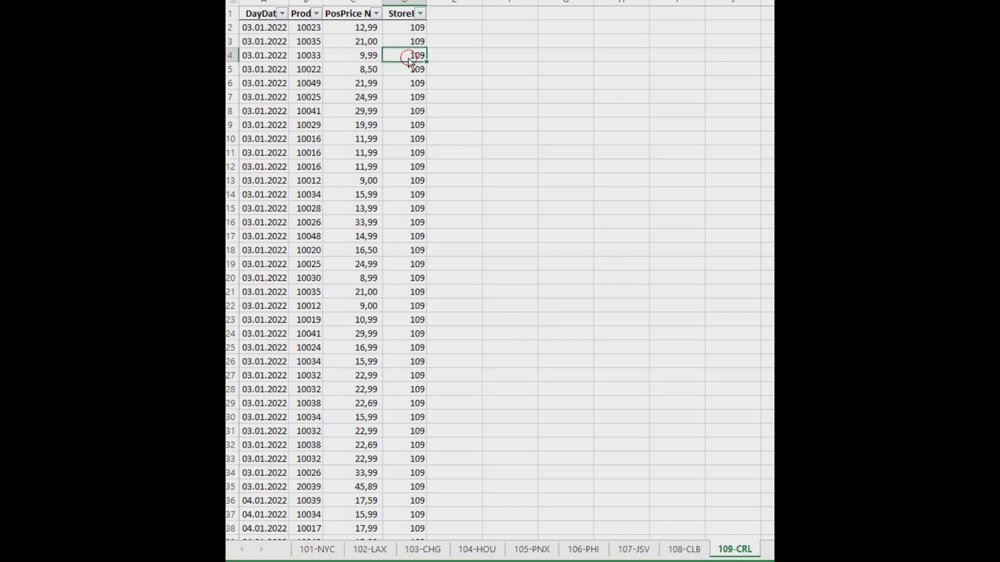
pyautogui.click(684, 550)
pyautogui.click(413, 130)
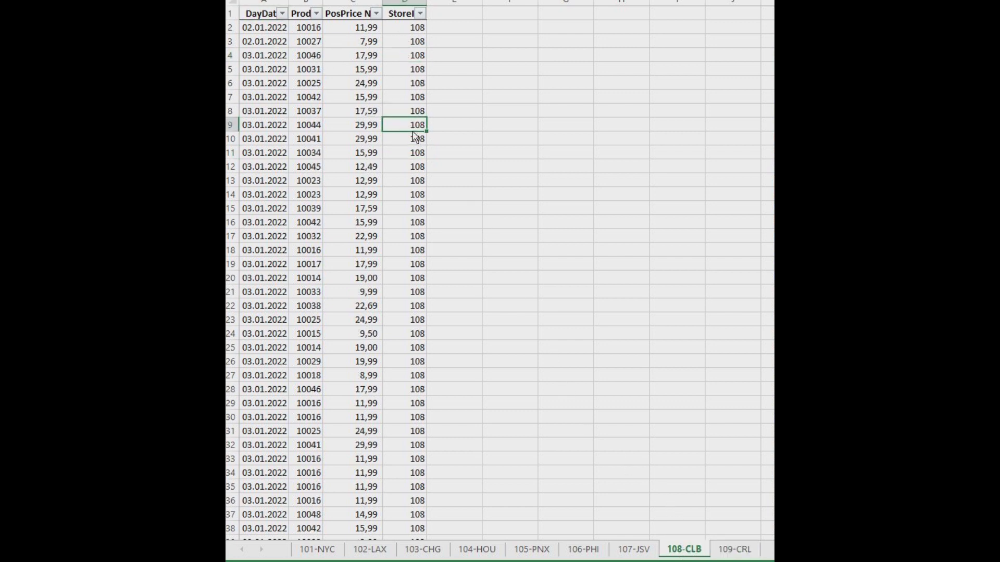
pyautogui.click(363, 115)
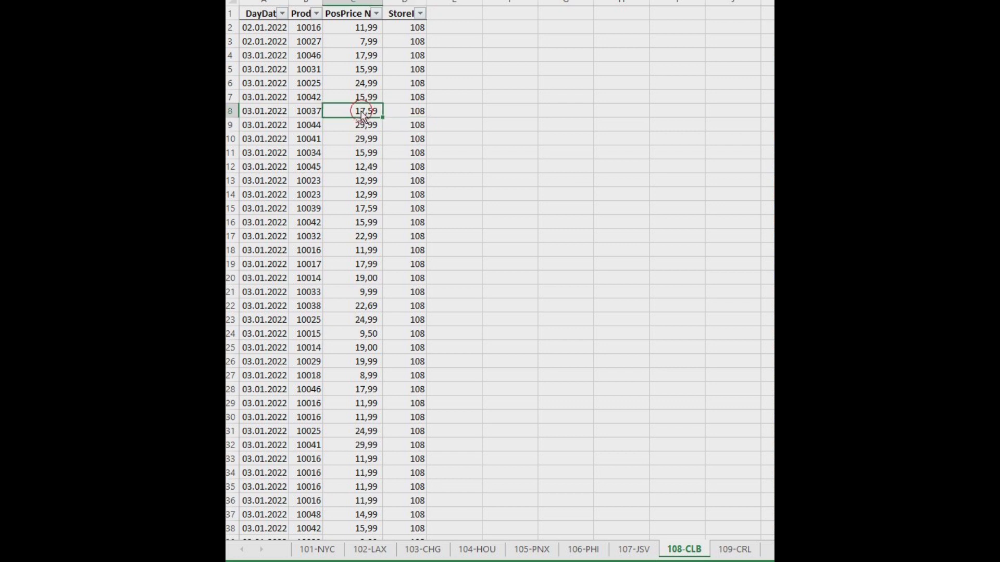
pyautogui.click(642, 552)
pyautogui.click(583, 552)
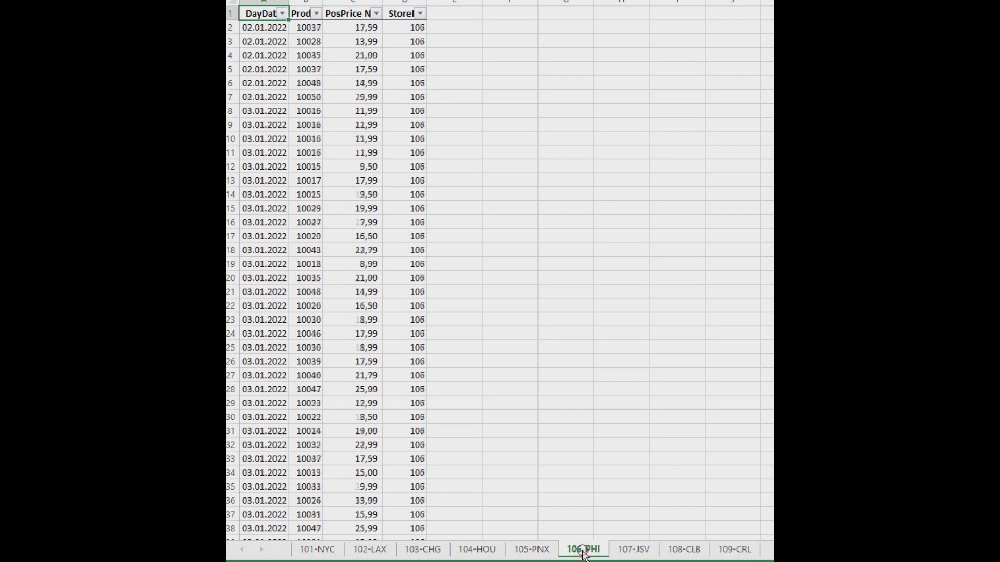
pyautogui.click(536, 551)
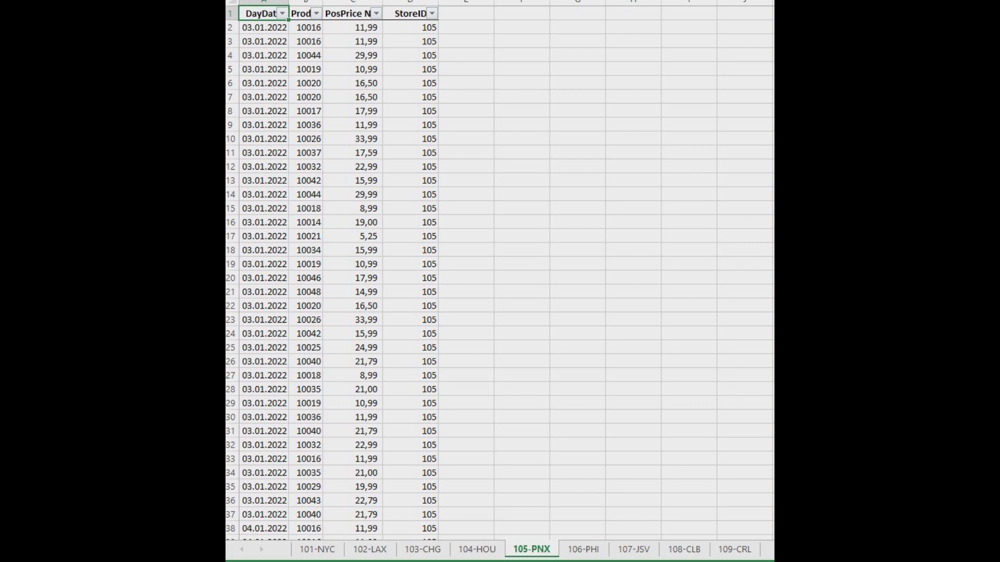
pyautogui.scroll(-20, 500, 281)
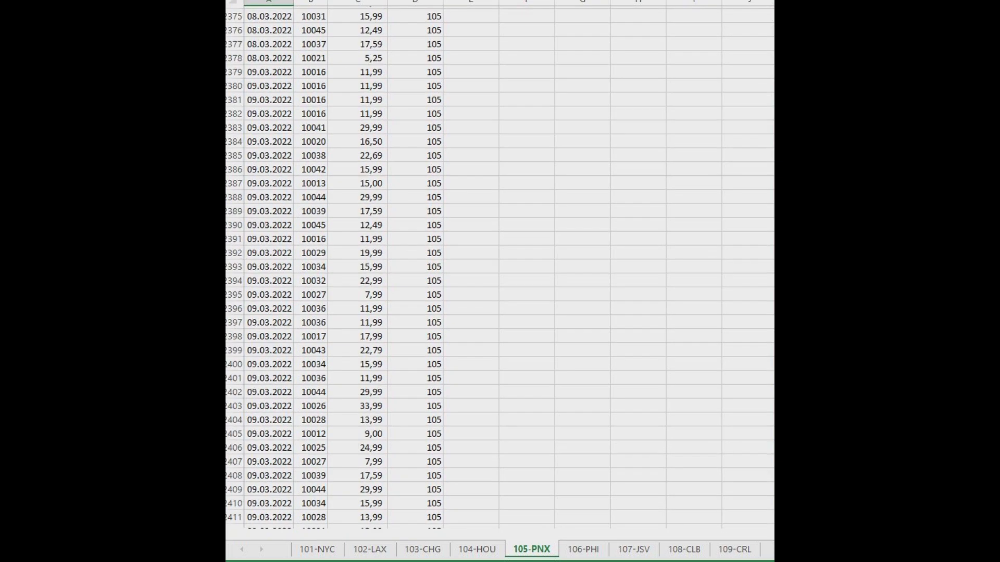
pyautogui.scroll(-20, 500, 281)
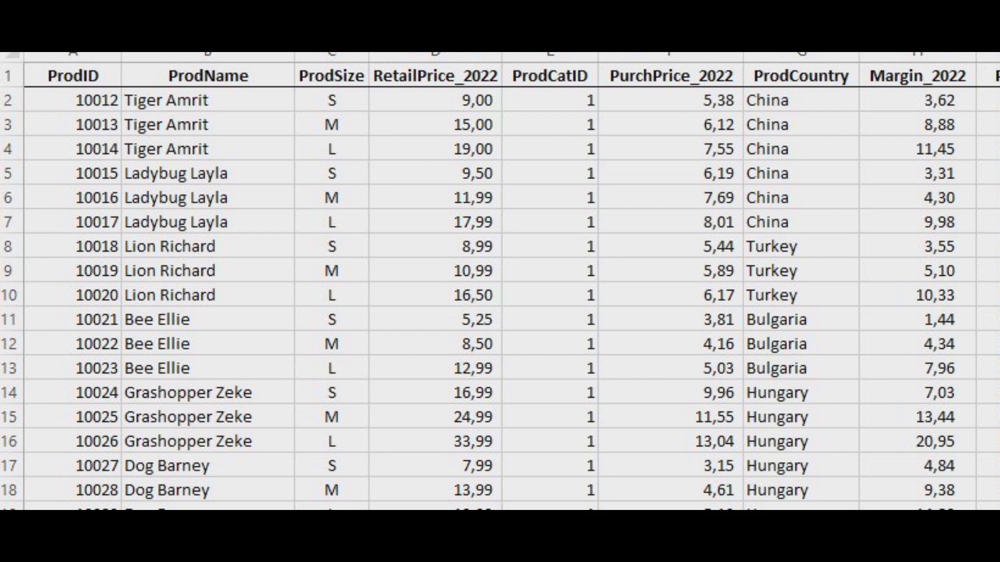
# Step: Examine the product table with its sizes, retail prices, purchase prices, countries and margins through its last row
pyautogui.click(998, 368)
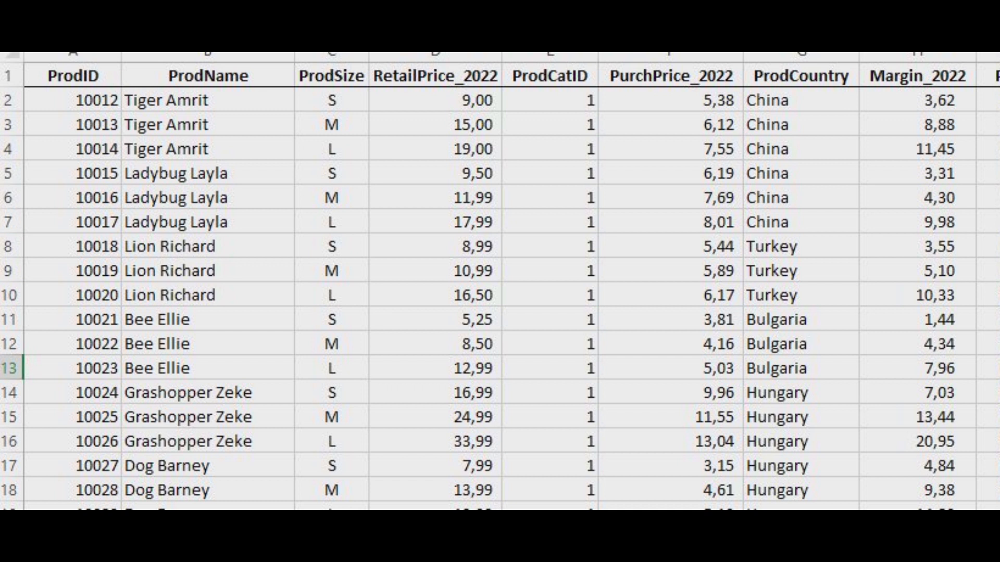
pyautogui.scroll(-12, 500, 281)
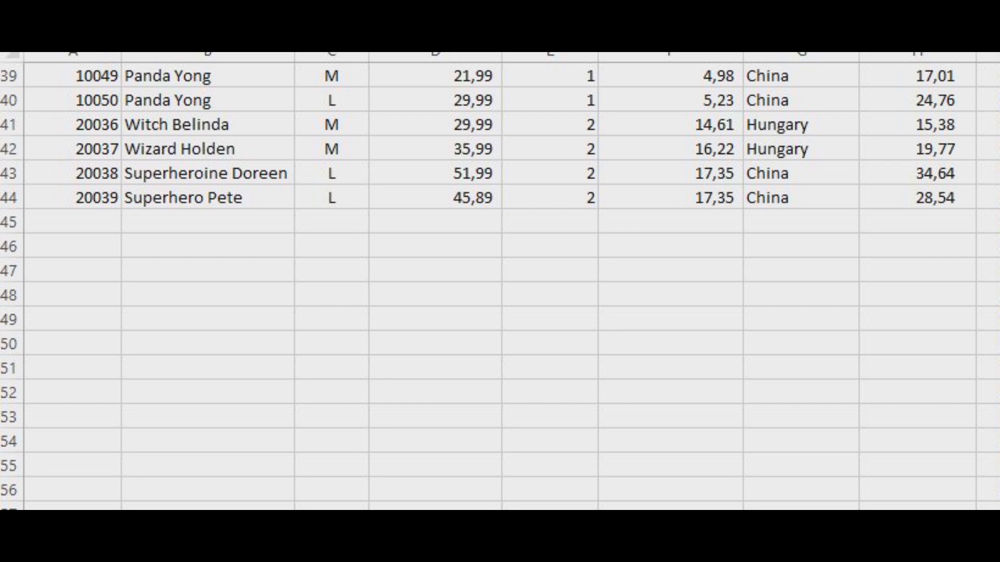
pyautogui.scroll(13, 500, 281)
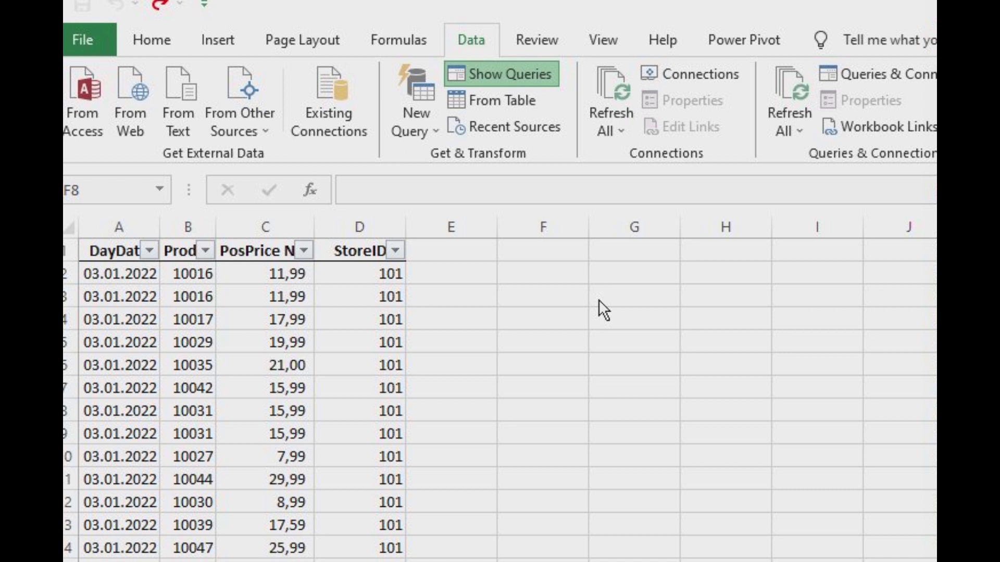
# Step: Create a new query from the Excel workbook 230927-FACT_sales-2022
pyautogui.click(435, 129)
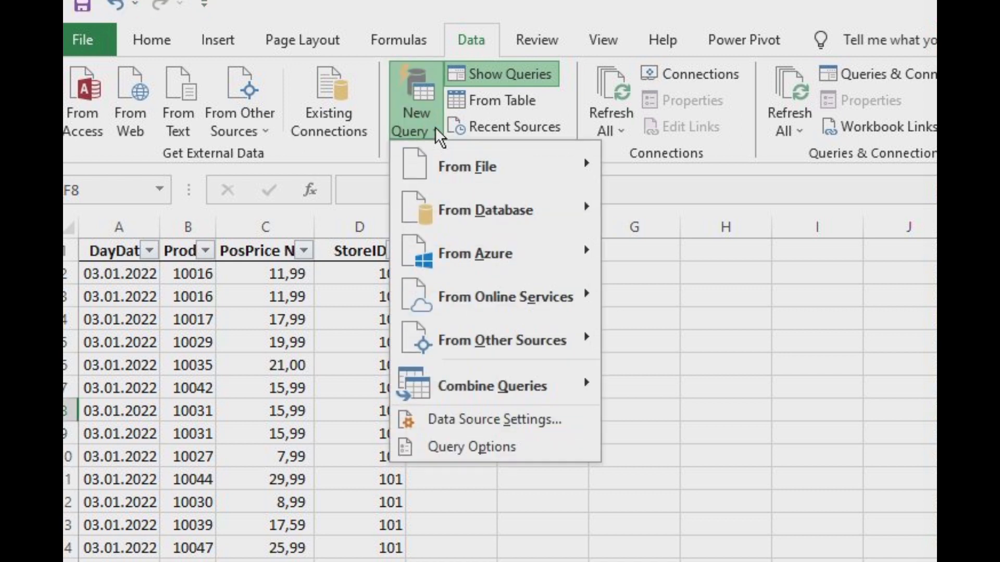
pyautogui.moveTo(453, 174)
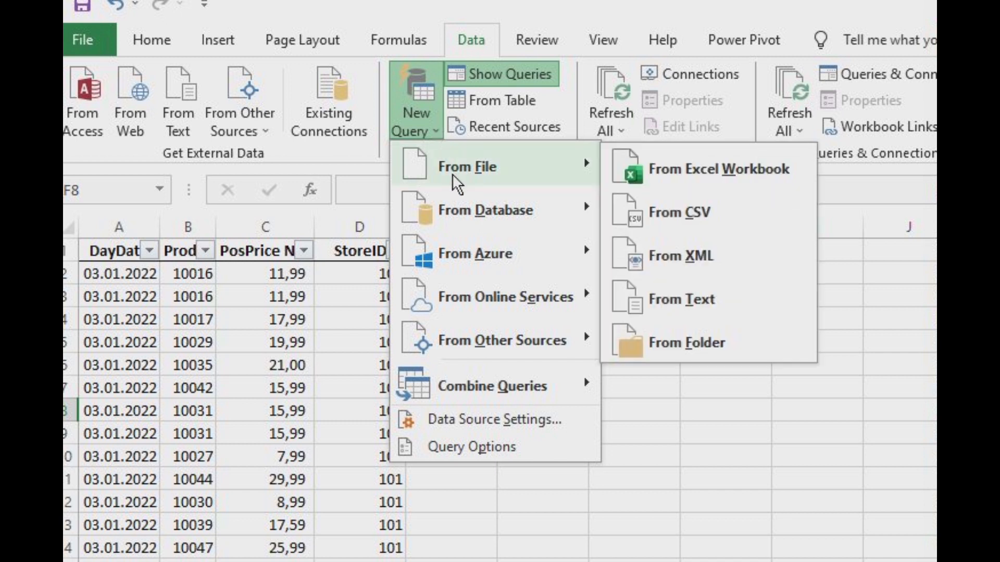
pyautogui.click(692, 173)
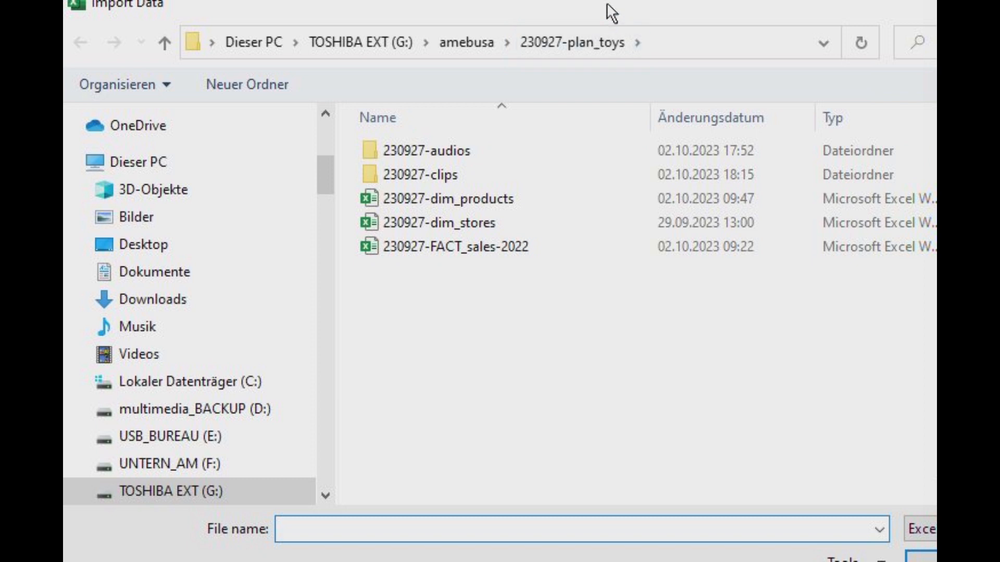
pyautogui.click(426, 249)
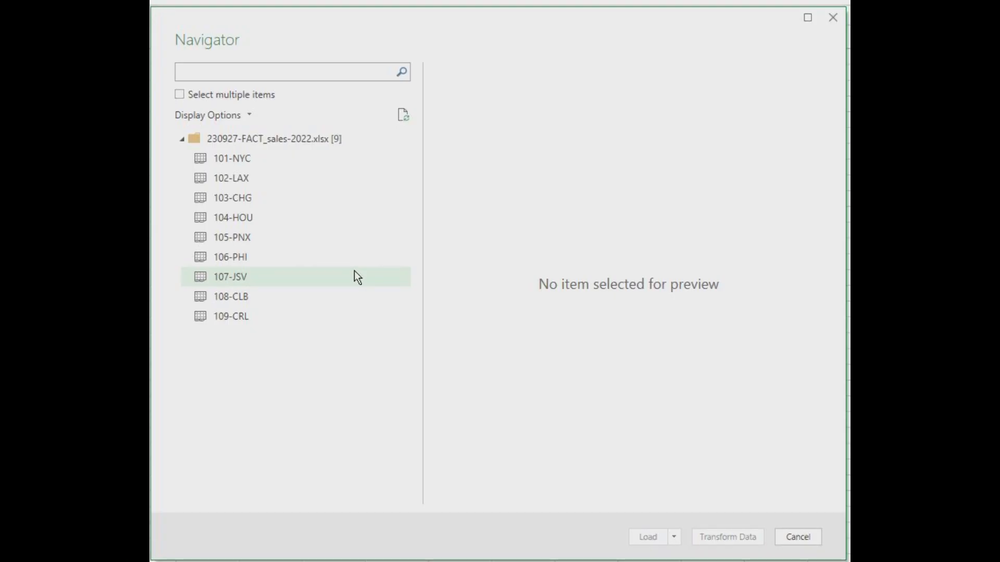
# Step: Select all nine store sheets, 101-NYC through 109-CRL, for import and open them for data transformation
pyautogui.click(178, 95)
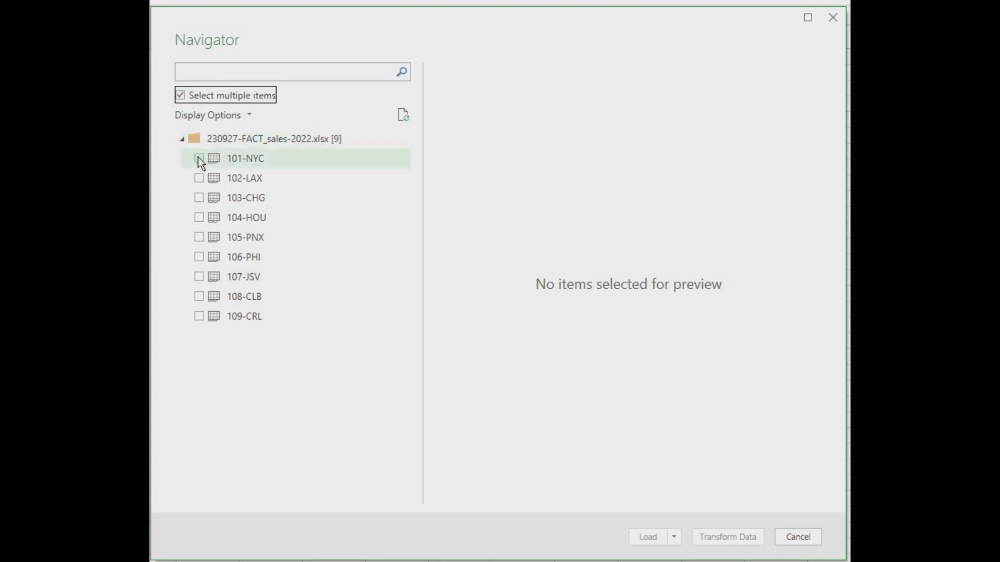
pyautogui.click(198, 158)
pyautogui.click(202, 181)
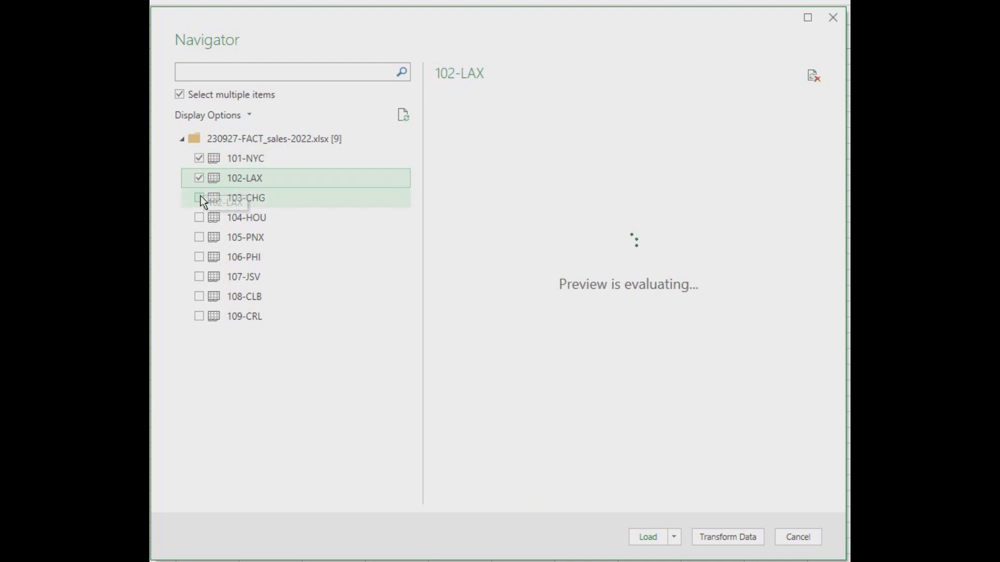
pyautogui.click(200, 198)
pyautogui.click(199, 218)
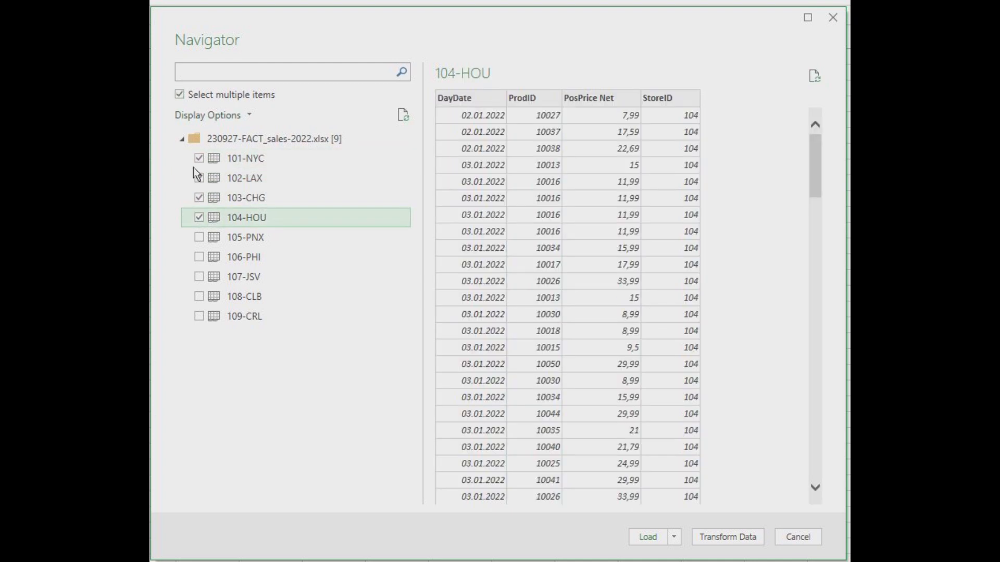
pyautogui.click(196, 235)
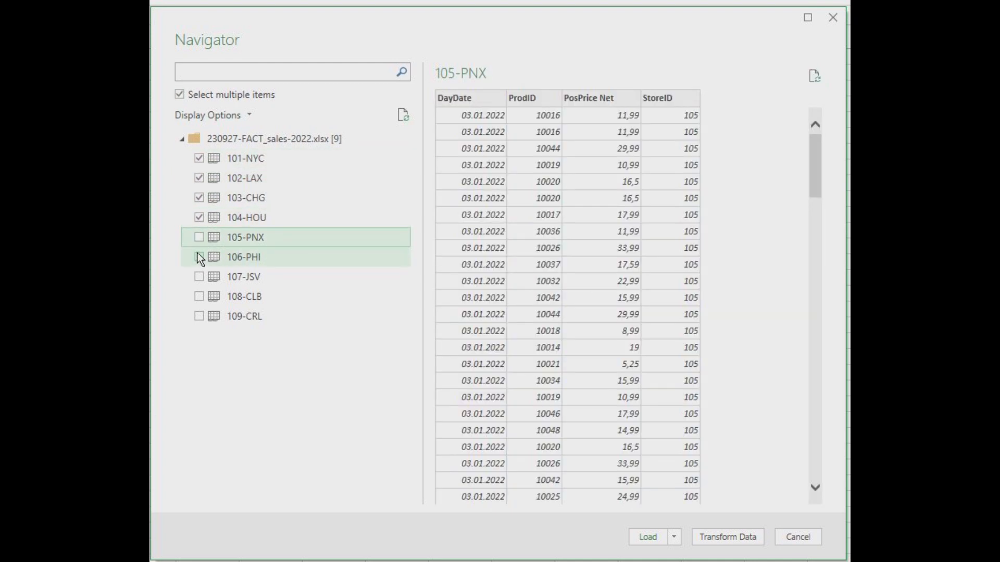
pyautogui.click(197, 238)
pyautogui.click(199, 255)
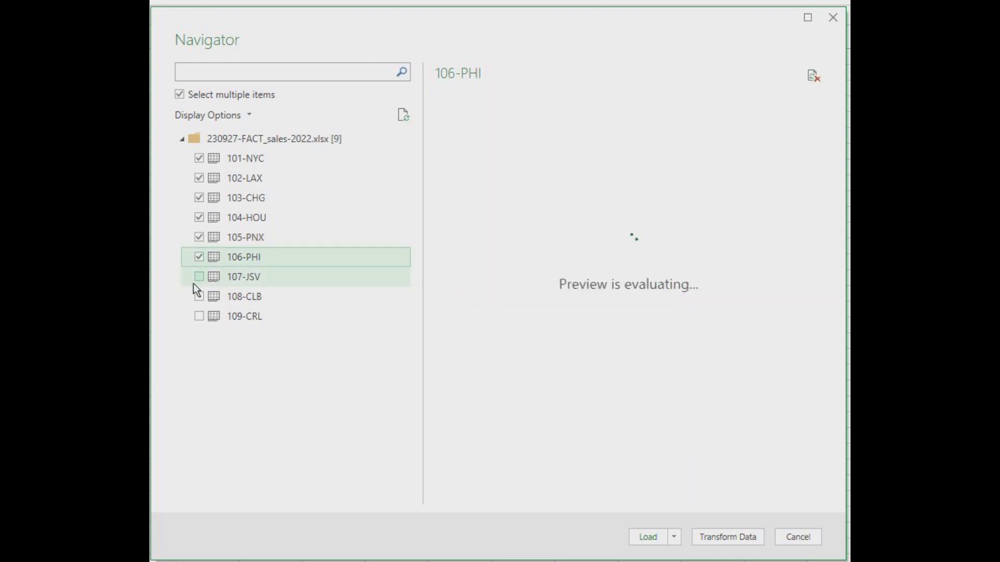
pyautogui.click(199, 277)
pyautogui.click(199, 298)
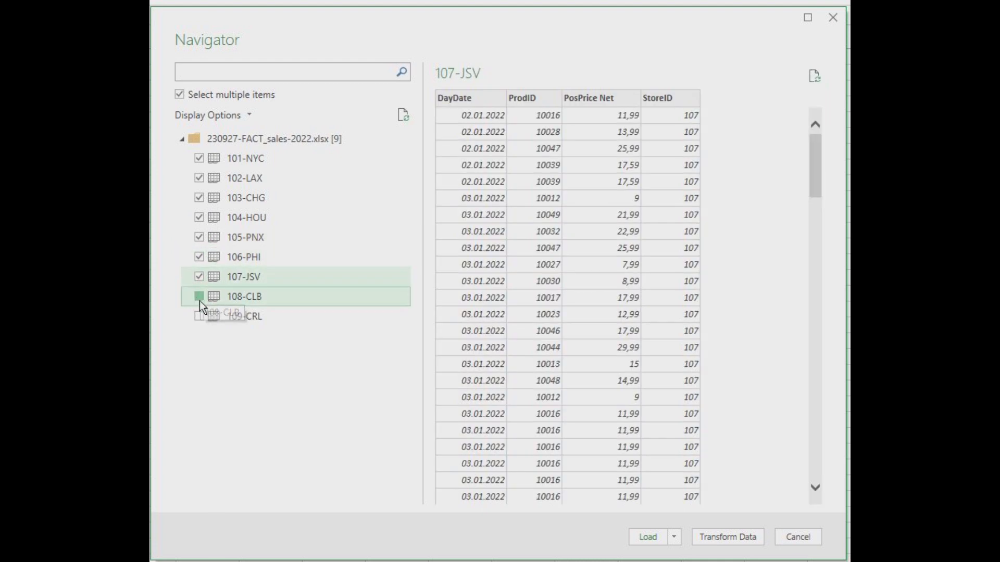
pyautogui.click(199, 314)
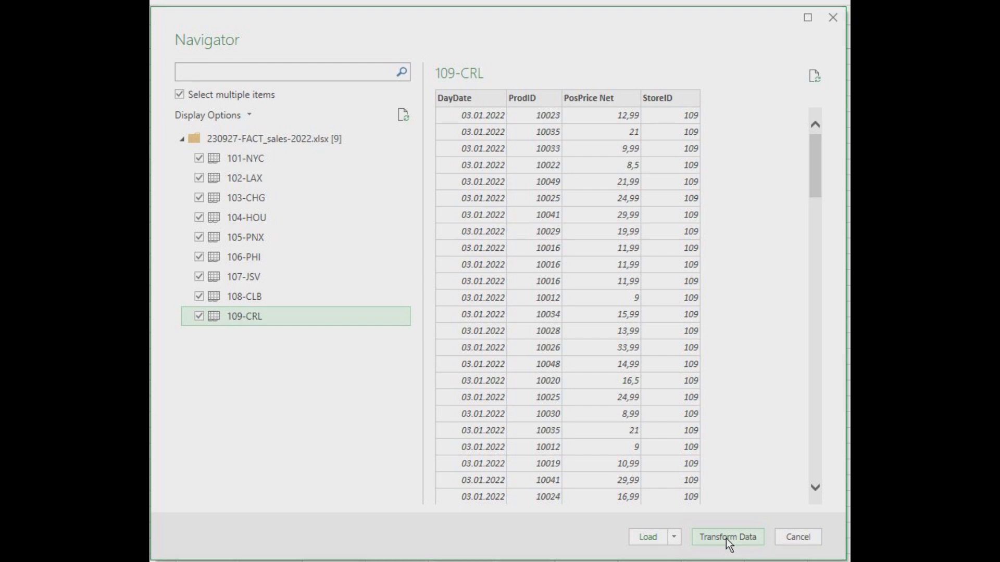
pyautogui.click(729, 537)
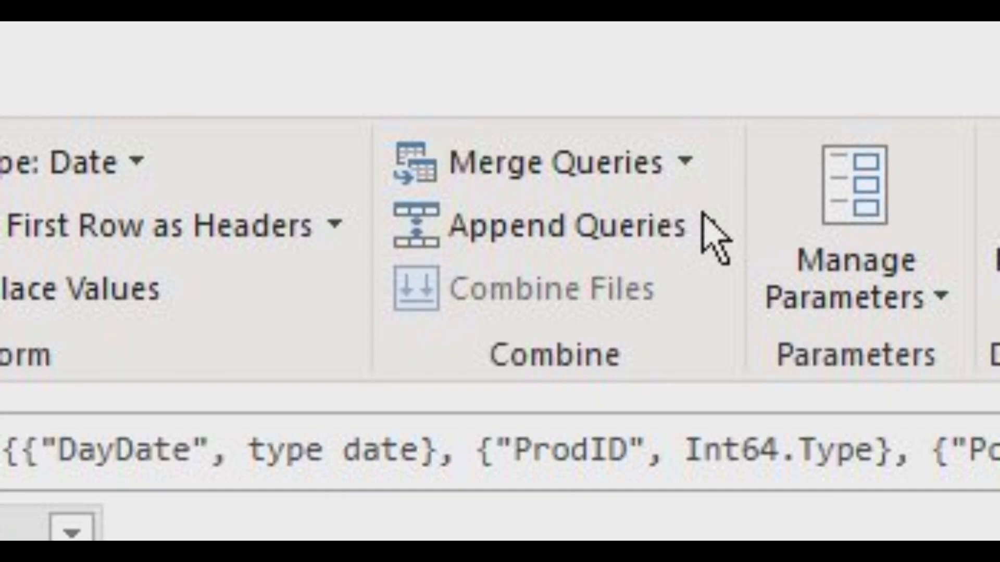
# Step: Append the nine store tables, 101-NYC through 109-CRL, as a new query and add the combined sales table to the data model
pyautogui.click(706, 218)
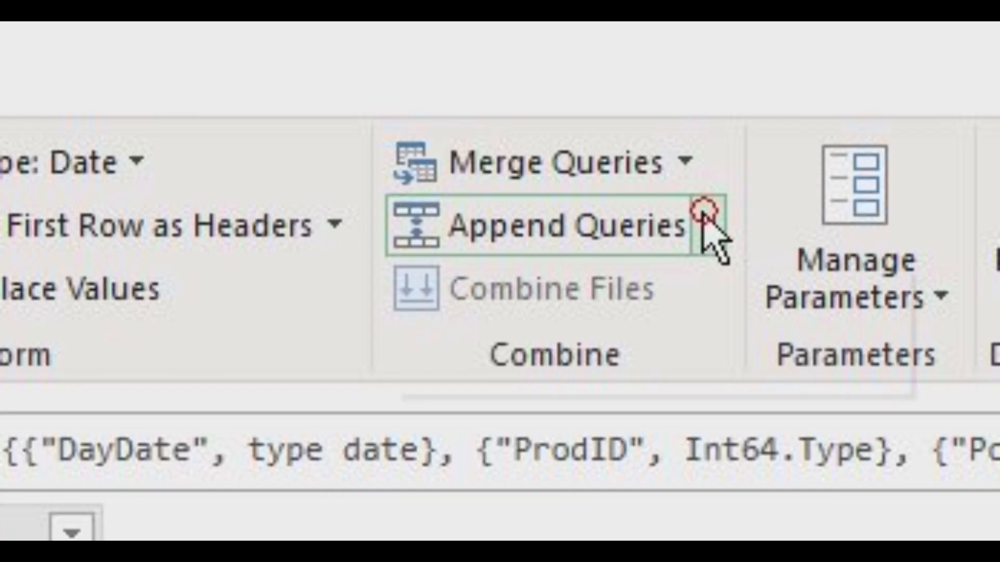
pyautogui.click(739, 365)
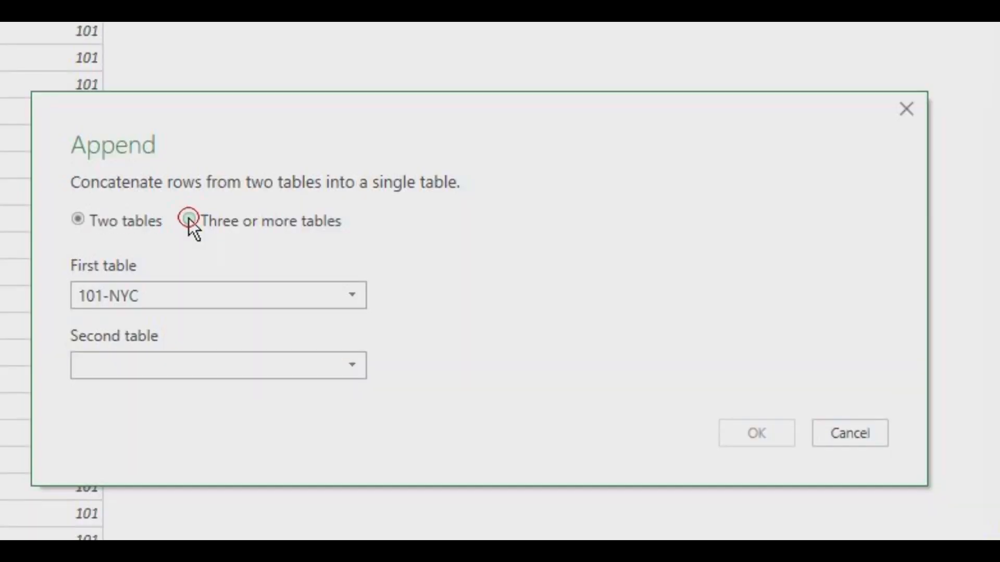
pyautogui.click(189, 218)
pyautogui.doubleClick(132, 326)
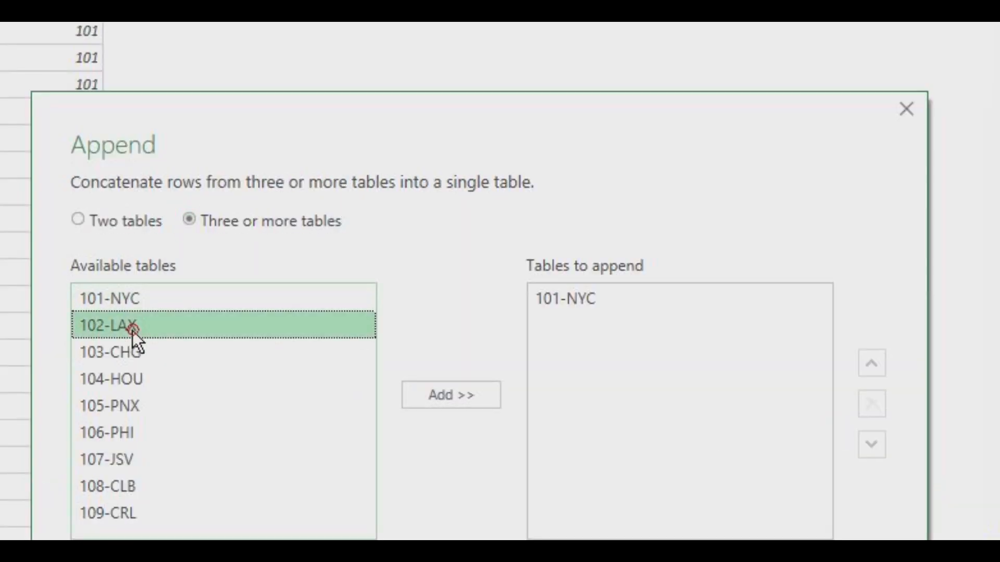
pyautogui.doubleClick(124, 354)
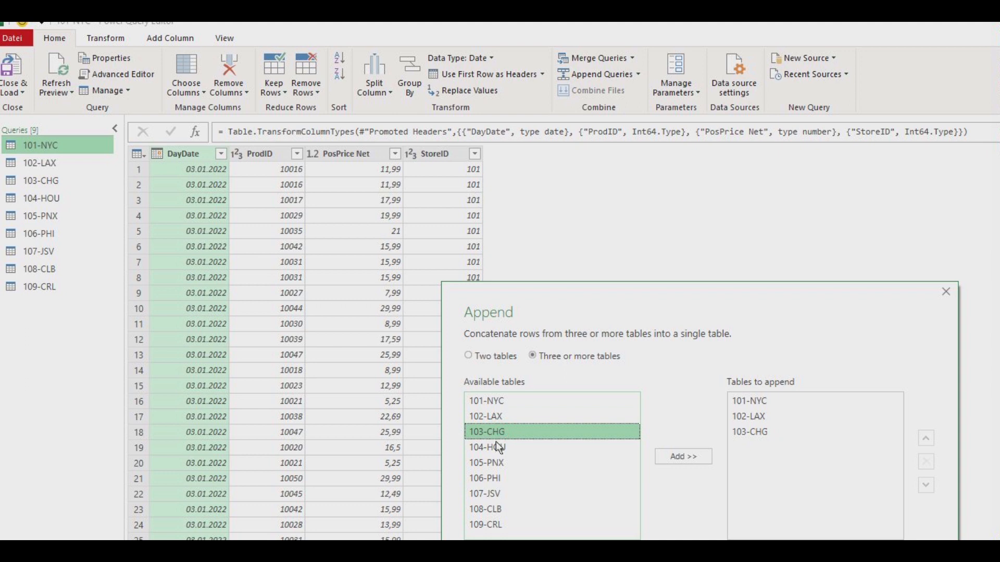
pyautogui.doubleClick(495, 446)
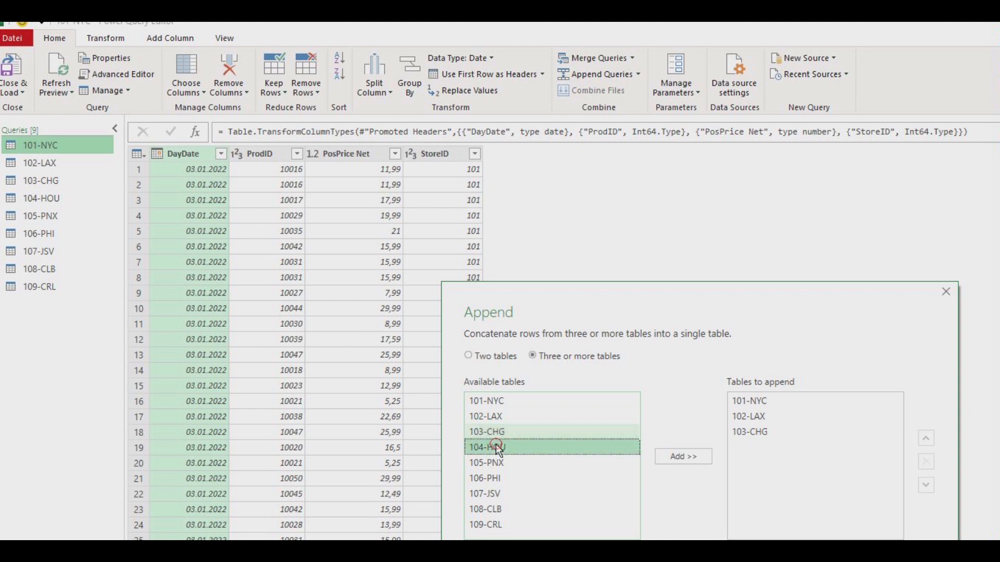
pyautogui.doubleClick(496, 462)
pyautogui.doubleClick(495, 477)
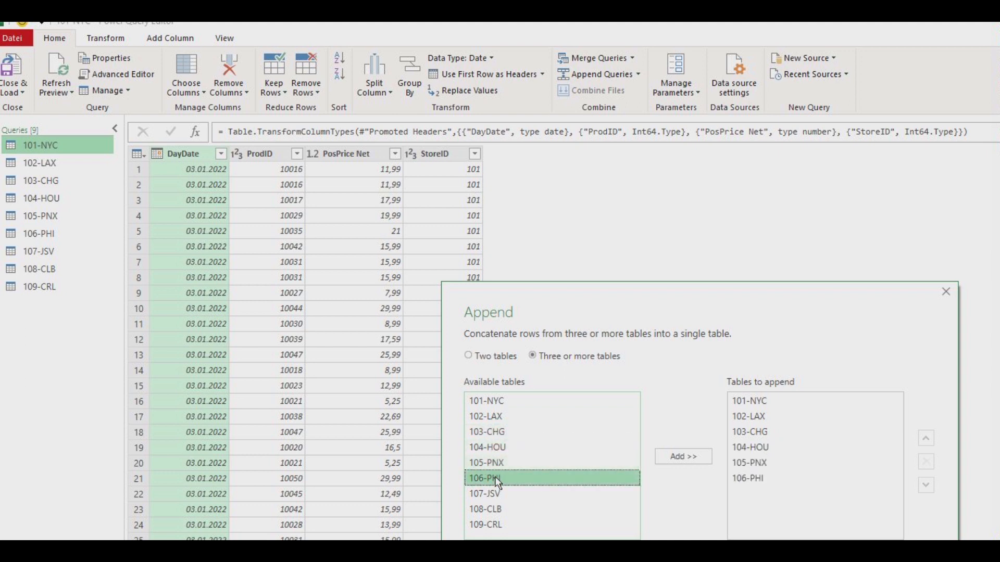
pyautogui.doubleClick(495, 493)
pyautogui.doubleClick(495, 505)
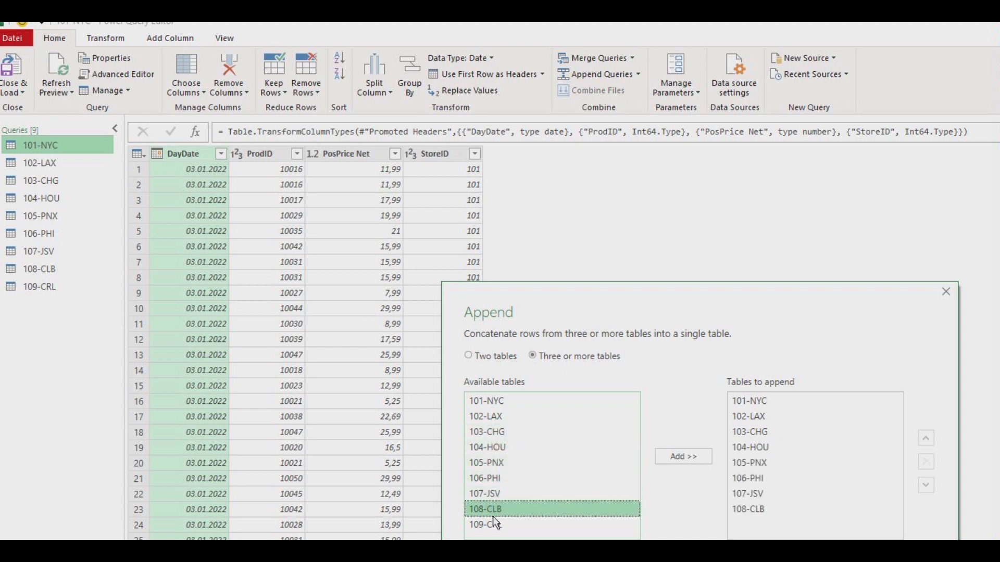
pyautogui.doubleClick(493, 526)
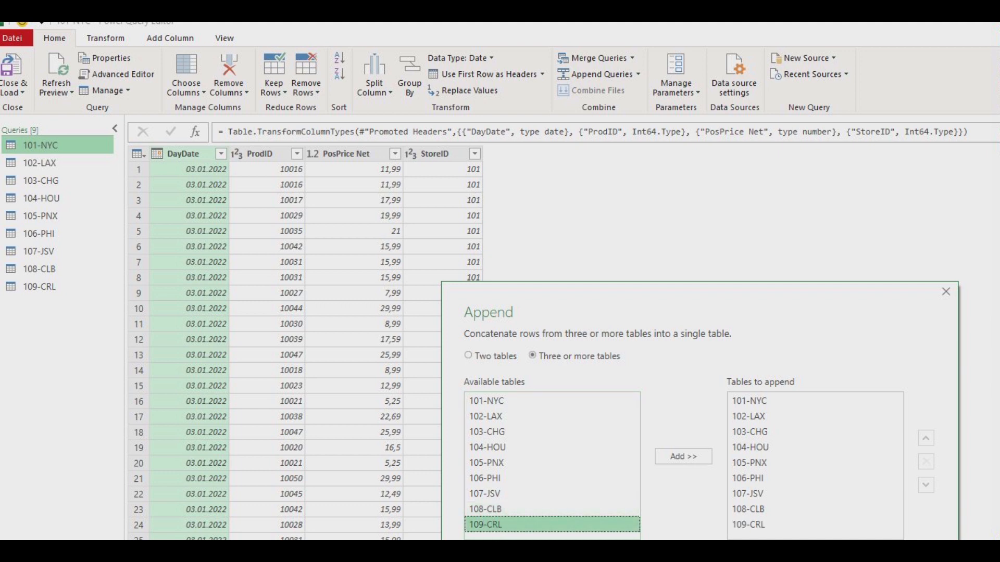
pyautogui.press('Return')
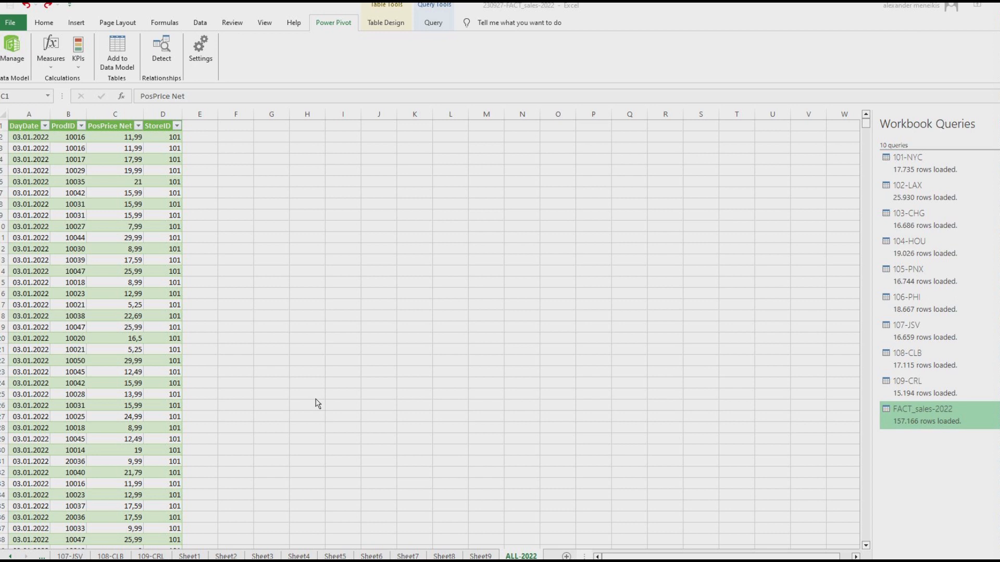
pyautogui.click(115, 52)
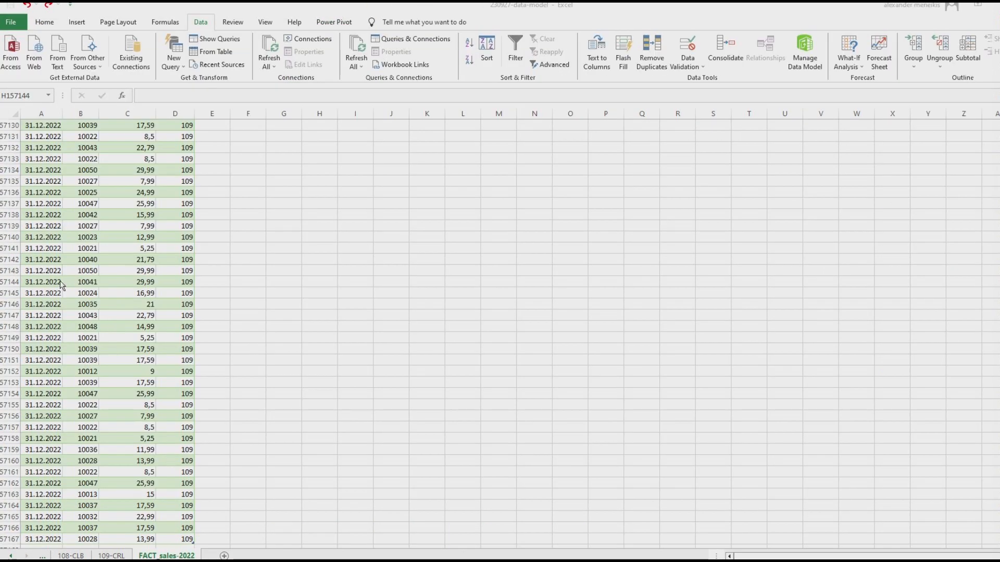
# Step: Create a query from the dim_stores sheet of the Excel workbook 230927-dim_stores.xlsx and open it for data transformation
pyautogui.click(186, 69)
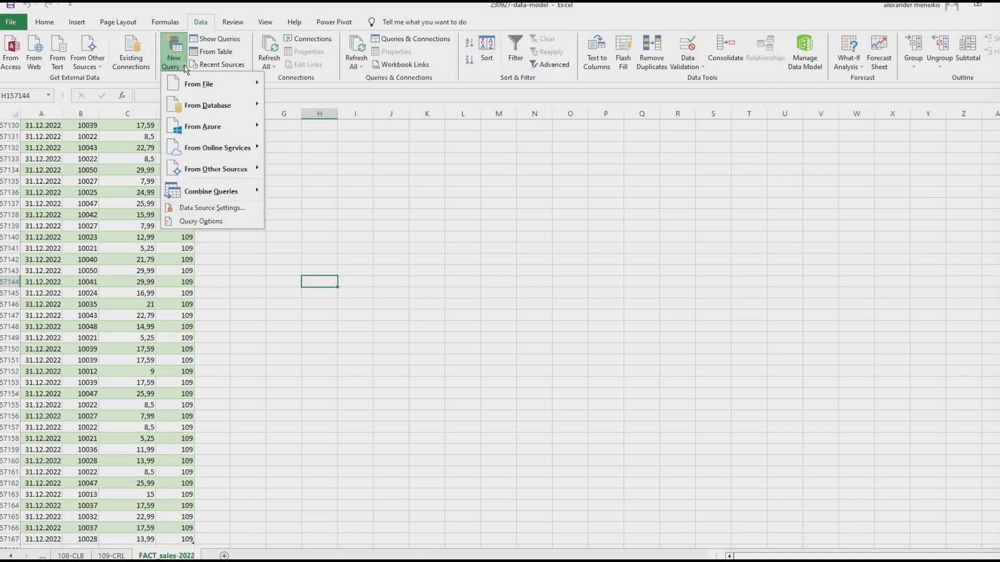
pyautogui.moveTo(191, 81)
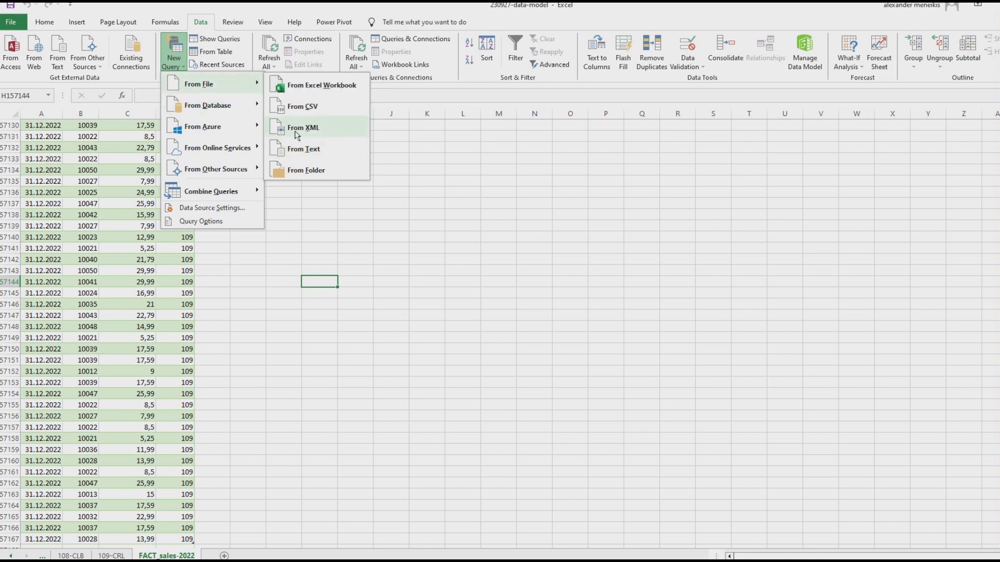
pyautogui.click(320, 87)
pyautogui.doubleClick(174, 125)
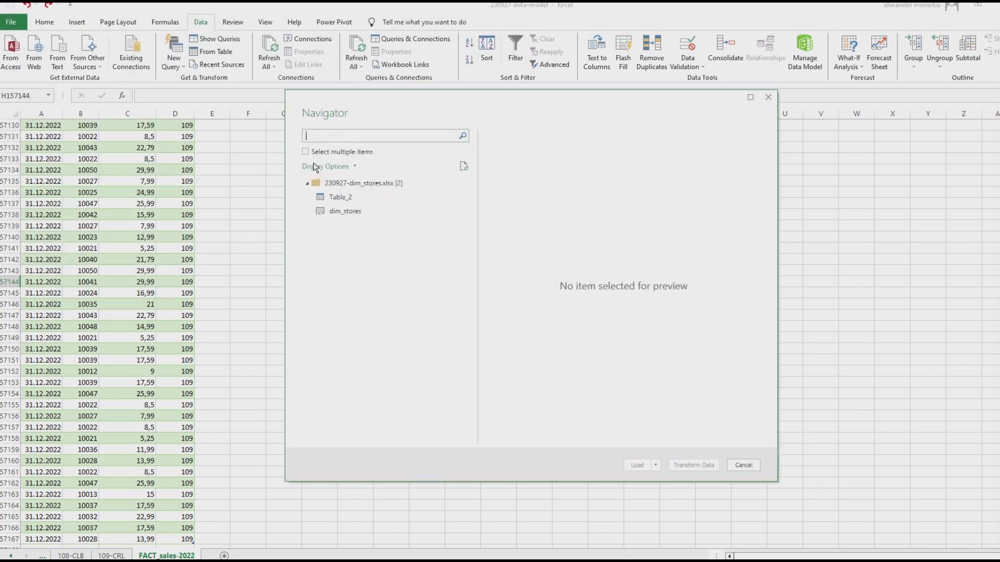
pyautogui.click(332, 212)
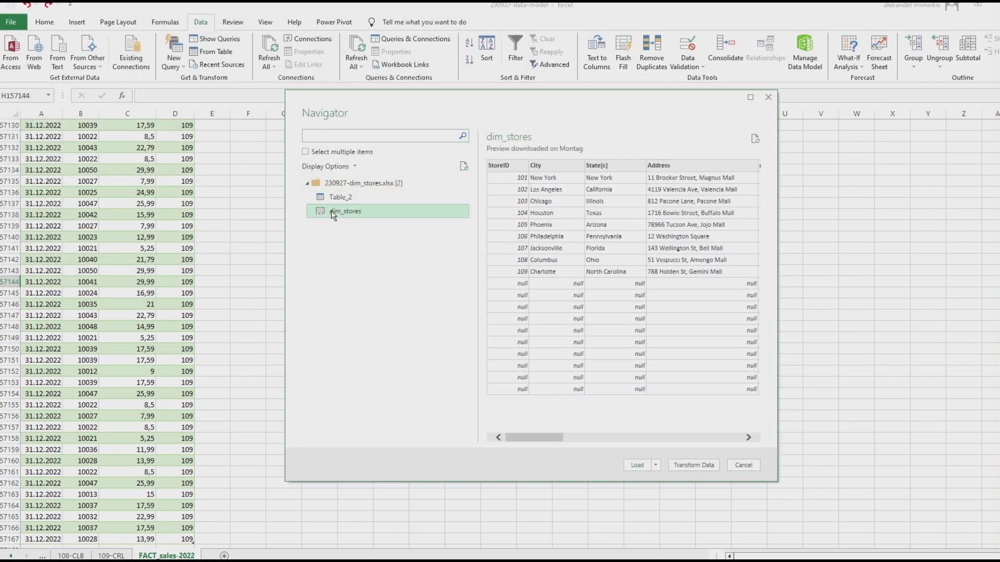
pyautogui.click(697, 467)
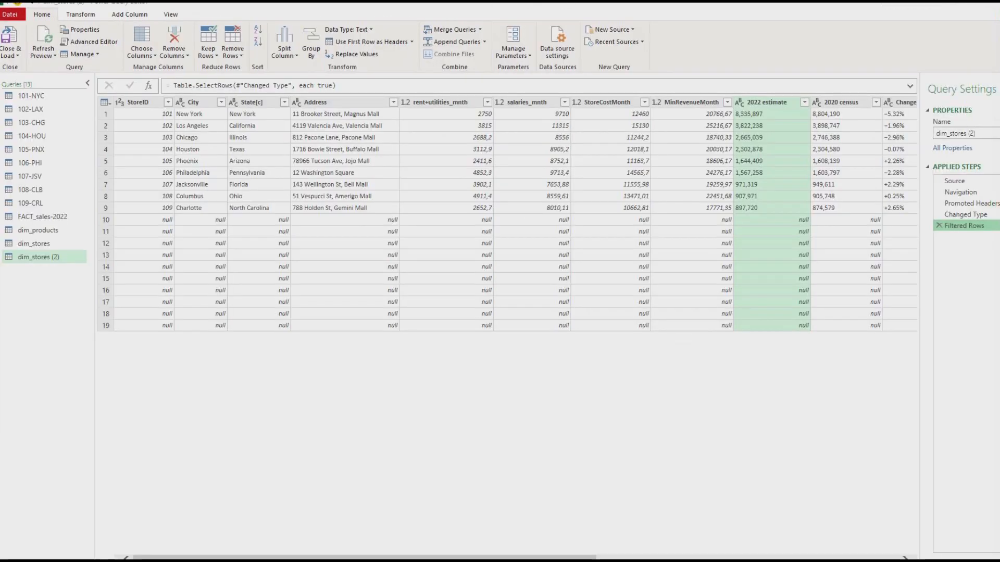
# Step: Remove the bottom 10 rows, which are empty, from the store table query
pyautogui.moveTo(504, 556); pyautogui.dragTo(334, 500)
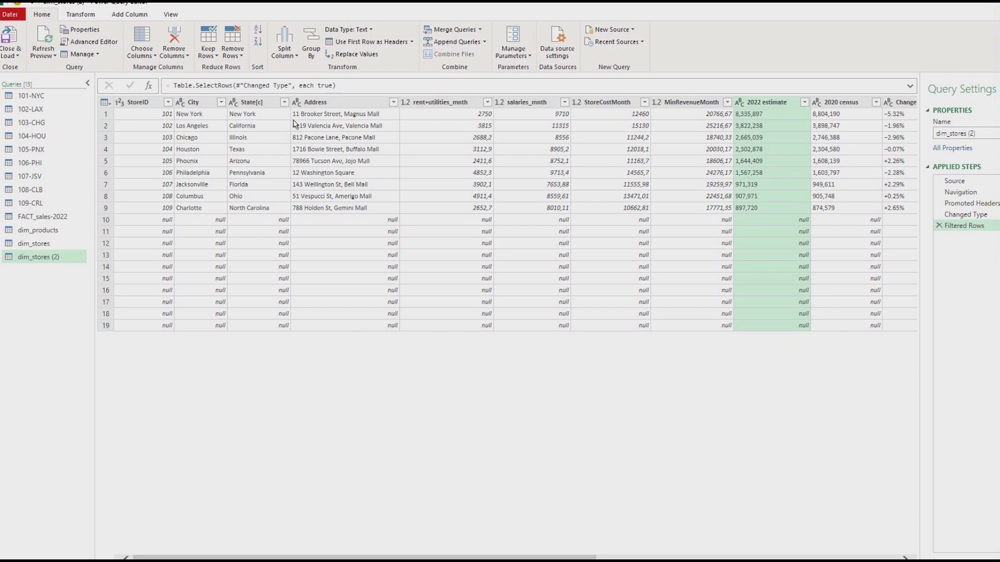
pyautogui.click(241, 57)
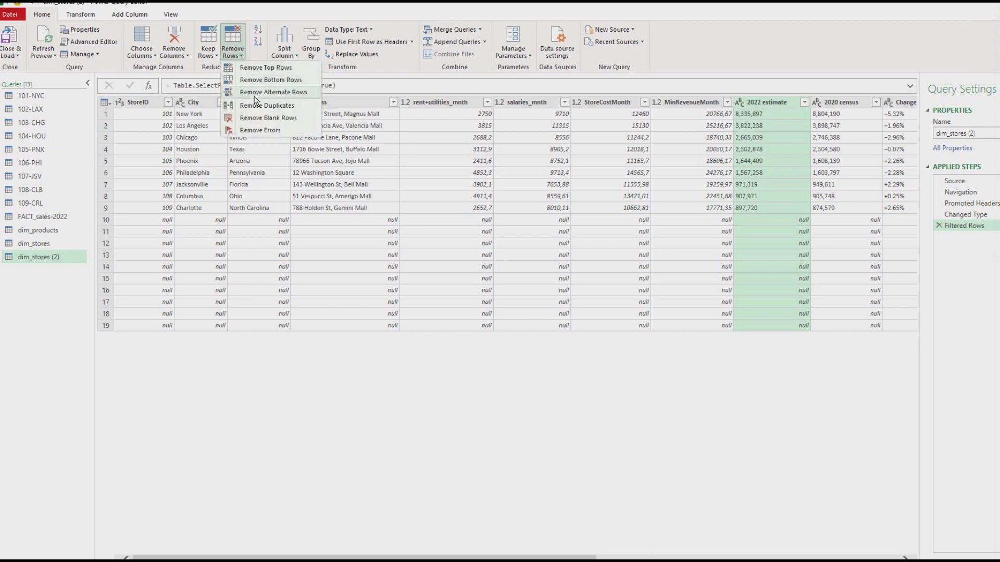
pyautogui.click(265, 80)
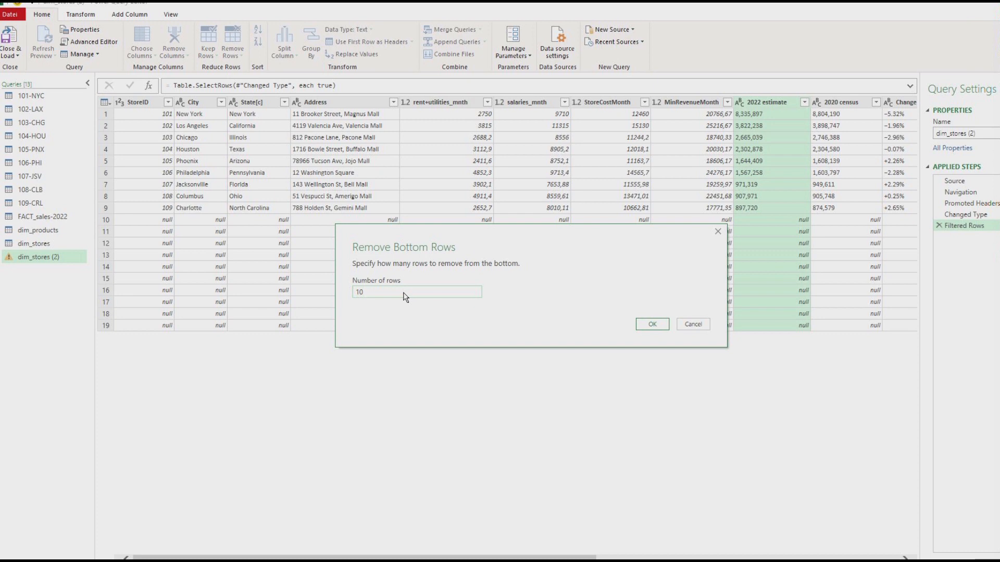
pyautogui.click(657, 325)
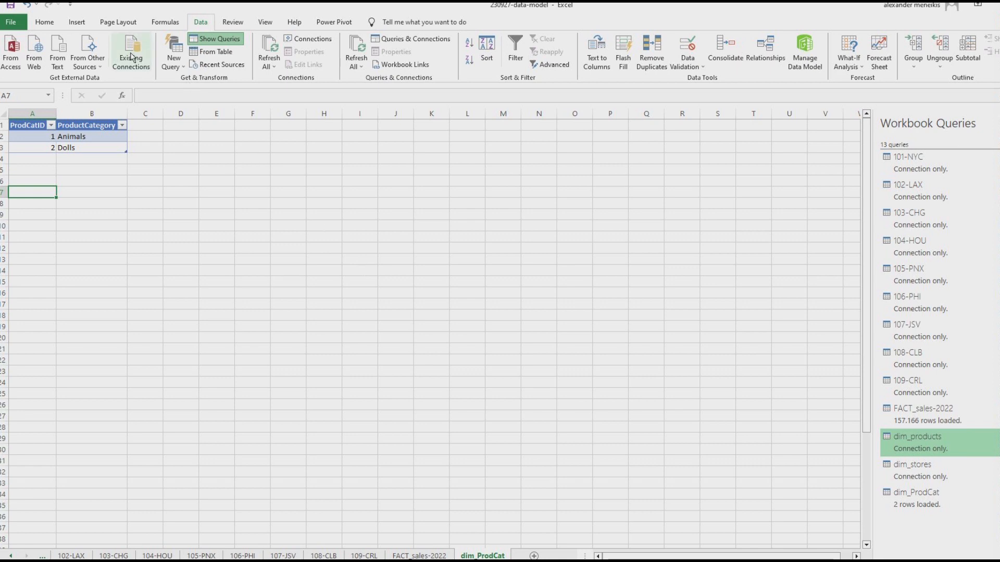
# Step: Load the existing dim_products query connection as a table on a new worksheet
pyautogui.click(132, 57)
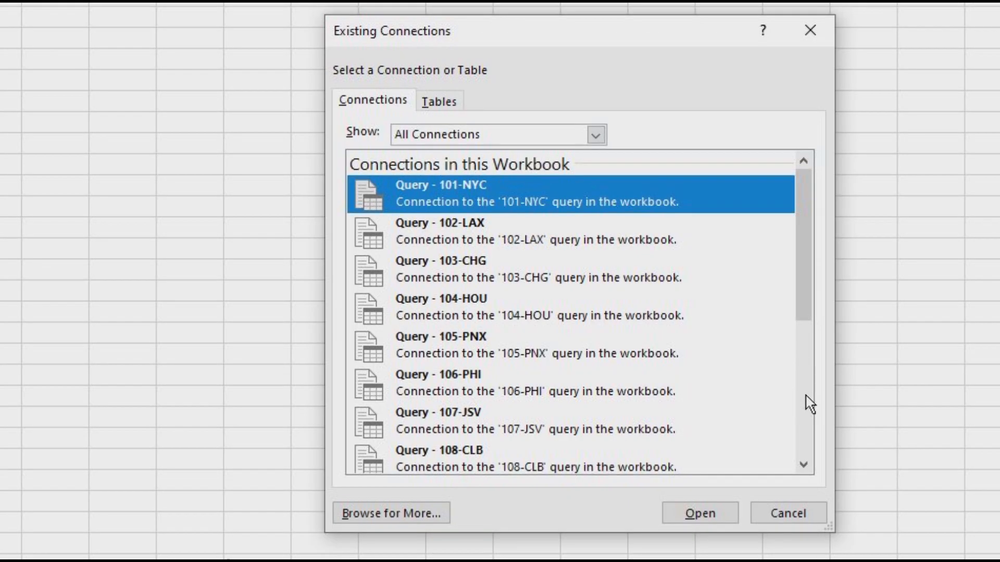
pyautogui.click(651, 353)
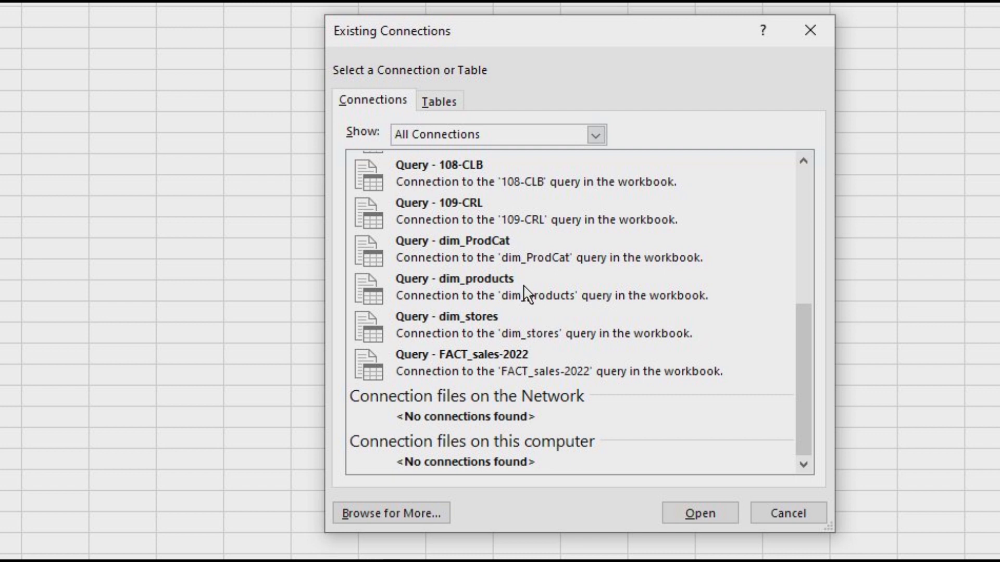
pyautogui.doubleClick(465, 300)
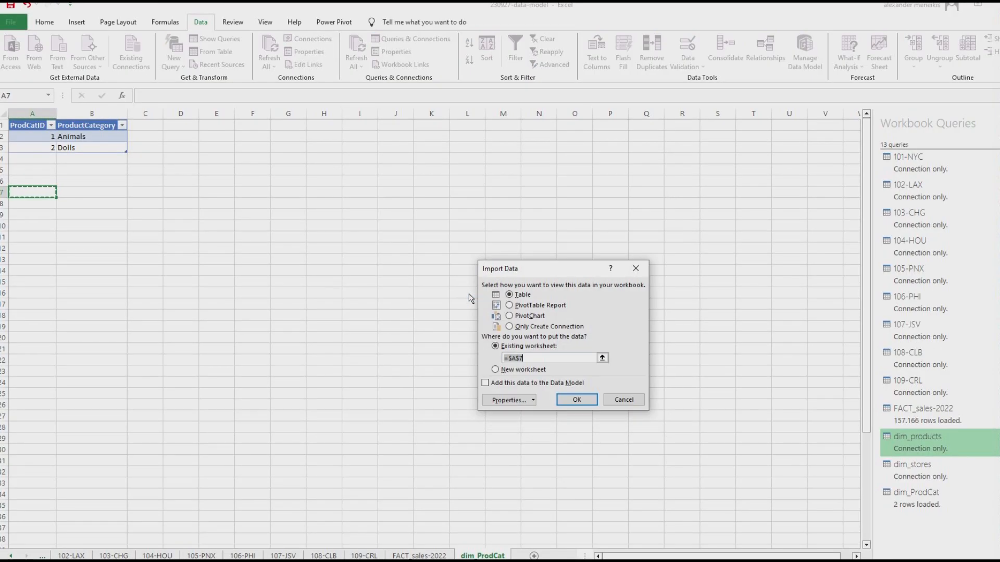
pyautogui.click(495, 369)
pyautogui.click(577, 399)
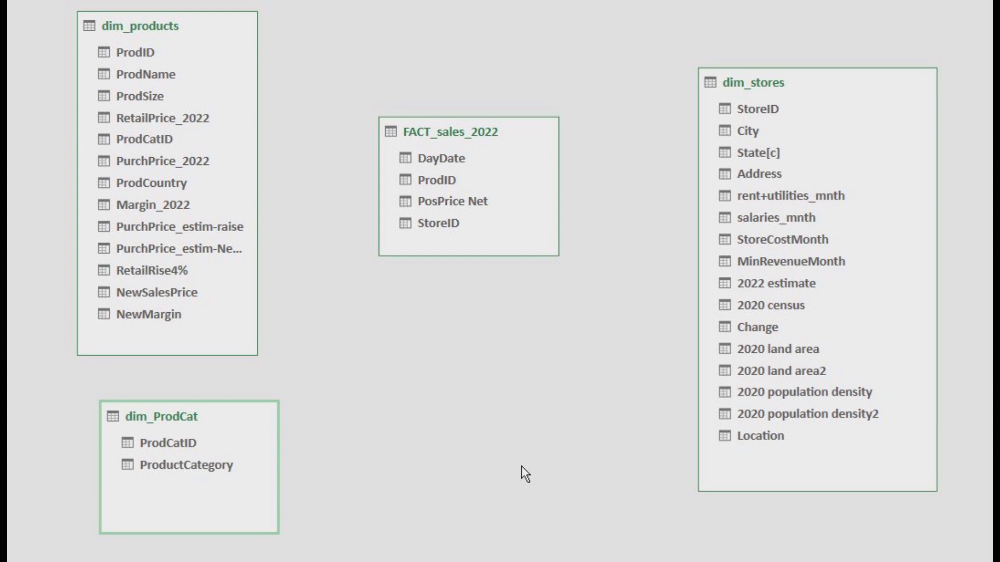
# Step: Relate FACT_sales_2022 to dim_products by ProdID and to dim_stores by StoreID, and dim_products to dim_ProdCat by ProdCatID
pyautogui.moveTo(433, 184); pyautogui.dragTo(143, 65)
pyautogui.moveTo(137, 42); pyautogui.dragTo(138, 48)
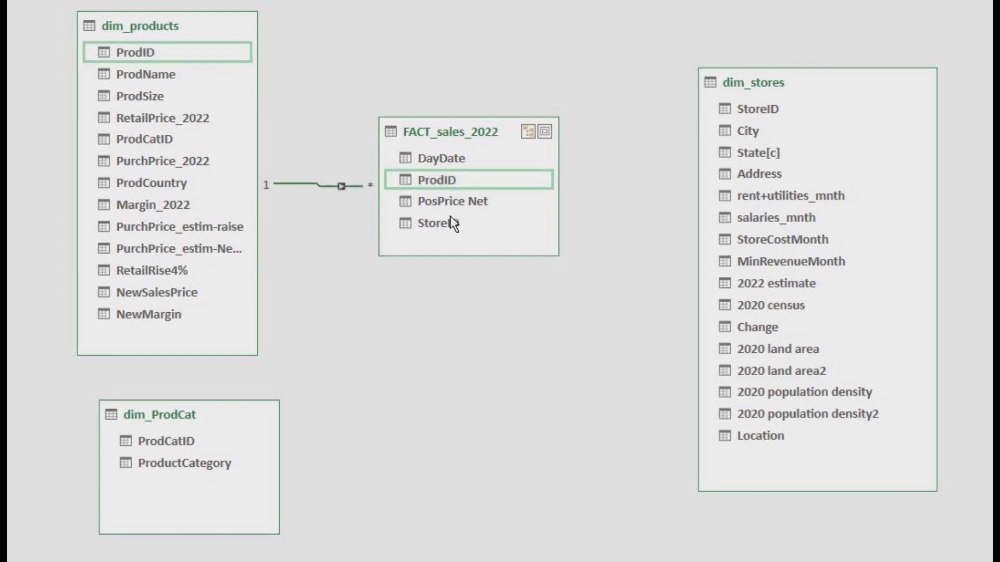
pyautogui.moveTo(442, 224); pyautogui.dragTo(768, 105)
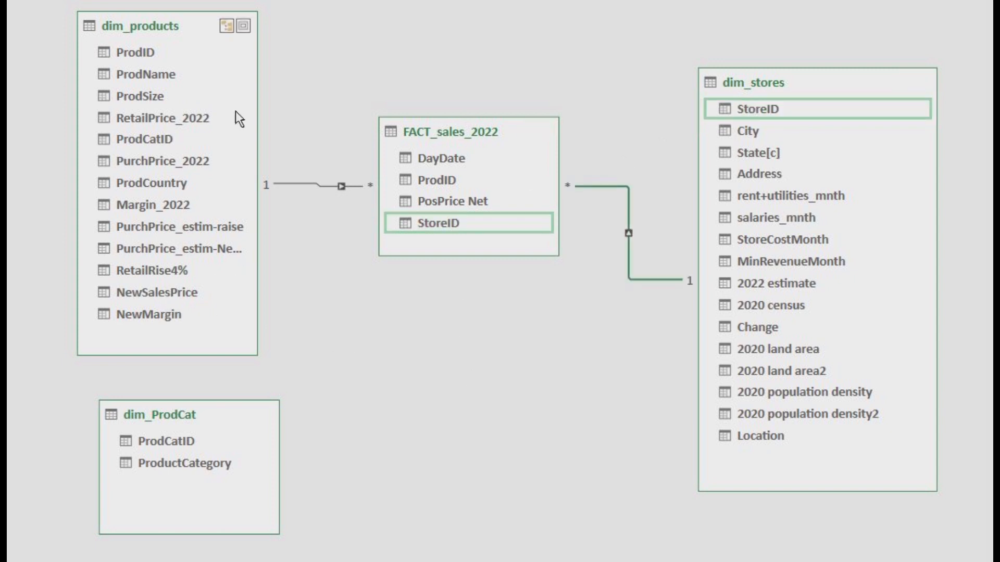
pyautogui.click(152, 140)
pyautogui.moveTo(151, 139); pyautogui.dragTo(163, 442)
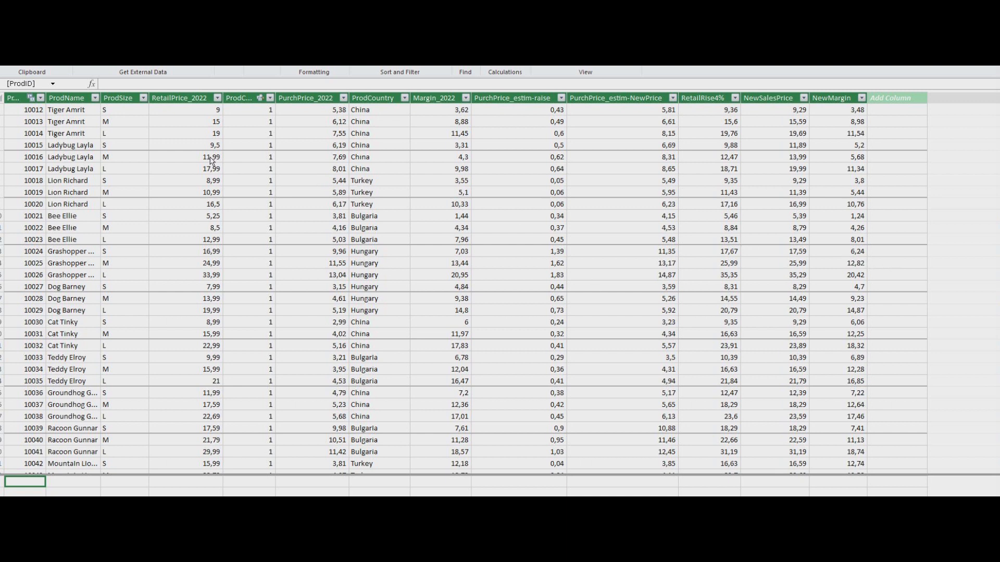
# Step: Examine how the ProdID, ProdName and ProdSize columns distinguish the three Tiger Amrit products in the dim_products table
pyautogui.click(84, 113)
pyautogui.click(79, 124)
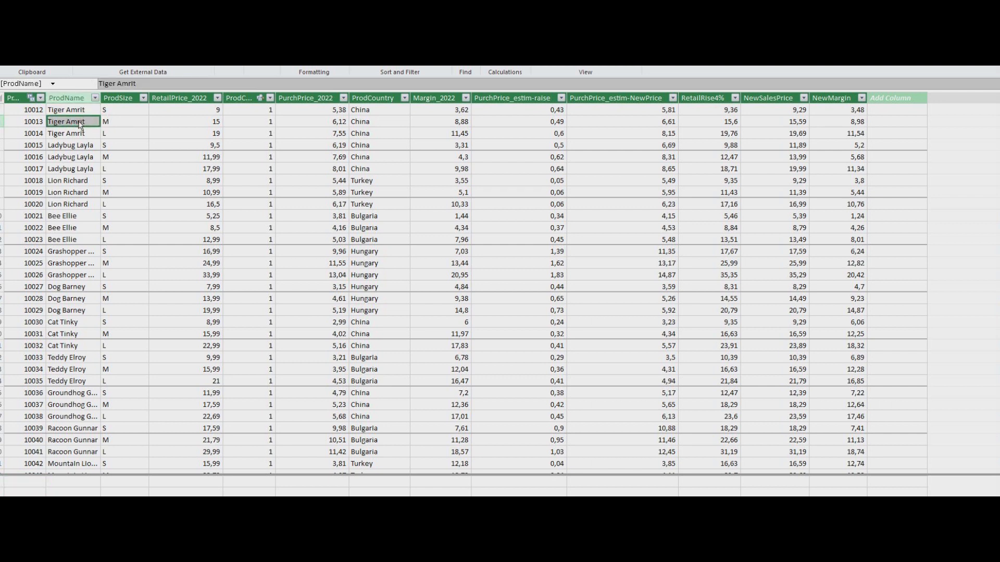
pyautogui.press('Down')
pyautogui.press('Right')
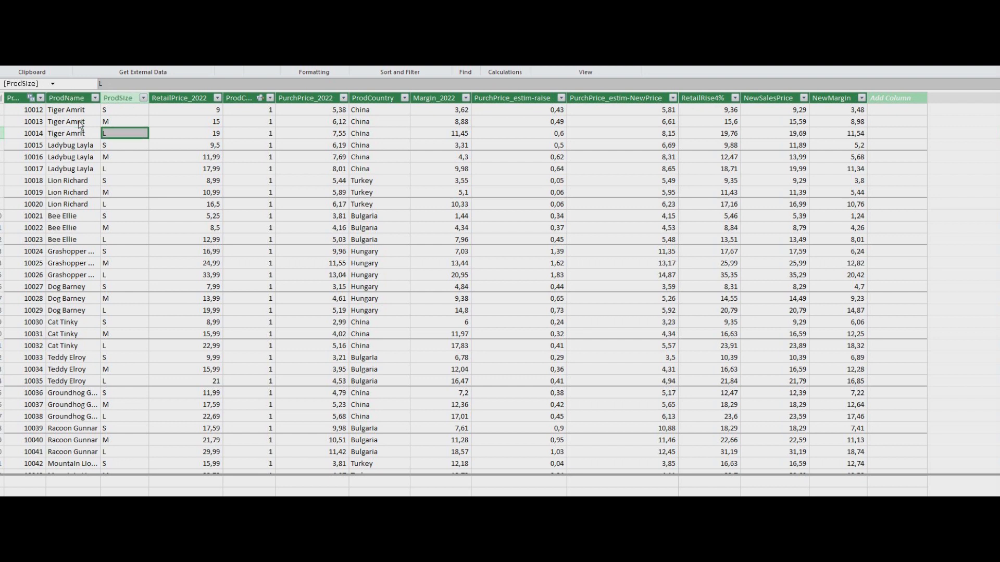
pyautogui.press('Up')
pyautogui.press('Up')
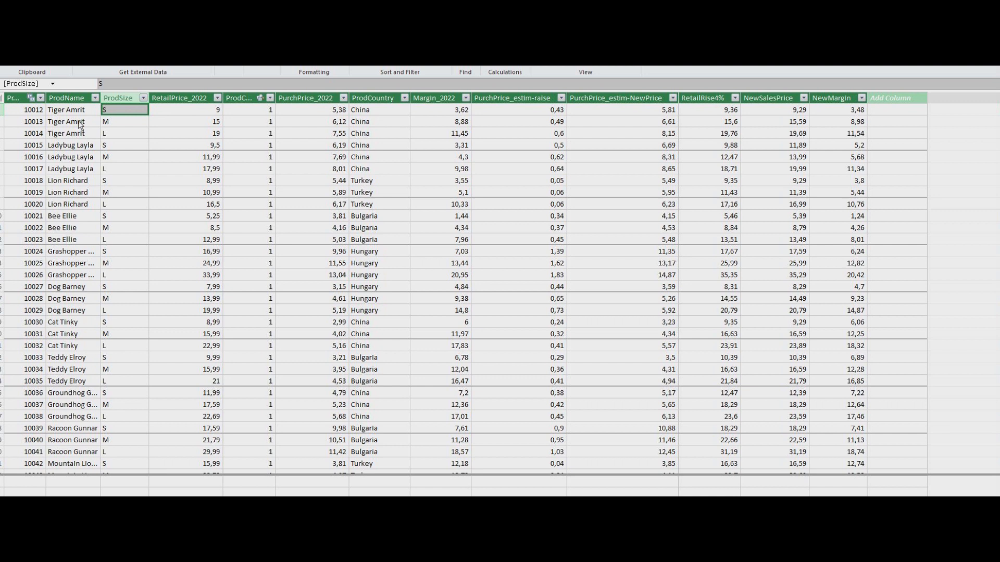
pyautogui.press('Down')
pyautogui.press('Down')
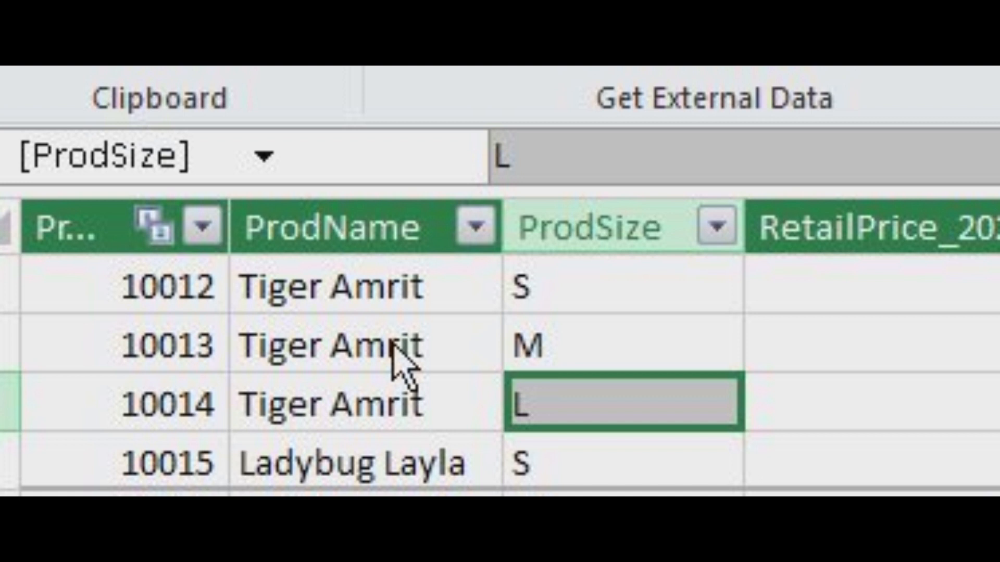
pyautogui.press('Up')
pyautogui.press('Up')
pyautogui.press('Left')
pyautogui.press('Left')
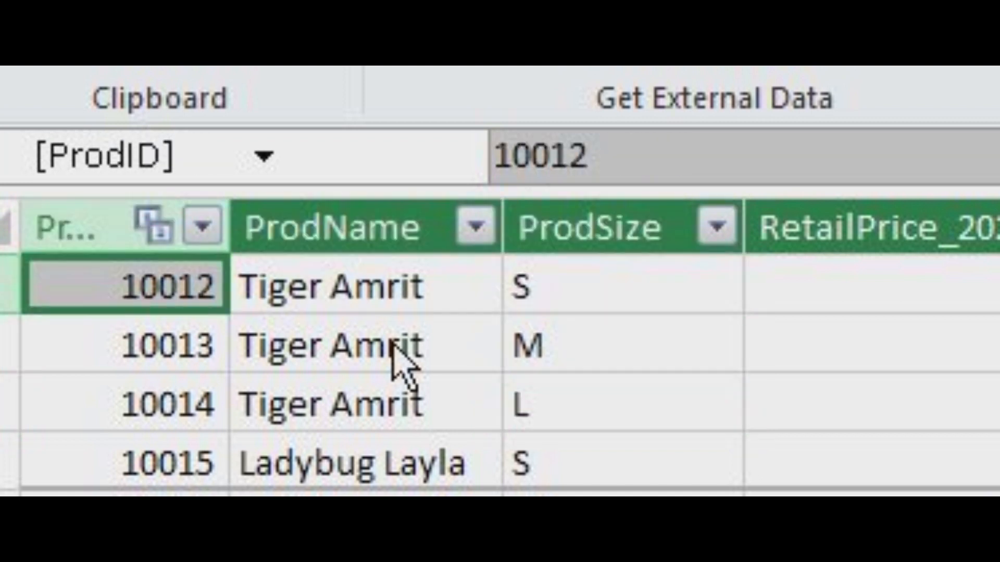
pyautogui.press('Right')
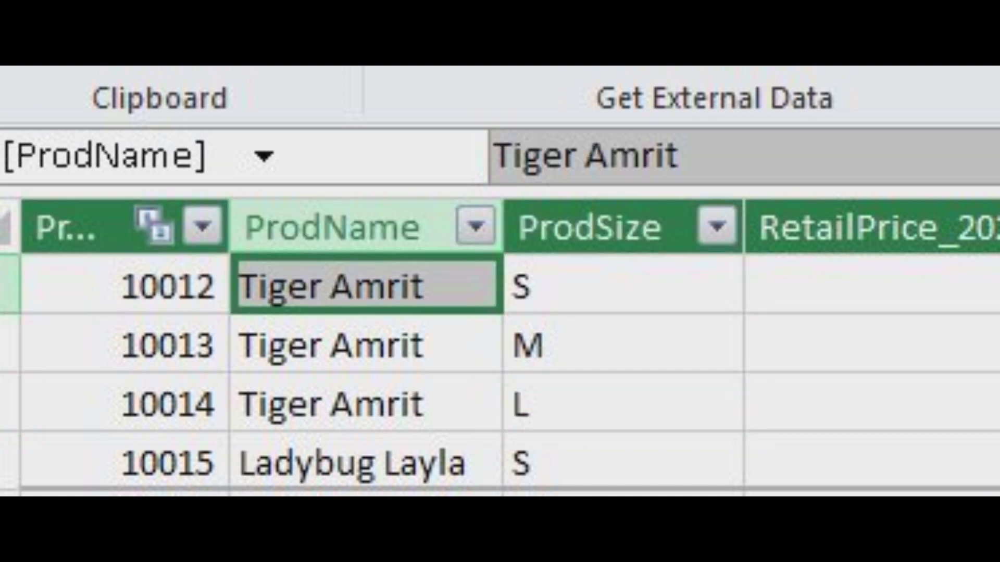
pyautogui.press('Right')
pyautogui.press('Down')
pyautogui.press('Down')
pyautogui.press('Up')
pyautogui.press('Up')
pyautogui.press('Left')
pyautogui.press('Down')
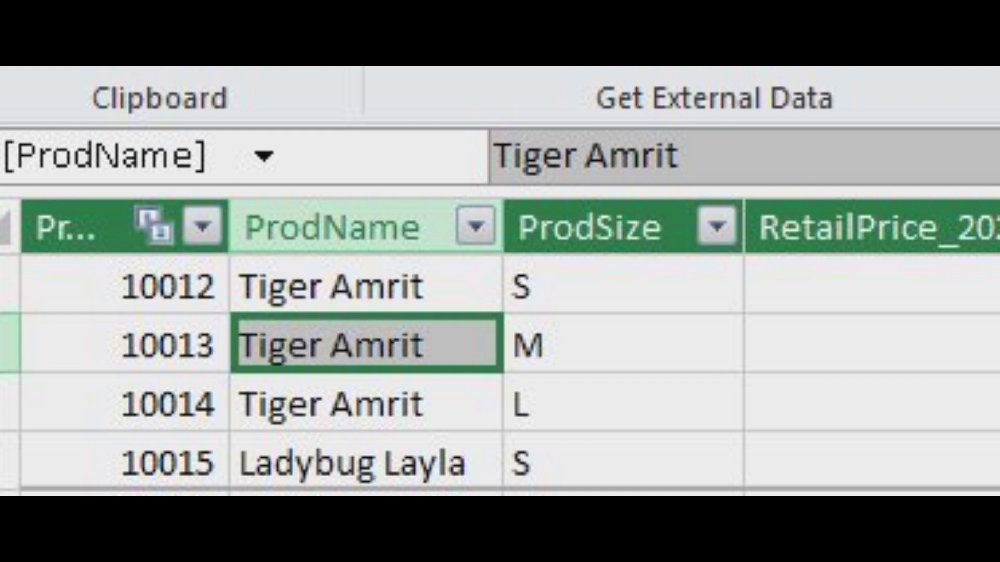
# Step: Add a new column named ProdName+Size at the end of the dim_products table
pyautogui.click(996, 285)
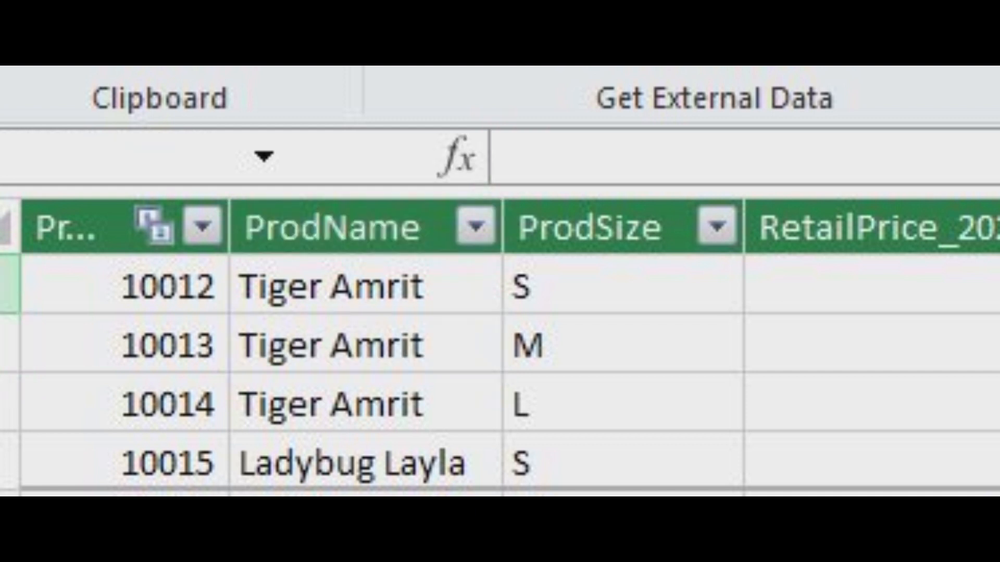
pyautogui.doubleClick(893, 100)
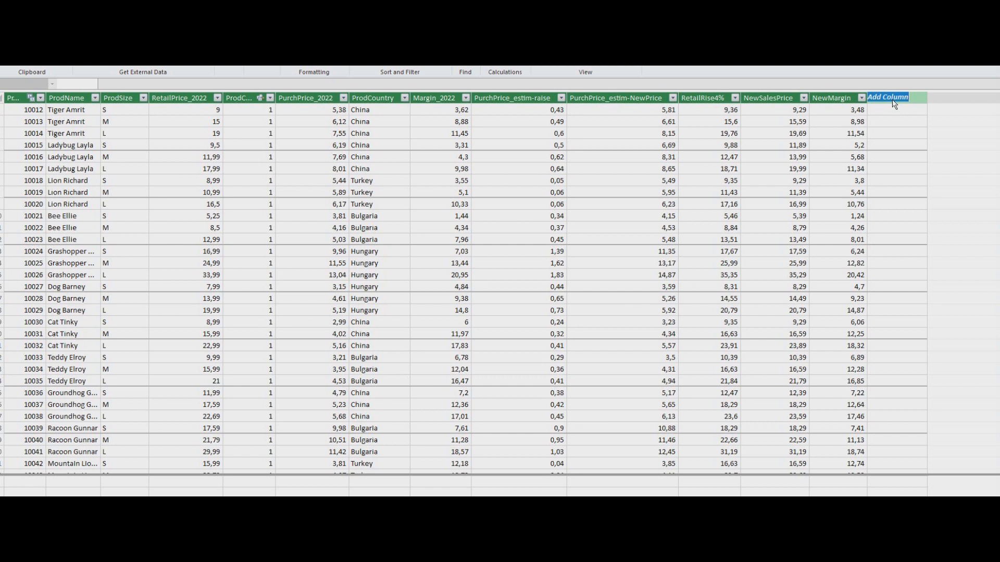
pyautogui.write('Prod')
pyautogui.write('Name')
pyautogui.write('+Size')
pyautogui.press('Return')
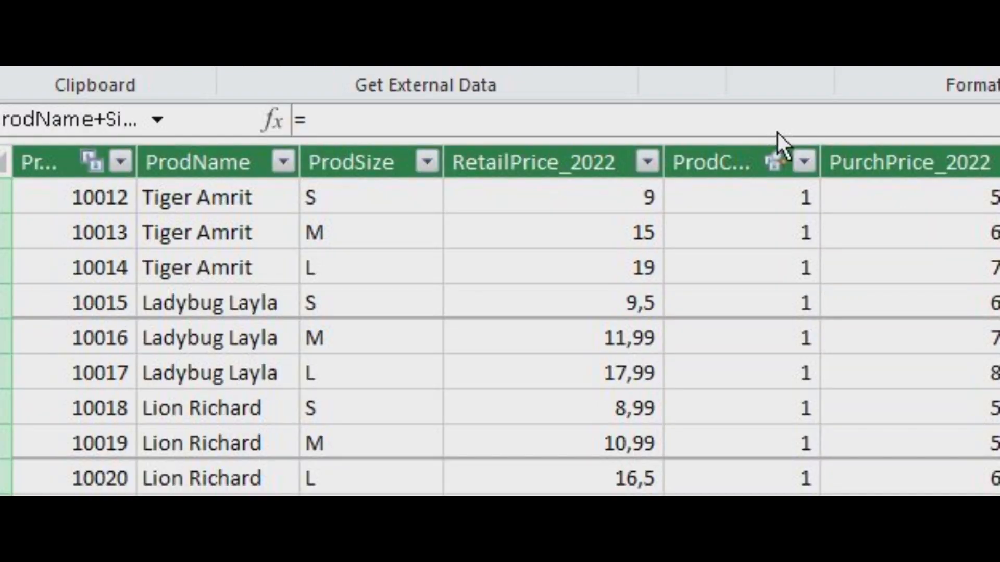
# Step: Fill the ProdName+Size column with the formula =dim_products[ProdName]&" "&dim_products[ProdSize]
pyautogui.click(263, 85)
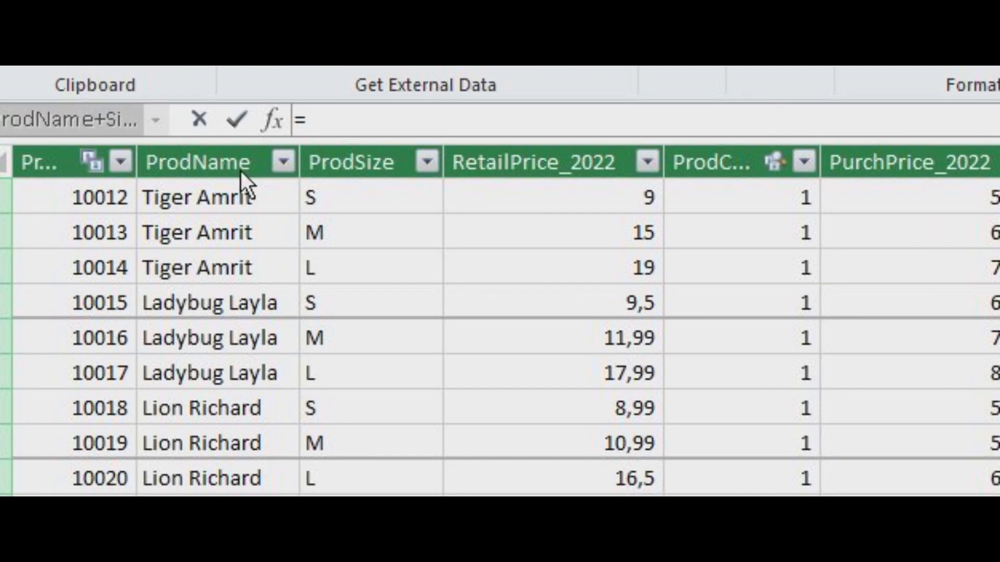
pyautogui.click(196, 179)
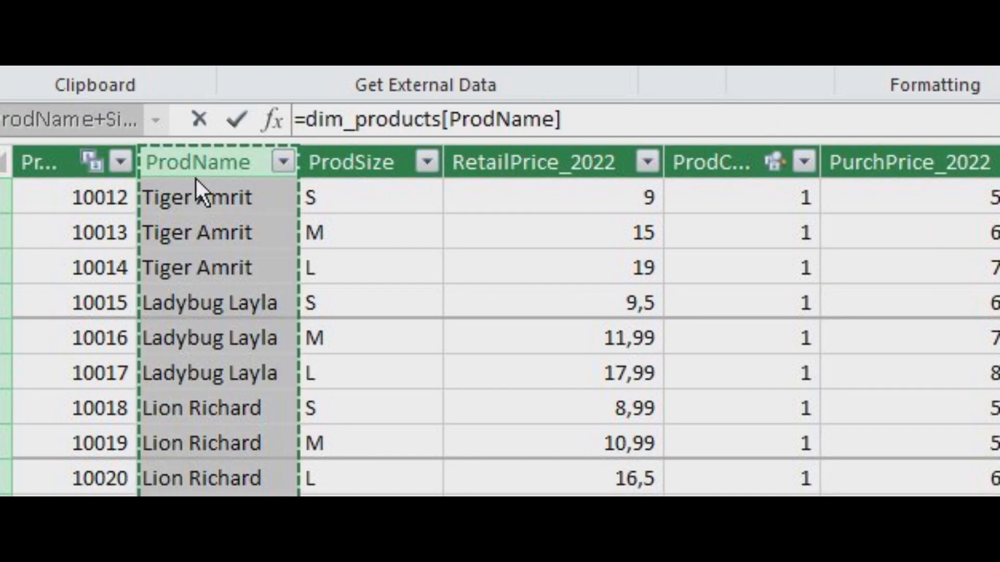
pyautogui.write('&" "')
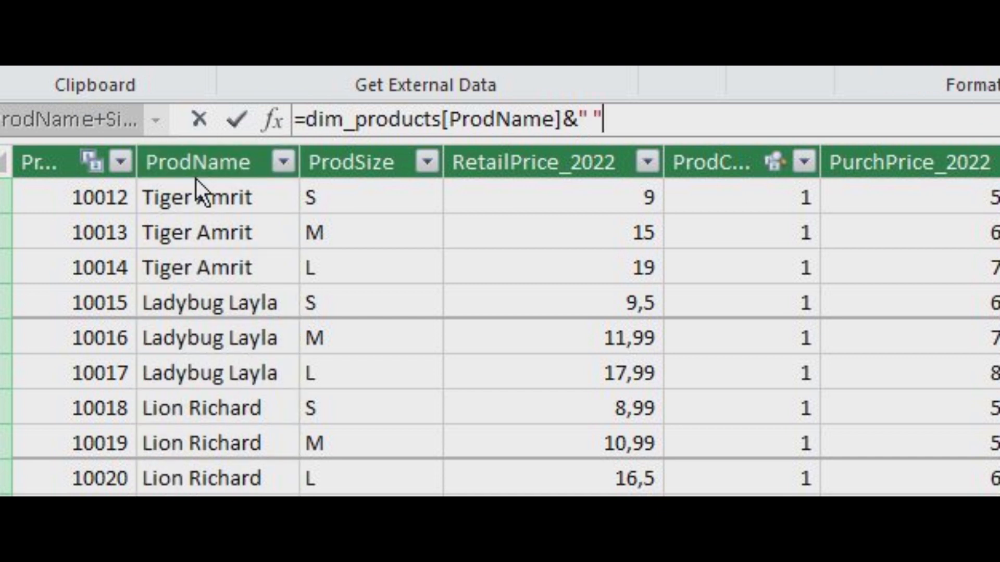
pyautogui.write('&')
pyautogui.click(374, 166)
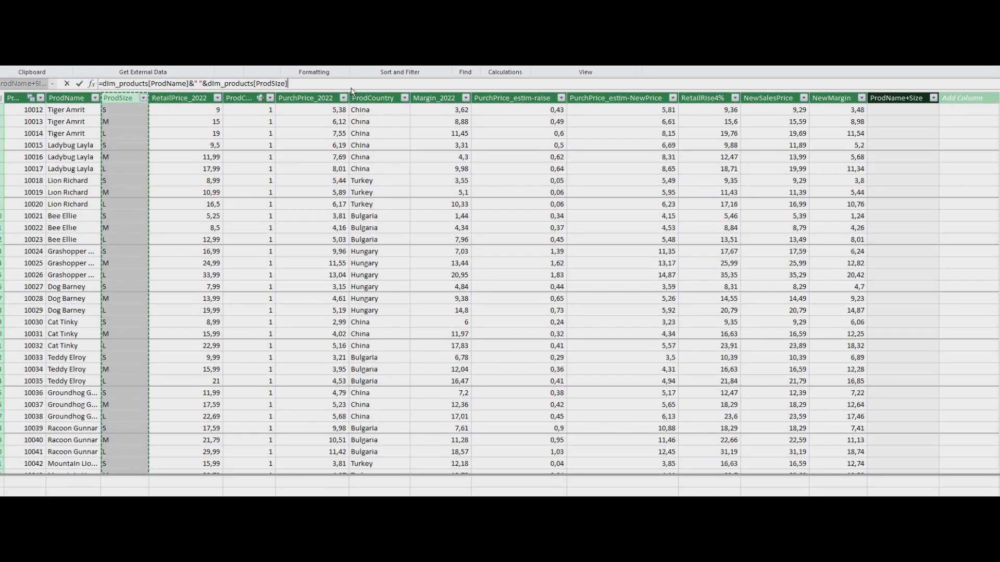
pyautogui.press('Return')
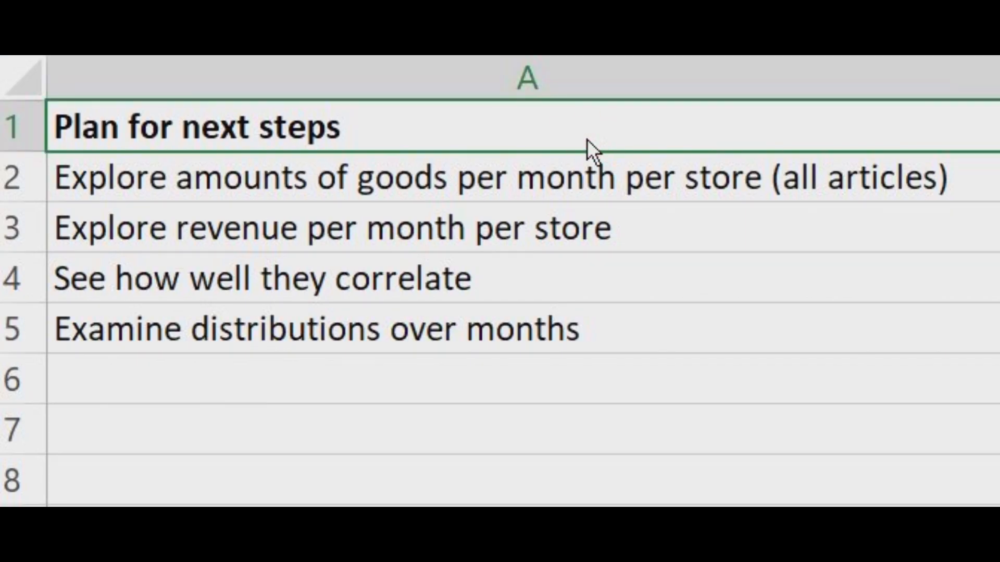
# Step: Review the planned analyses in the worksheet list: goods and revenue per month per store, their correlation and monthly distributions
pyautogui.click(585, 177)
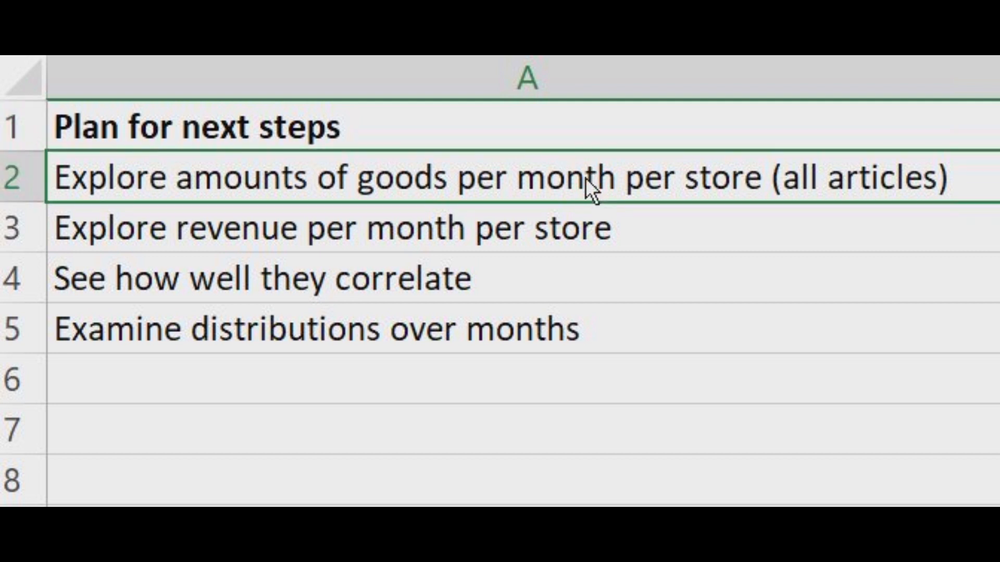
pyautogui.click(780, 241)
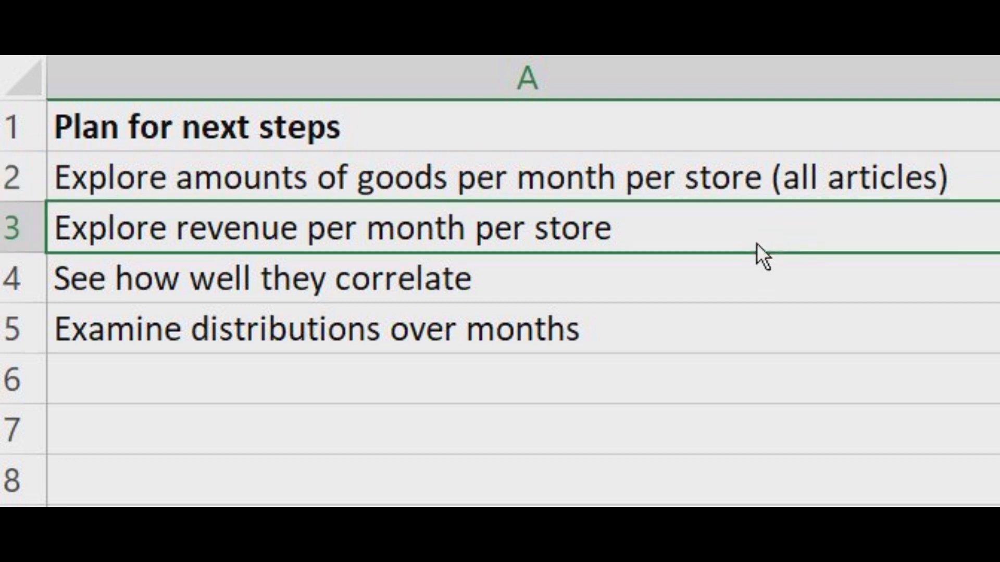
pyautogui.click(730, 273)
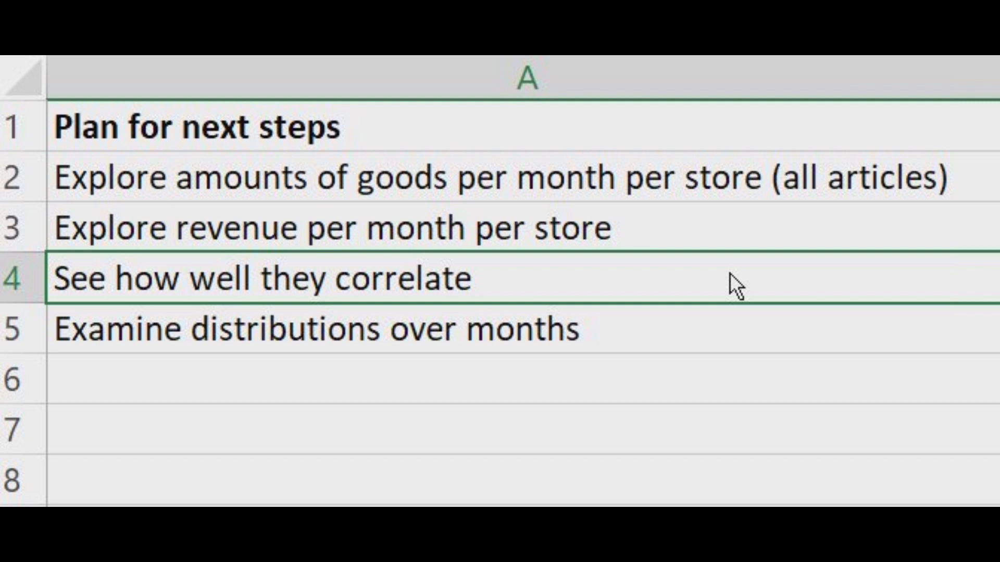
pyautogui.press('Up')
pyautogui.press('Up')
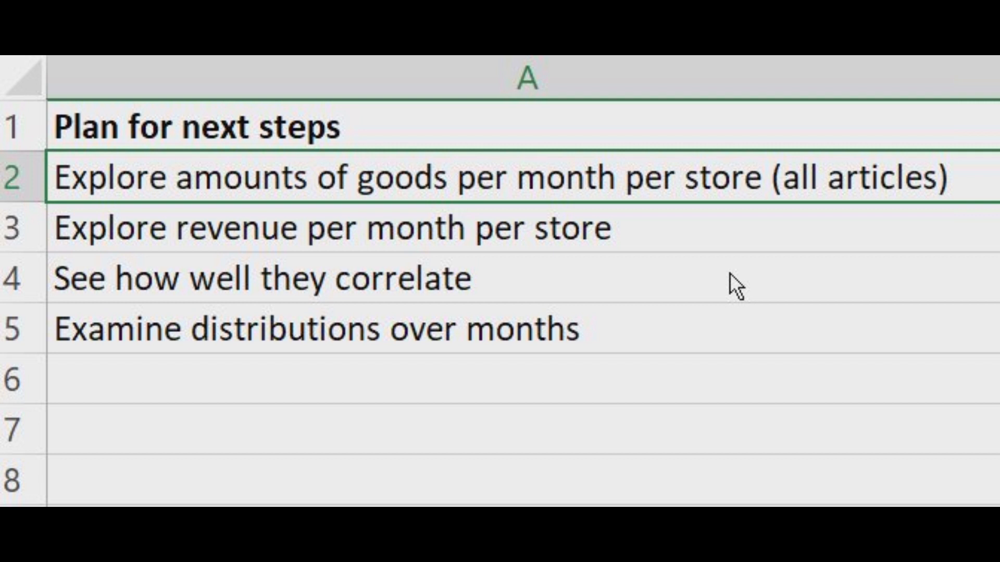
pyautogui.press('Down')
pyautogui.press('Down')
pyautogui.press('Down')
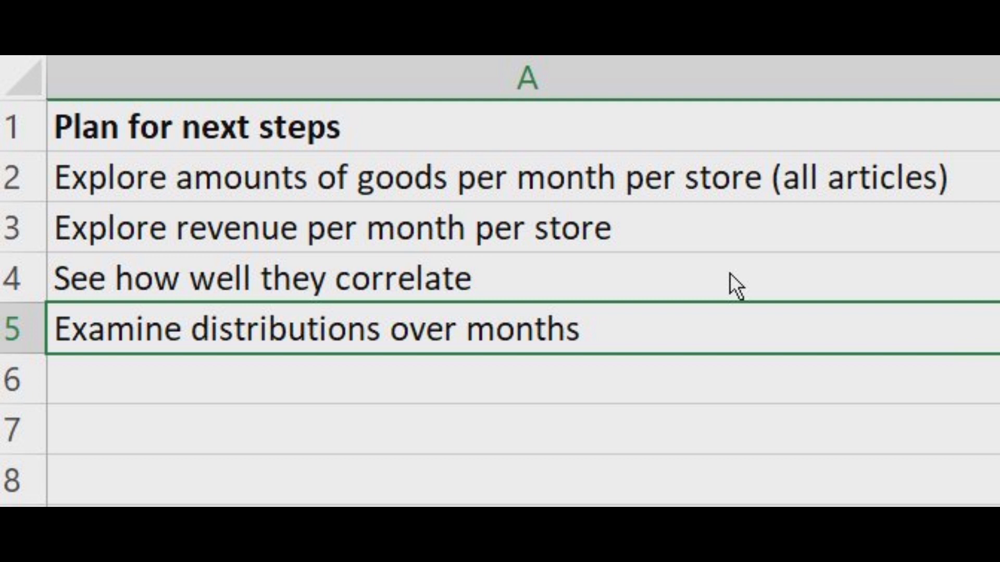
pyautogui.press('Up')
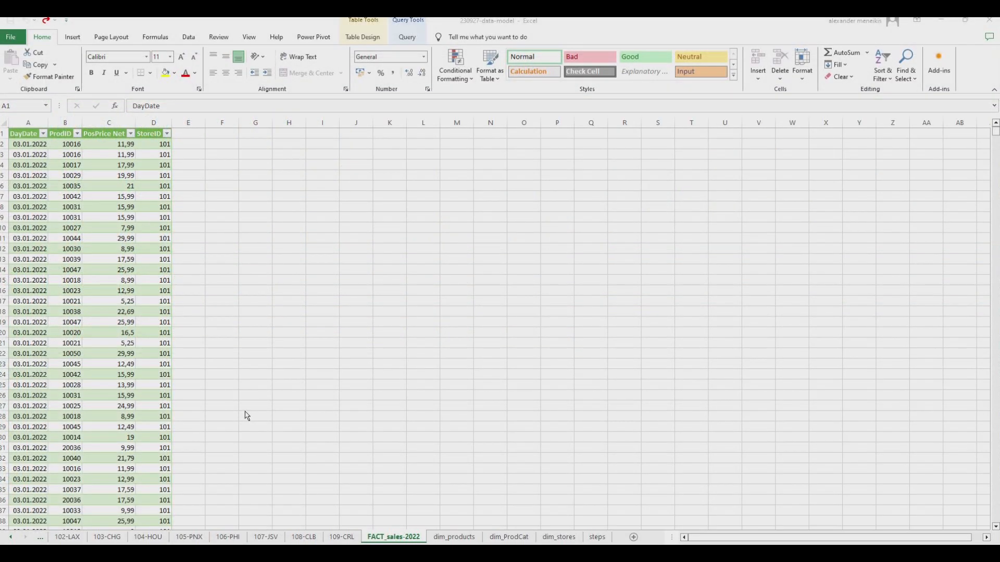
# Step: Insert a PivotTable from the data model on a new worksheet
pyautogui.click(72, 38)
pyautogui.click(73, 38)
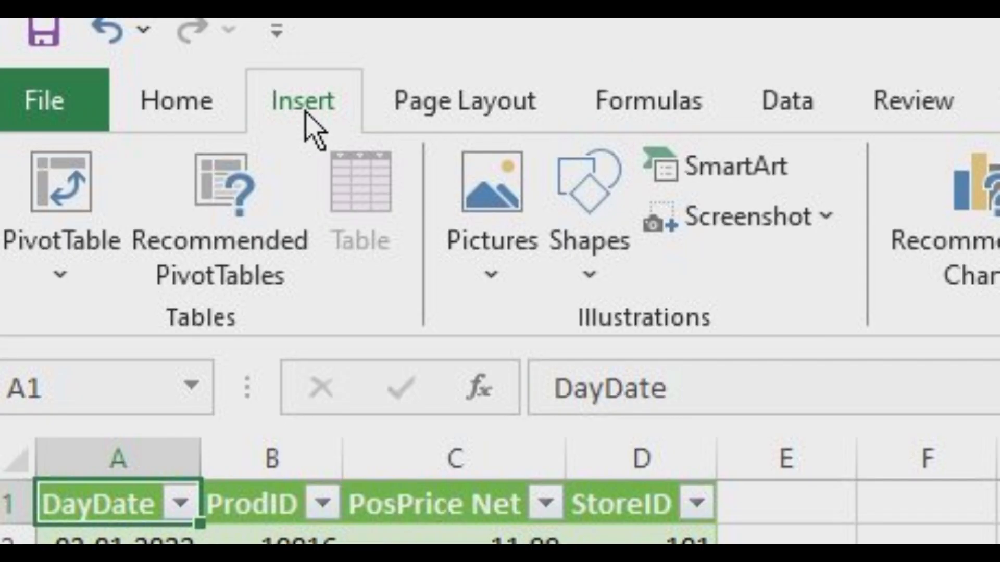
pyautogui.click(65, 279)
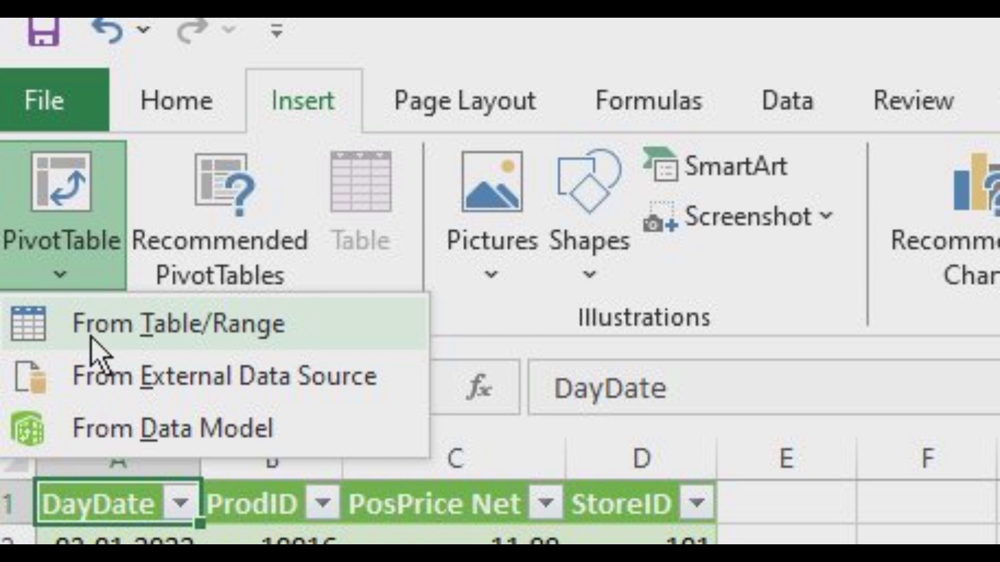
pyautogui.click(158, 427)
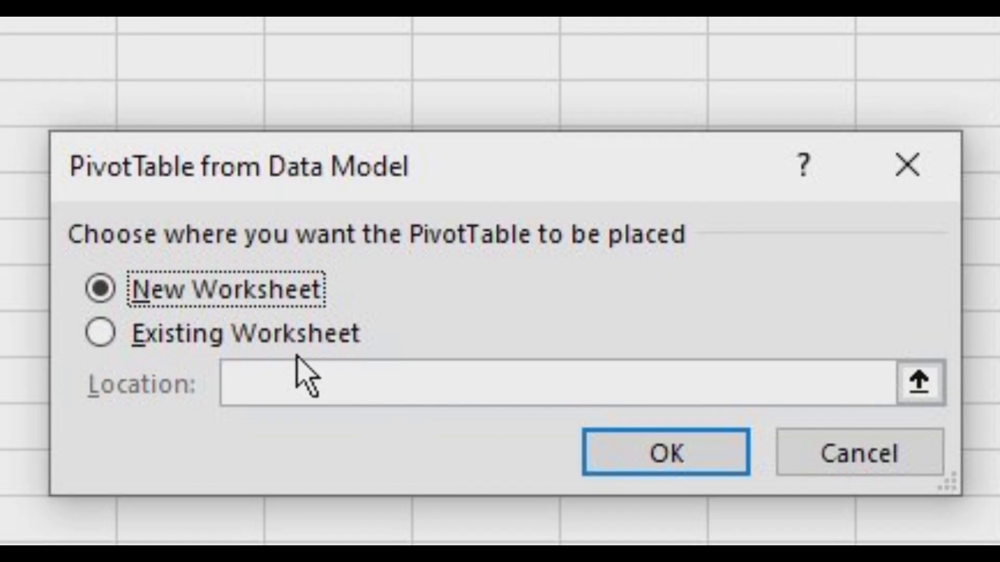
pyautogui.click(681, 445)
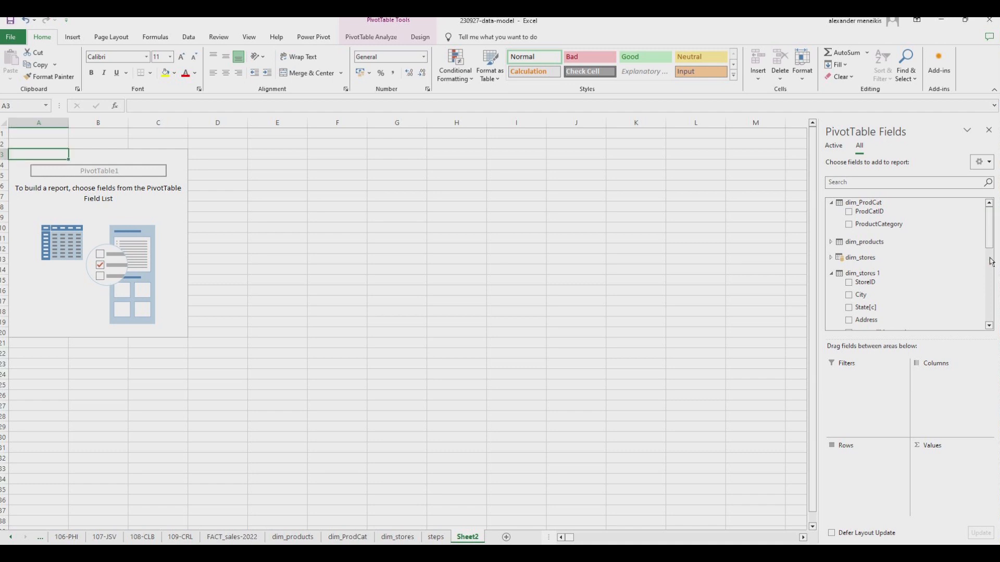
# Step: Lay out the PivotTable with DayDate from FACT_sales_2022 as columns and City from dim_stores 1 as rows
pyautogui.moveTo(992, 237); pyautogui.dragTo(996, 315)
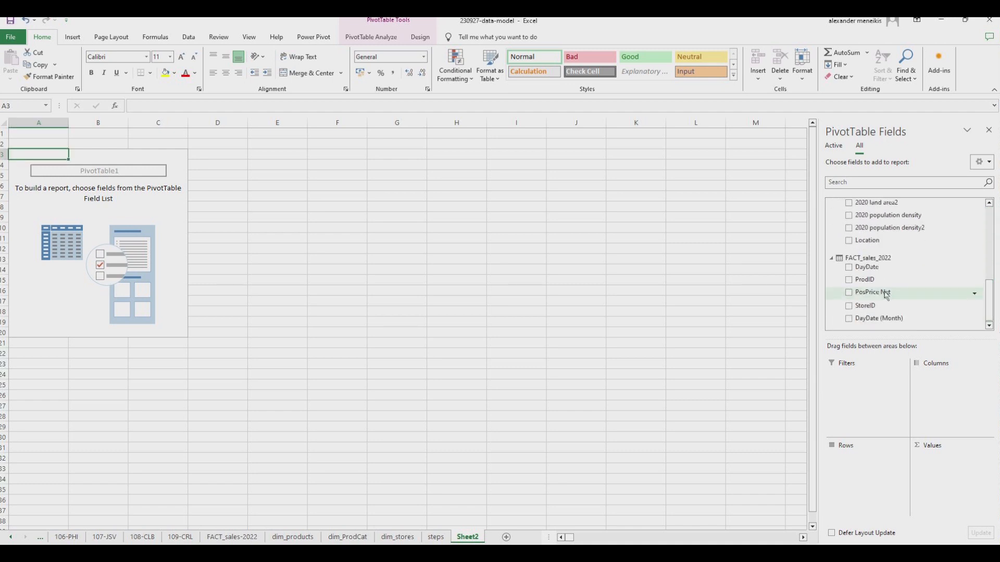
pyautogui.moveTo(865, 268); pyautogui.dragTo(965, 415)
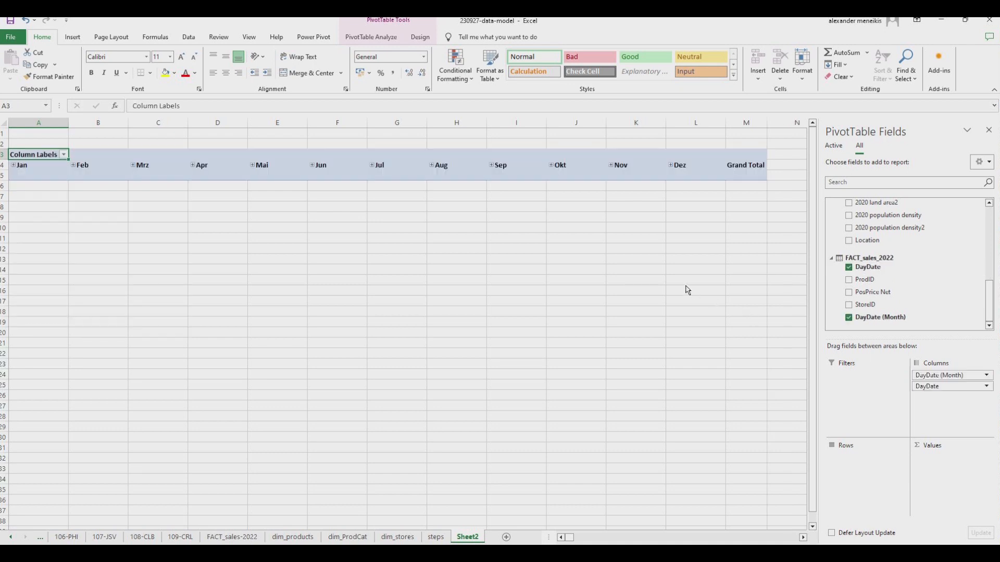
pyautogui.moveTo(986, 297); pyautogui.dragTo(985, 240)
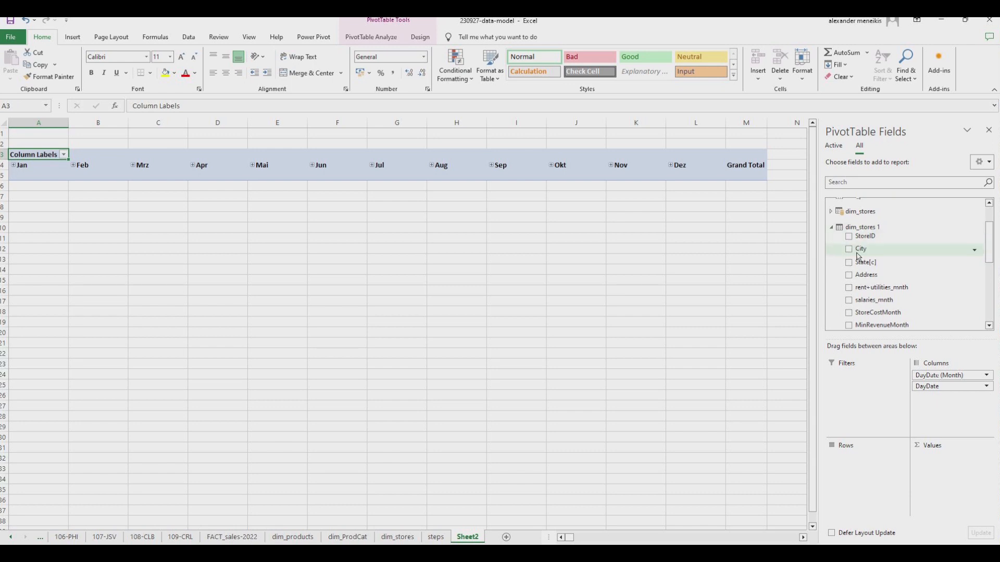
pyautogui.moveTo(859, 252); pyautogui.dragTo(867, 479)
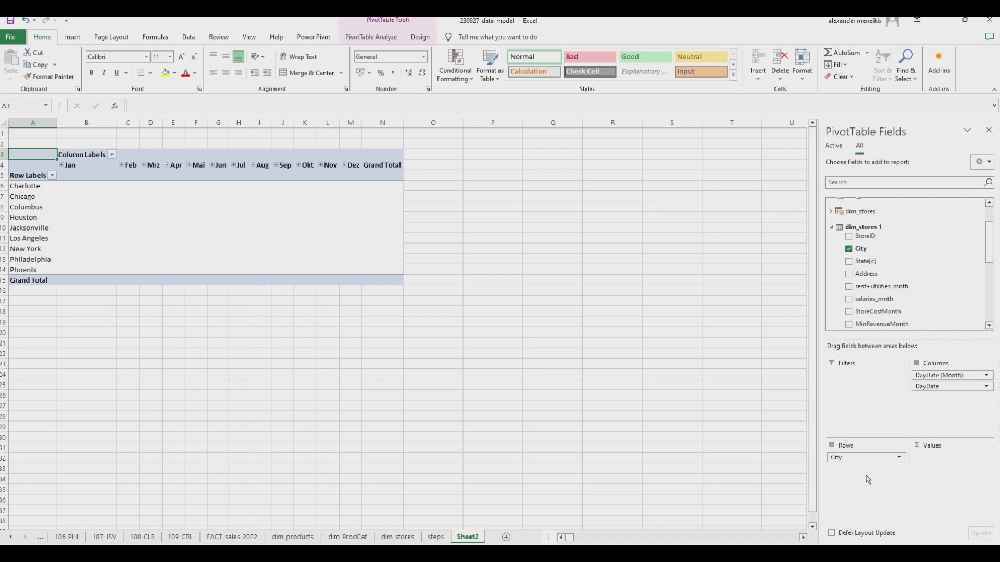
# Step: Add ProdID from FACT_sales_2022 to the PivotTable values and summarize it by Count
pyautogui.moveTo(993, 250); pyautogui.dragTo(993, 313)
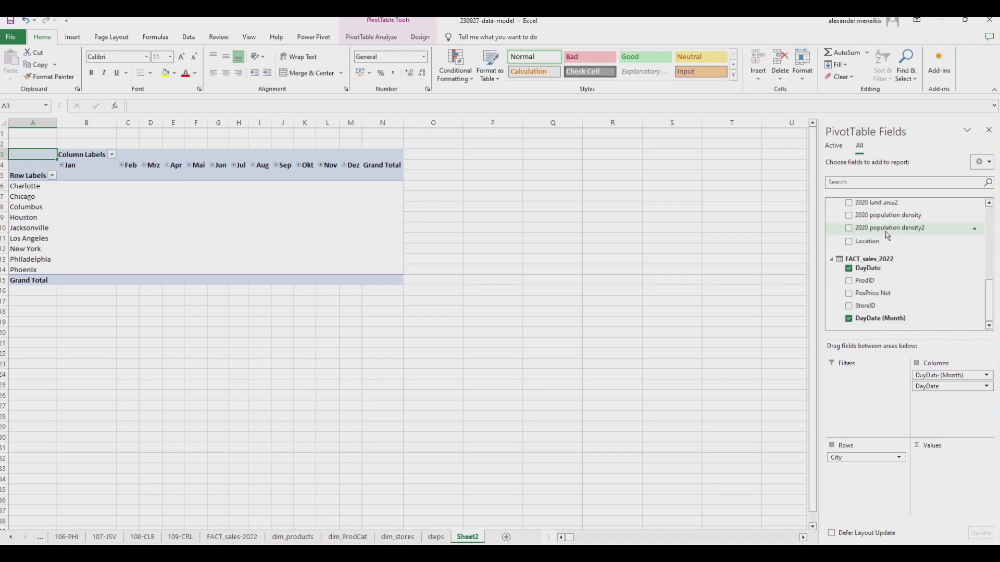
pyautogui.moveTo(864, 286); pyautogui.dragTo(948, 476)
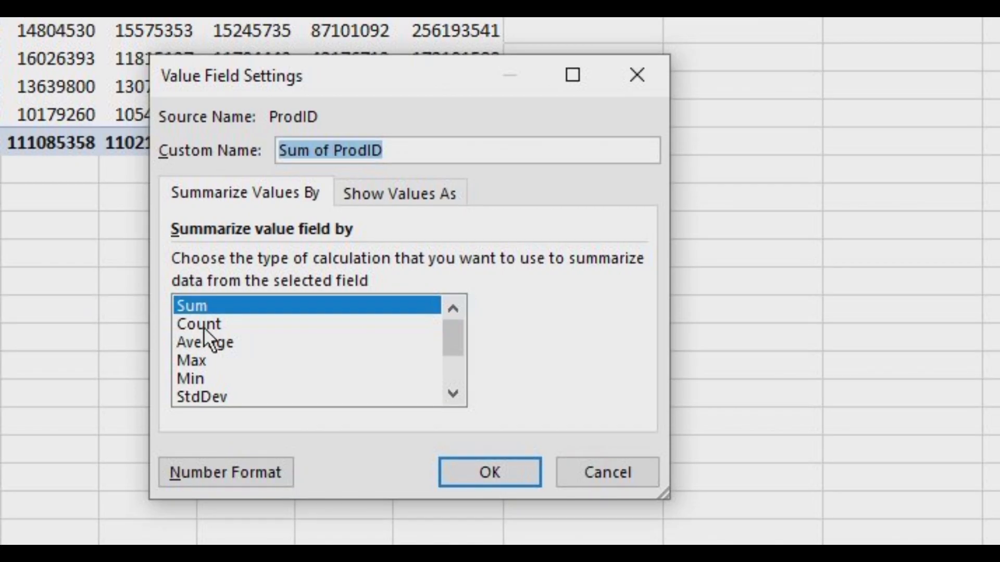
pyautogui.click(202, 323)
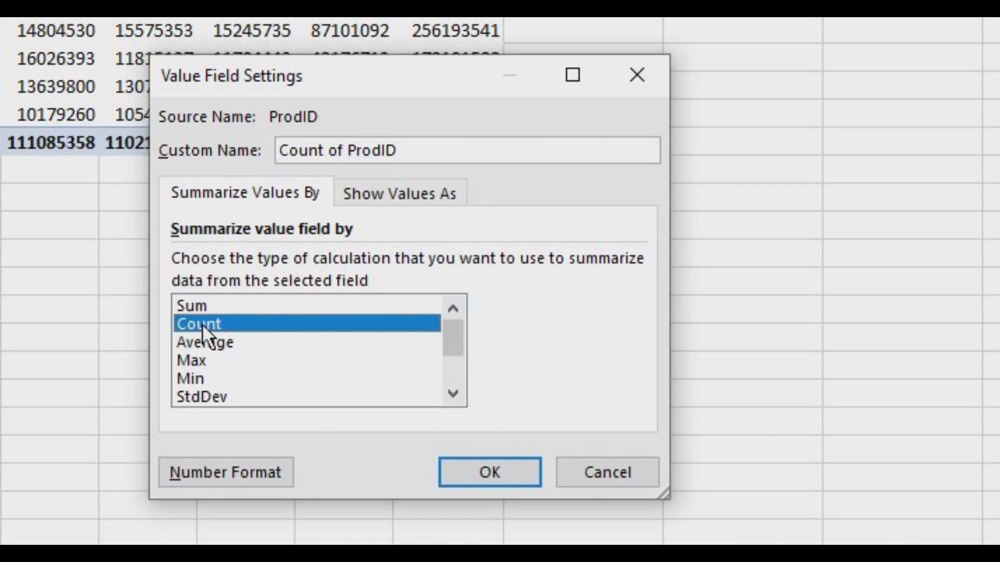
pyautogui.click(509, 474)
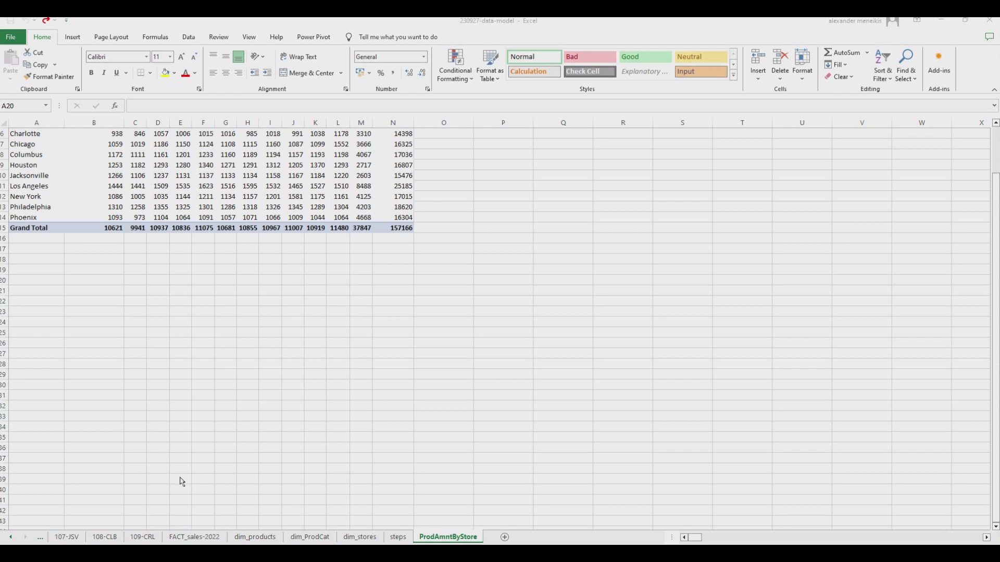
# Step: Insert a second PivotTable from the data model at cell A20 of the ProdAmntByStore worksheet
pyautogui.click(46, 286)
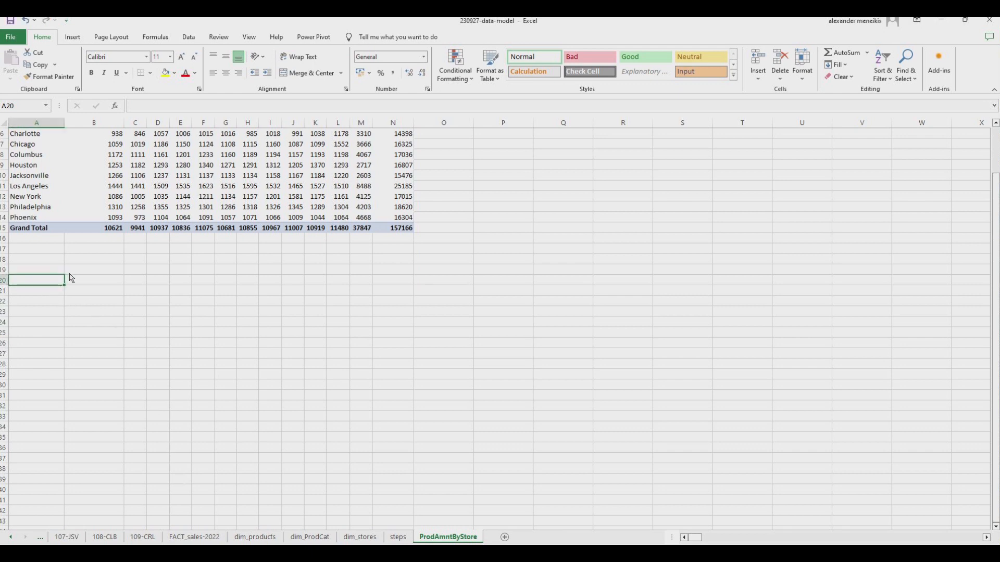
pyautogui.click(72, 37)
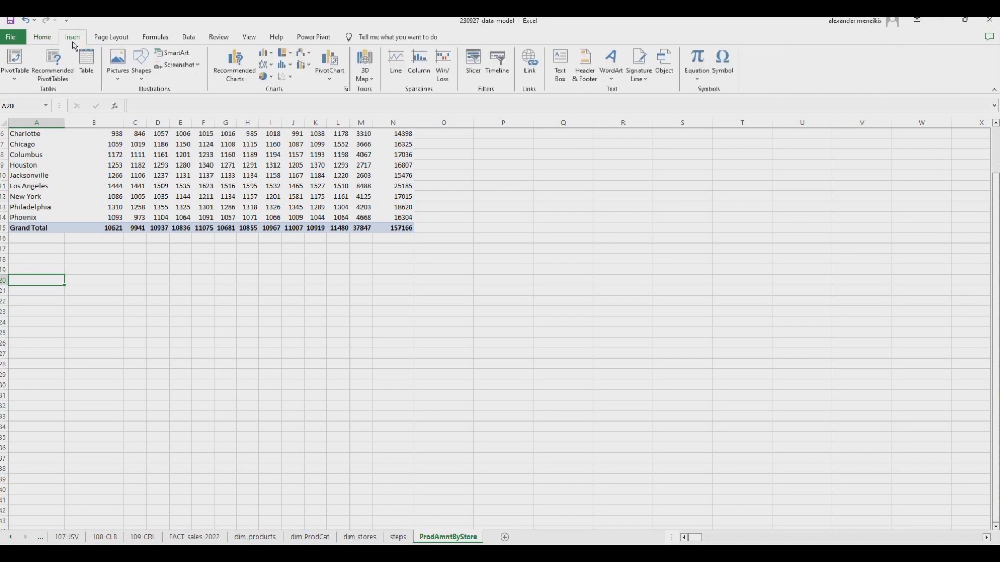
pyautogui.click(15, 82)
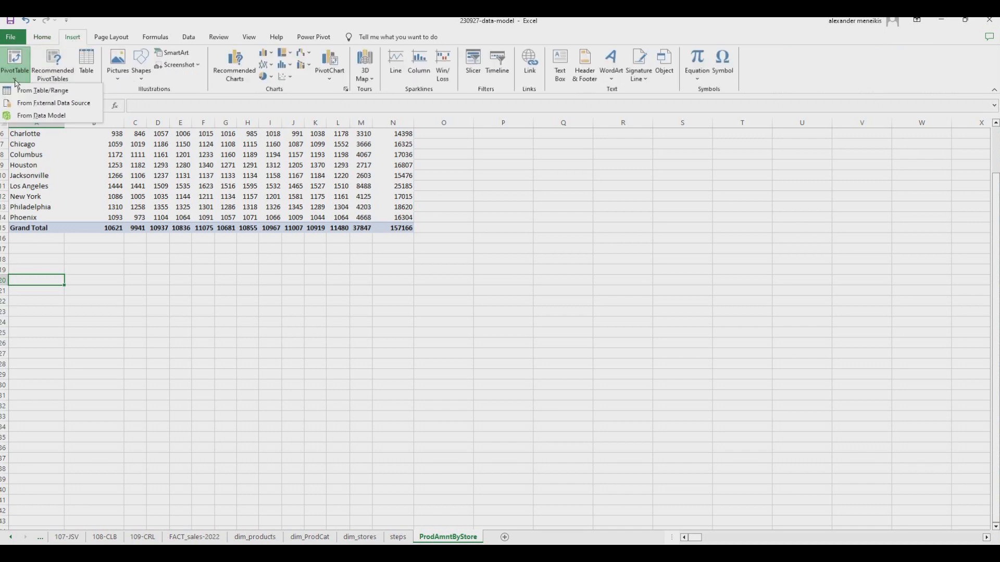
pyautogui.click(38, 115)
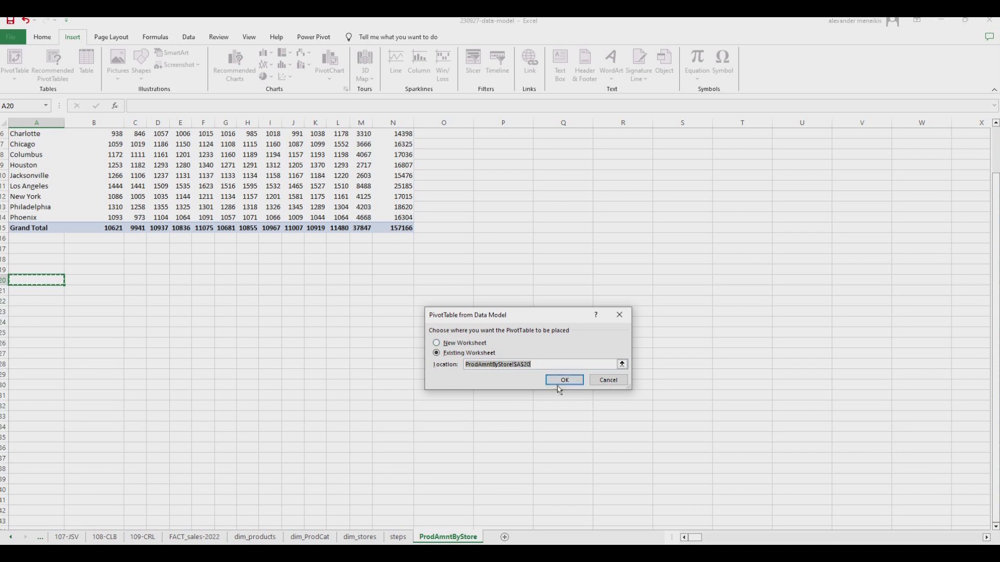
pyautogui.click(567, 382)
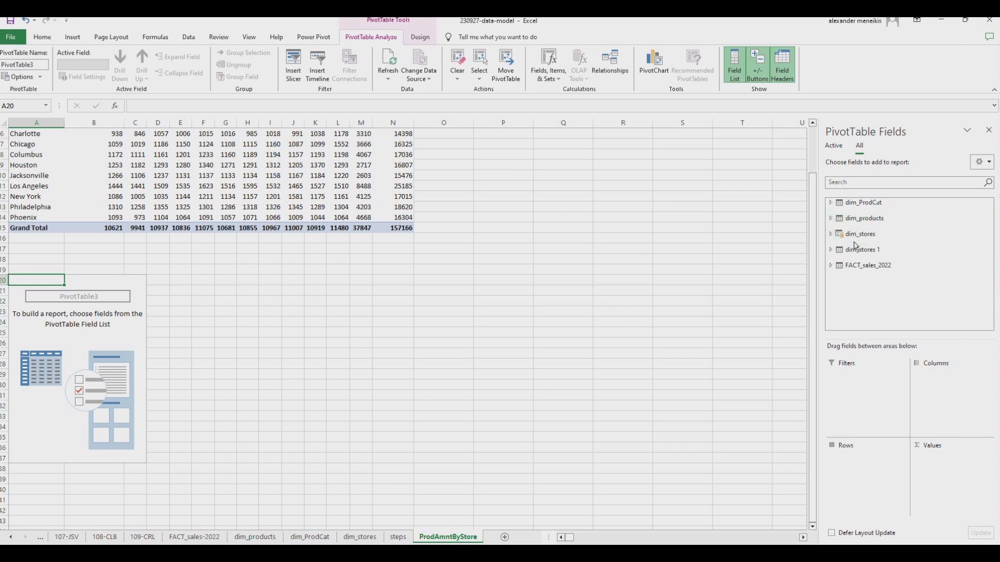
# Step: Lay out the second PivotTable with City from dim_stores as rows and DayDate from FACT_sales_2022 as columns
pyautogui.click(832, 234)
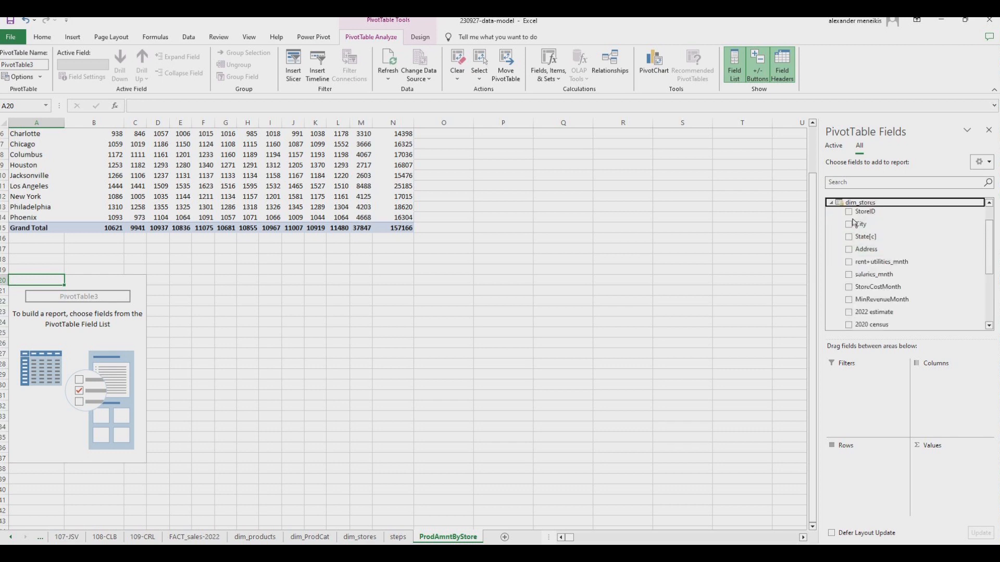
pyautogui.moveTo(861, 225)
pyautogui.mouseDown()
pyautogui.moveTo(866, 503)
pyautogui.moveTo(843, 483)
pyautogui.mouseUp()
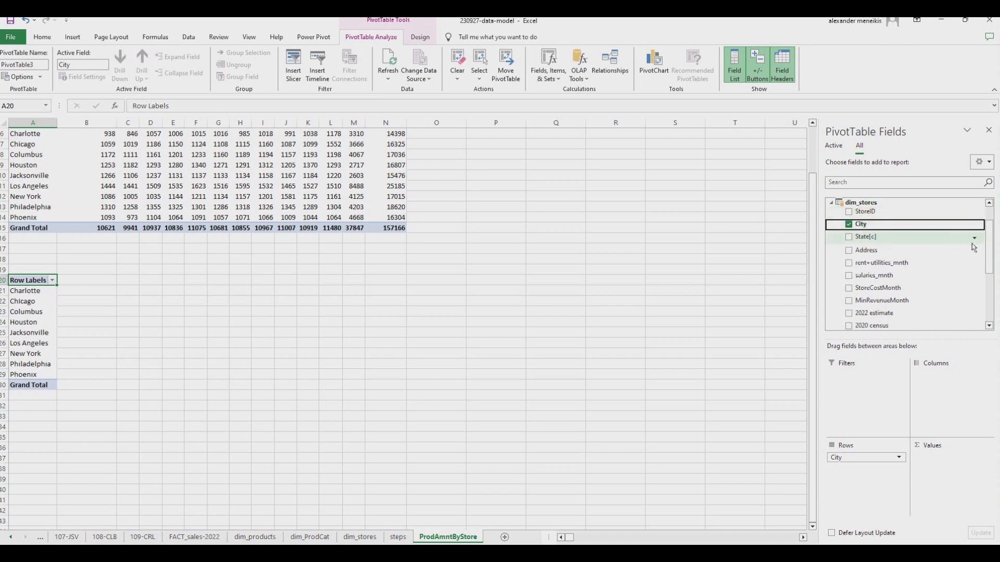
pyautogui.moveTo(990, 248); pyautogui.dragTo(990, 298)
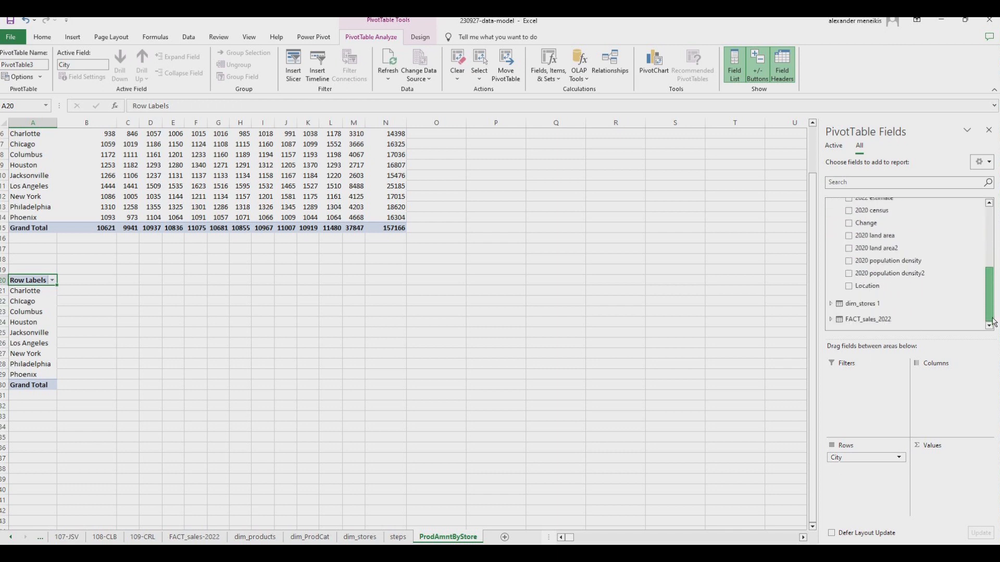
pyautogui.click(830, 321)
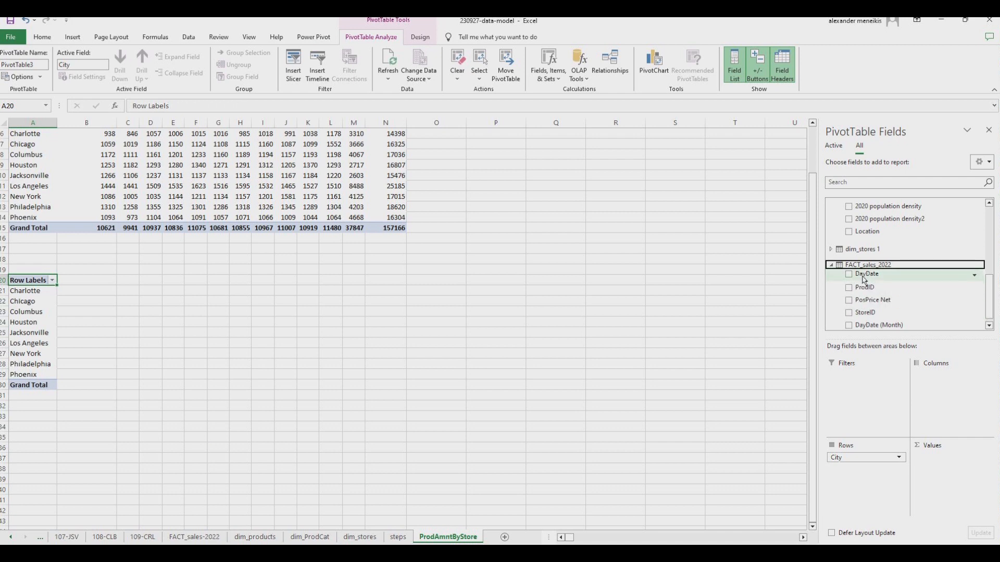
pyautogui.moveTo(862, 279); pyautogui.dragTo(947, 406)
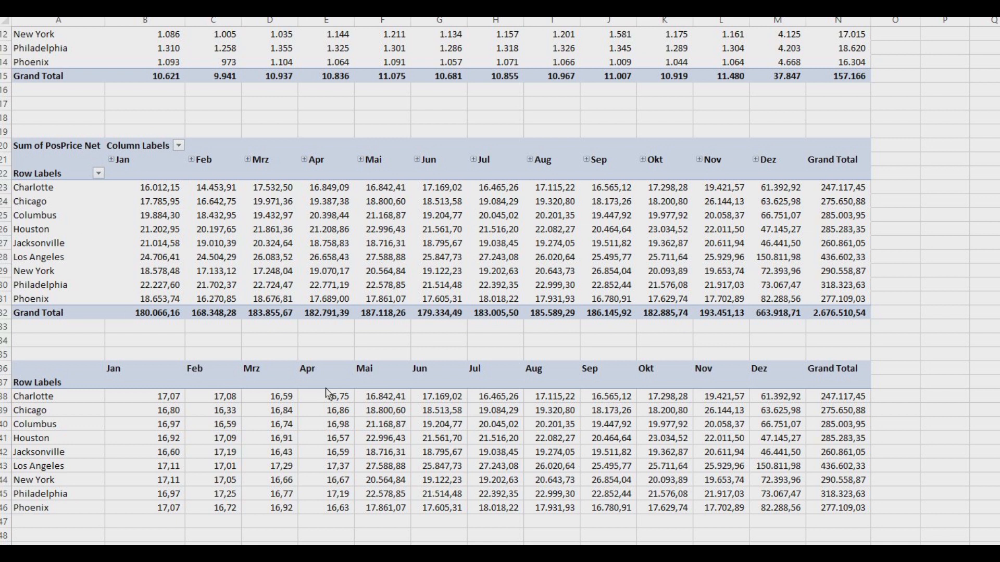
pyautogui.click(329, 411)
pyautogui.click(396, 400)
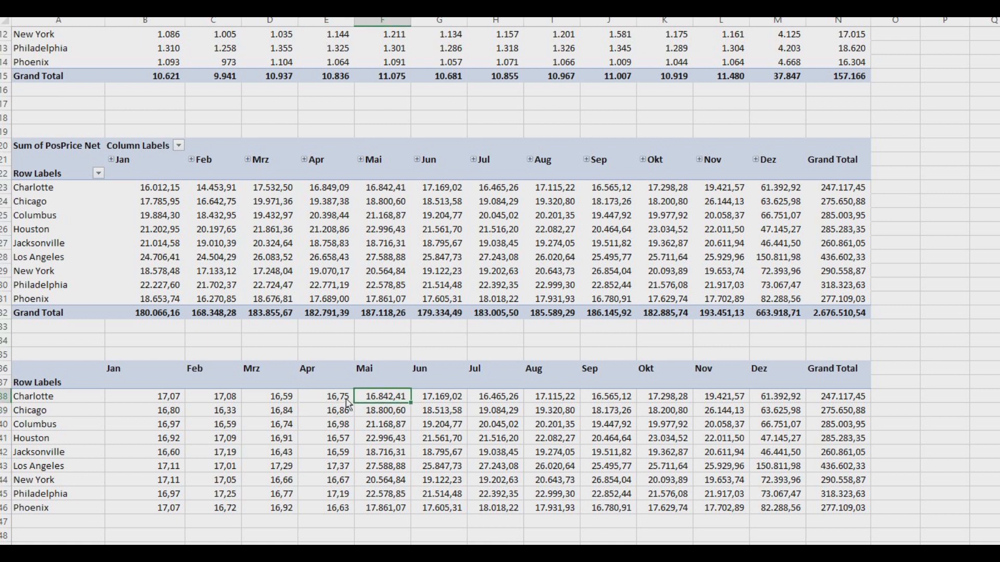
pyautogui.click(347, 400)
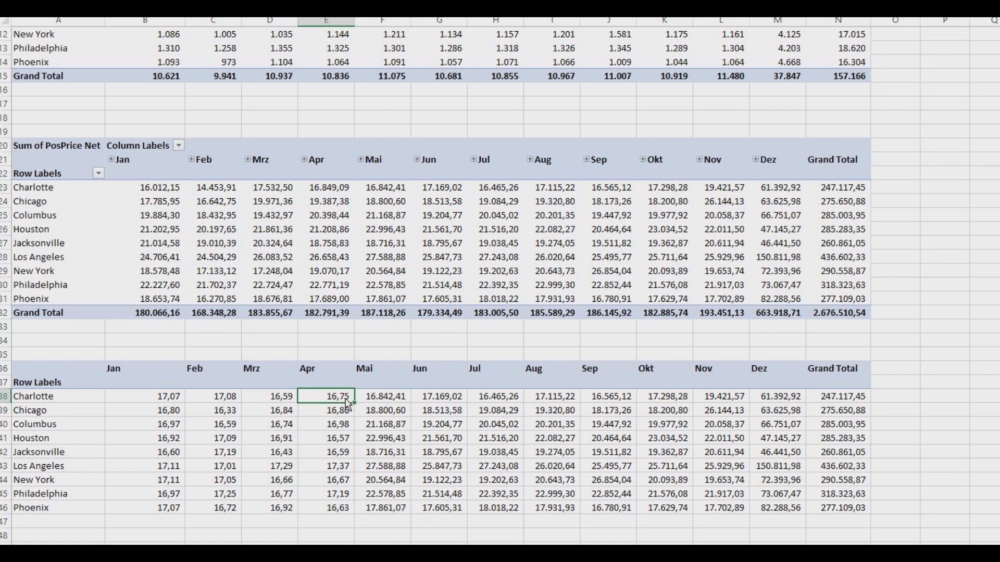
pyautogui.click(291, 401)
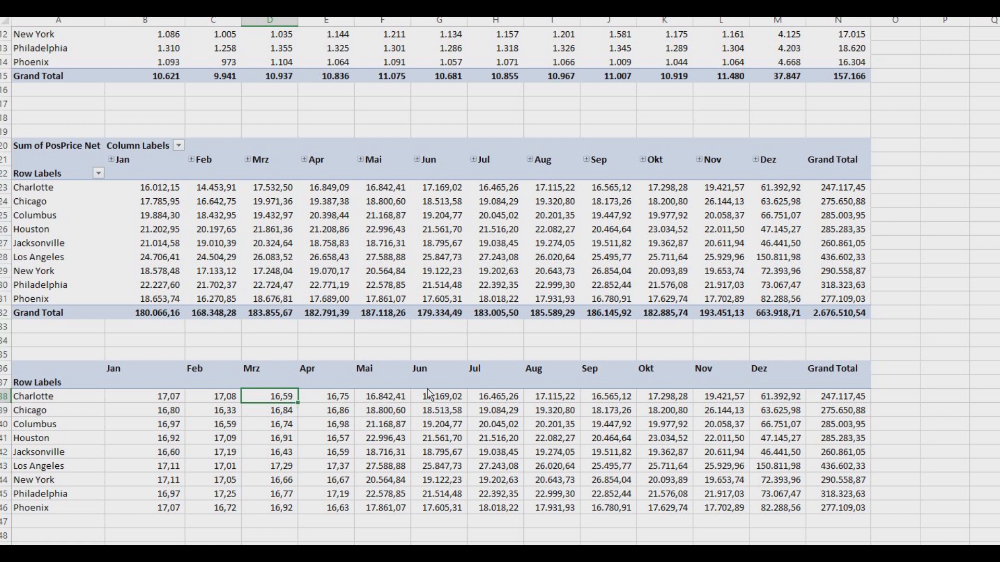
# Step: Try to calculate Charlotte's May average price in F38 by dividing the revenue PivotTable cell by the matching product count cell
pyautogui.click(389, 402)
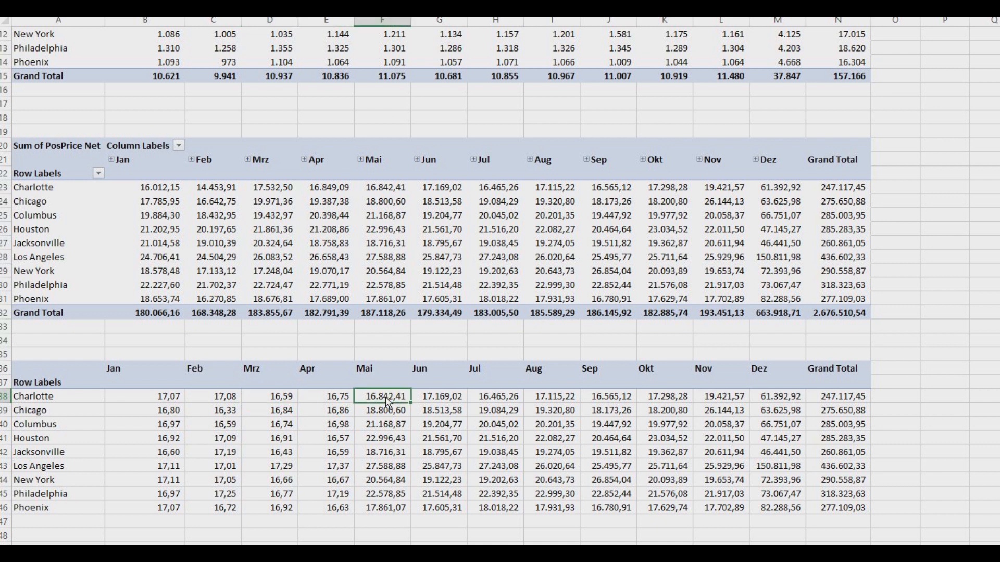
pyautogui.write('=')
pyautogui.click(402, 192)
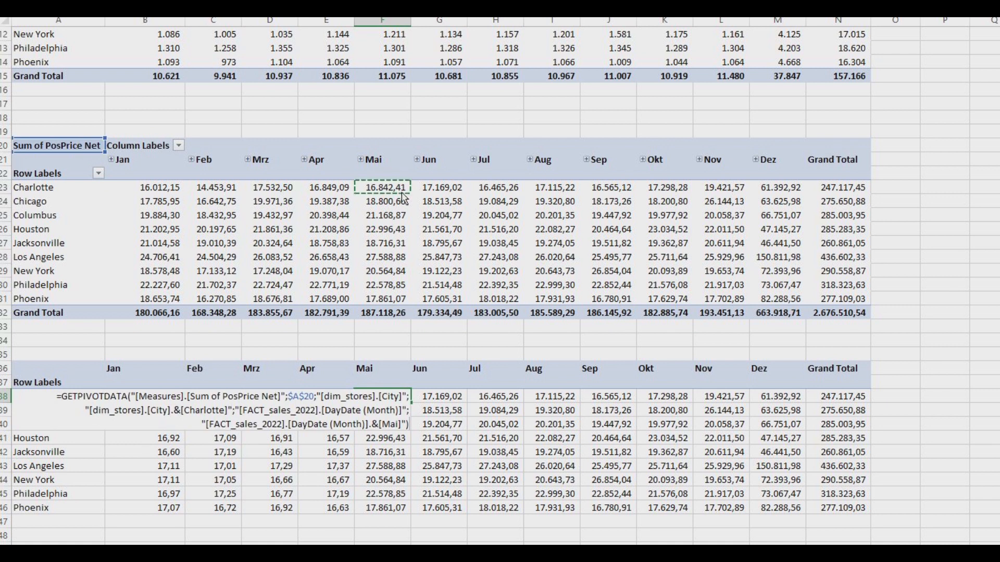
pyautogui.write('/')
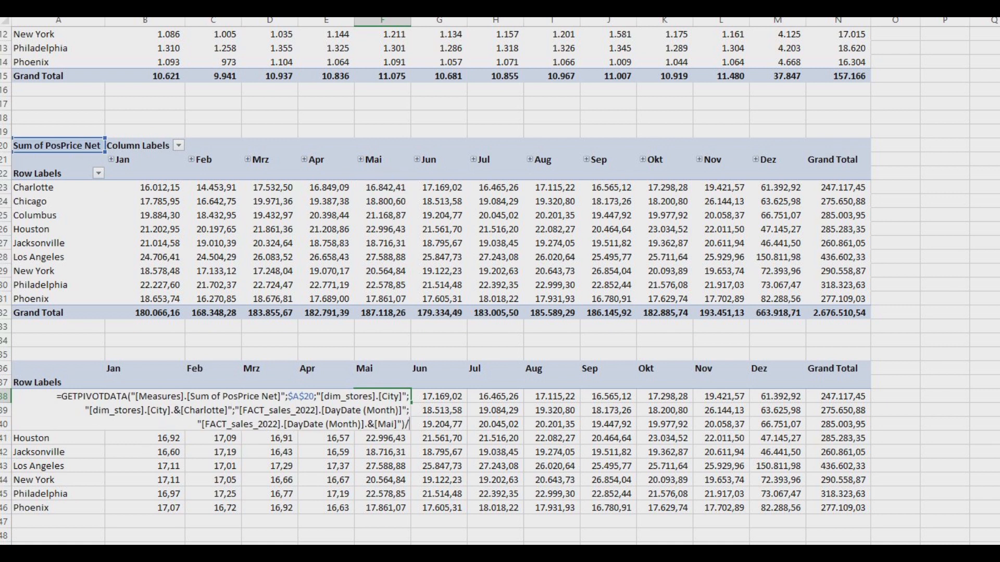
pyautogui.scroll(4, 438, 281)
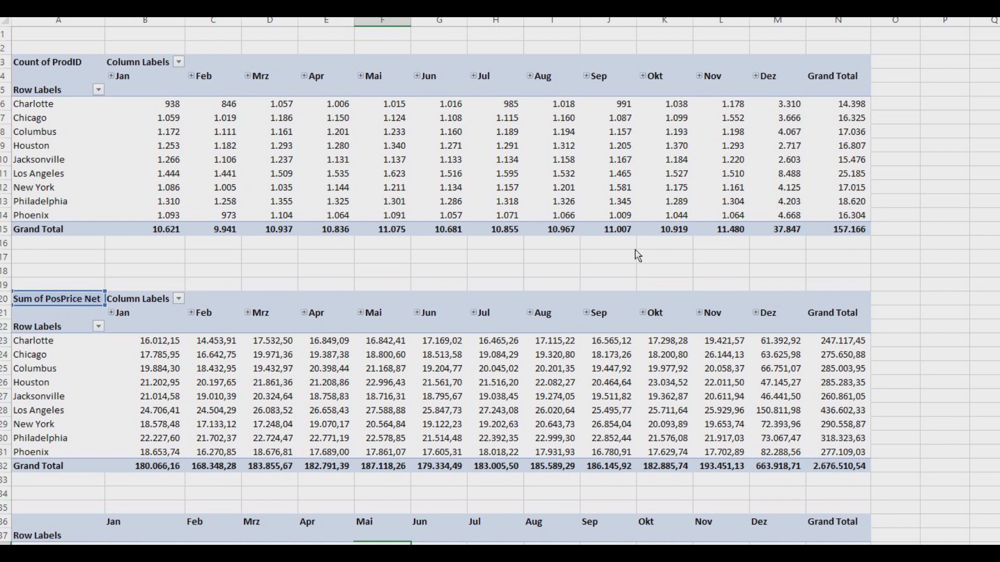
pyautogui.click(396, 106)
pyautogui.press('Return')
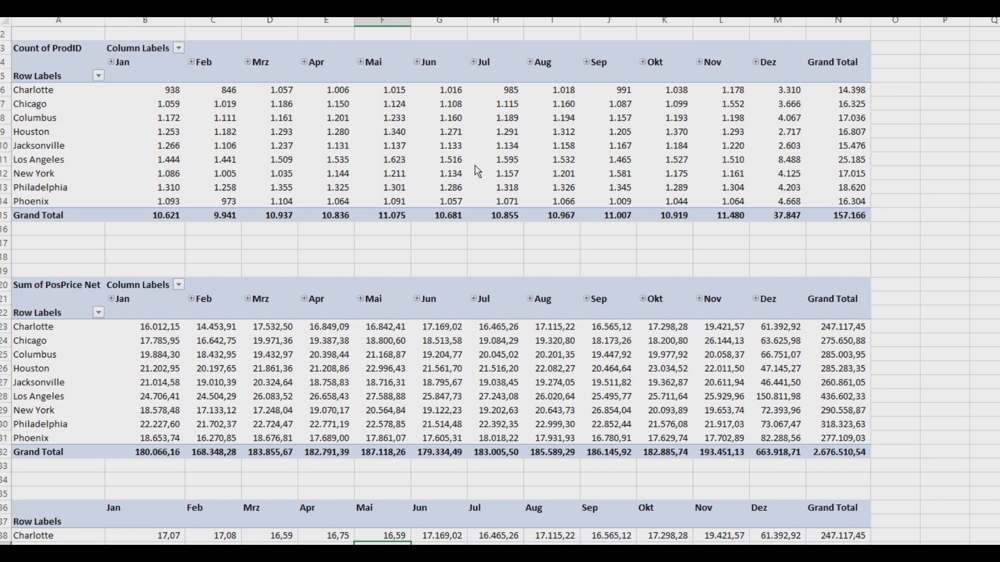
# Step: Try copying Charlotte's May average-price formula to the Chicago cell directly below
pyautogui.press('Up')
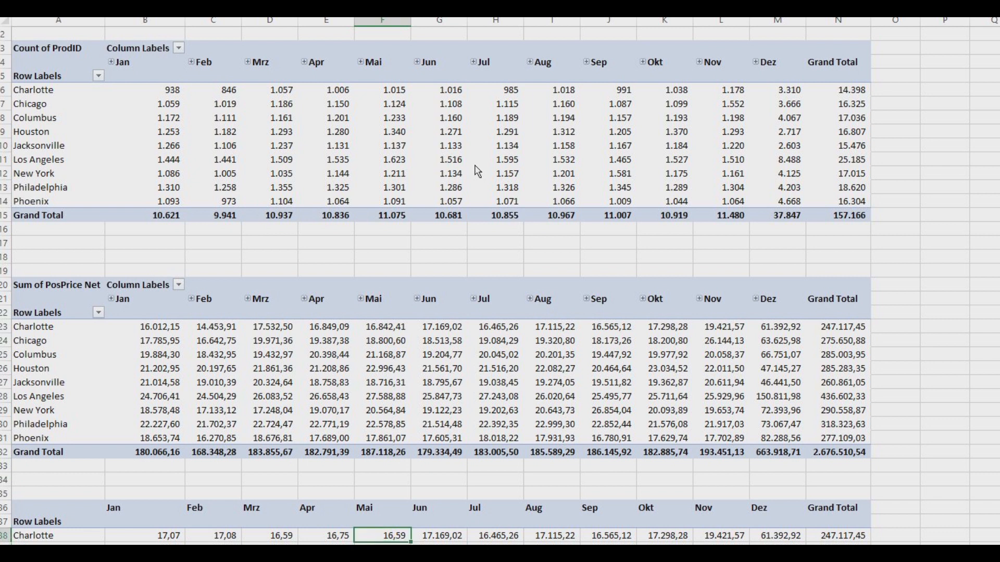
pyautogui.scroll(-1, 478, 171)
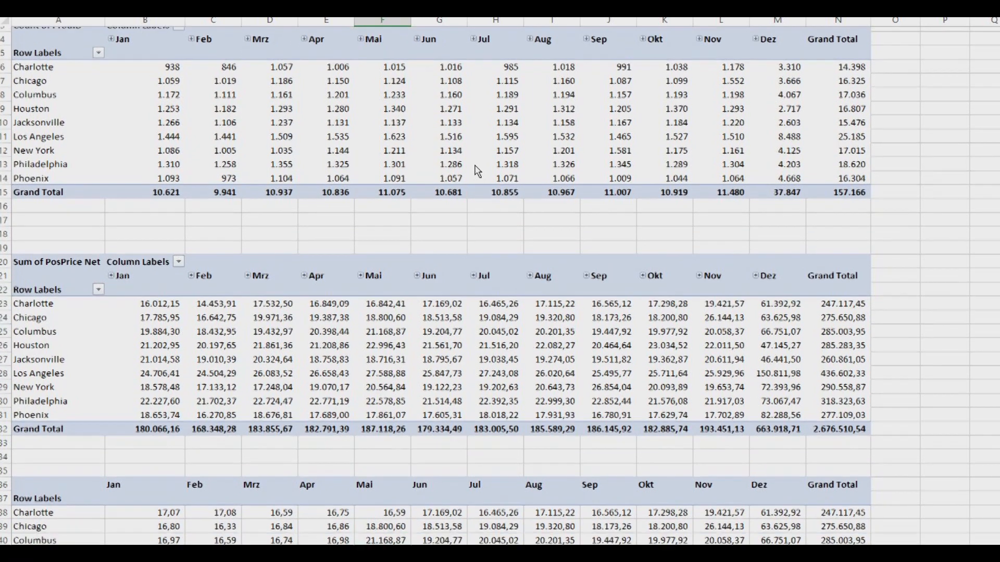
pyautogui.hotkey('ctrl', 'c')
pyautogui.press('Down')
pyautogui.press('Return')
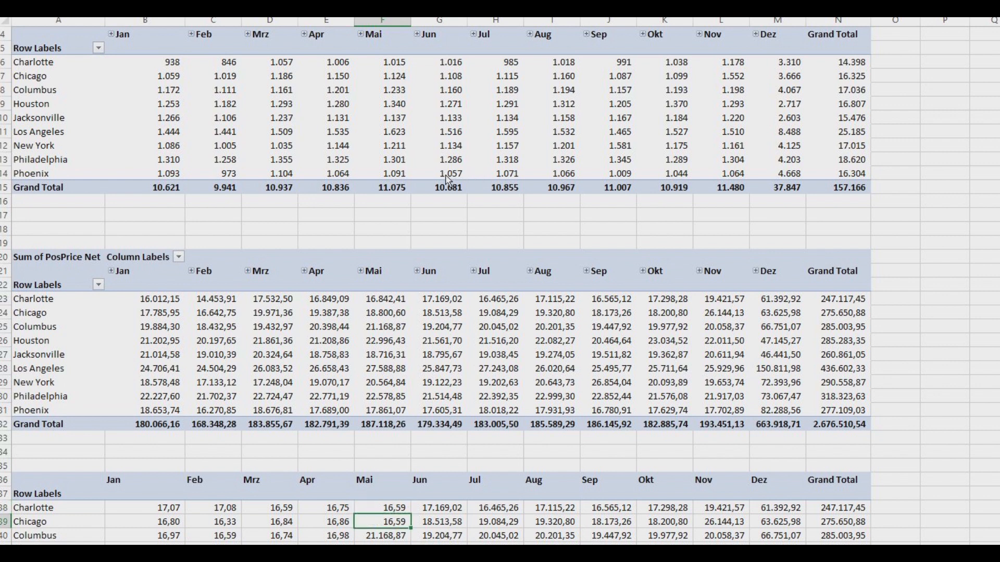
# Step: Enter the formula =E23/E6 for Charlotte's April average price in cell E38
pyautogui.click(340, 511)
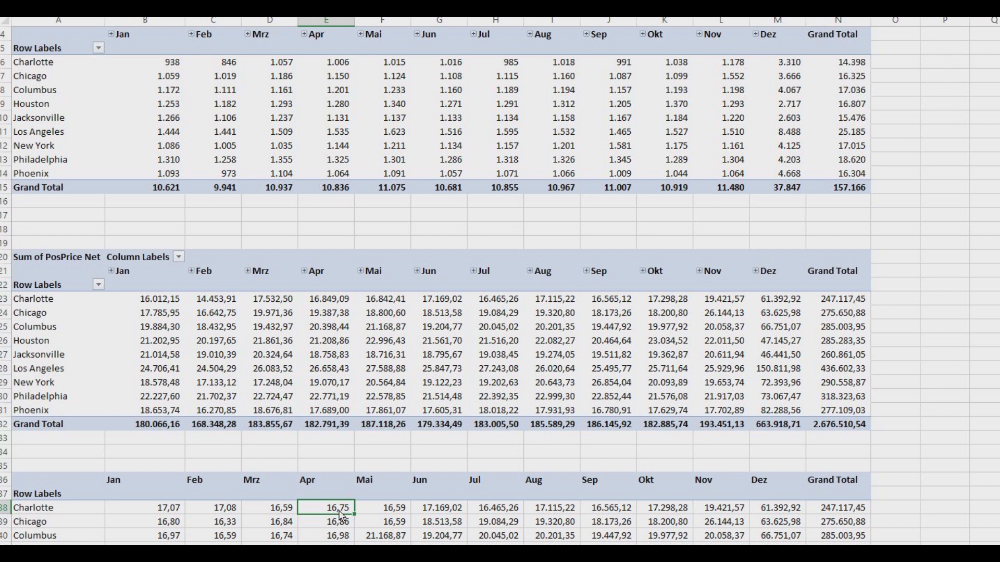
pyautogui.moveTo(353, 341)
pyautogui.write('=E23/E6')
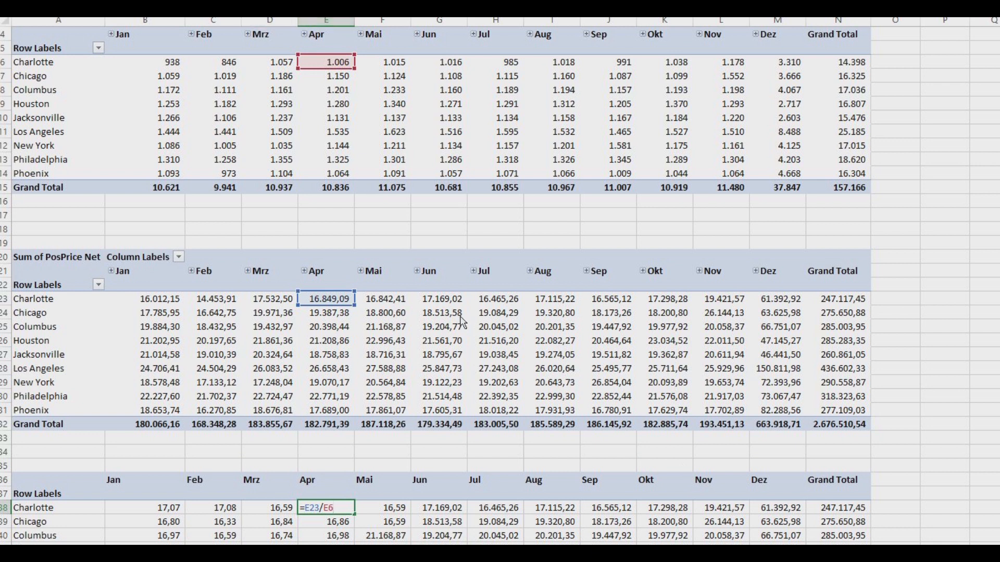
pyautogui.hotkey('ctrl', 'Return')
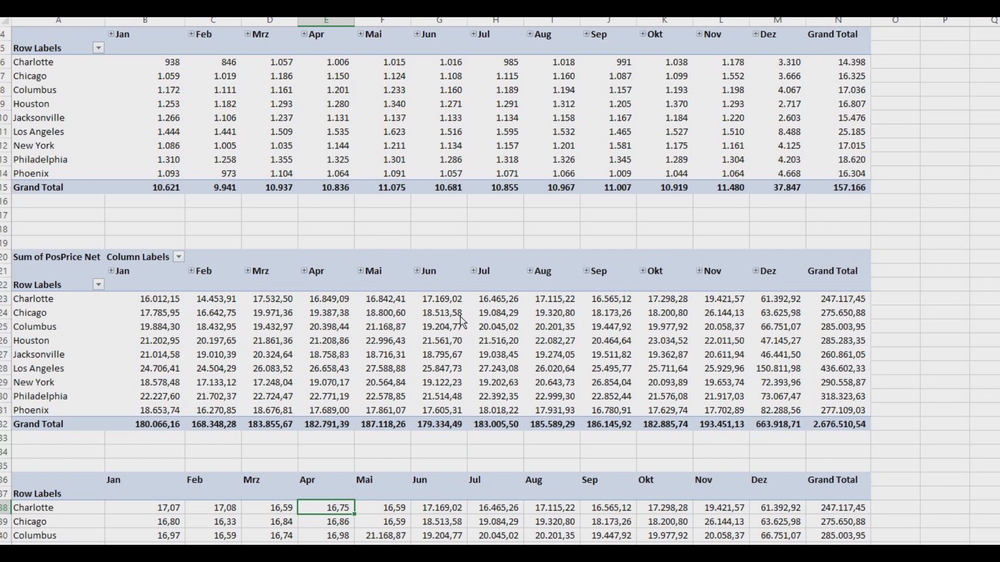
# Step: Copy the April average-price formulas of all stores, E38:E46, to the May through December columns, F38:M46
pyautogui.hotkey('shift', 'Down')
pyautogui.hotkey('shift', 'Down')
pyautogui.hotkey('shift', 'Down')
pyautogui.hotkey('shift', 'Down')
pyautogui.hotkey('shift', 'Down')
pyautogui.hotkey('shift', 'Down')
pyautogui.hotkey('shift', 'Down')
pyautogui.hotkey('shift', 'Down')
pyautogui.hotkey('shift', 'Down')
pyautogui.hotkey('shift', 'Down')
pyautogui.hotkey('shift', 'Down')
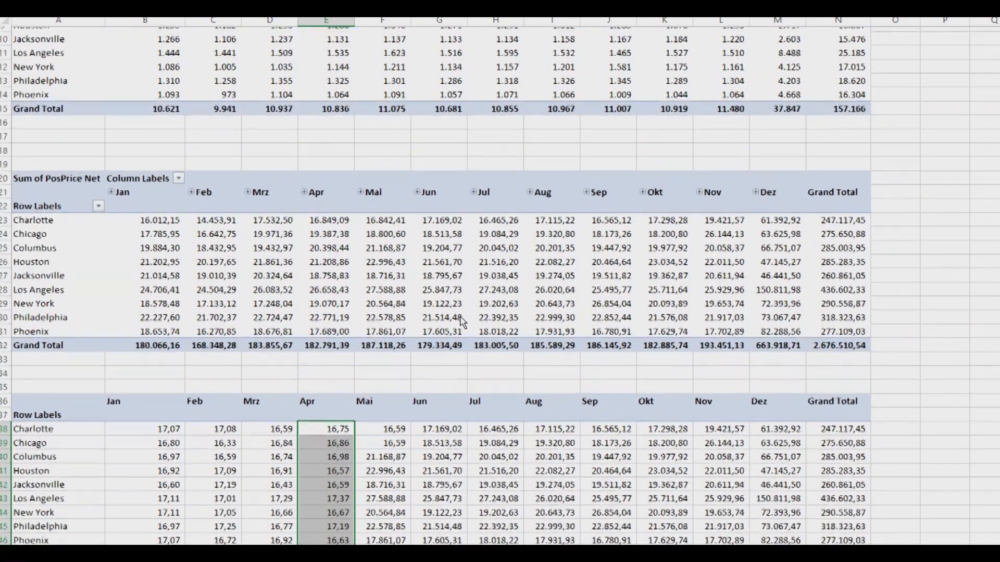
pyautogui.hotkey('shift', 'Up')
pyautogui.hotkey('shift', 'Up')
pyautogui.hotkey('shift', 'Up')
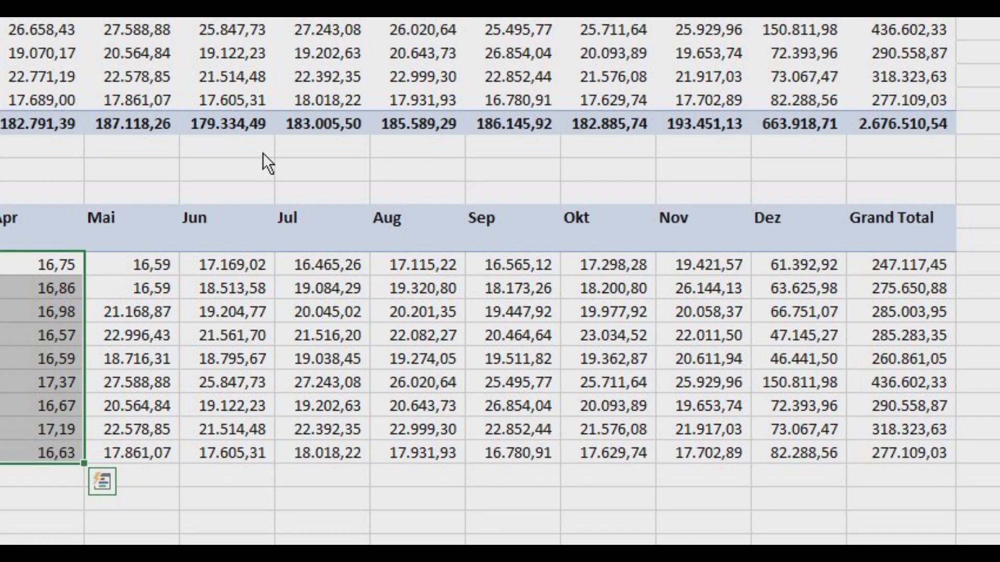
pyautogui.hotkey('ctrl', 'c')
pyautogui.press('Right')
pyautogui.hotkey('shift', 'Down')
pyautogui.hotkey('shift', 'Down')
pyautogui.hotkey('shift', 'Down')
pyautogui.hotkey('shift', 'Down')
pyautogui.hotkey('shift', 'Down')
pyautogui.hotkey('shift', 'Down')
pyautogui.hotkey('shift', 'Down')
pyautogui.hotkey('shift', 'Down')
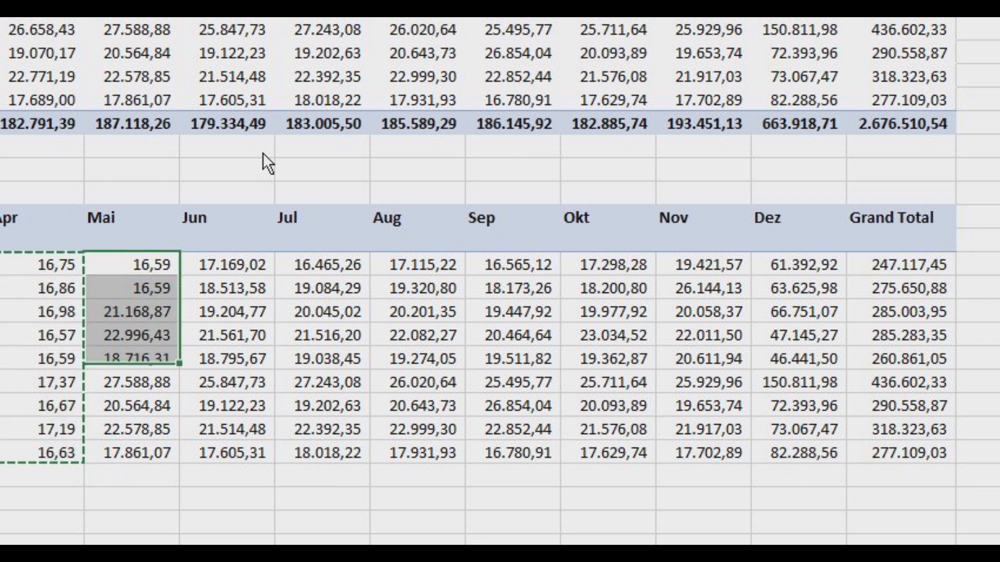
pyautogui.hotkey('shift', 'Right')
pyautogui.hotkey('shift', 'Right')
pyautogui.hotkey('shift', 'Right')
pyautogui.hotkey('shift', 'Right')
pyautogui.hotkey('shift', 'Right')
pyautogui.hotkey('shift', 'Right')
pyautogui.hotkey('shift', 'Right')
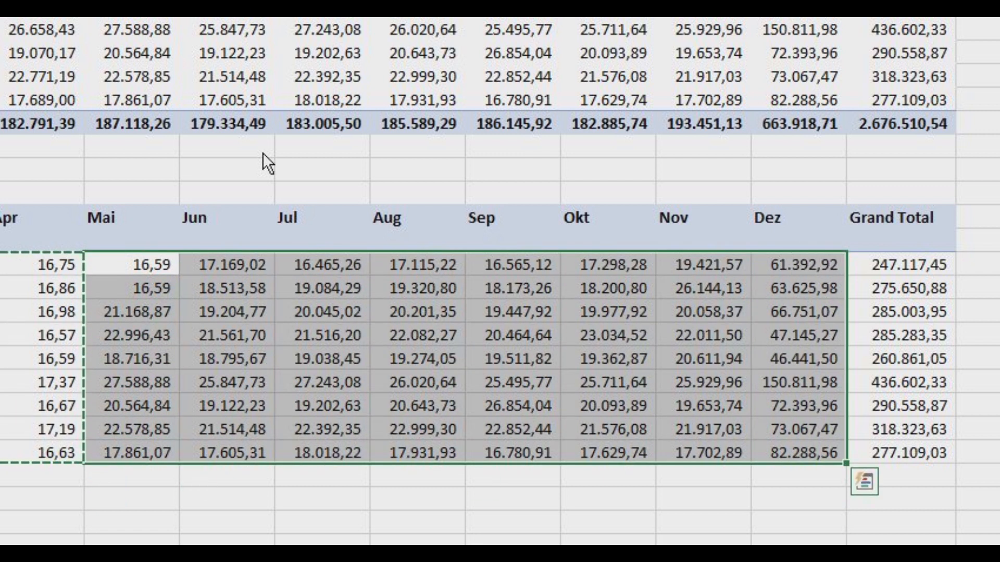
pyautogui.press('Return')
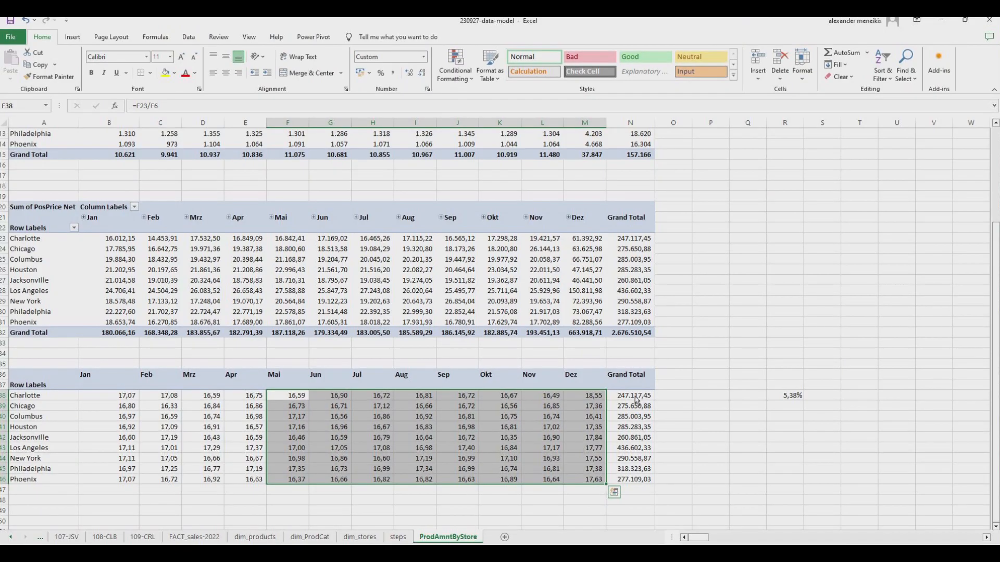
# Step: Clear the Grand Total heading and its values from the average-price table, N36:N46
pyautogui.click(906, 259)
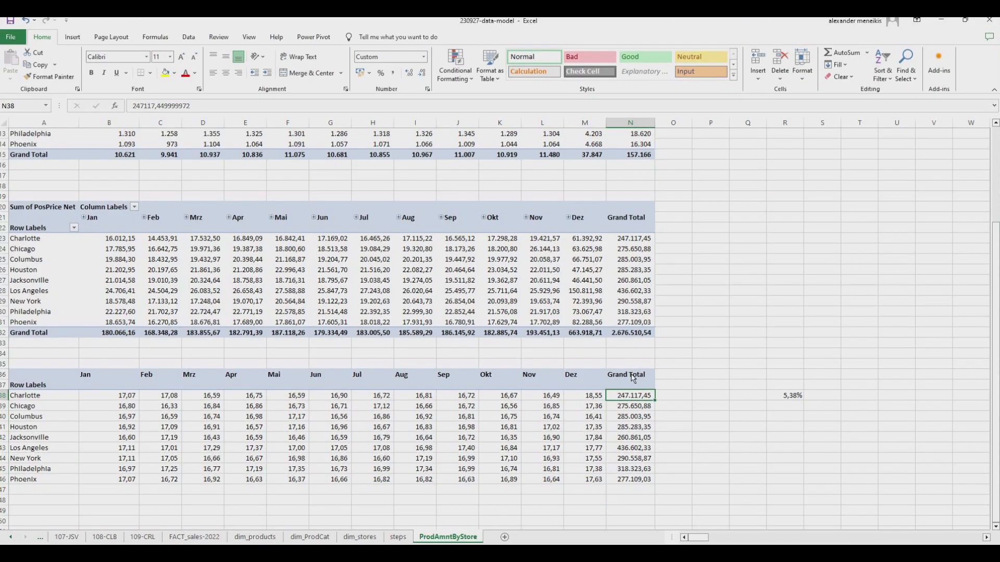
pyautogui.scroll(-3, 632, 380)
pyautogui.moveTo(633, 281); pyautogui.dragTo(632, 386)
pyautogui.press('Delete')
# Step: Enter the formula =M23/M6 for Charlotte's December average price in cell M38
pyautogui.click(594, 302)
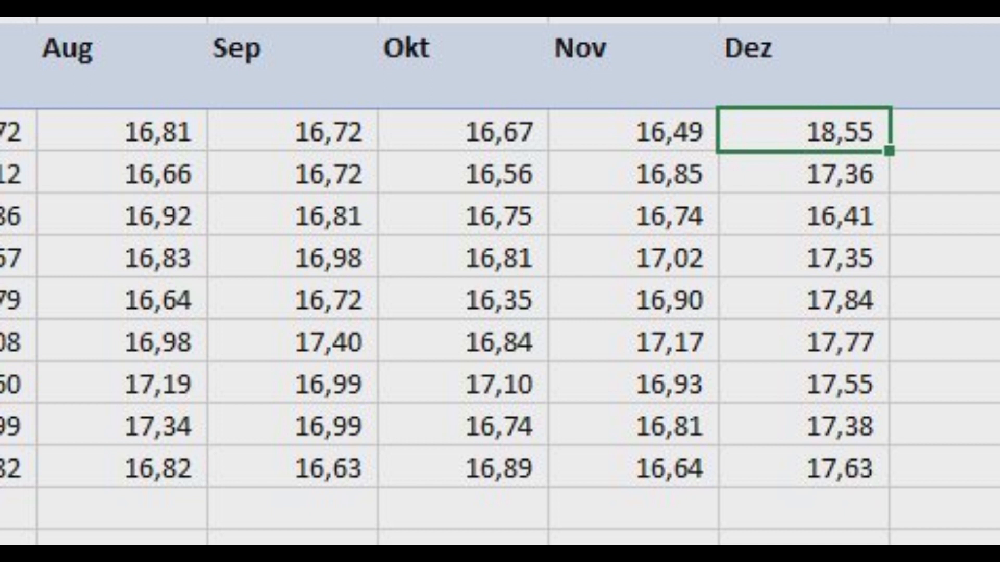
pyautogui.write('=M23/M6')
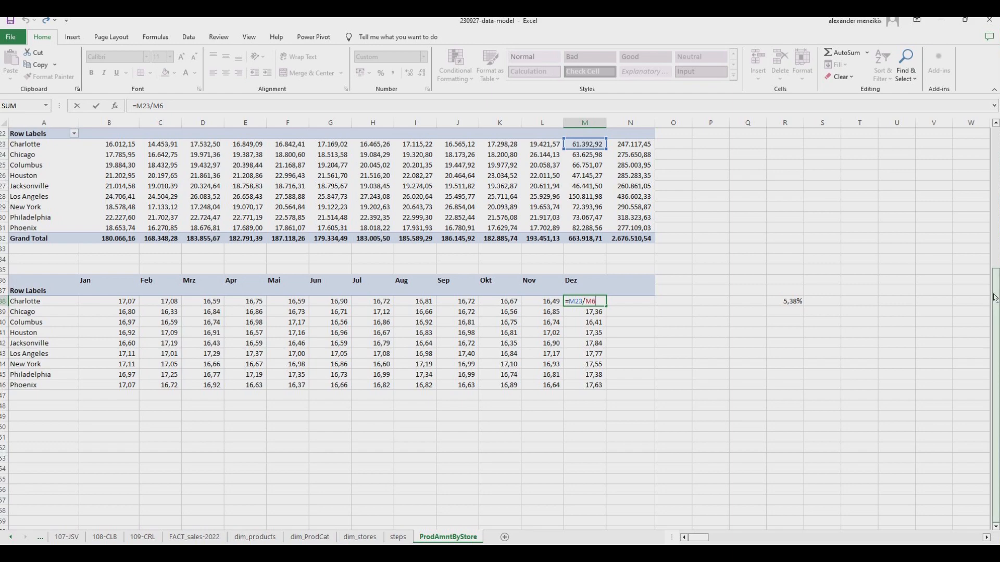
pyautogui.moveTo(995, 298); pyautogui.dragTo(991, 244)
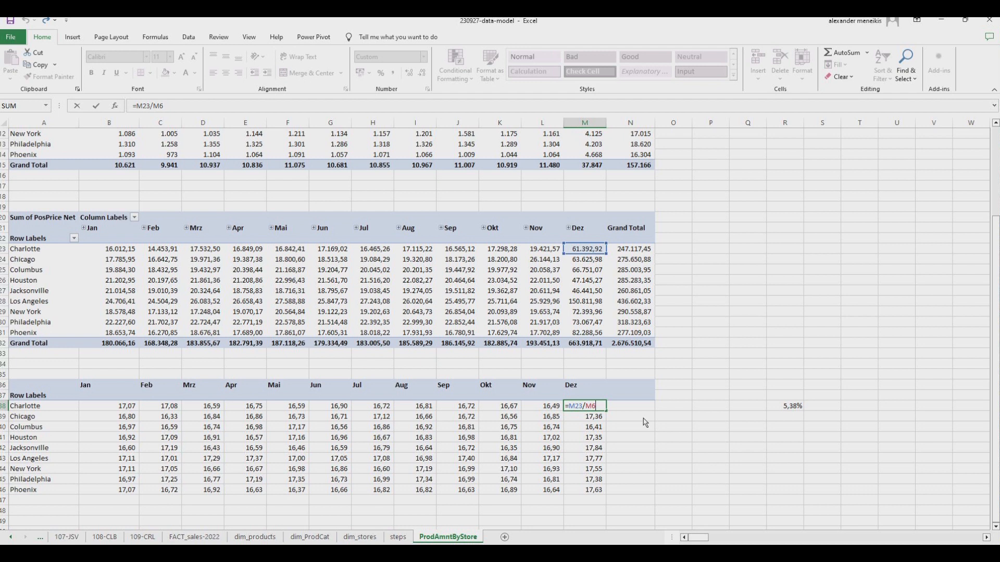
pyautogui.press('Return')
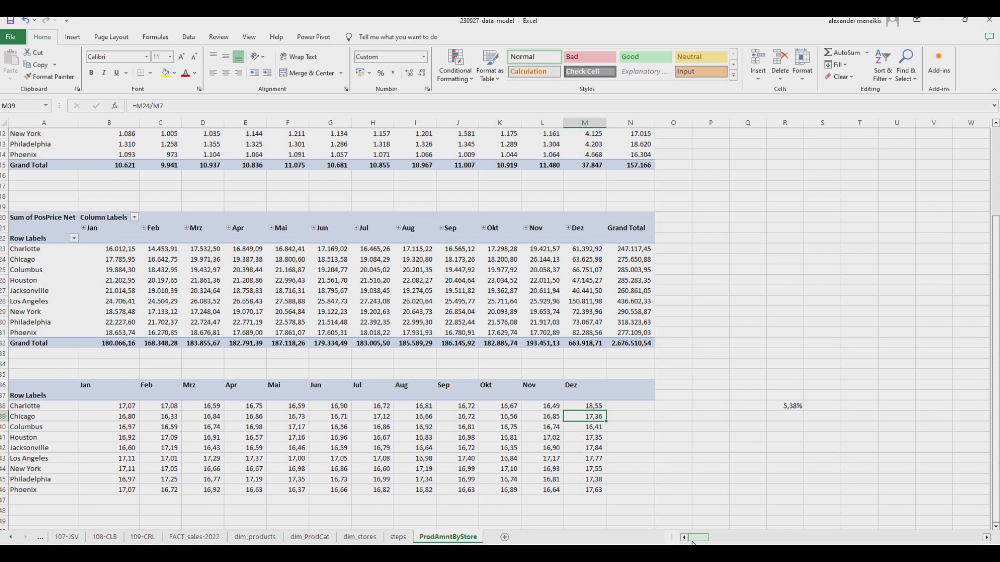
# Step: Examine the average prices per store and month, moving down the January column and across the Jacksonville row
pyautogui.click(516, 441)
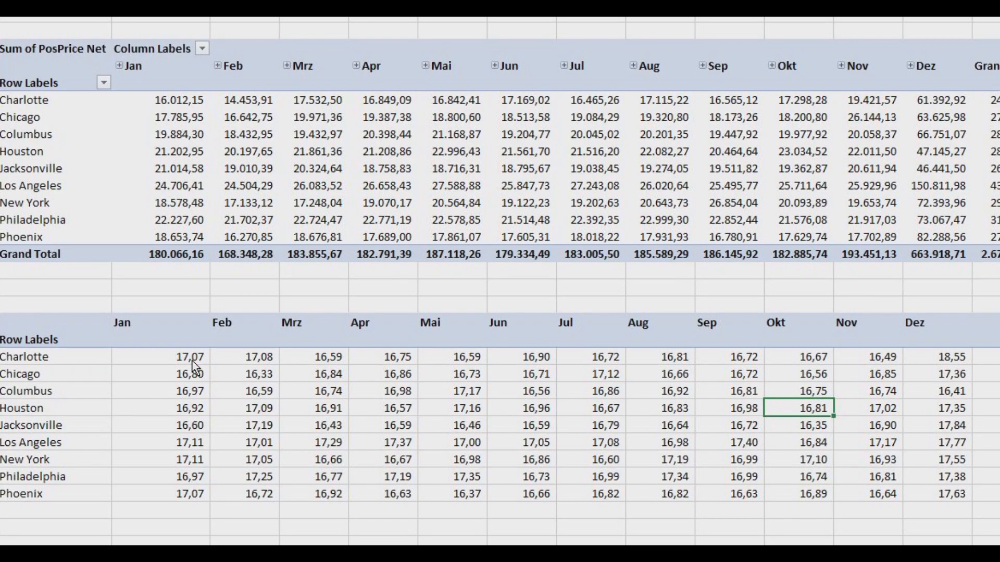
pyautogui.click(194, 365)
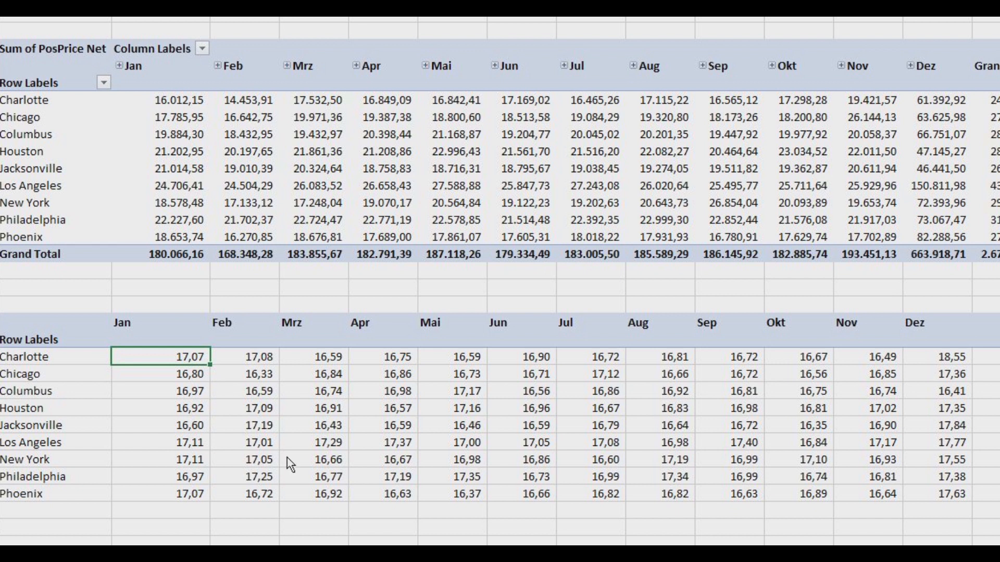
pyautogui.press('Down')
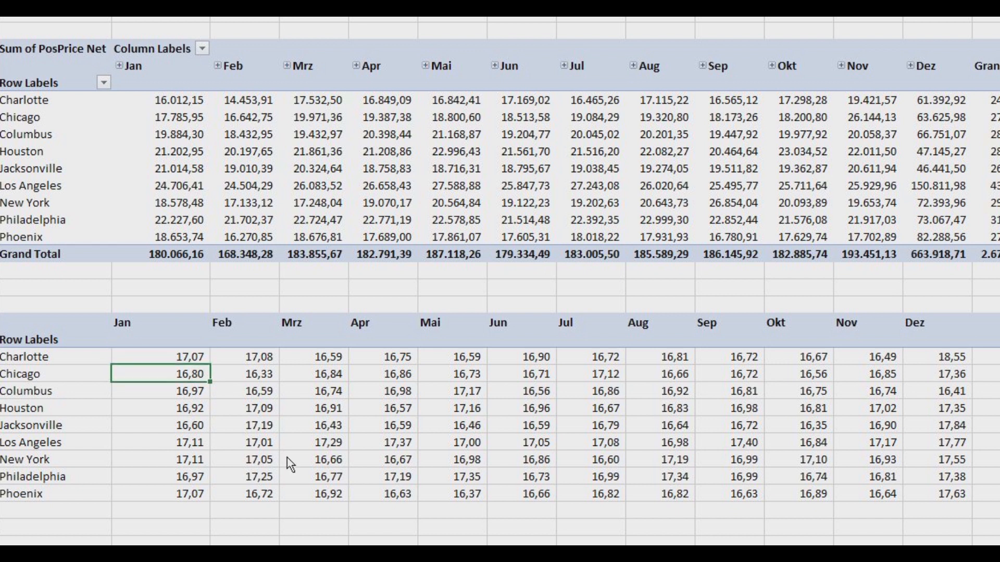
pyautogui.press('Down')
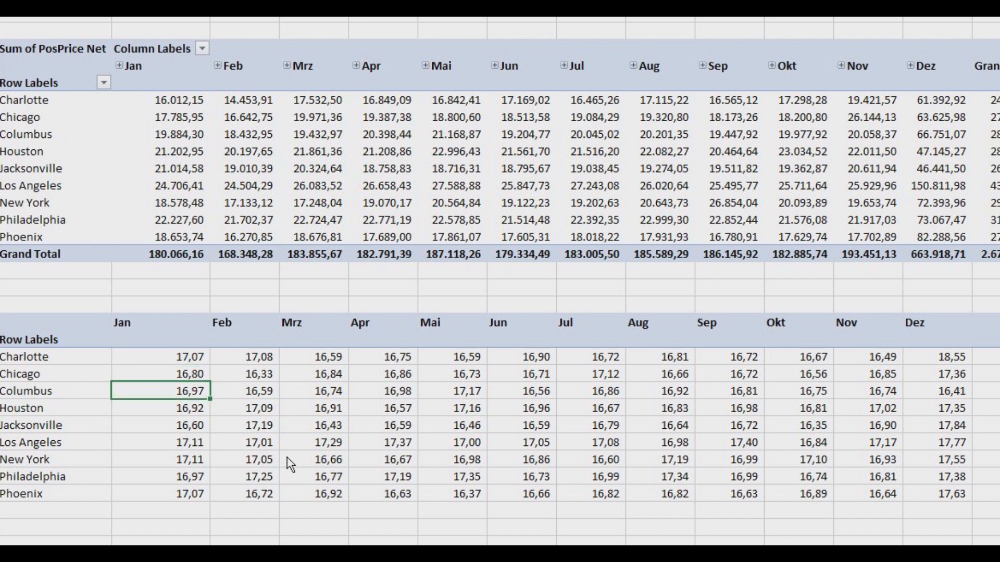
pyautogui.press('Down')
pyautogui.press('Down')
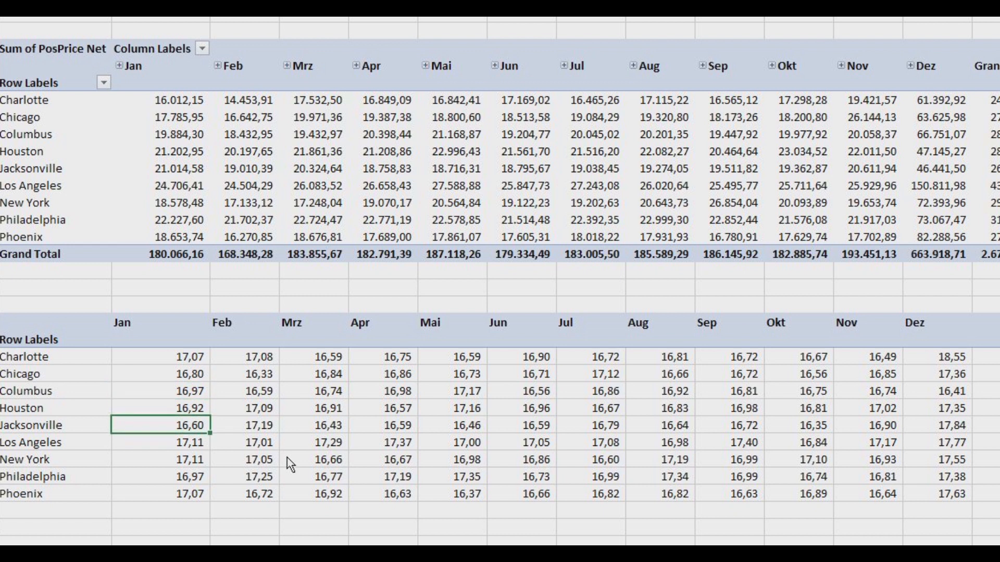
pyautogui.press('Right')
pyautogui.press('Right')
pyautogui.press('Right')
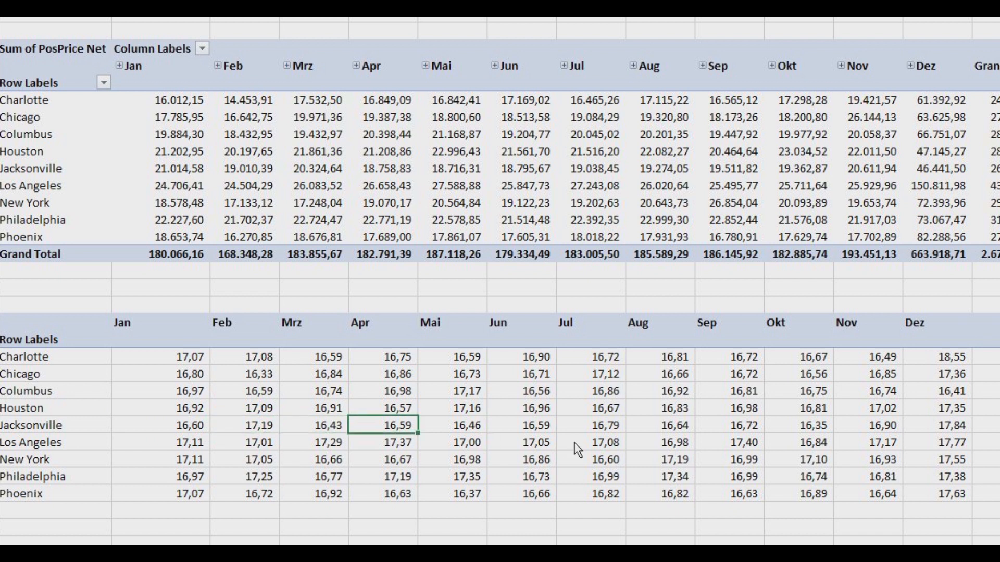
# Step: Examine the average prices from December back to August, and across the New York row from January to December
pyautogui.click(950, 360)
pyautogui.click(922, 409)
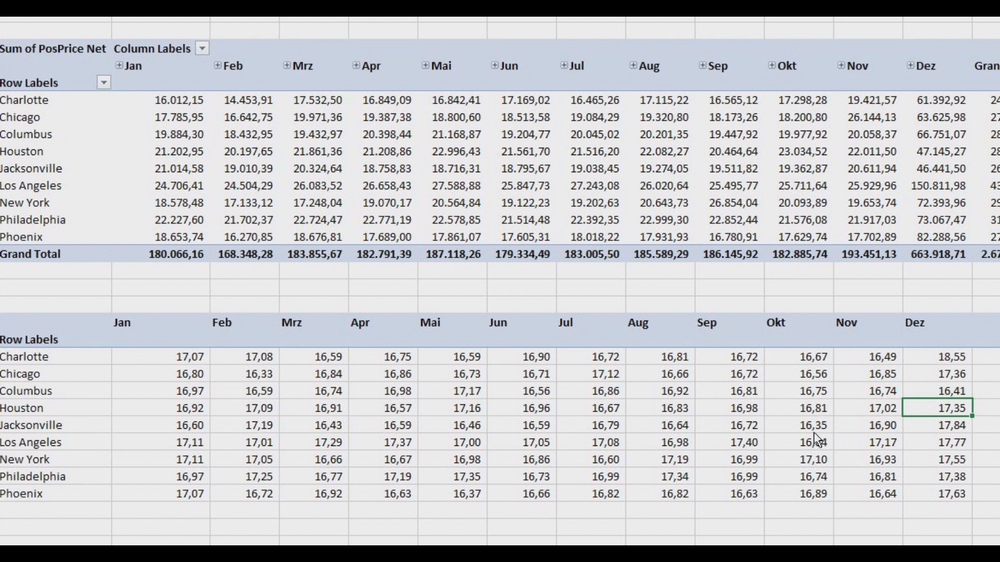
pyautogui.click(816, 397)
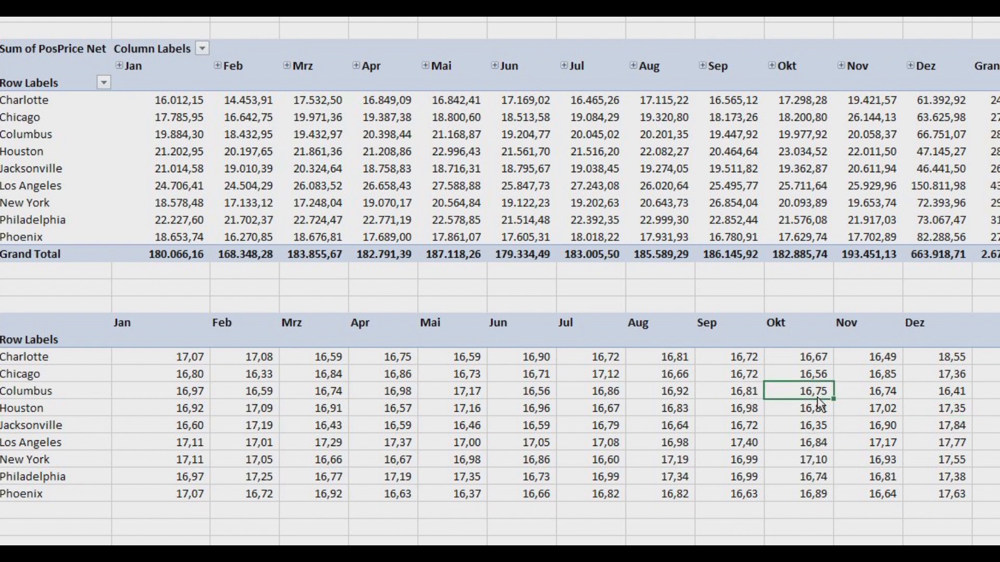
pyautogui.click(688, 394)
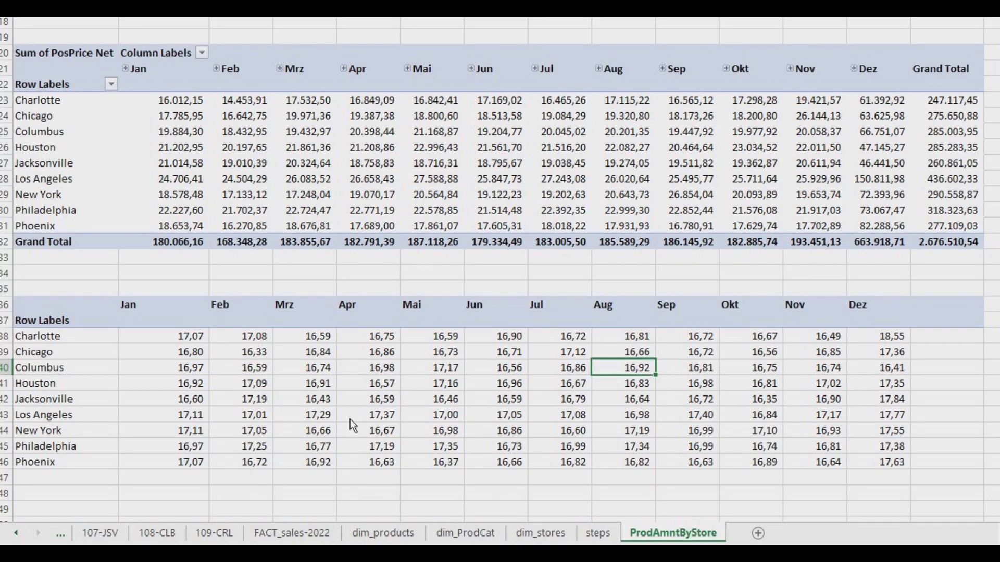
pyautogui.click(183, 437)
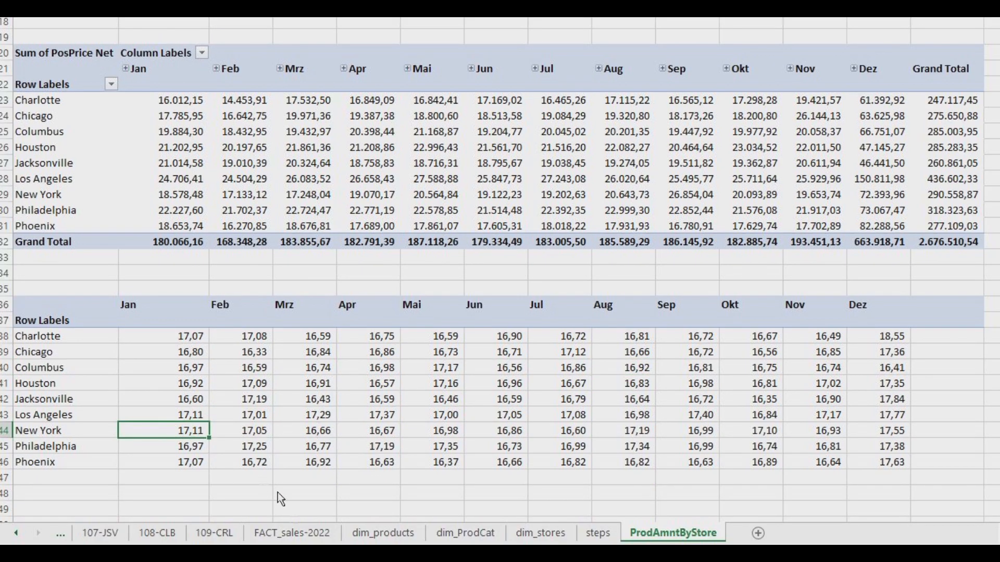
pyautogui.press('Right')
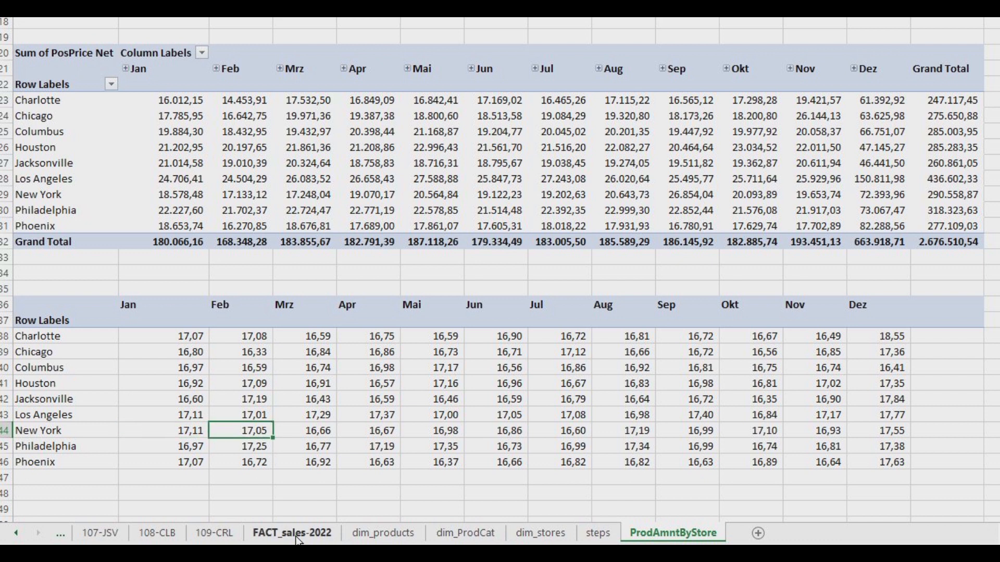
pyautogui.press('Right')
pyautogui.press('Down')
pyautogui.press('Up')
pyautogui.press('Right')
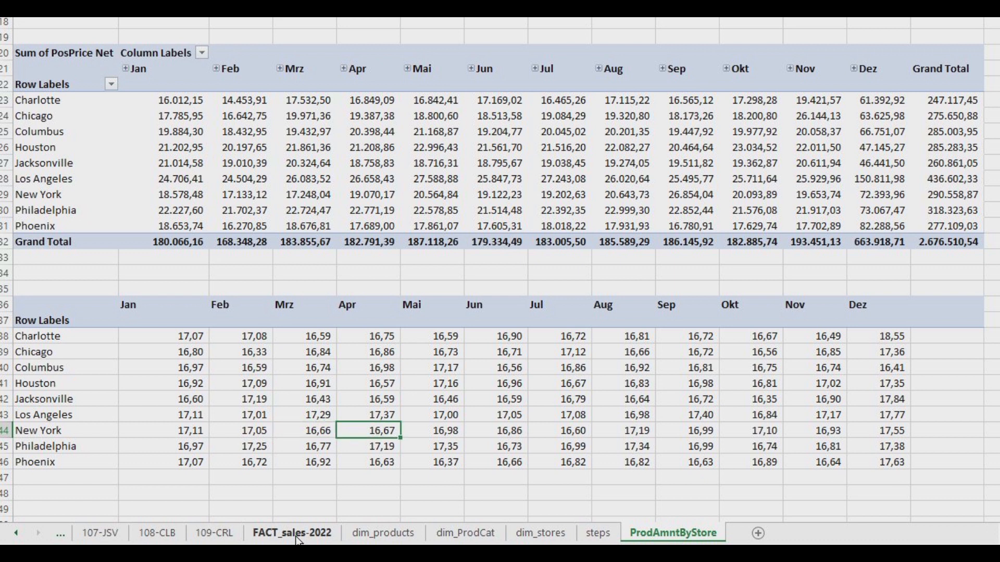
pyautogui.press('Right')
pyautogui.press('Right')
pyautogui.press('Right')
pyautogui.press('Right')
pyautogui.press('Right')
pyautogui.press('Right')
pyautogui.press('Right')
pyautogui.press('Right')
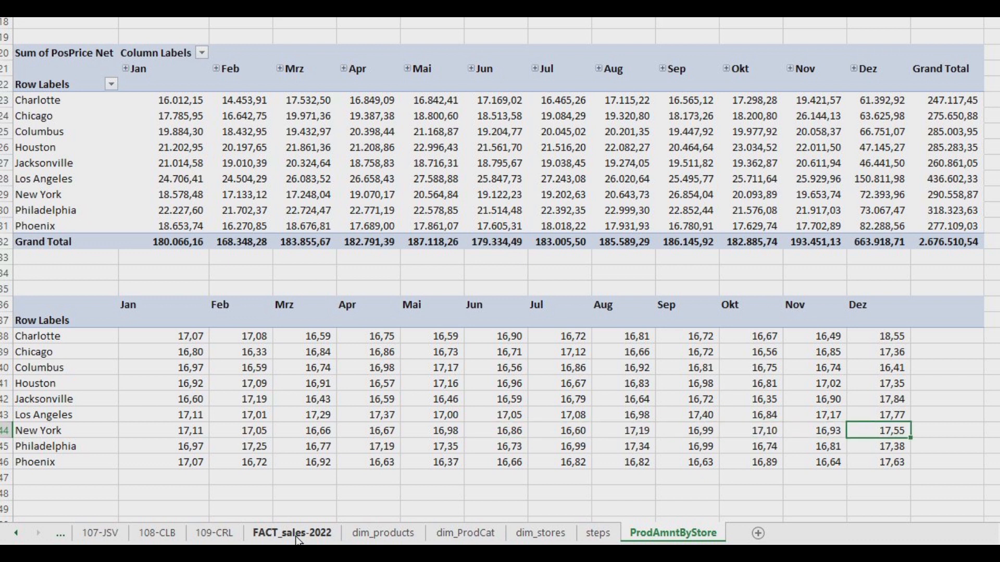
# Step: Examine the December average prices upward from New York to Charlotte, and the Chicago row back to January
pyautogui.press('Up')
pyautogui.press('Up')
pyautogui.press('Up')
pyautogui.press('Up')
pyautogui.press('Up')
pyautogui.press('Up')
pyautogui.press('Left')
pyautogui.press('Left')
pyautogui.press('Down')
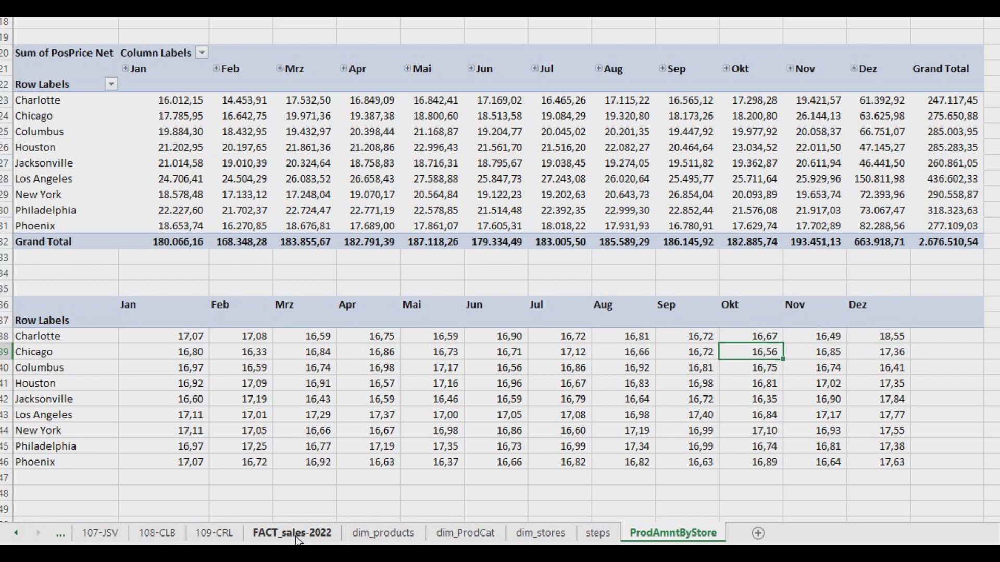
pyautogui.press('Left')
pyautogui.press('Left')
pyautogui.press('Left')
pyautogui.press('Left')
pyautogui.press('Left')
pyautogui.press('Left')
pyautogui.press('Left')
pyautogui.press('Right')
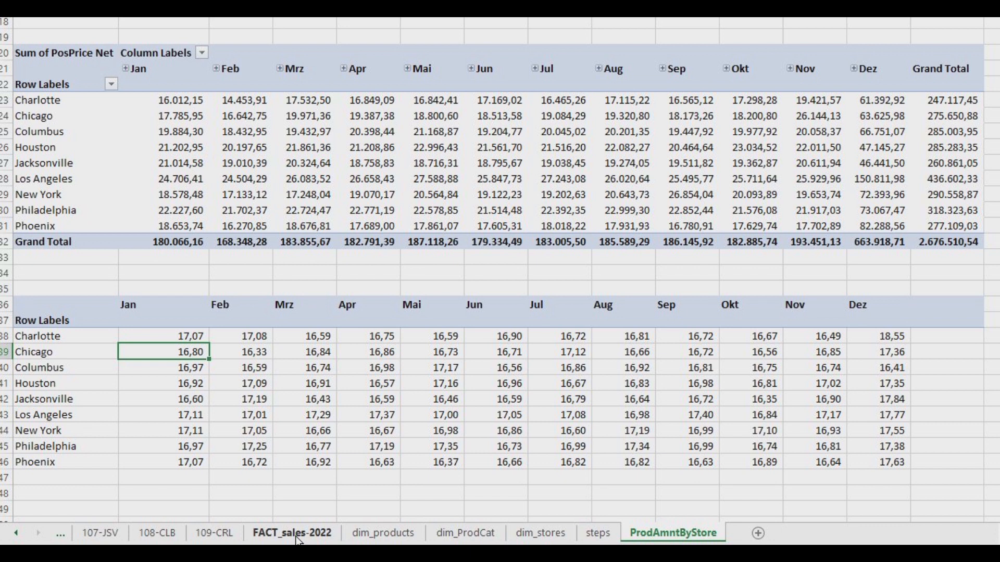
# Step: Compare January average prices for Columbus and Houston with Charlotte's December price and the August to October prices of Chicago, Columbus and Houston
pyautogui.press('Down')
pyautogui.press('Down')
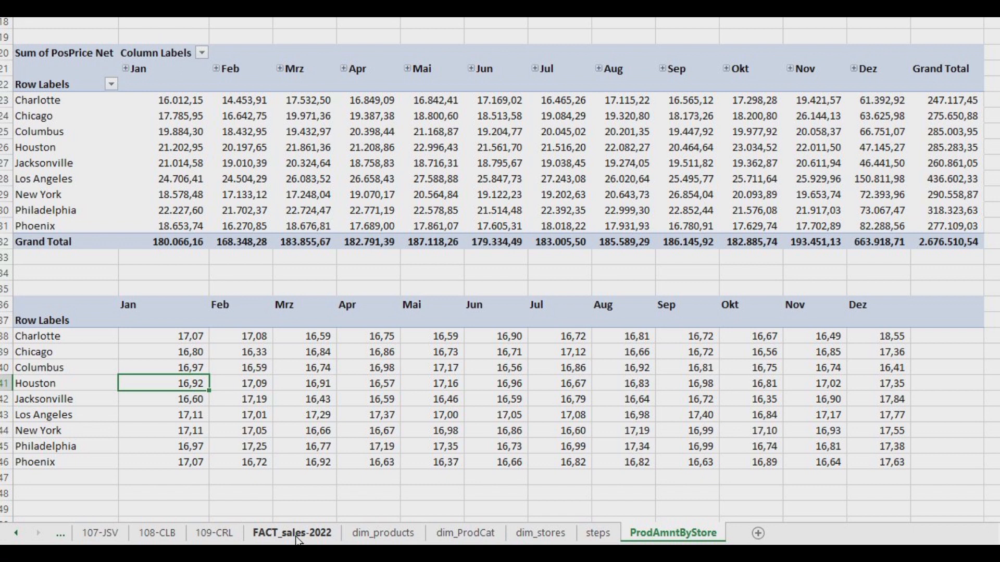
pyautogui.click(890, 335)
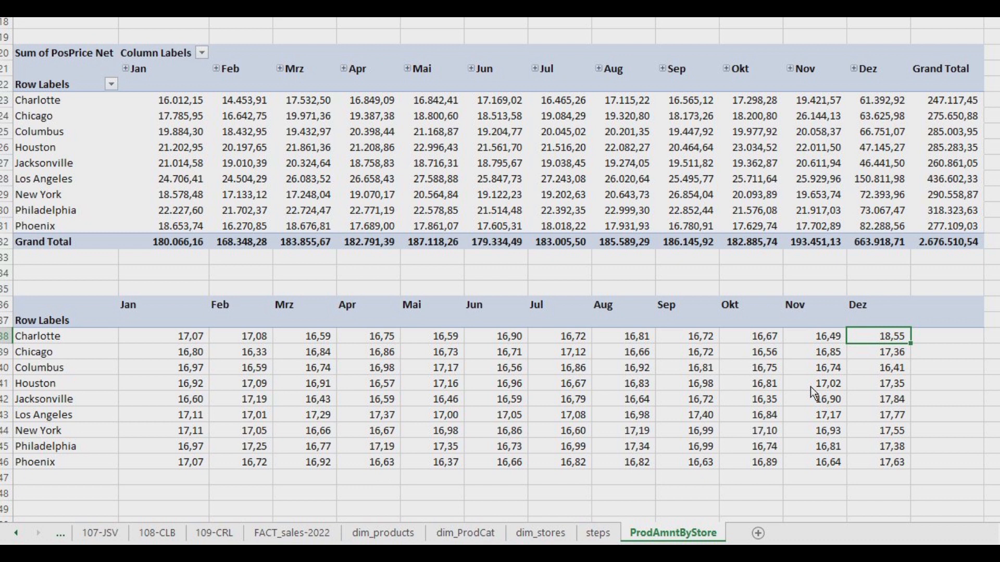
pyautogui.press('Down')
pyautogui.press('Left')
pyautogui.press('Left')
pyautogui.press('Left')
pyautogui.press('Left')
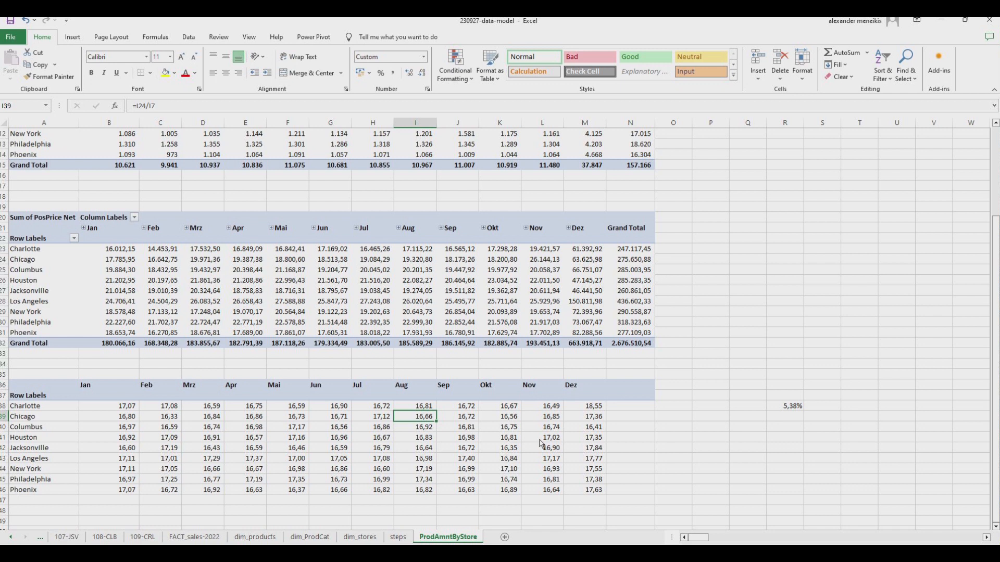
pyautogui.press('Down')
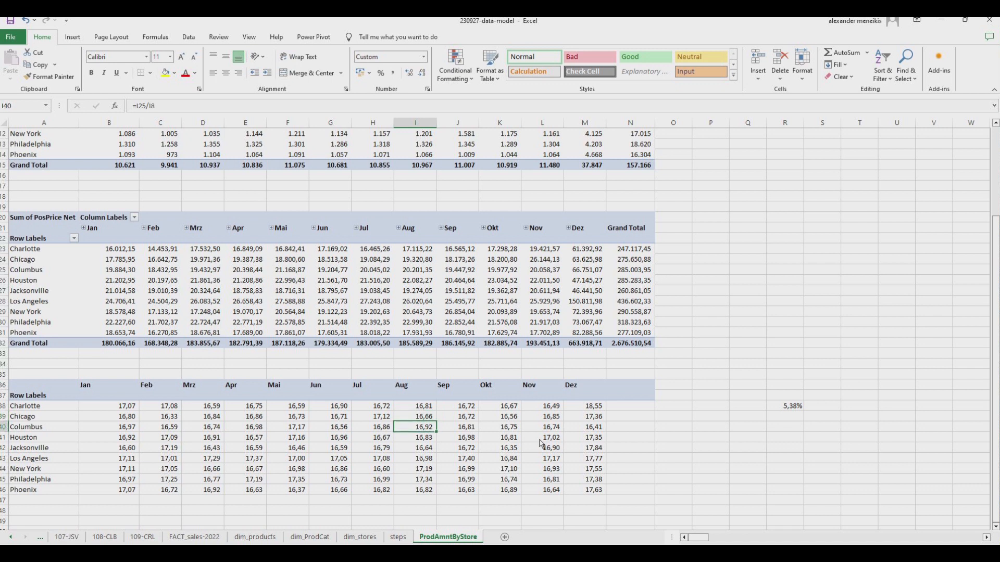
pyautogui.press('Right')
pyautogui.press('Down')
pyautogui.press('Right')
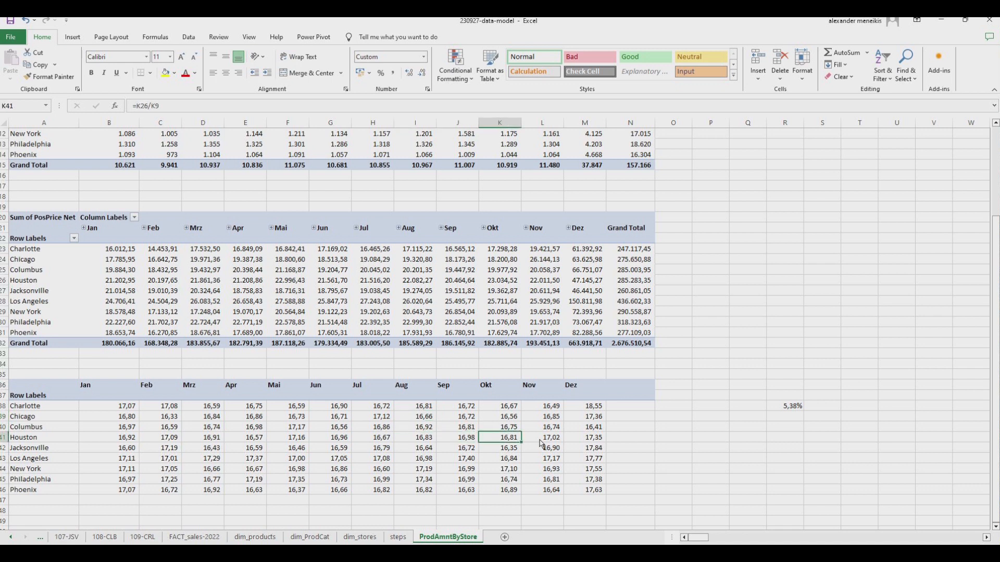
# Step: Compare Charlotte's December average price with the October and September columns across the stores
pyautogui.click(598, 408)
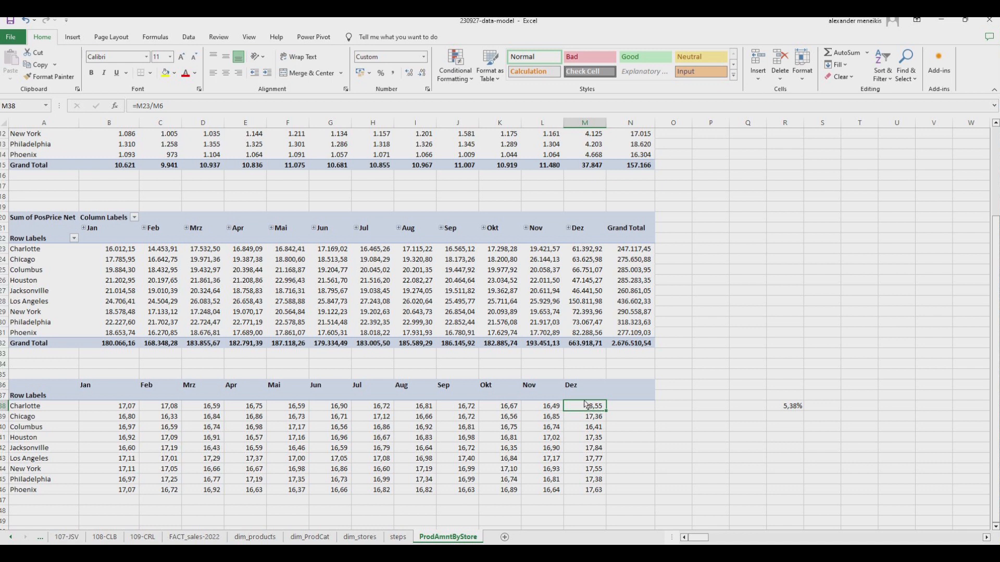
pyautogui.click(500, 408)
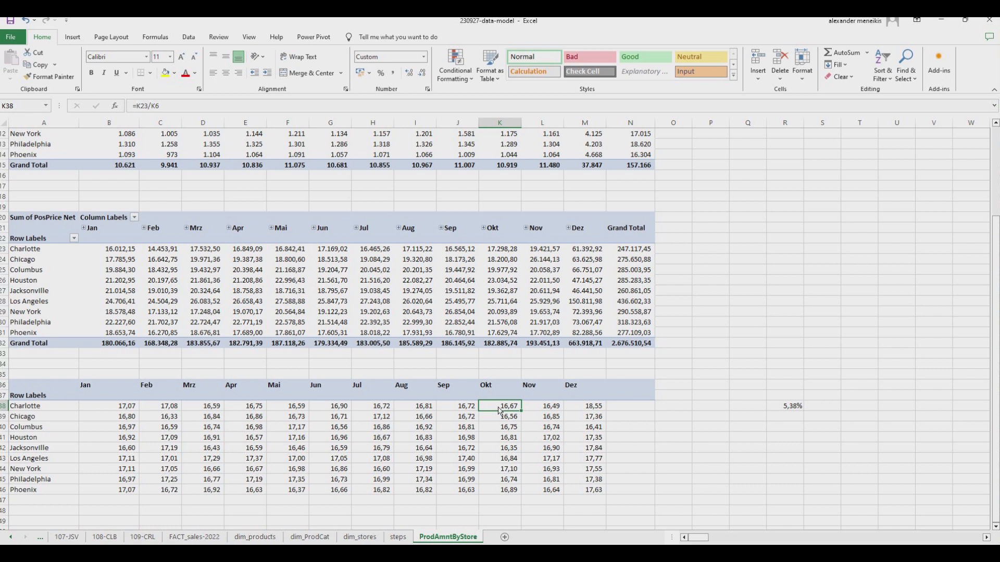
pyautogui.press('Down')
pyautogui.press('Down')
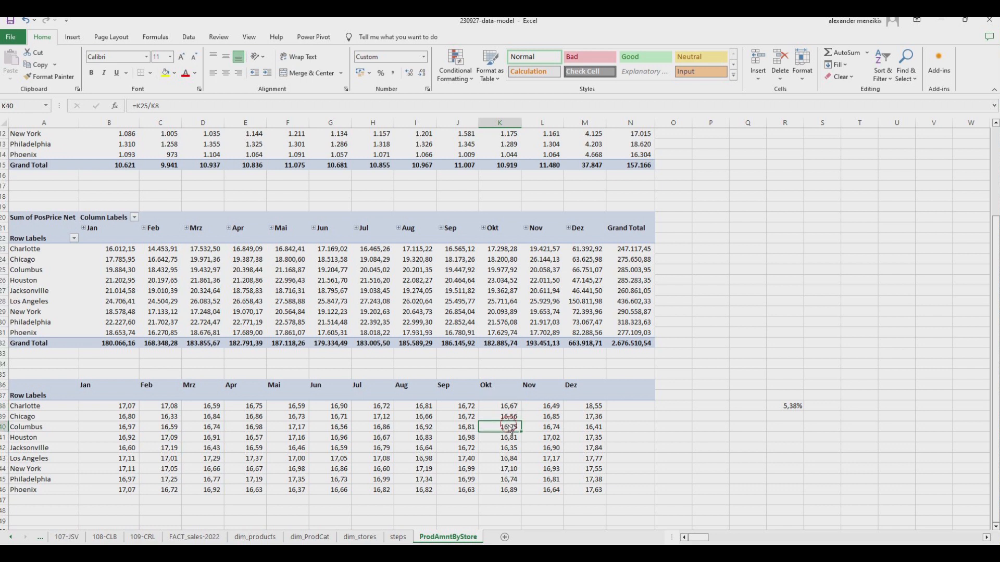
pyautogui.click(499, 479)
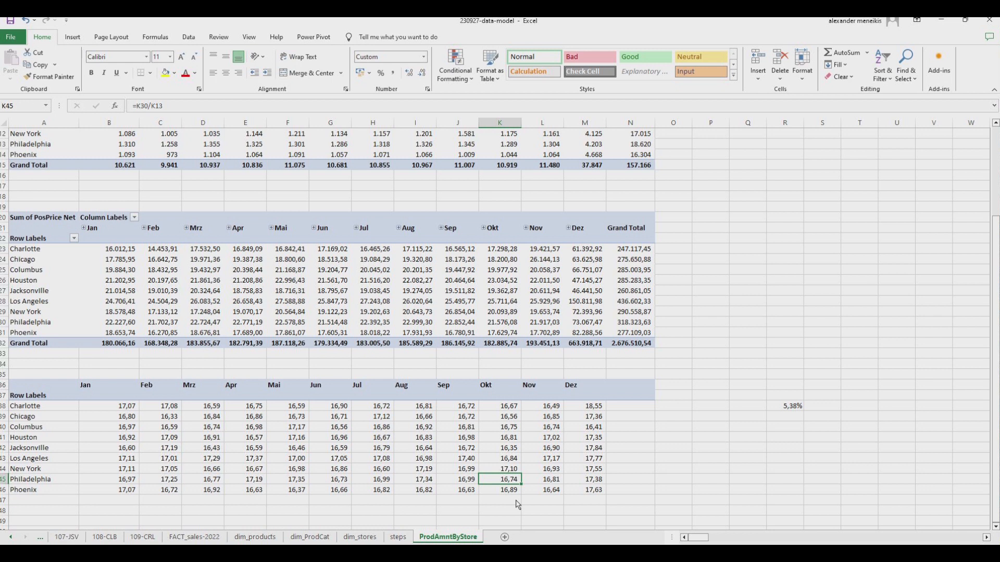
pyautogui.press('Left')
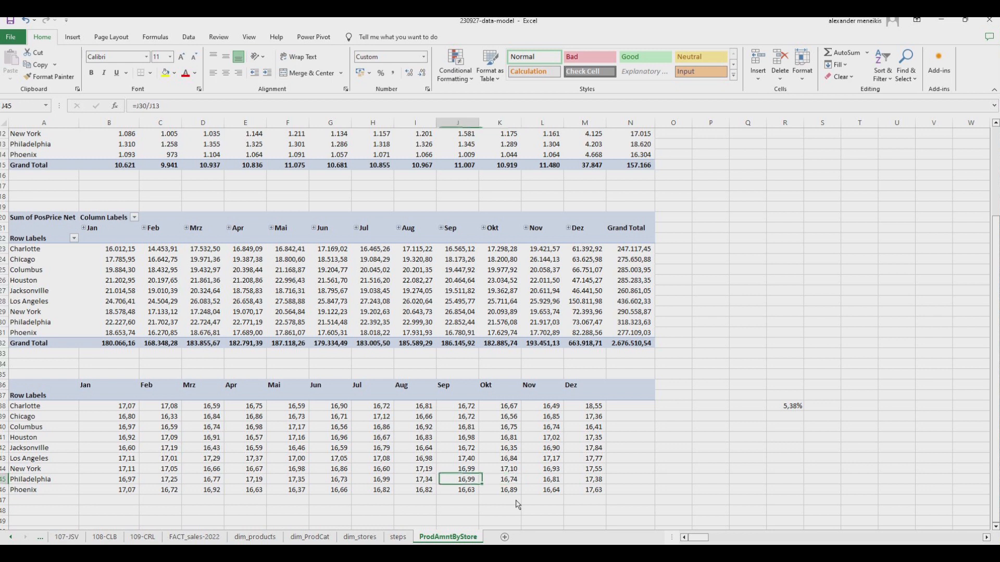
pyautogui.press('Up')
pyautogui.press('Up')
pyautogui.press('Up')
pyautogui.press('Up')
pyautogui.press('Up')
pyautogui.press('Up')
pyautogui.press('Up')
pyautogui.press('Right')
pyautogui.press('Right')
pyautogui.press('Right')
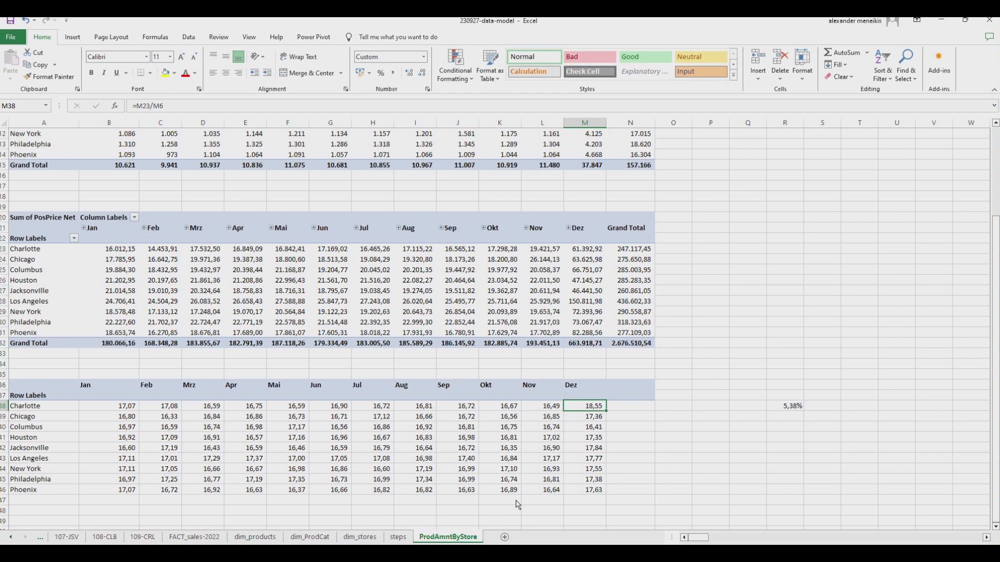
# Step: Examine the December average prices of all stores from Charlotte down to Phoenix and back up to Jacksonville
pyautogui.press('Down')
pyautogui.press('Down')
pyautogui.press('Down')
pyautogui.press('Down')
pyautogui.press('Down')
pyautogui.press('Down')
pyautogui.press('Down')
pyautogui.press('Down')
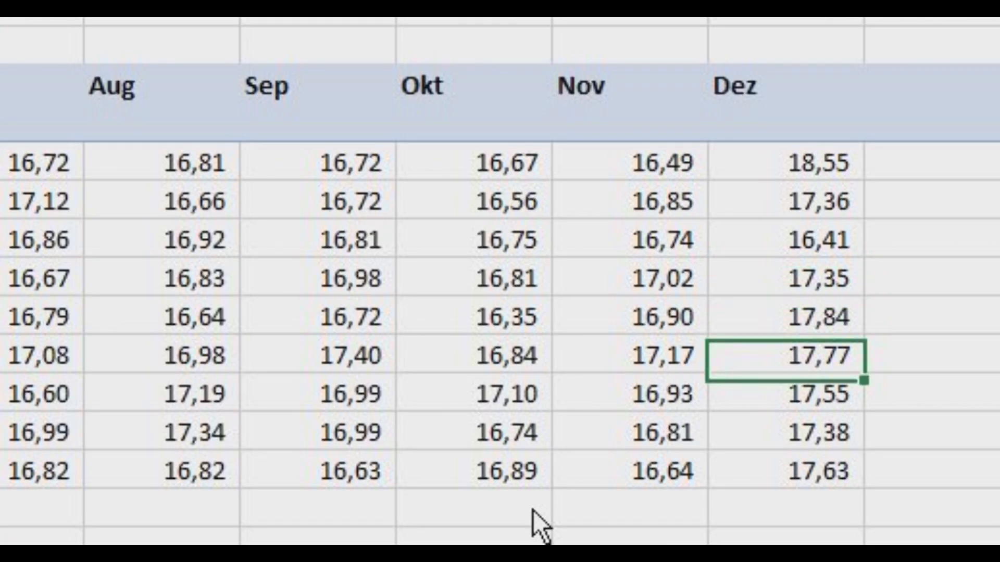
pyautogui.press('Up')
pyautogui.press('Up')
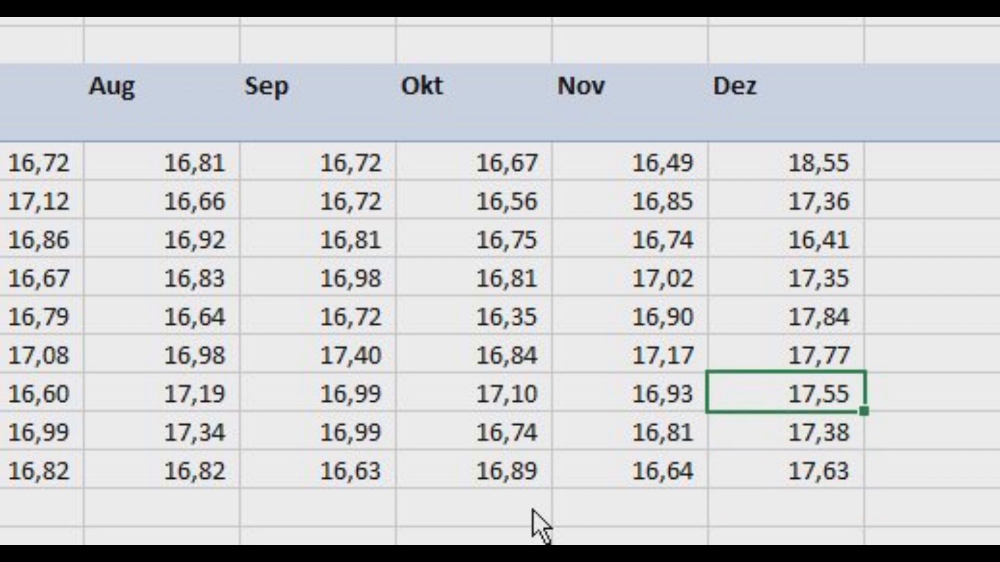
pyautogui.press('Up')
pyautogui.press('Up')
# Step: Examine Jacksonville's average prices from November back to January
pyautogui.press('Left')
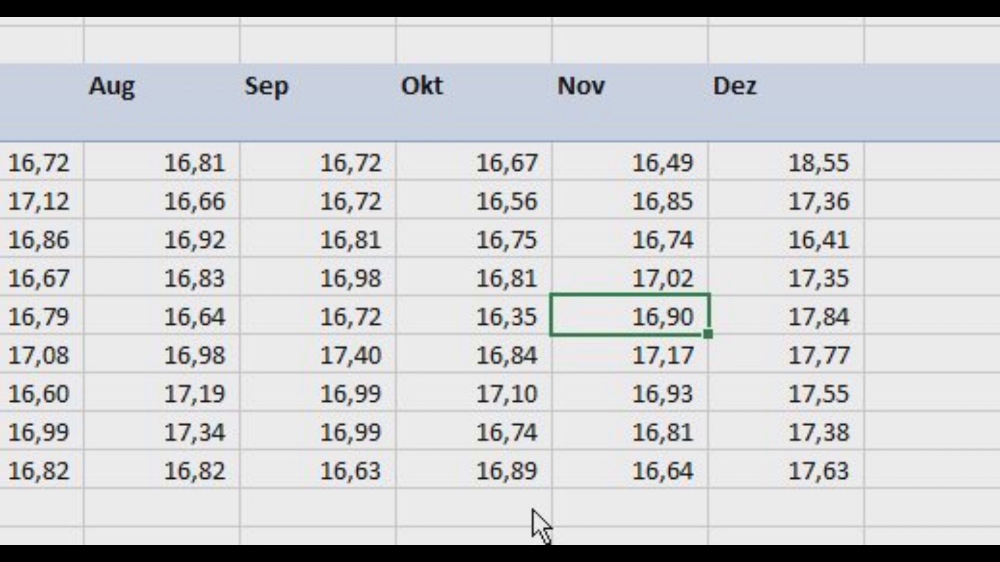
pyautogui.press('Left')
pyautogui.press('Left')
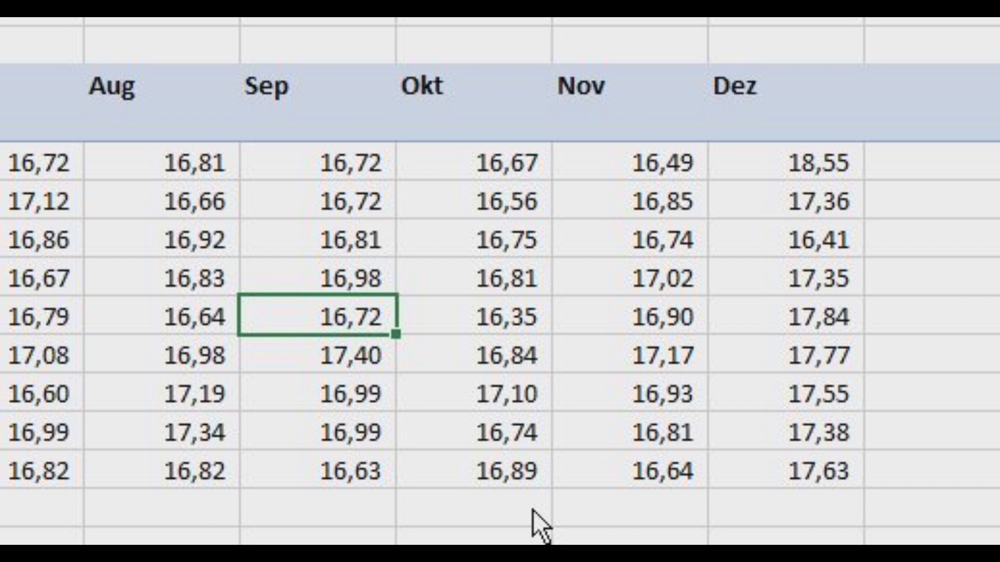
pyautogui.press('Left')
pyautogui.press('Left')
pyautogui.press('Left')
pyautogui.press('Left')
pyautogui.press('Left')
pyautogui.press('Left')
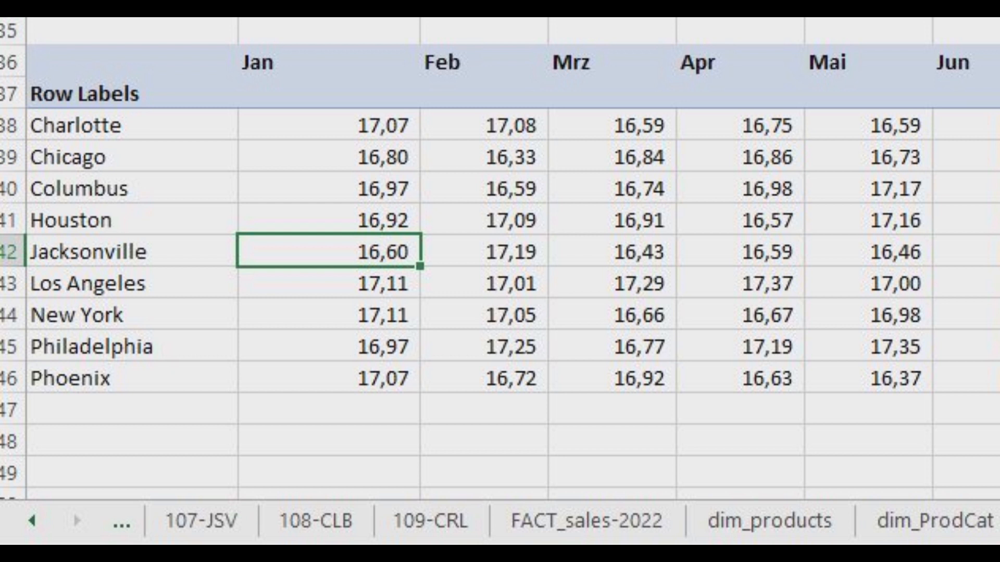
# Step: Examine the January to April average prices of the Los Angeles, New York, Philadelphia and Phoenix stores
pyautogui.press('Down')
pyautogui.press('Down')
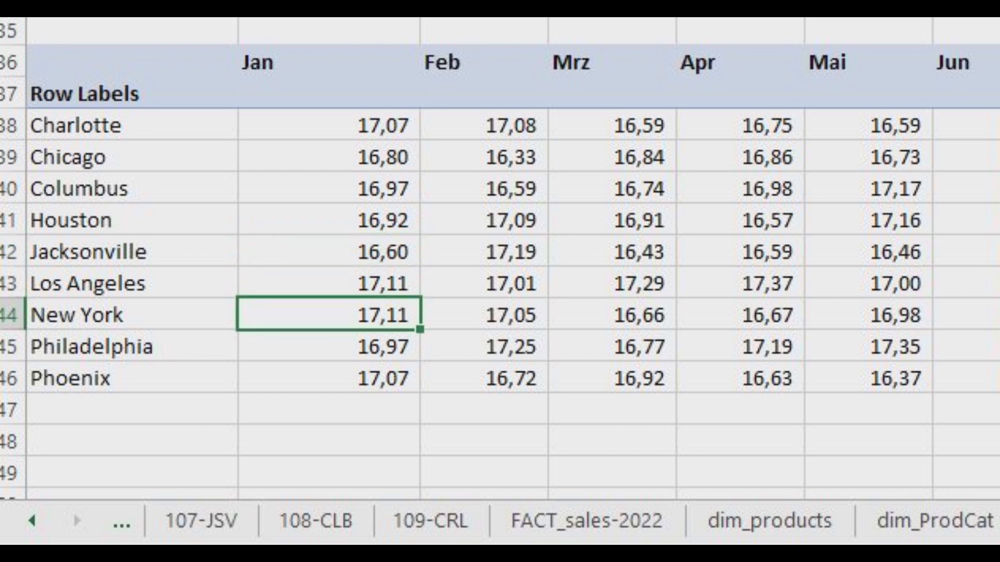
pyautogui.press('Right')
pyautogui.press('Right')
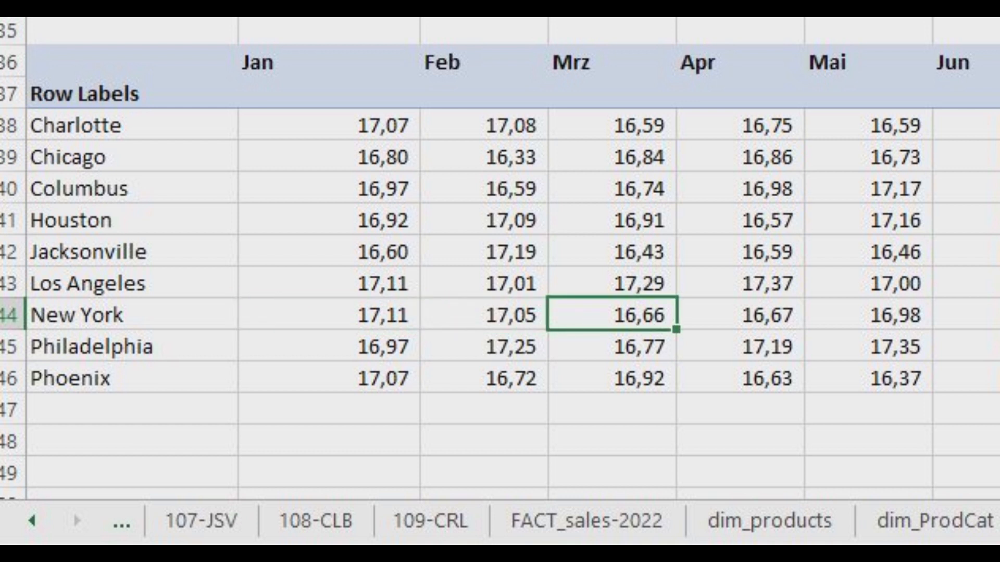
pyautogui.press('Up')
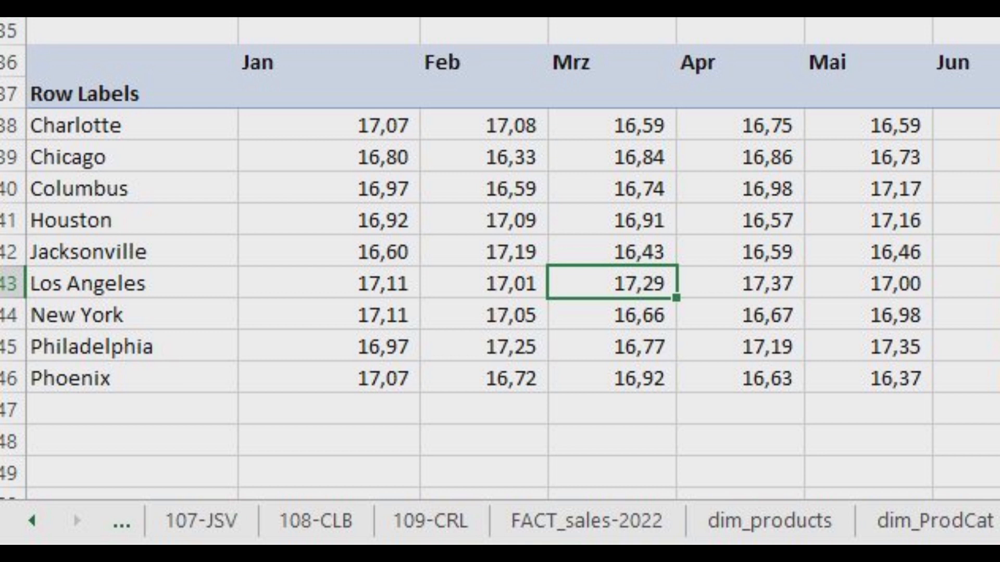
pyautogui.press('Down')
pyautogui.press('Down')
pyautogui.press('Down')
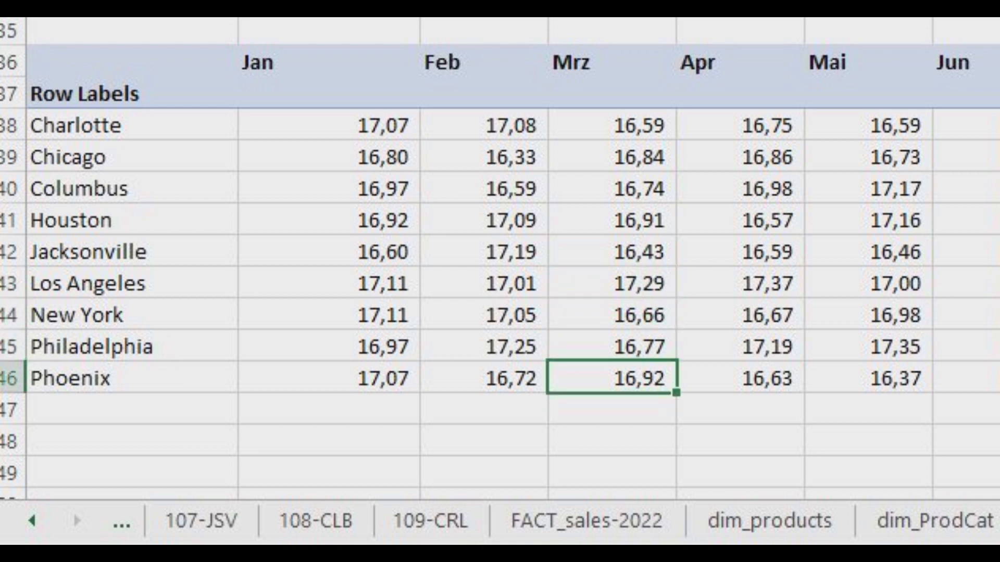
pyautogui.press('Right')
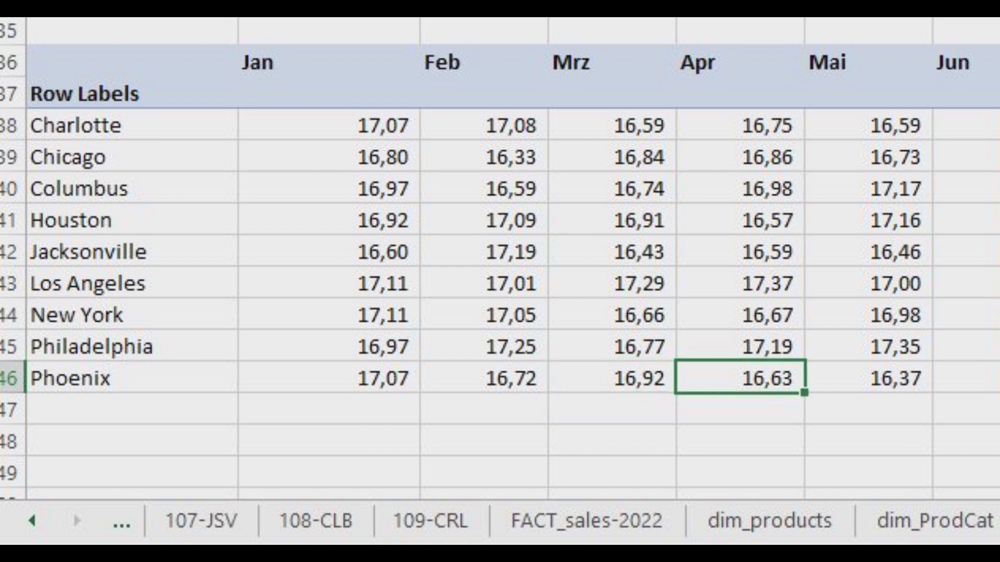
pyautogui.press('Up')
pyautogui.press('Up')
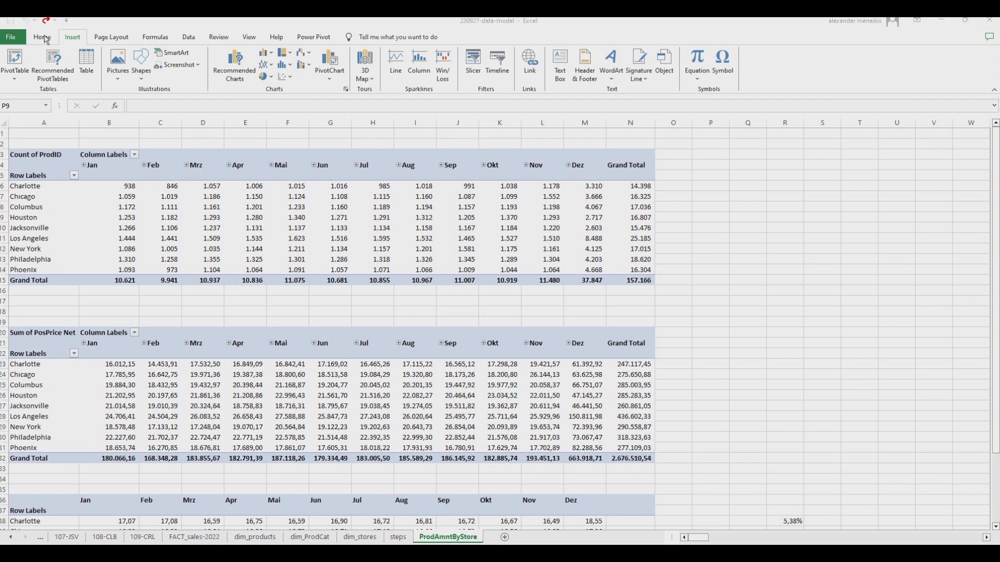
# Step: Insert a PivotTable from the data model on a new worksheet
pyautogui.click(20, 79)
pyautogui.click(20, 80)
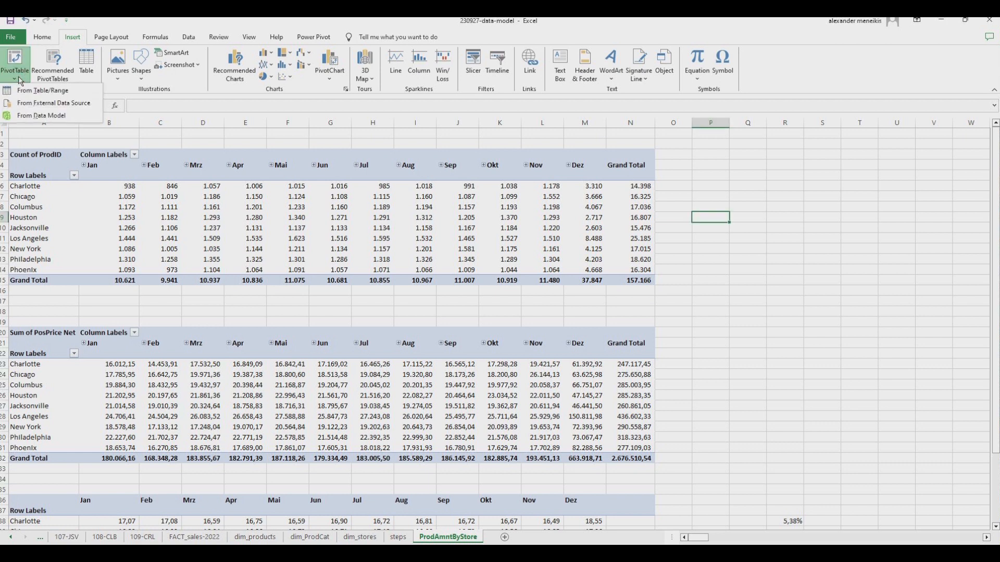
pyautogui.click(38, 116)
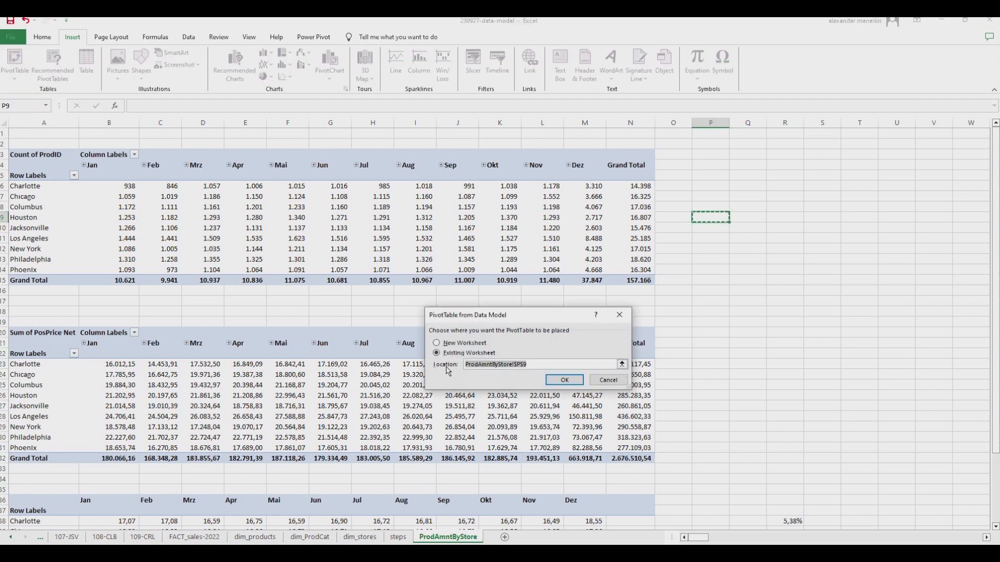
pyautogui.click(451, 344)
pyautogui.click(571, 385)
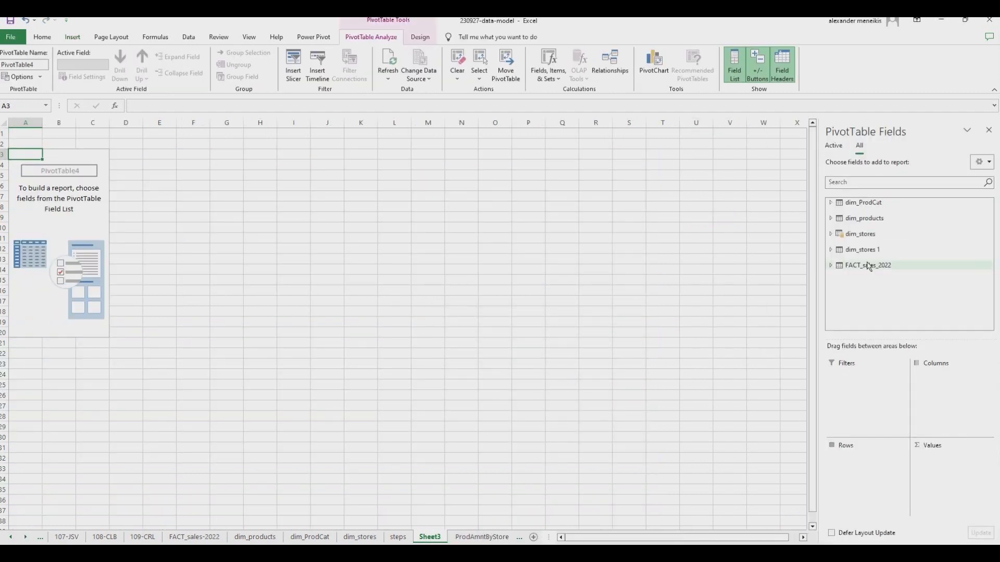
# Step: Lay out the PivotTable with City from dim_stores as columns, ProdName+Size as rows and ProdID from FACT_sales_2022 as values
pyautogui.click(831, 234)
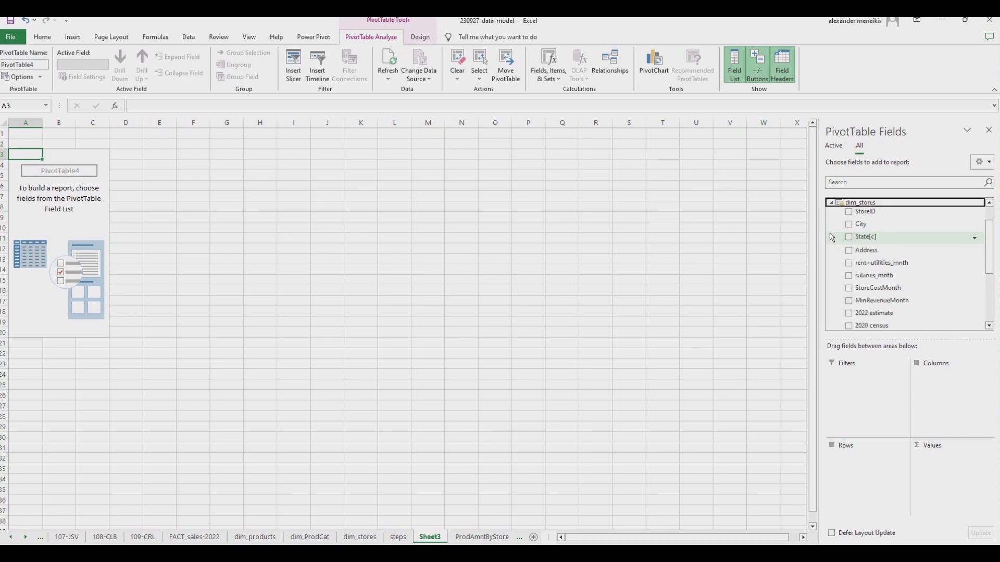
pyautogui.moveTo(862, 228); pyautogui.dragTo(958, 402)
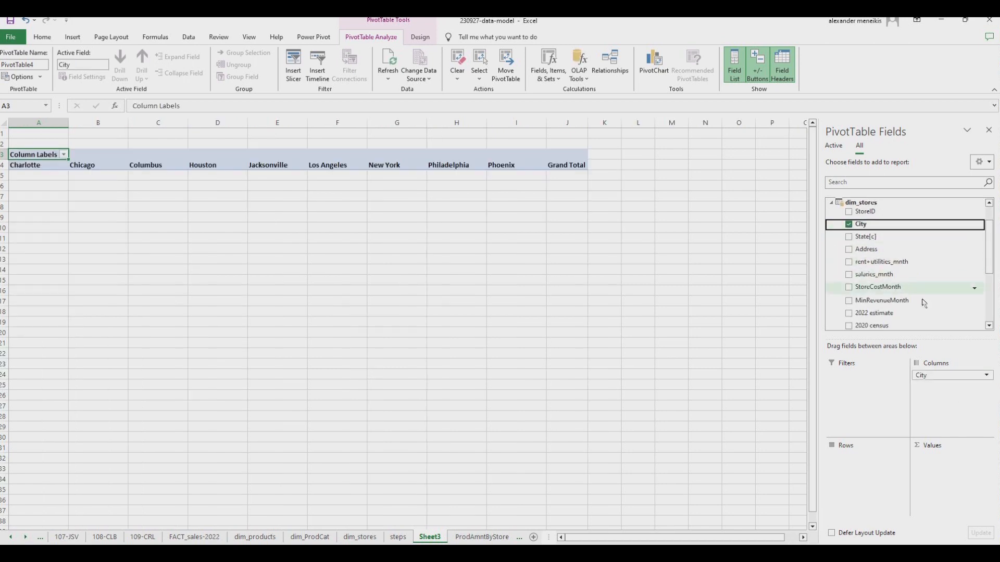
pyautogui.scroll(5, 923, 303)
pyautogui.moveTo(989, 234); pyautogui.dragTo(995, 296)
# Step: Summarize the ProdID value field by Count
pyautogui.click(938, 294)
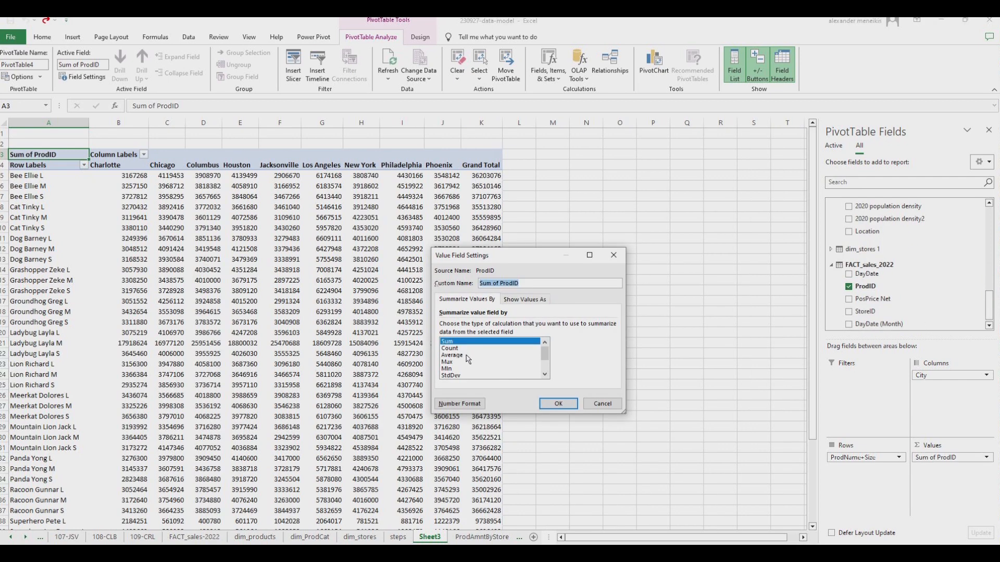
pyautogui.click(467, 355)
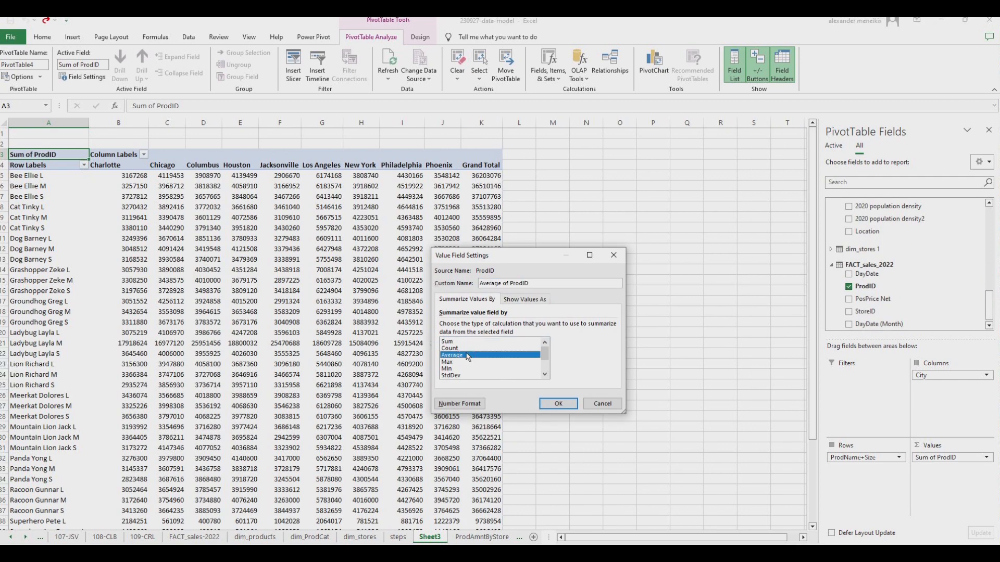
pyautogui.click(467, 349)
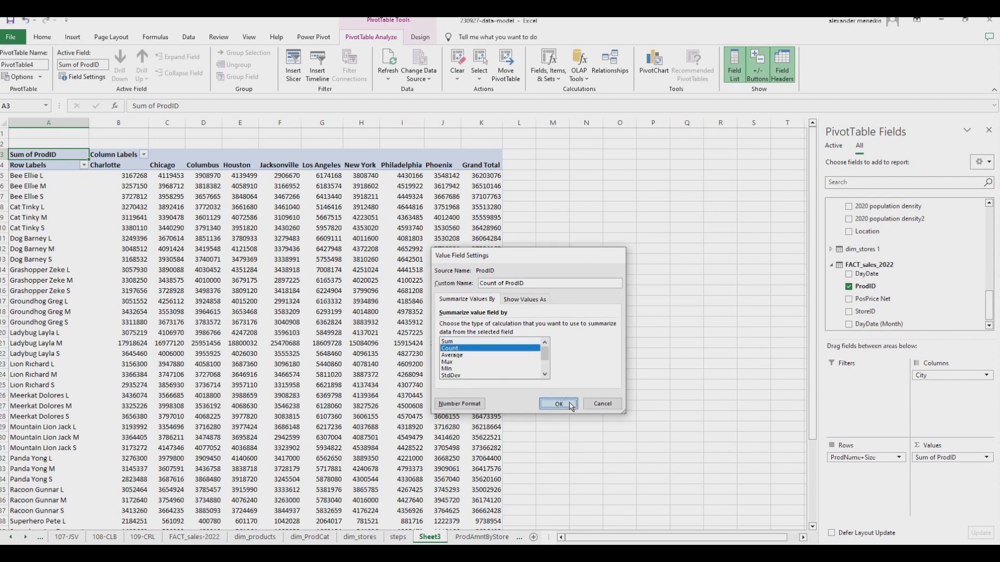
pyautogui.click(558, 405)
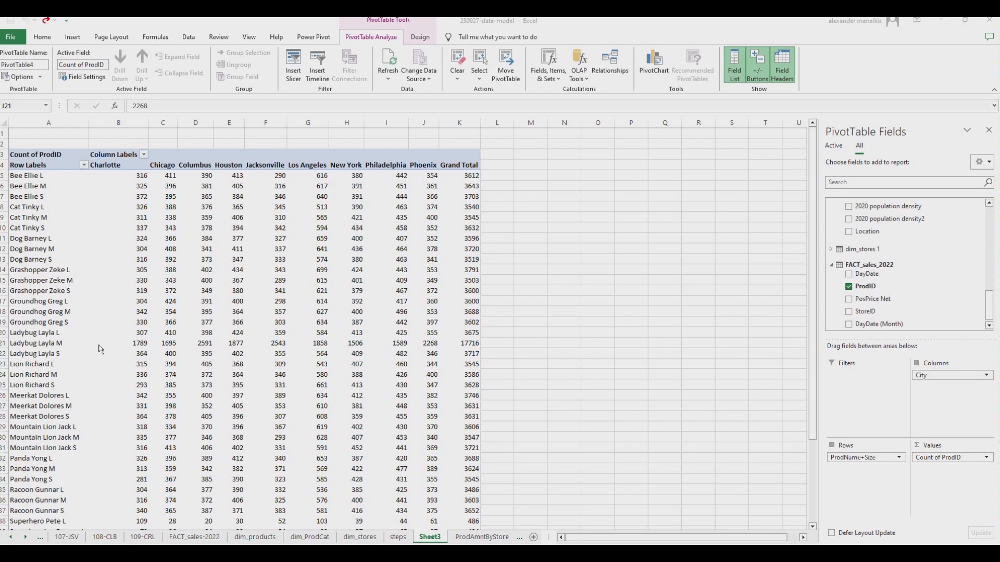
# Step: Examine the Ladybug Layla M counts across the stores from Charlotte to the grand total and back to New York
pyautogui.click(142, 346)
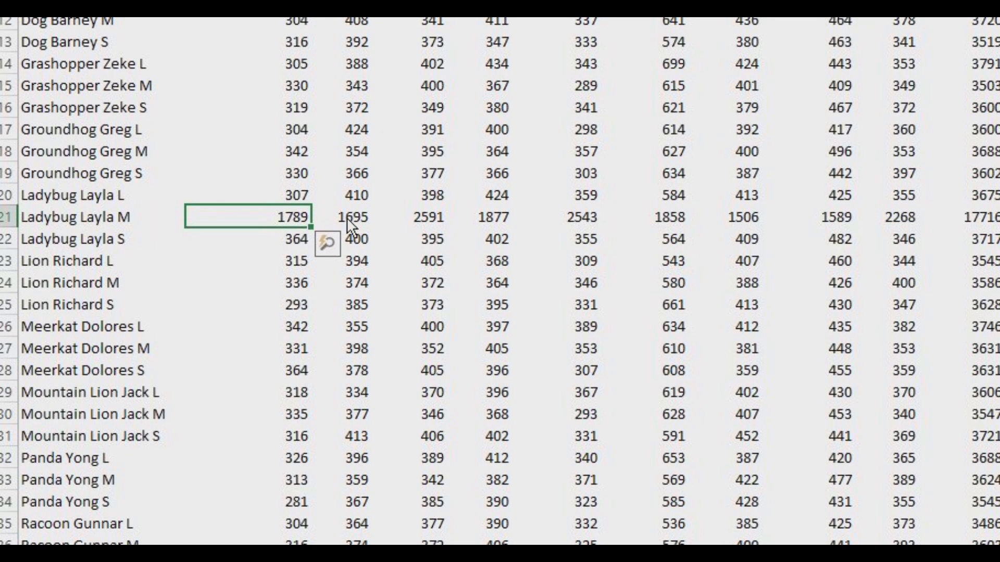
pyautogui.click(350, 225)
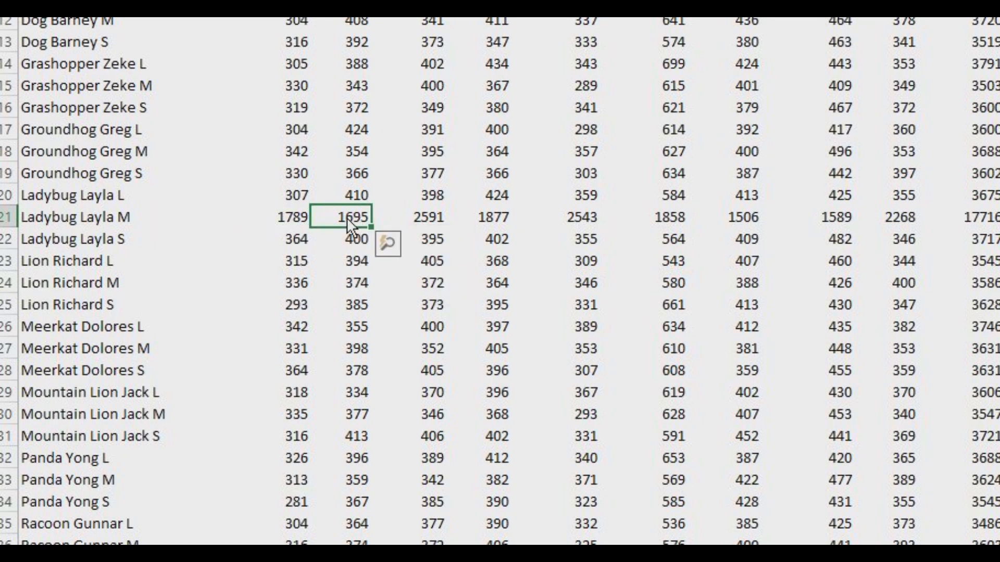
pyautogui.press('Right')
pyautogui.press('Right')
pyautogui.press('Right')
pyautogui.press('Right')
pyautogui.press('Right')
pyautogui.press('Right')
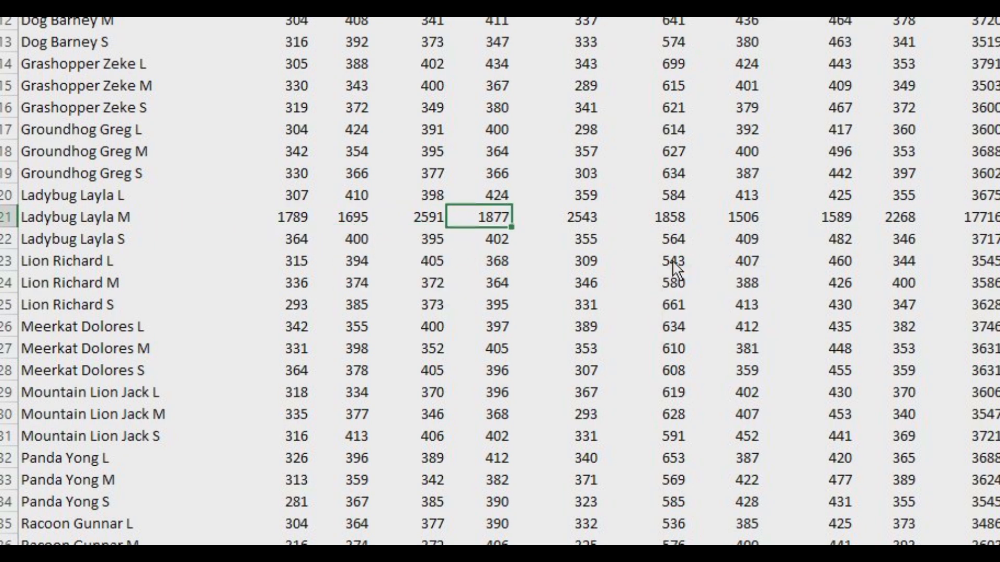
pyautogui.press('Right')
pyautogui.press('Right')
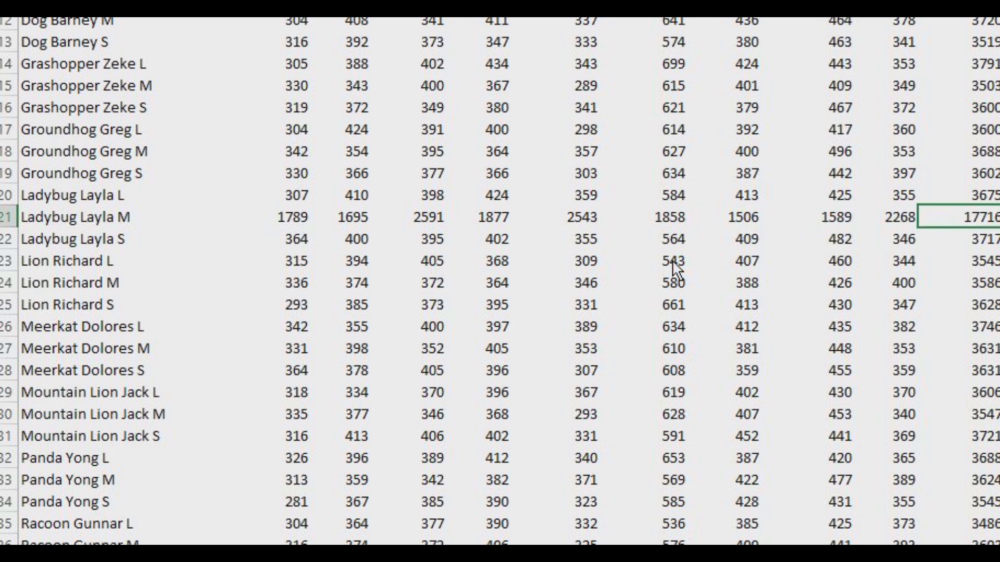
pyautogui.press('Left')
pyautogui.press('Left')
pyautogui.press('Left')
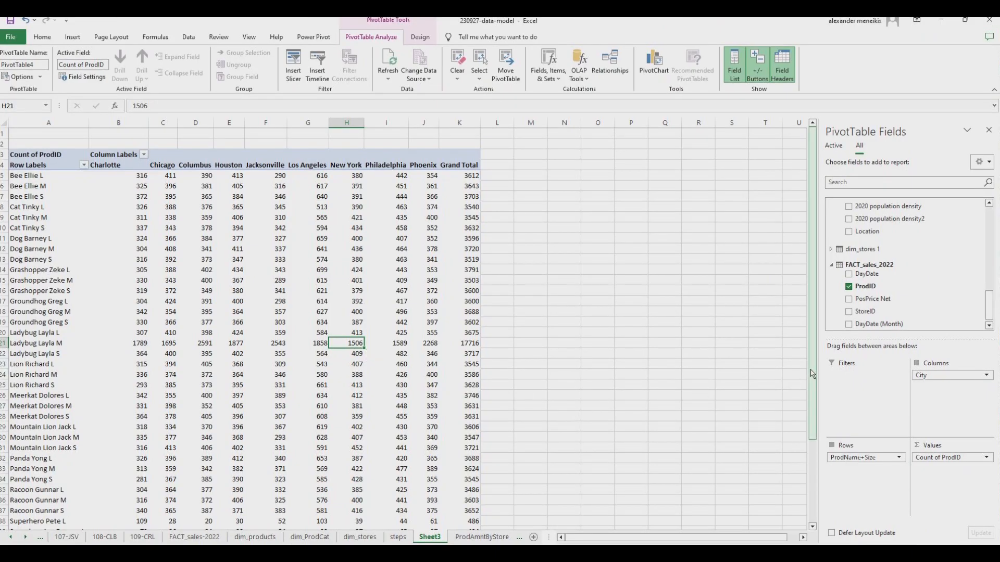
# Step: Examine the Superhero Pete L and Superheroine Doreen L counts in the stores from Charlotte to Jacksonville
pyautogui.moveTo(811, 373); pyautogui.dragTo(821, 474)
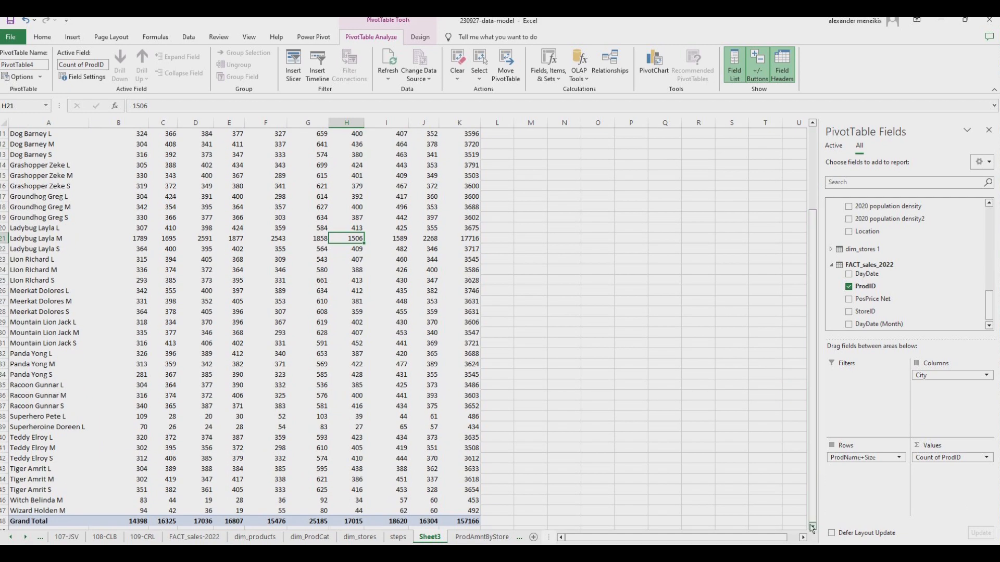
pyautogui.scroll(-2, 813, 529)
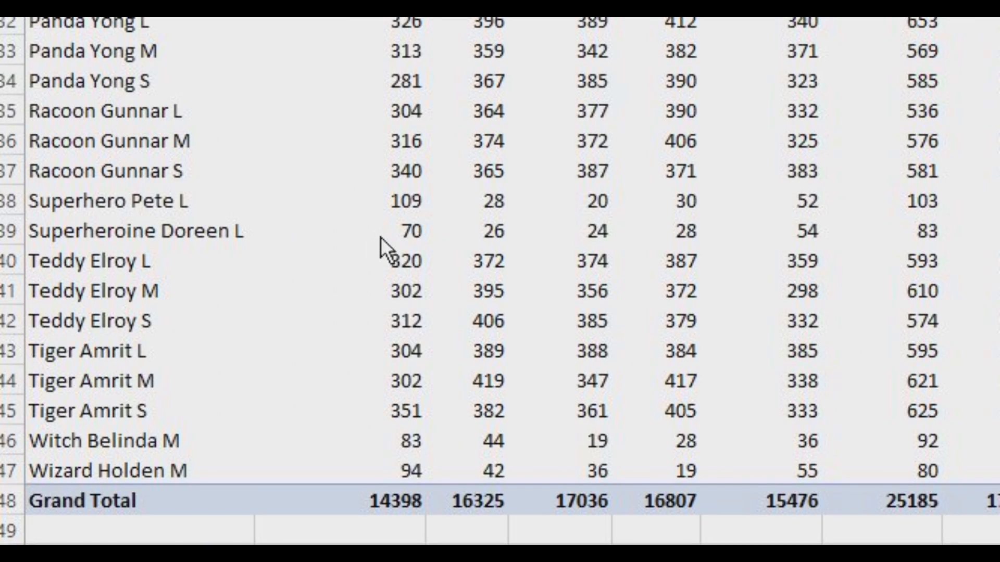
pyautogui.click(396, 236)
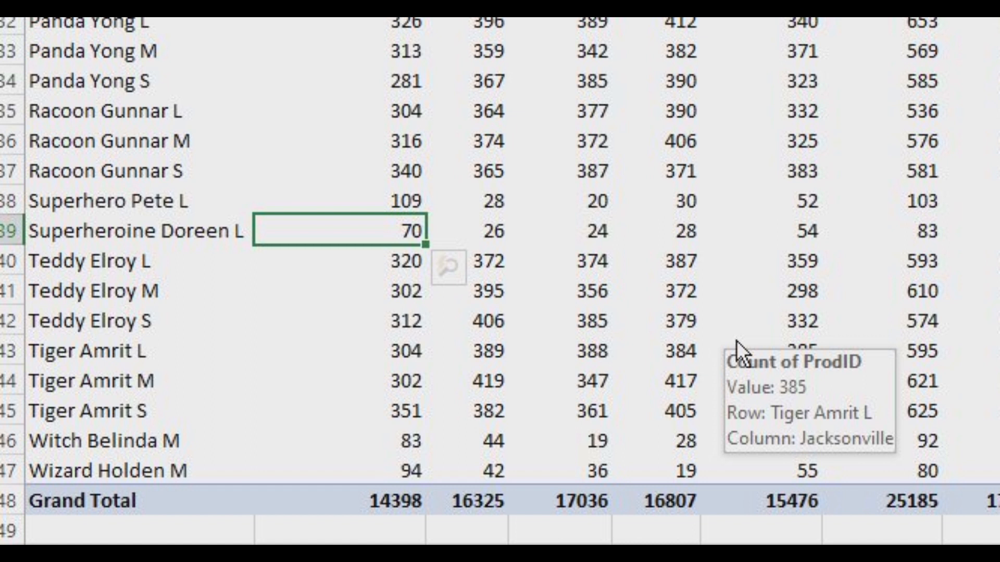
pyautogui.press('Up')
pyautogui.press('Right')
pyautogui.press('Right')
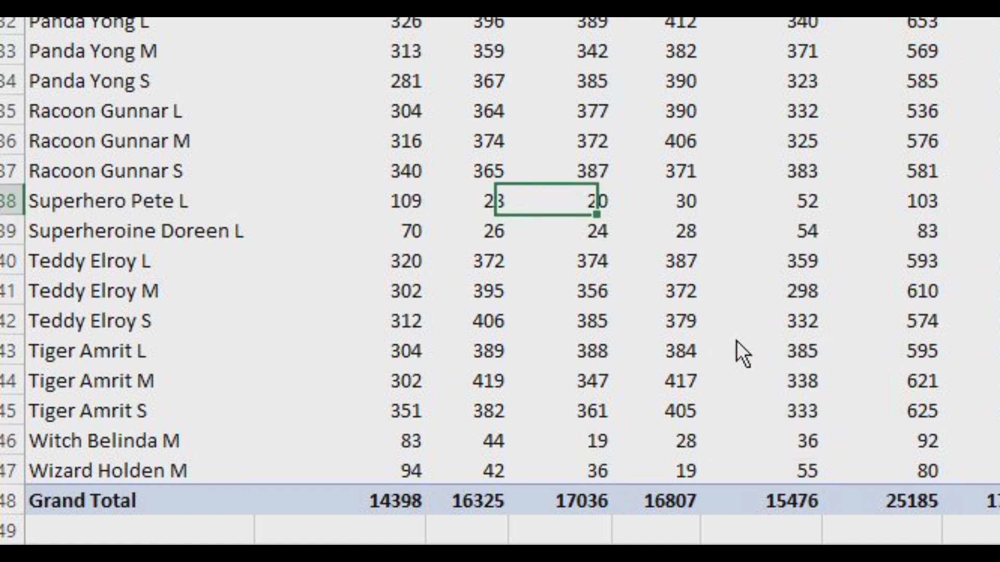
pyautogui.press('Down')
pyautogui.press('Right')
pyautogui.press('Right')
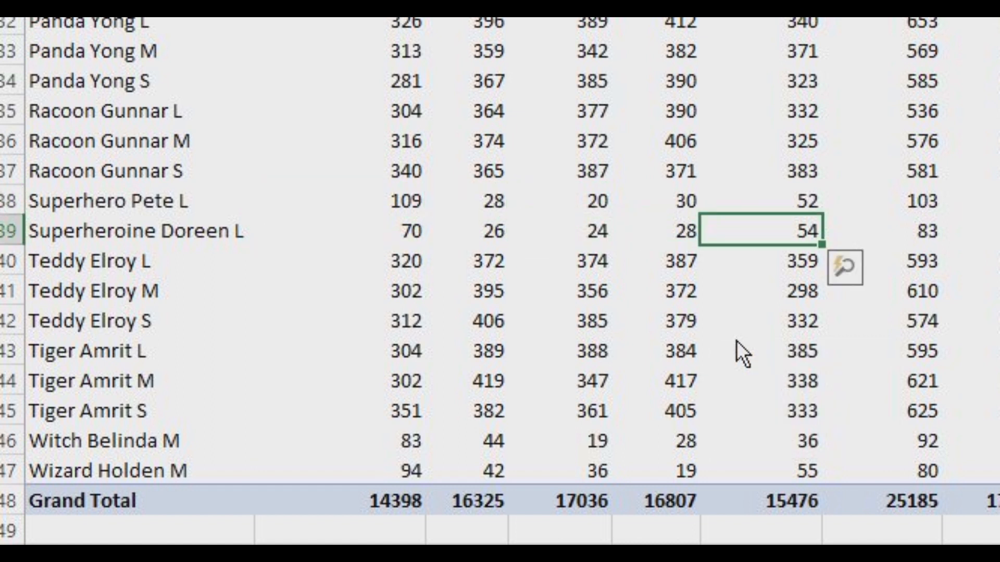
# Step: Examine the Witch Belinda M and Wizard Holden M counts across the stores
pyautogui.press('Down')
pyautogui.press('Down')
pyautogui.press('Down')
pyautogui.press('Down')
pyautogui.press('Down')
pyautogui.press('Down')
pyautogui.press('Down')
pyautogui.press('Left')
pyautogui.press('Left')
pyautogui.press('Left')
pyautogui.press('Left')
pyautogui.press('Down')
pyautogui.press('Right')
pyautogui.press('Right')
pyautogui.press('Right')
pyautogui.press('Right')
pyautogui.press('Right')
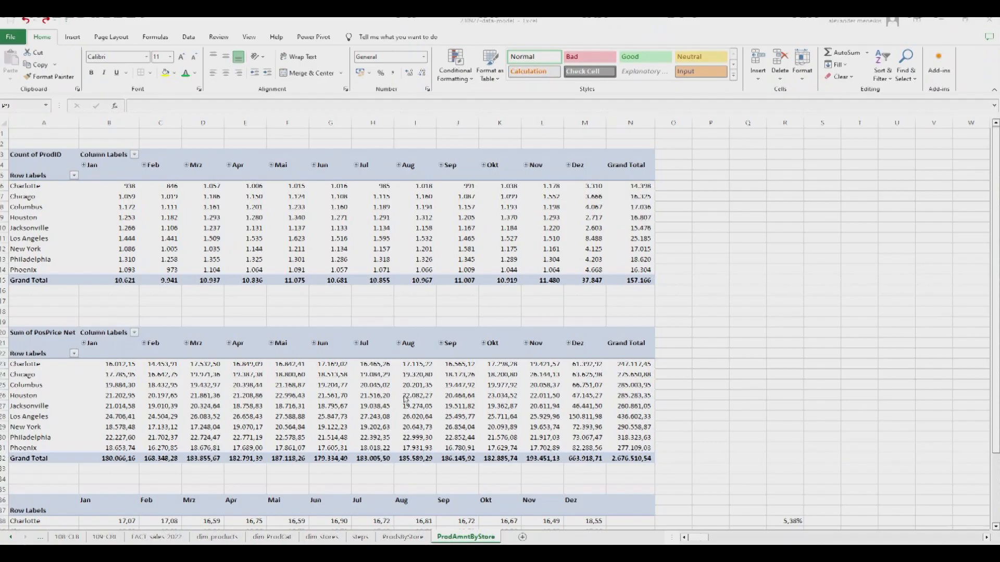
pyautogui.click(351, 312)
pyautogui.click(351, 314)
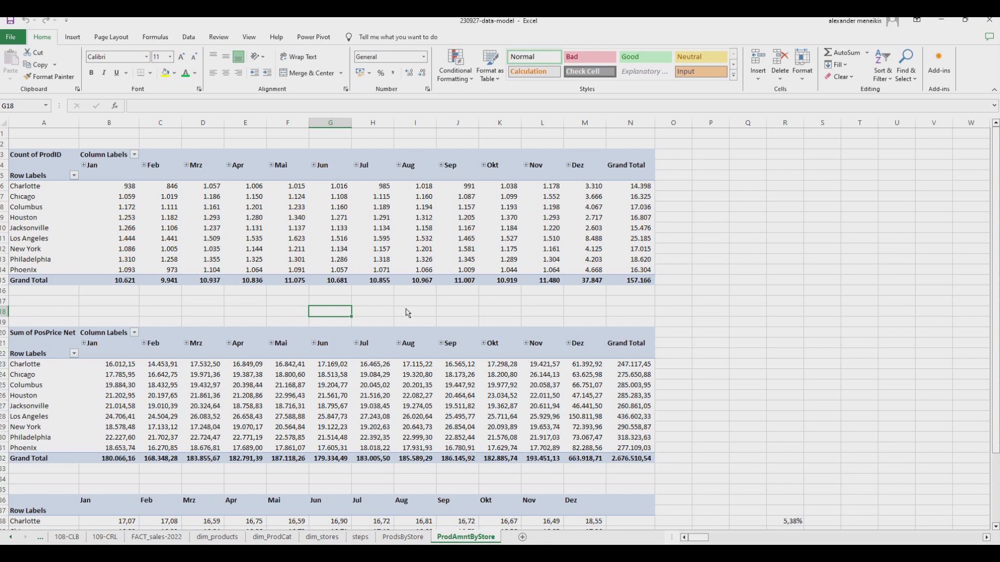
pyautogui.click(164, 322)
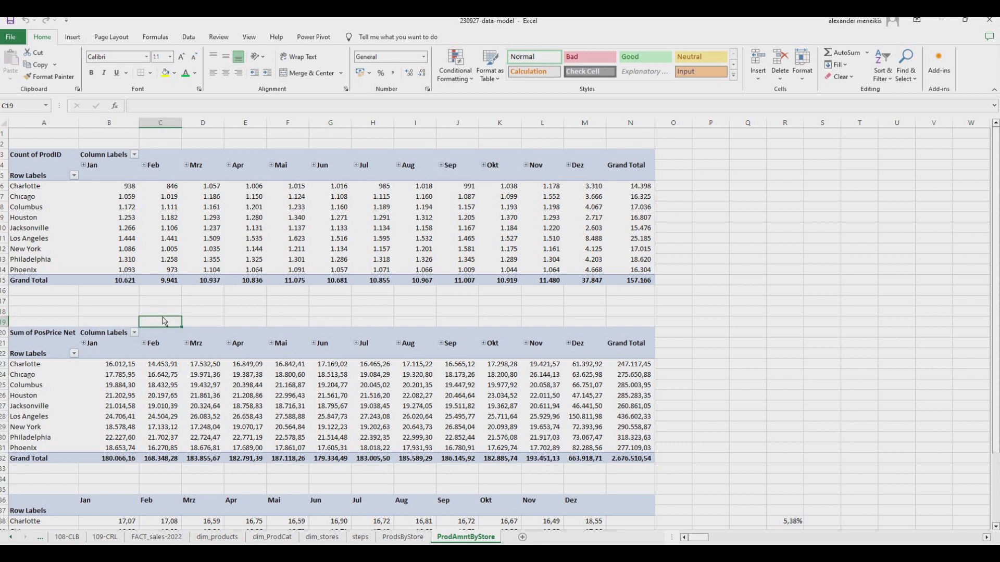
pyautogui.click(164, 316)
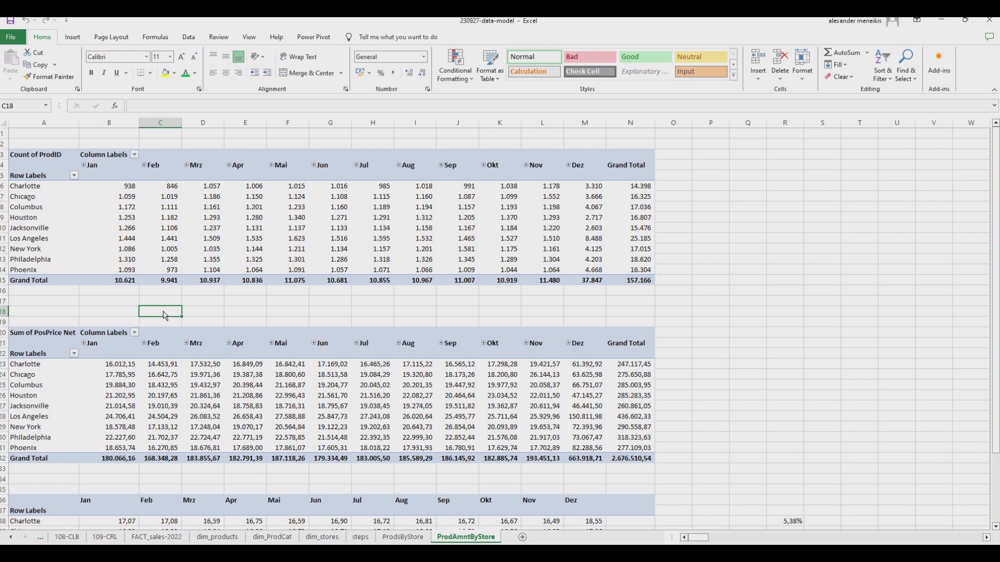
# Step: Create a copy of the ProdAmntByStore sheet at the end of the workbook
pyautogui.rightClick(477, 540)
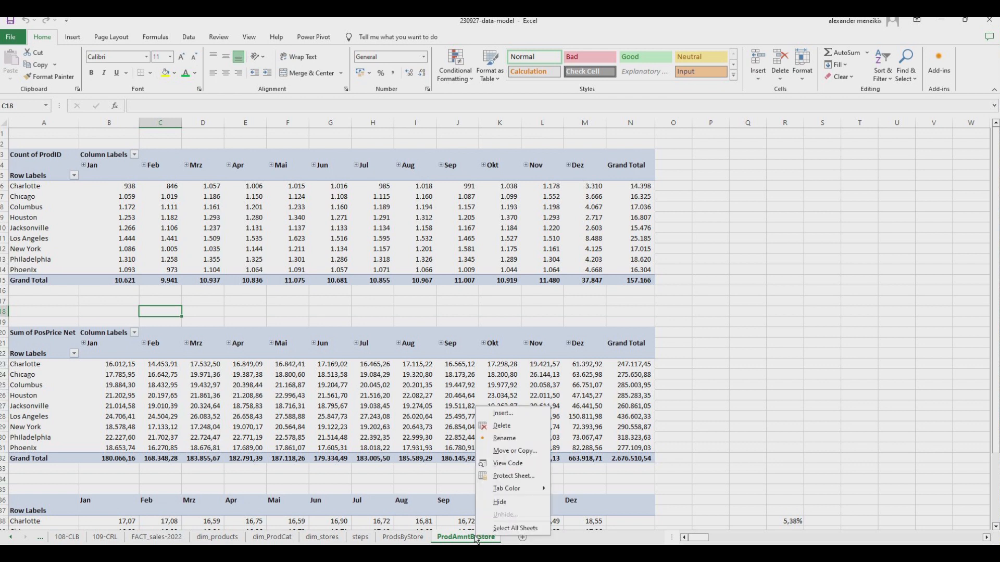
pyautogui.click(515, 451)
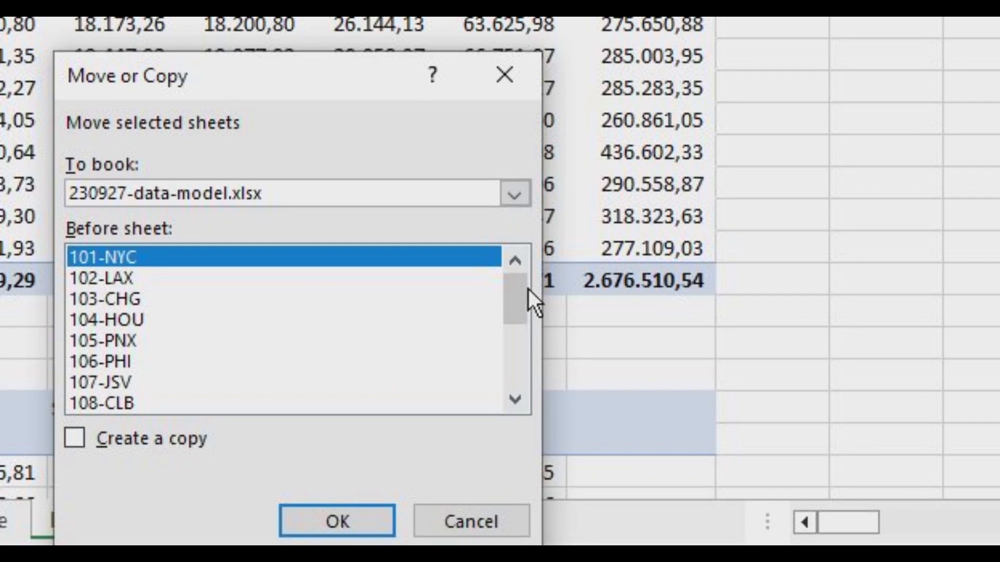
pyautogui.moveTo(516, 289); pyautogui.dragTo(473, 415)
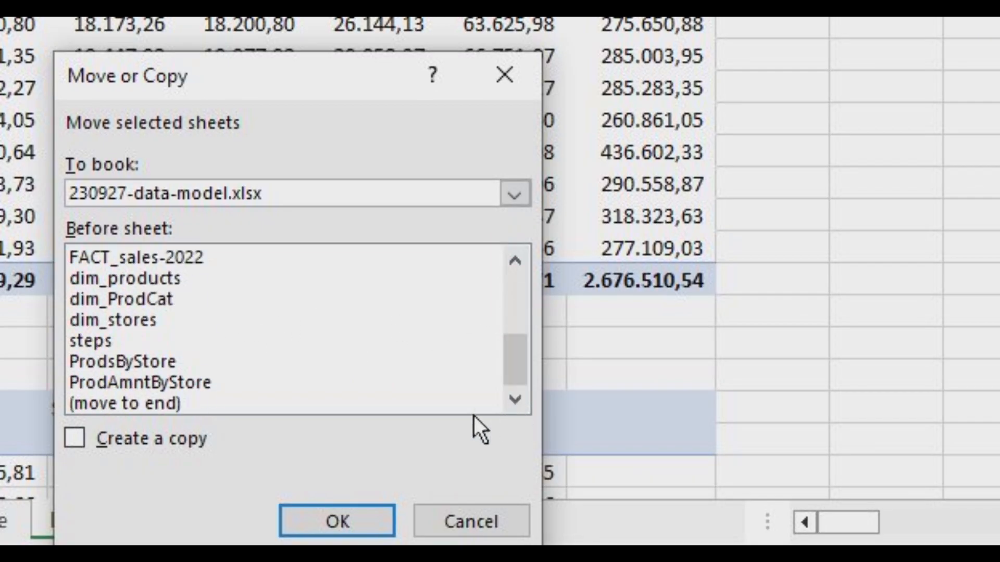
pyautogui.click(105, 406)
pyautogui.click(73, 435)
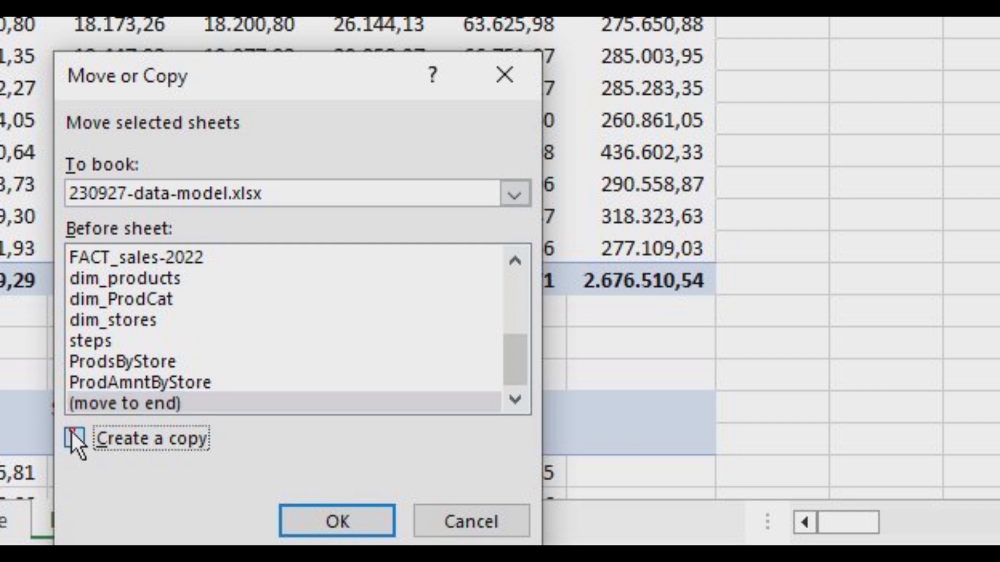
pyautogui.click(317, 511)
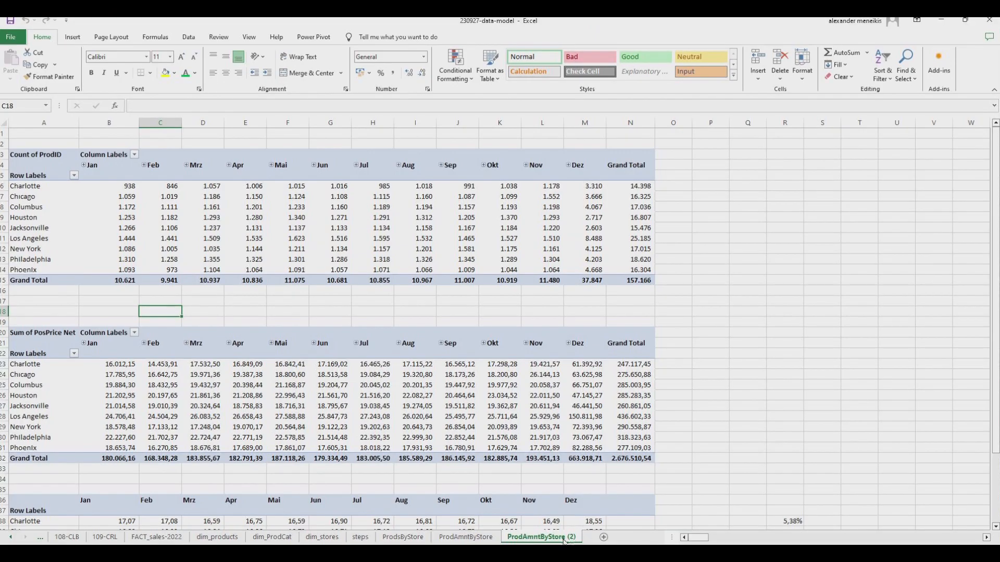
# Step: Rename the copied sheet as ProdAmntByStorePercent
pyautogui.doubleClick(553, 538)
pyautogui.moveTo(550, 538); pyautogui.dragTo(567, 533)
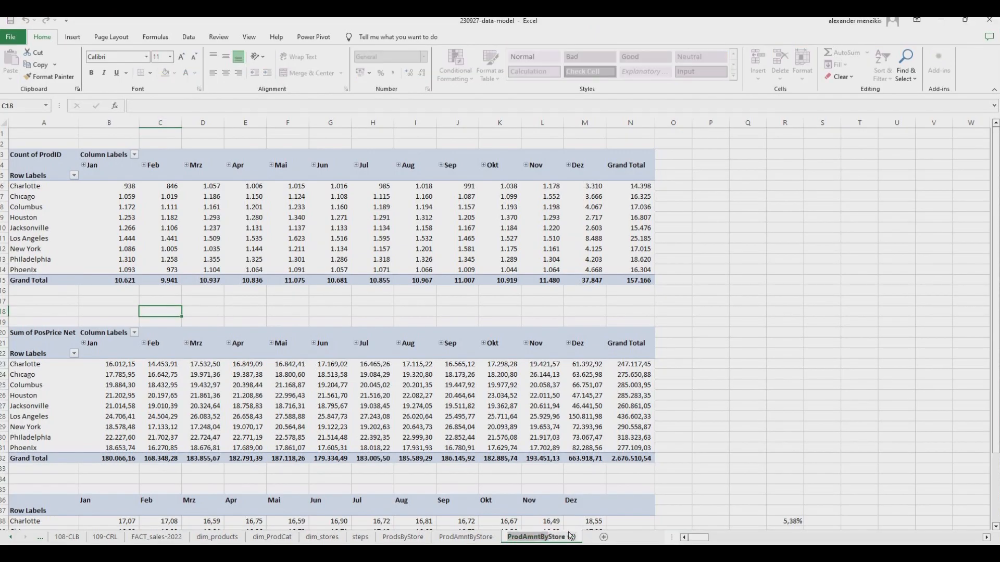
pyautogui.click(571, 536)
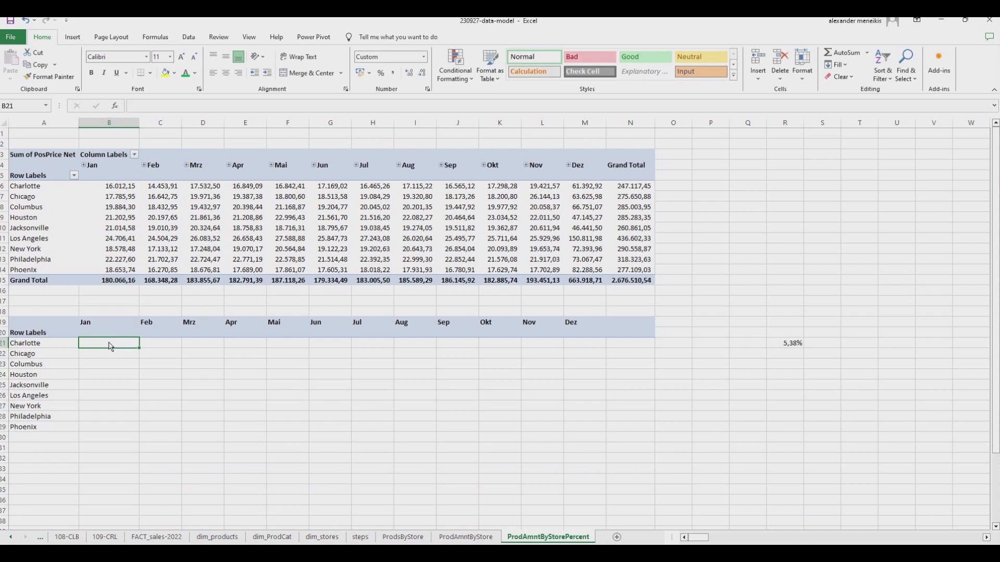
# Step: Enter the formula =B6/$N6 in cell B21 to calculate Charlotte's January share of its yearly revenue
pyautogui.write('=')
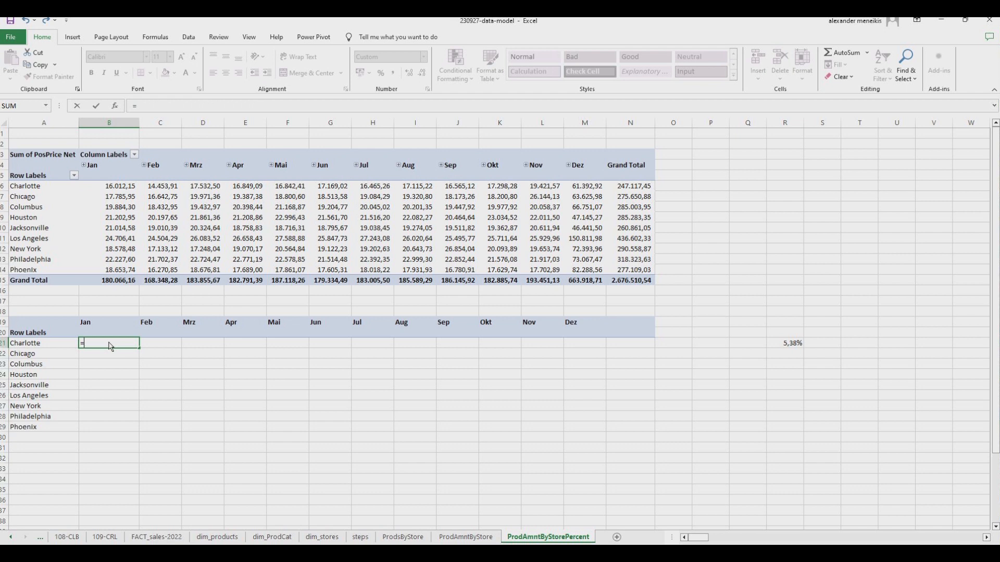
pyautogui.press('Escape')
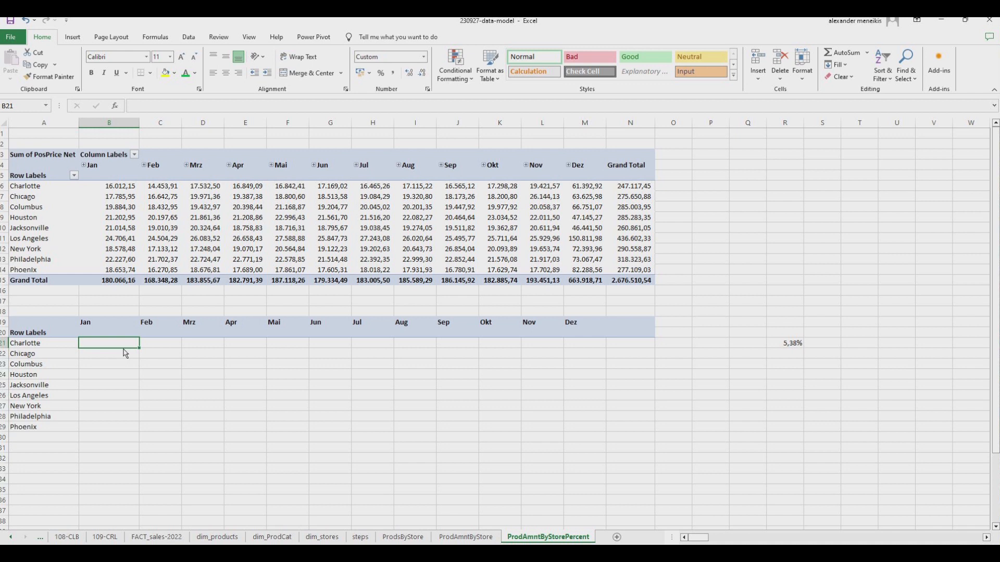
pyautogui.write('=')
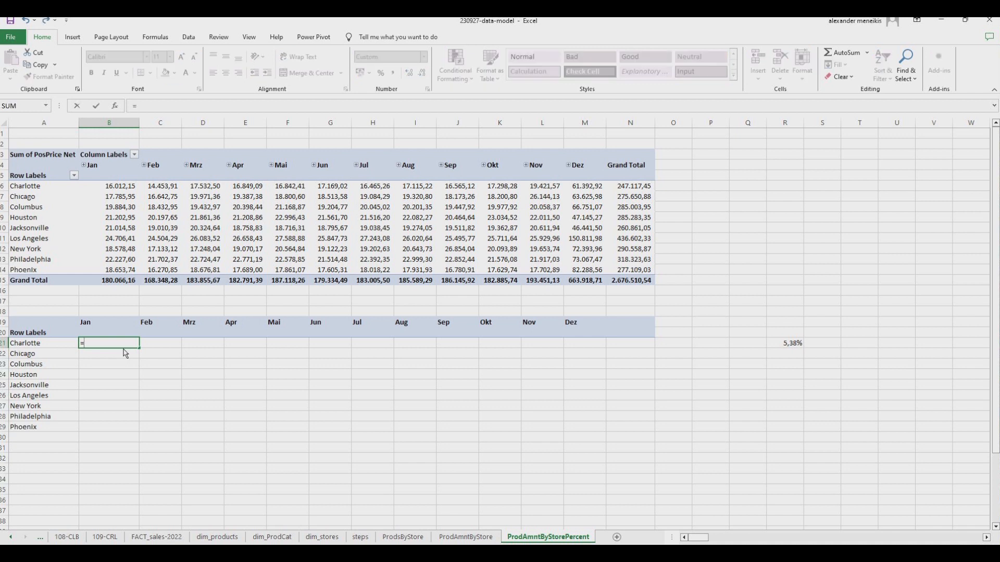
pyautogui.write('B')
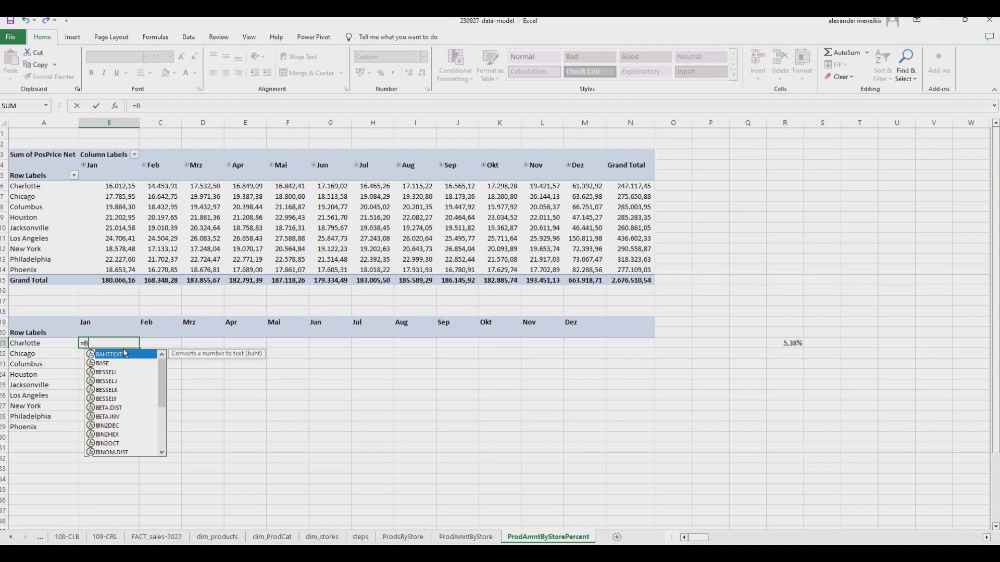
pyautogui.write('6')
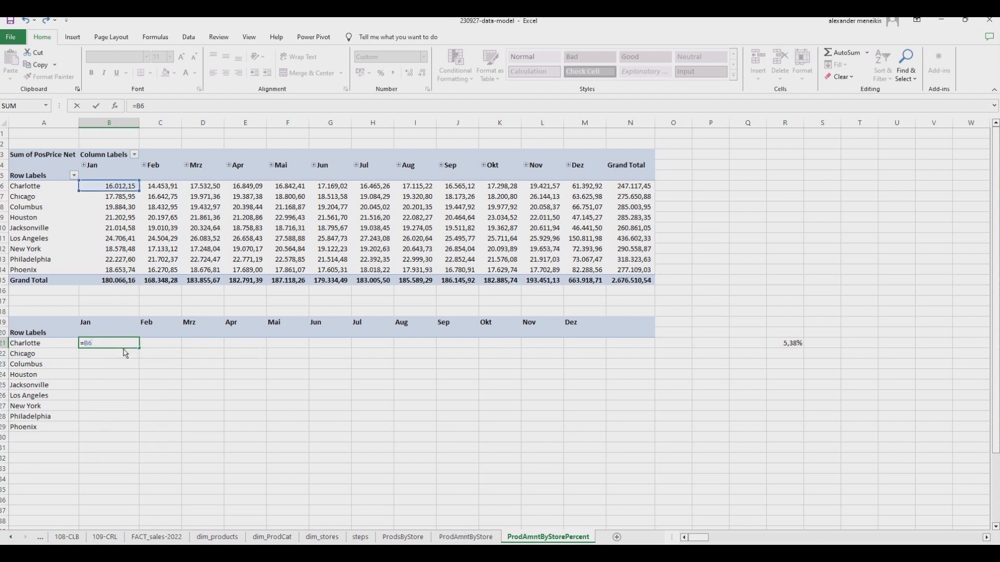
pyautogui.write('/$N6')
pyautogui.hotkey('ctrl', 'Return')
# Step: Show the share as a percentage with two decimals and fill the formula across to December and down to Phoenix
pyautogui.click(410, 76)
pyautogui.click(409, 76)
pyautogui.moveTo(140, 353); pyautogui.dragTo(549, 451)
pyautogui.moveTo(591, 473); pyautogui.dragTo(598, 370)
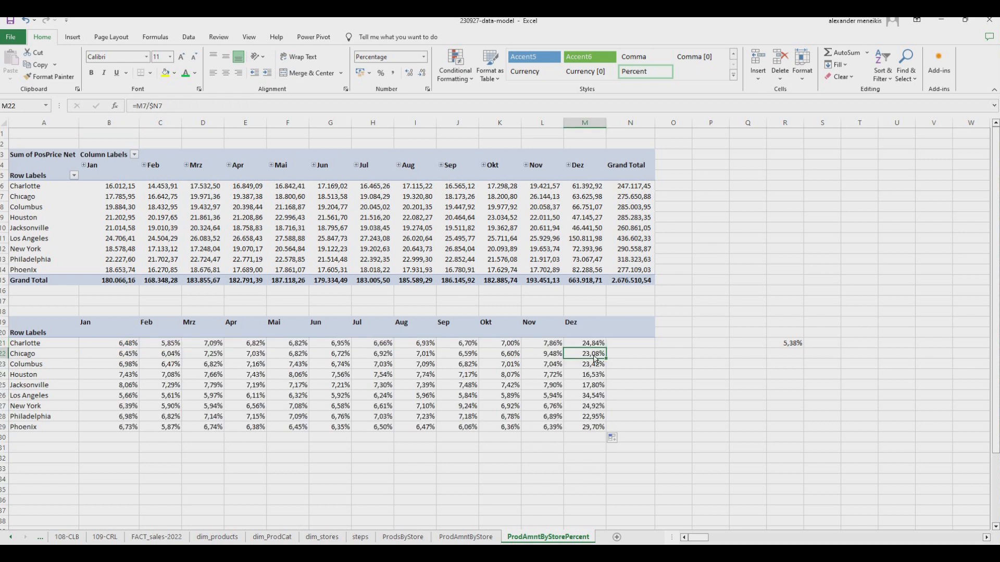
# Step: Check the cell references in Chicago's December share formula
pyautogui.doubleClick(595, 359)
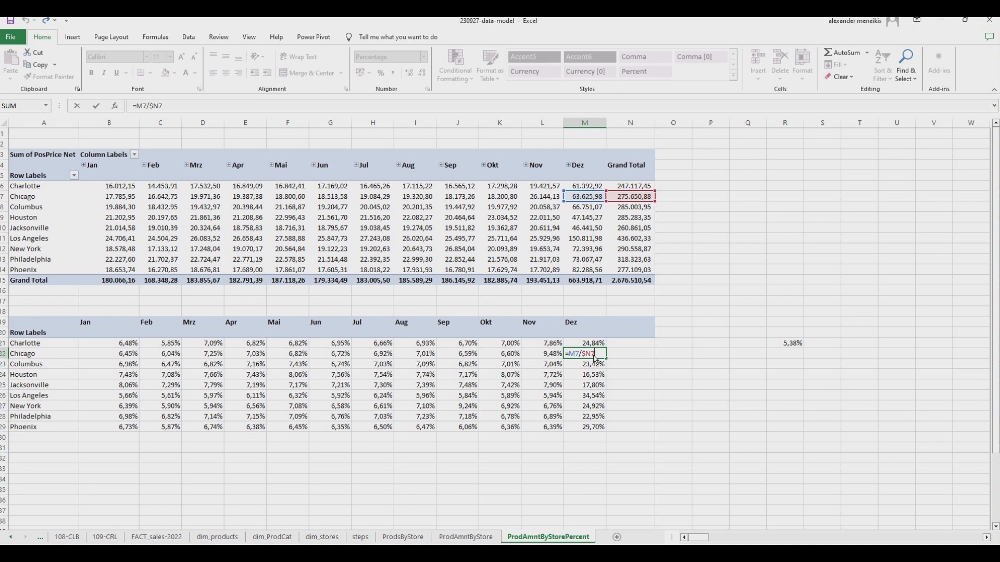
pyautogui.click(509, 357)
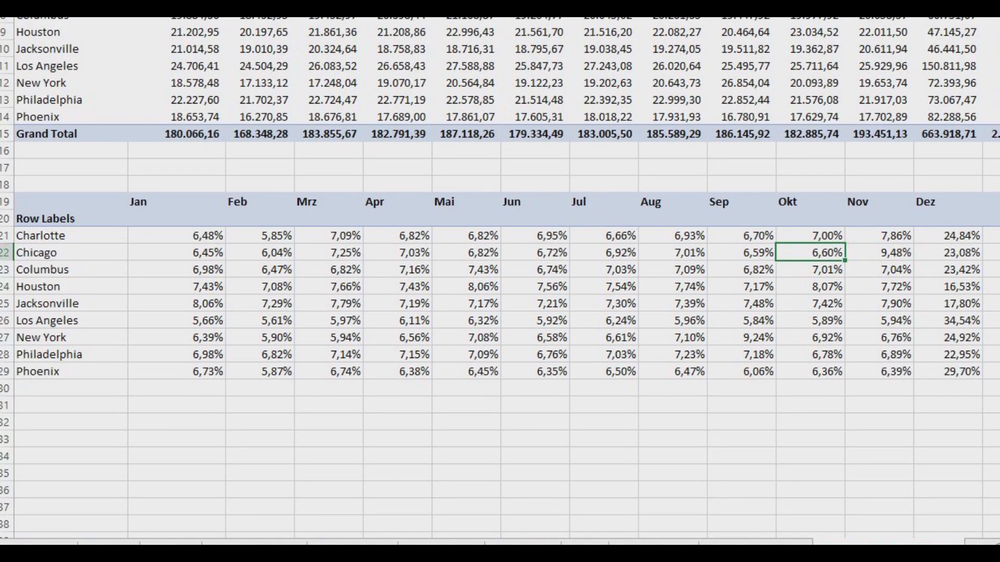
# Step: Compare the December revenue shares across all stores, looking closely at Phoenix, New York and Los Angeles
pyautogui.click(999, 236)
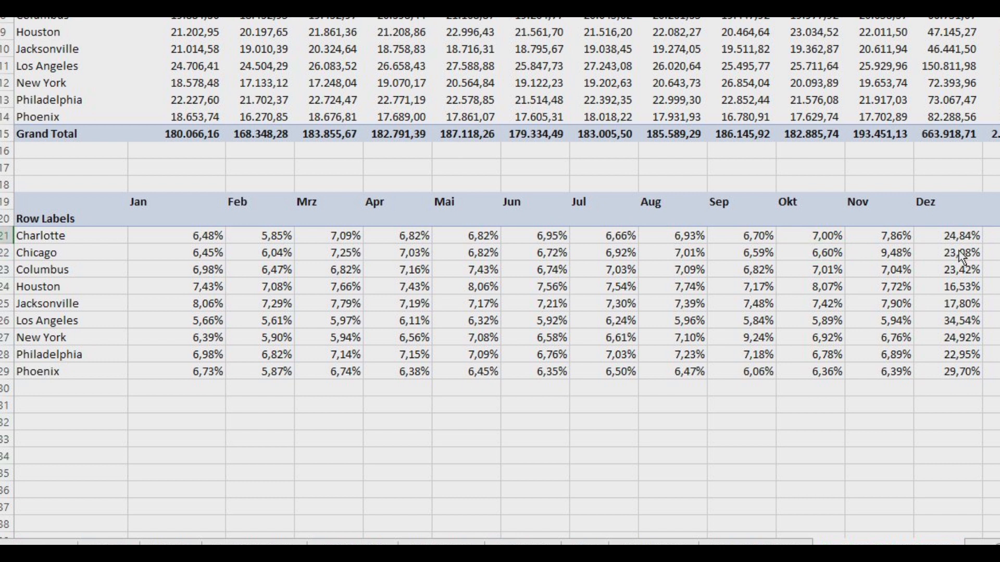
pyautogui.moveTo(958, 236); pyautogui.dragTo(969, 365)
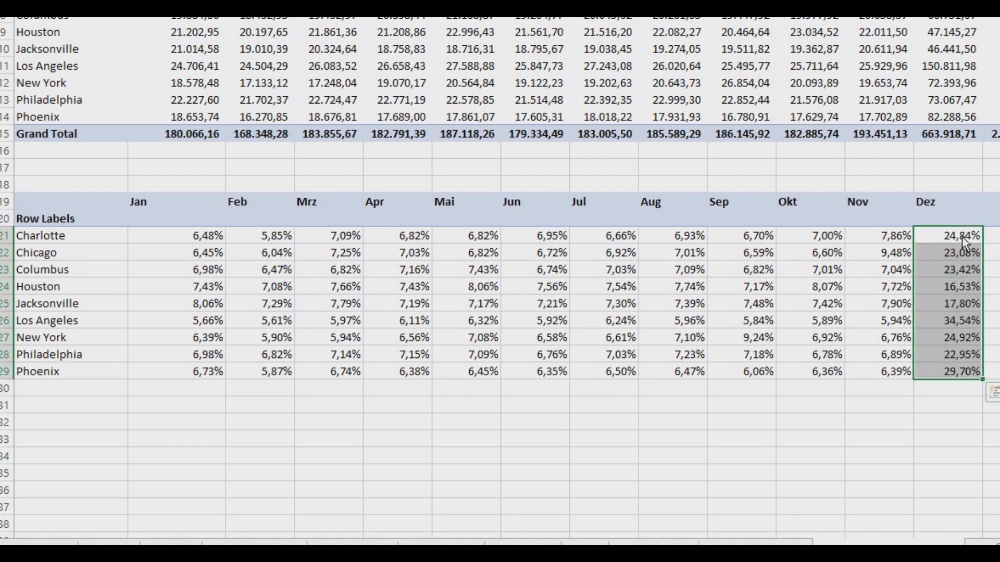
pyautogui.click(954, 373)
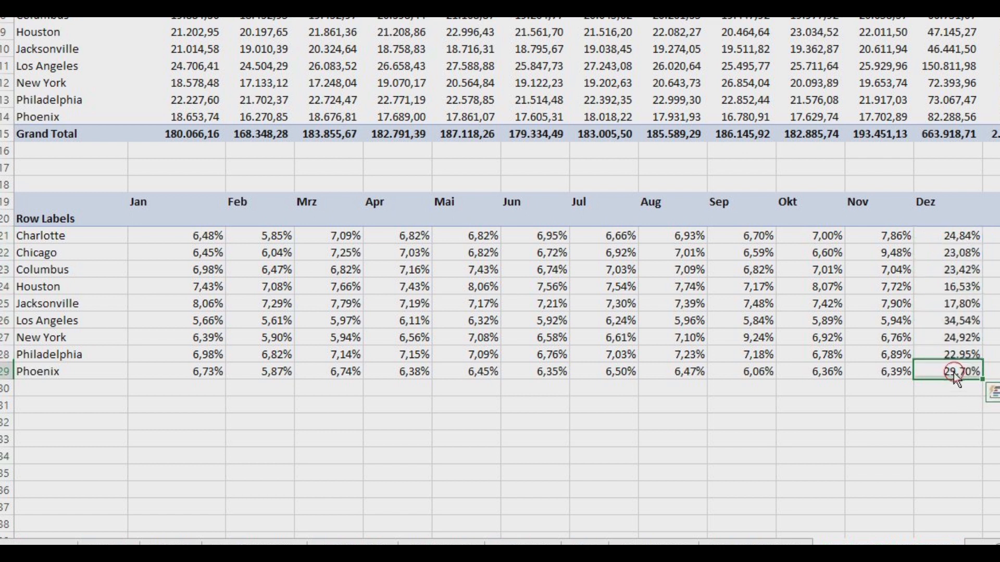
pyautogui.click(961, 338)
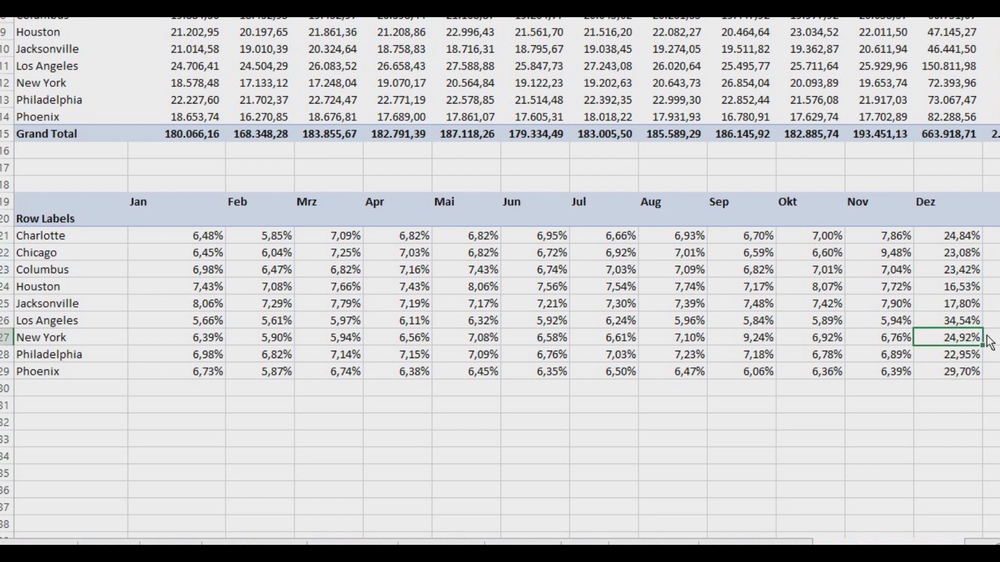
pyautogui.click(962, 323)
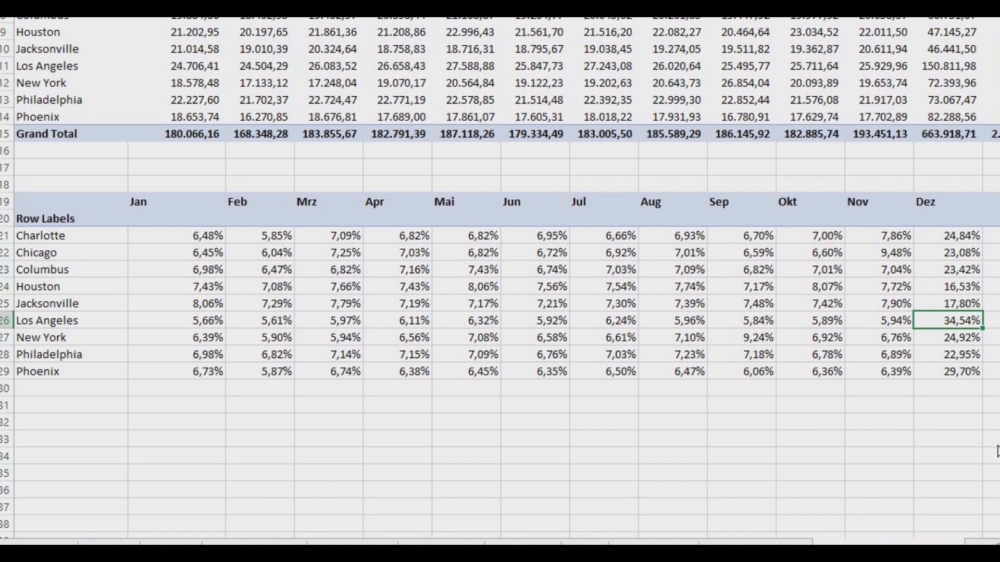
# Step: Examine the stores' January shares from Charlotte down to Jacksonville and the monthly shares across the Los Angeles row
pyautogui.click(213, 242)
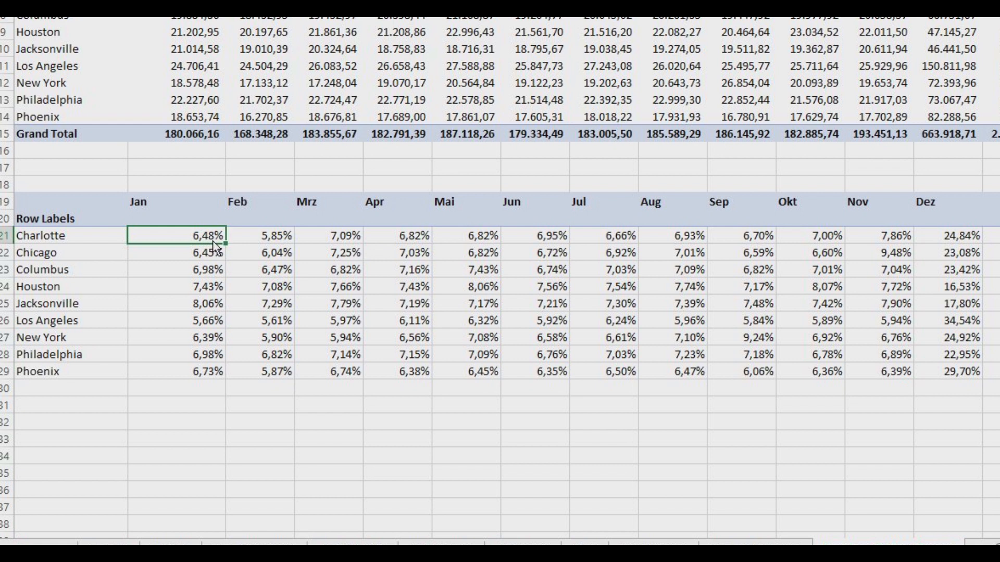
pyautogui.press('Down')
pyautogui.press('Down')
pyautogui.press('Down')
pyautogui.press('Down')
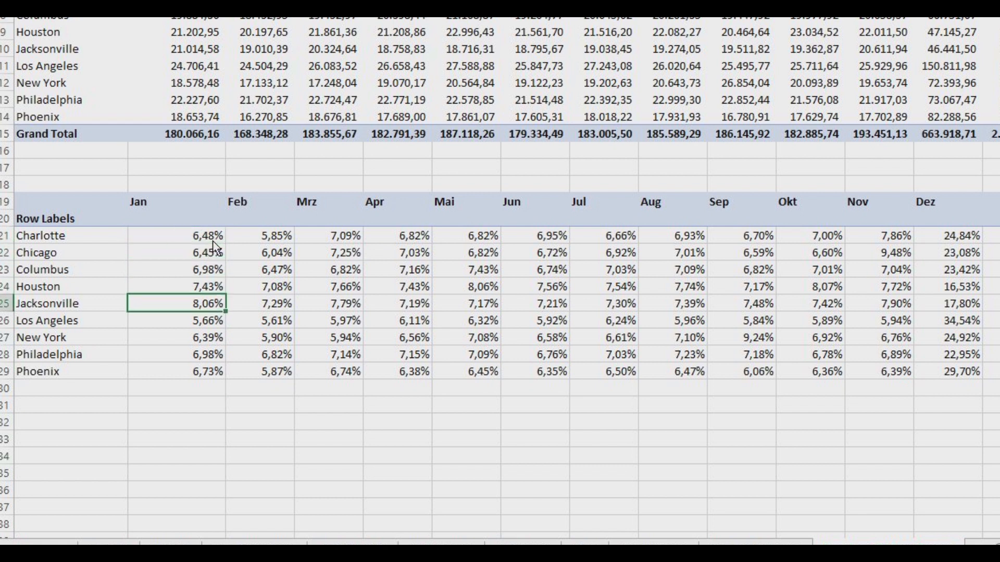
pyautogui.press('Right')
pyautogui.press('Down')
pyautogui.press('Right')
pyautogui.press('Right')
pyautogui.press('Right')
pyautogui.press('Right')
pyautogui.press('Right')
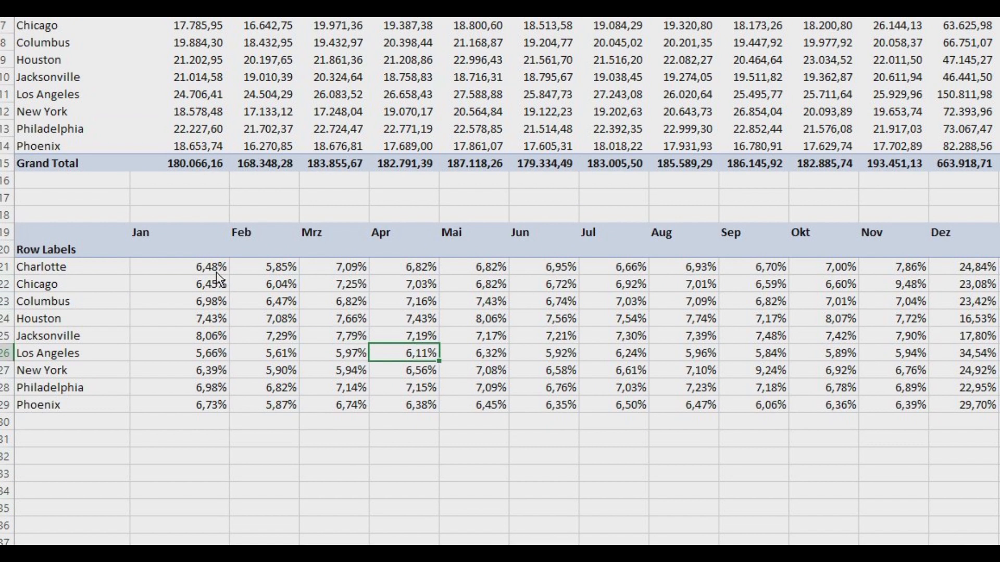
# Step: Examine the stores' monthly sales percentages, comparing the September values from Charlotte to New York
pyautogui.press('Right')
pyautogui.press('Right')
pyautogui.press('Up')
pyautogui.press('Up')
pyautogui.press('Up')
pyautogui.press('Up')
pyautogui.press('Up')
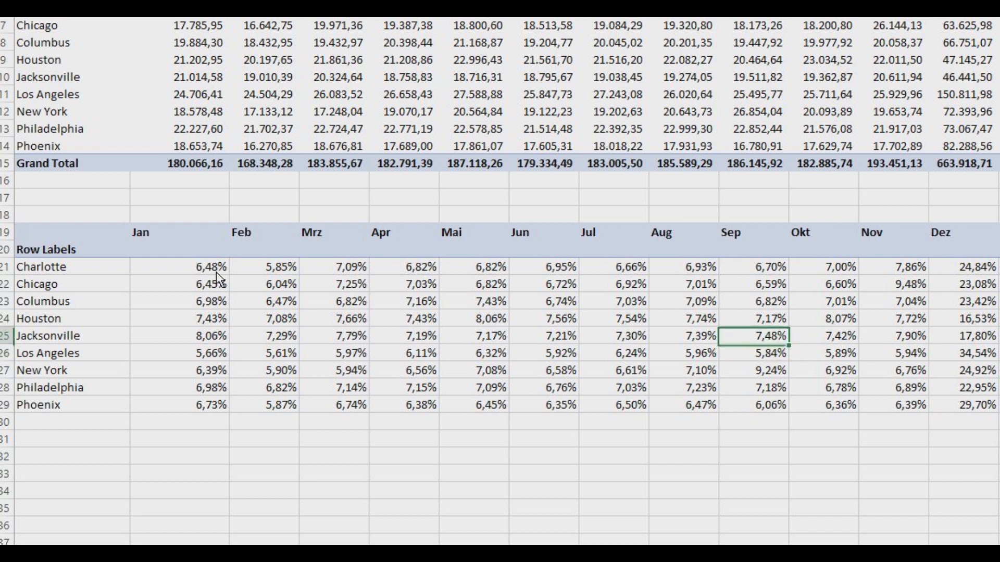
pyautogui.press('Down')
pyautogui.press('Down')
pyautogui.press('Down')
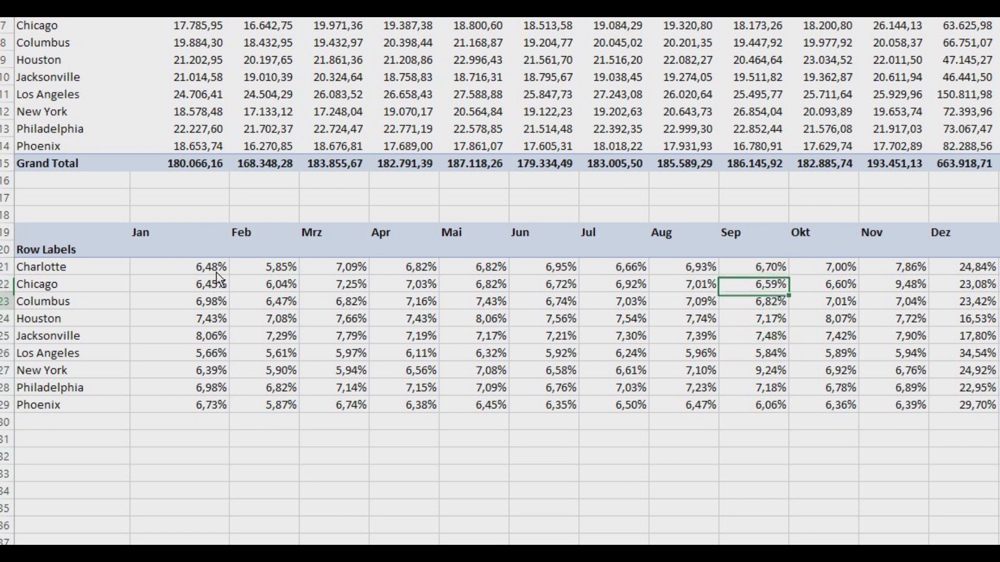
pyautogui.press('Down')
pyautogui.press('Down')
pyautogui.press('Down')
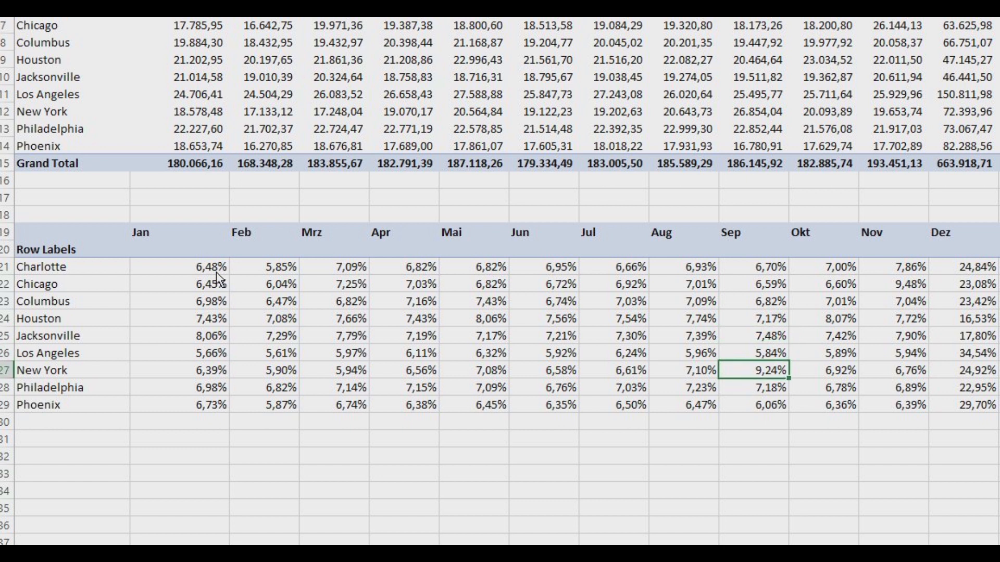
pyautogui.press('Up')
pyautogui.press('Left')
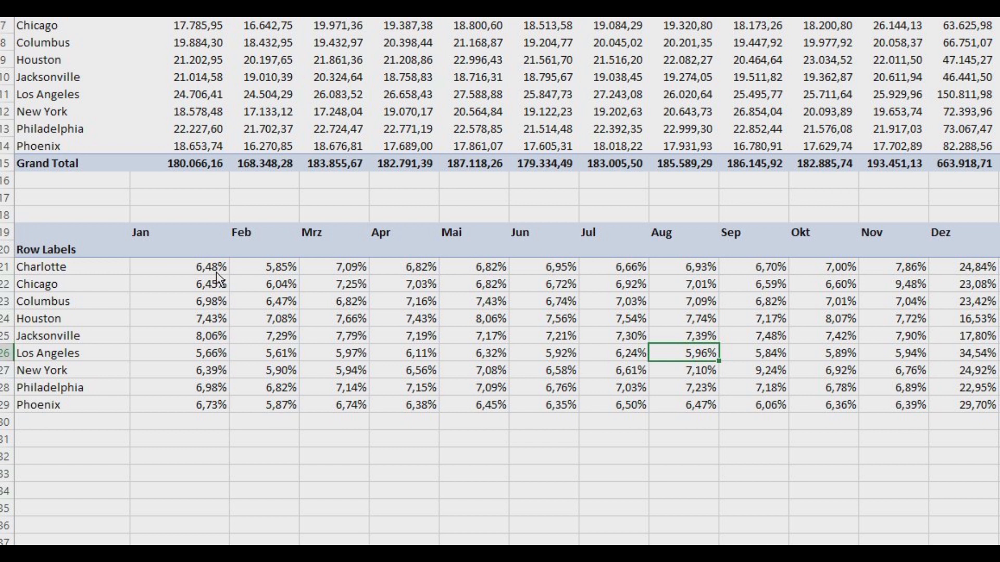
# Step: Examine the December sales percentages of all stores from Charlotte to Phoenix
pyautogui.press('Left')
pyautogui.press('Up')
pyautogui.press('Up')
pyautogui.press('Up')
pyautogui.press('Up')
pyautogui.press('Up')
pyautogui.press('Right')
pyautogui.press('Right')
pyautogui.press('Right')
pyautogui.press('Right')
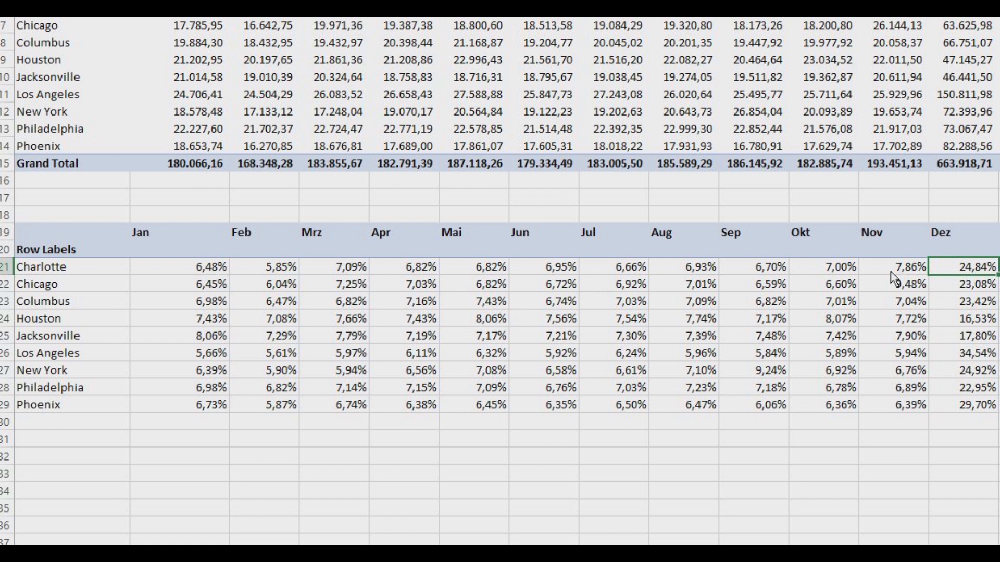
pyautogui.moveTo(956, 272); pyautogui.dragTo(963, 402)
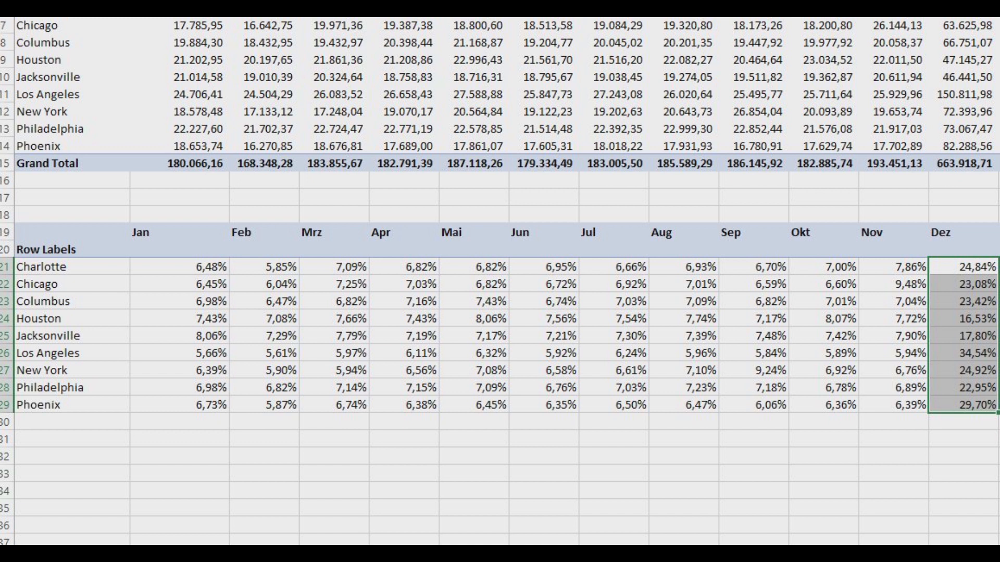
pyautogui.click(999, 370)
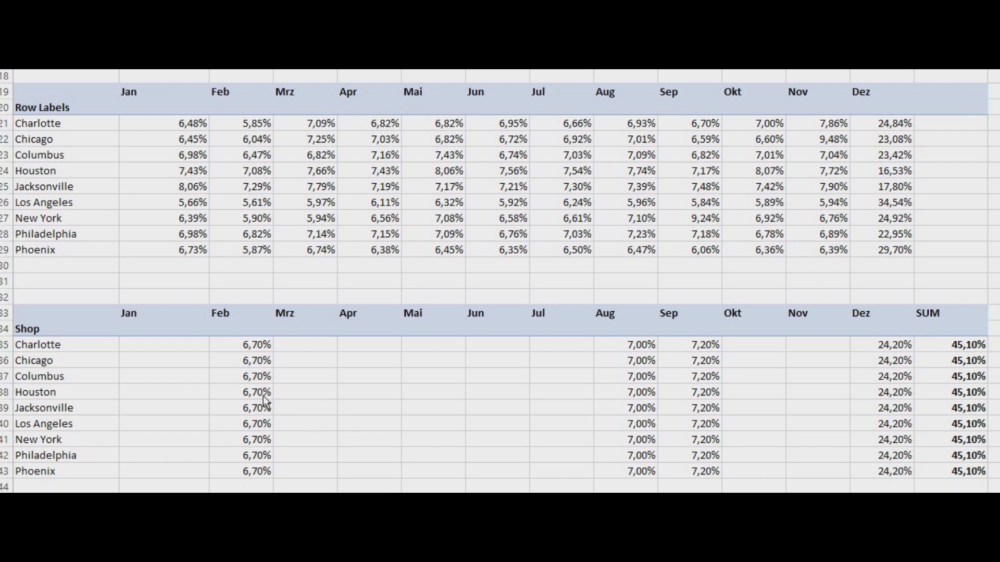
# Step: Examine the Shop planning table, checking the empty months and the shares set for February, August, September and December
pyautogui.click(183, 346)
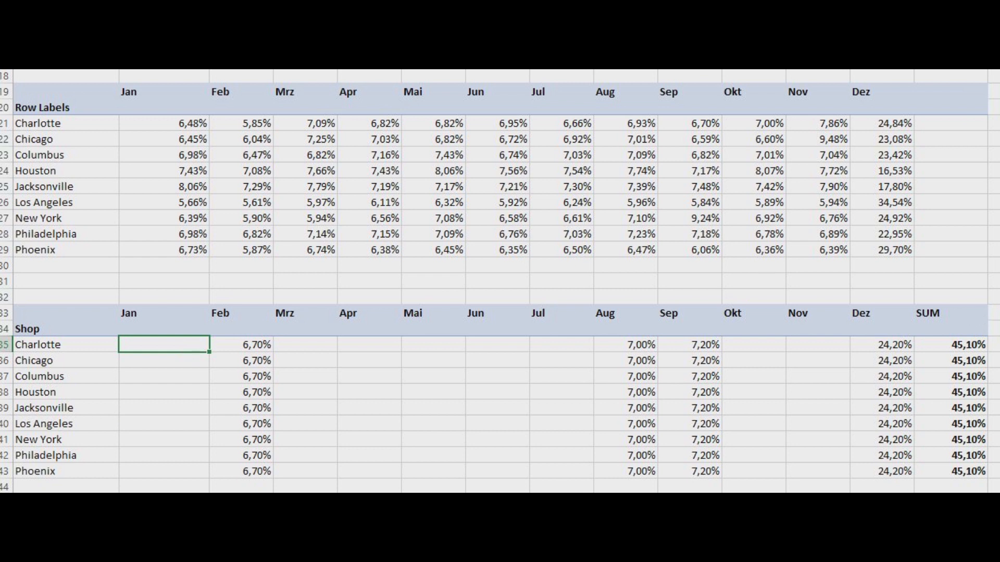
pyautogui.hotkey('ctrl', 'Right')
pyautogui.hotkey('ctrl', 'Right')
pyautogui.hotkey('ctrl', 'Right')
pyautogui.hotkey('ctrl', 'Right')
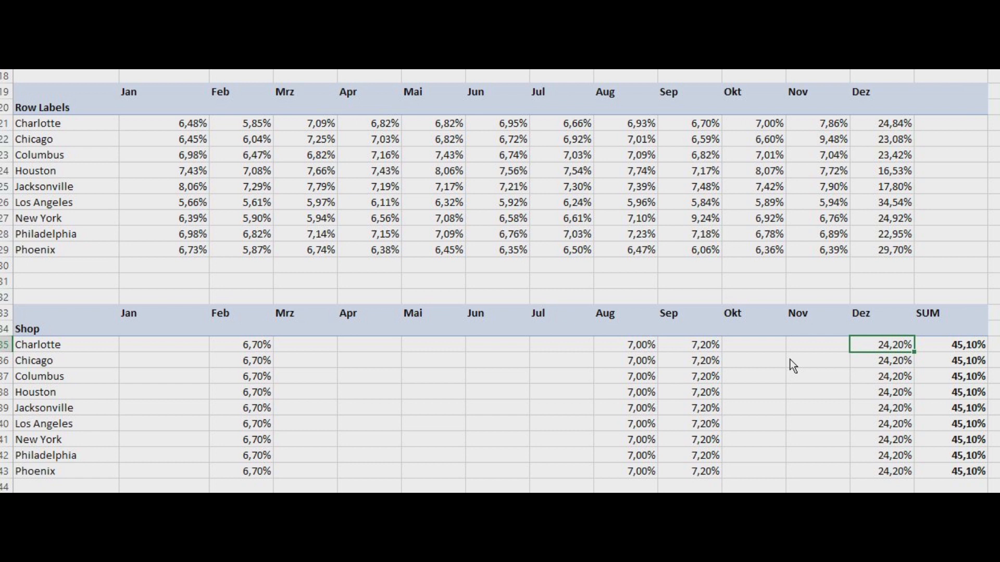
pyautogui.click(809, 349)
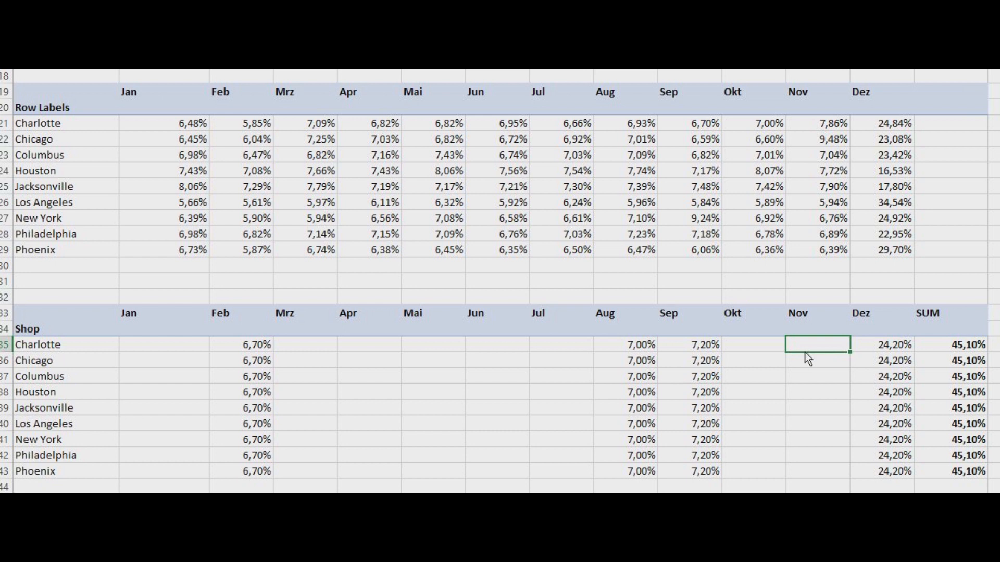
pyautogui.click(157, 350)
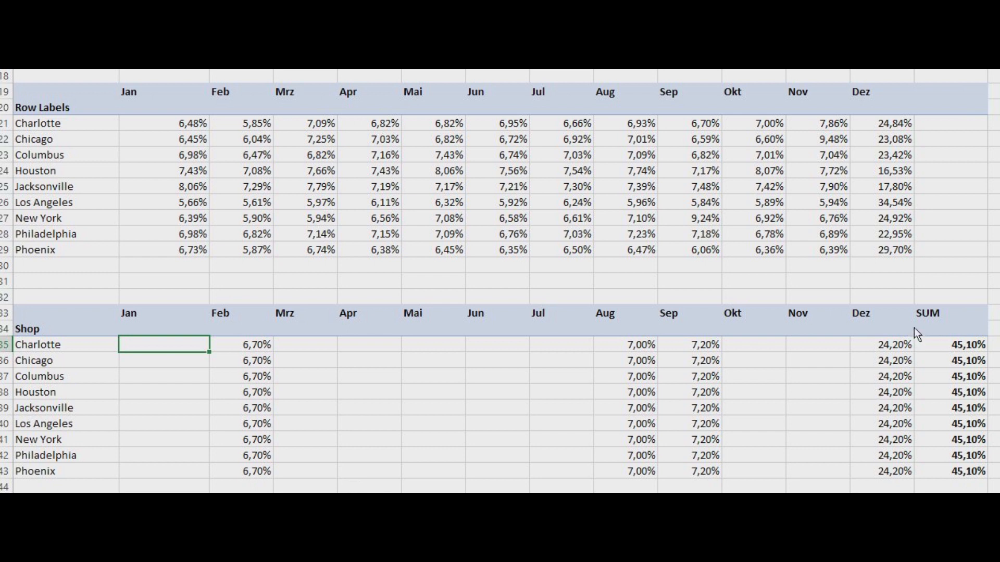
pyautogui.click(883, 348)
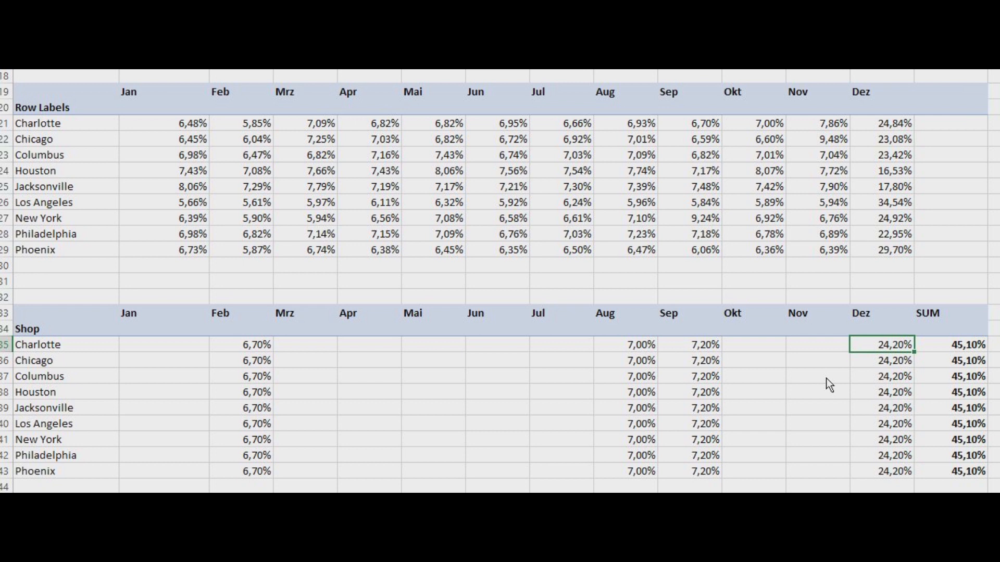
pyautogui.click(905, 361)
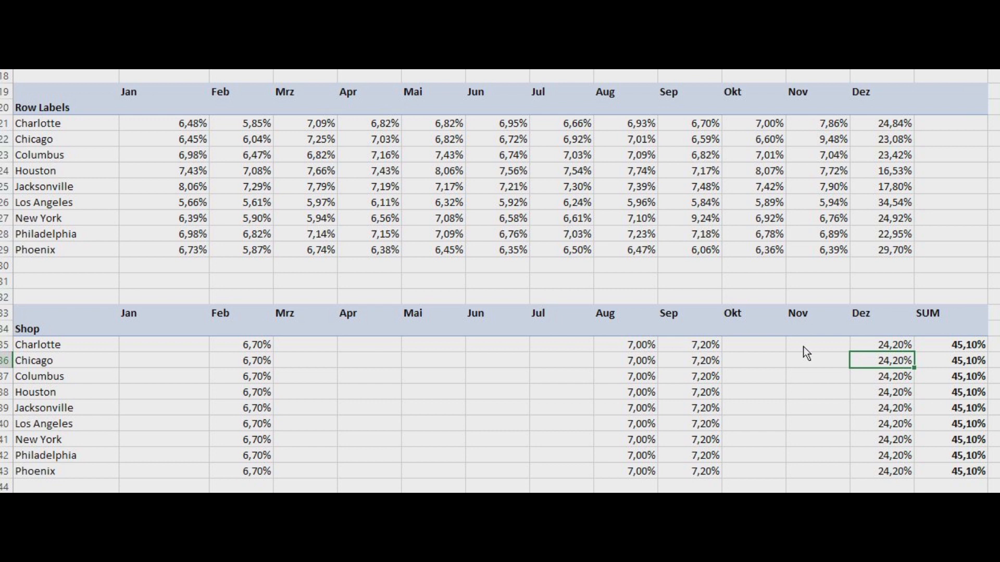
pyautogui.click(702, 348)
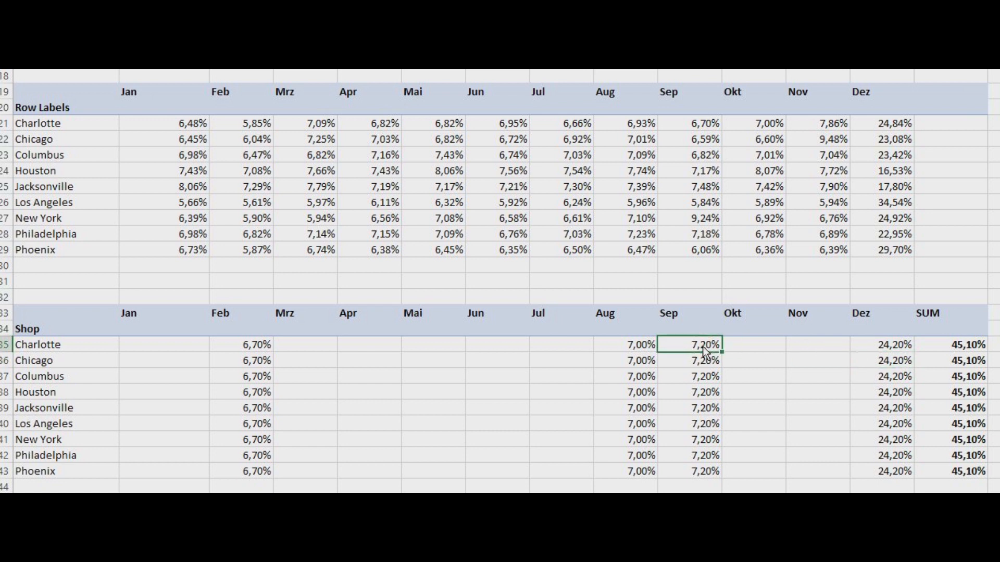
pyautogui.click(711, 365)
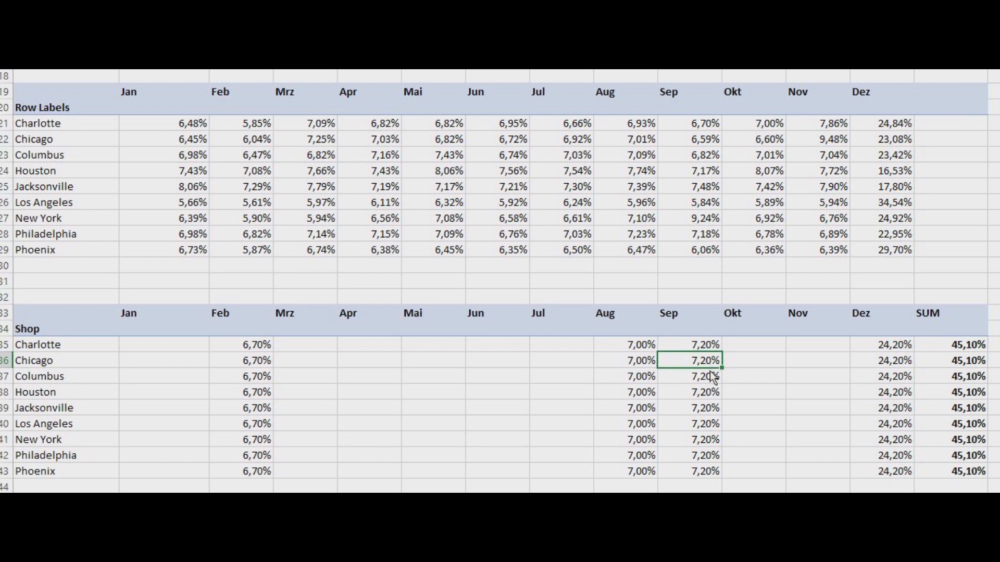
pyautogui.click(712, 380)
pyautogui.click(707, 396)
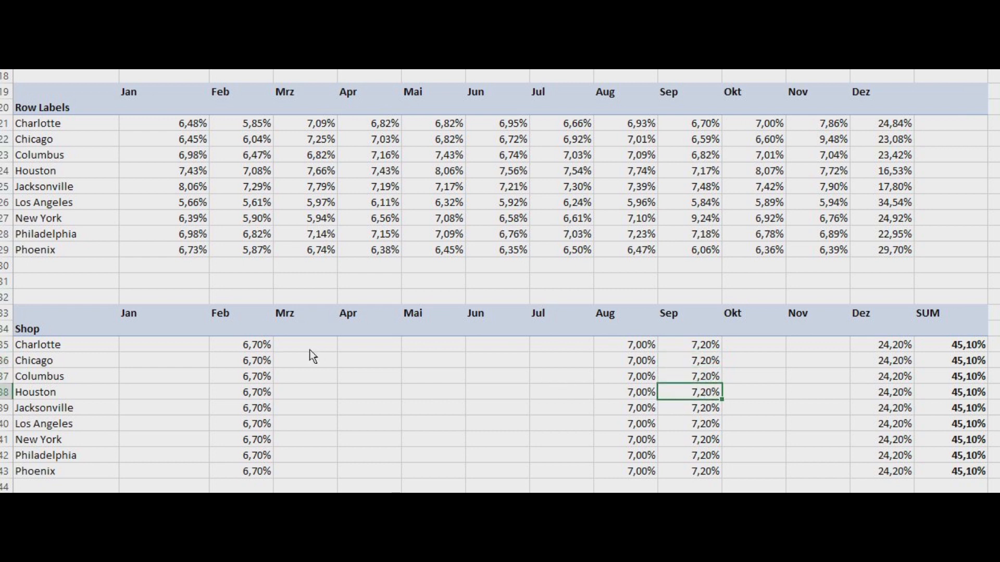
pyautogui.click(242, 341)
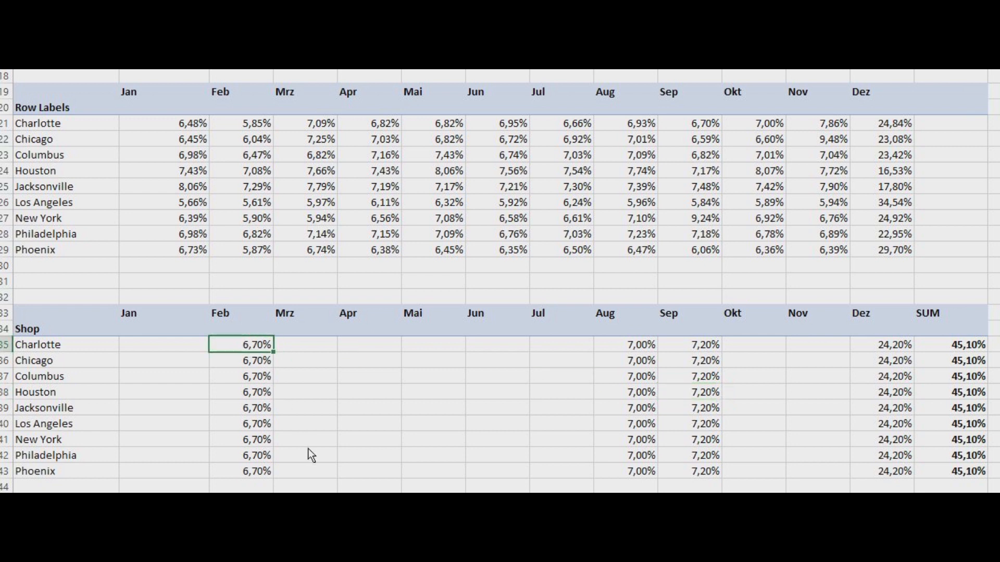
# Step: Enter 6,7% as Charlotte's January share in the Shop table
pyautogui.click(169, 353)
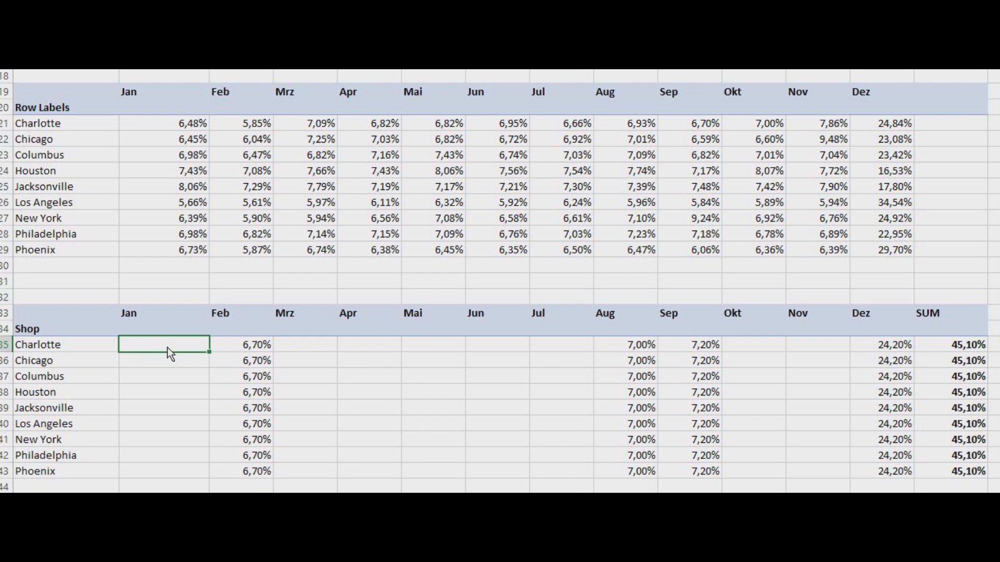
pyautogui.write('6,7')
pyautogui.press('Return')
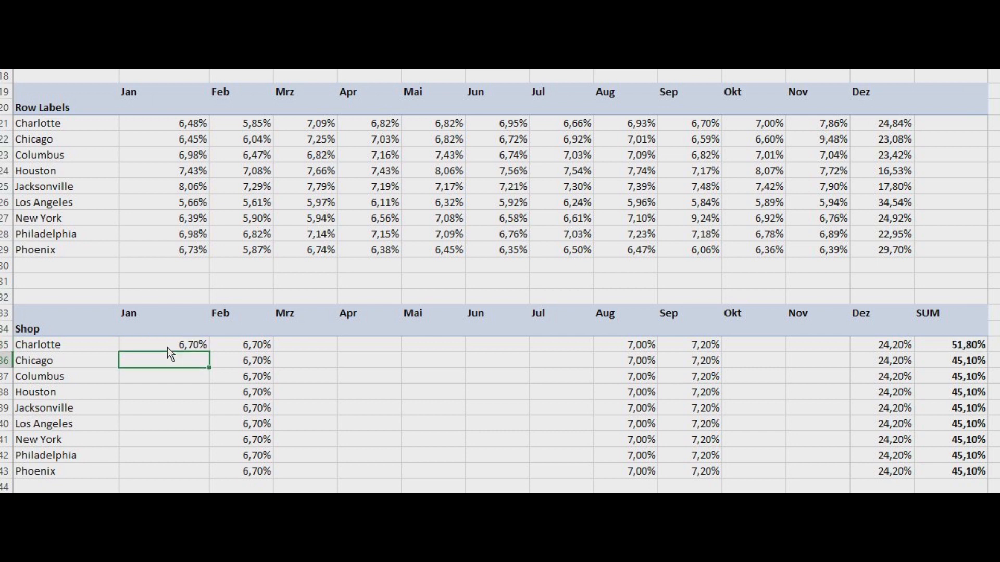
# Step: Set Charlotte's January share in the Shop table to 6,8%
pyautogui.click(168, 348)
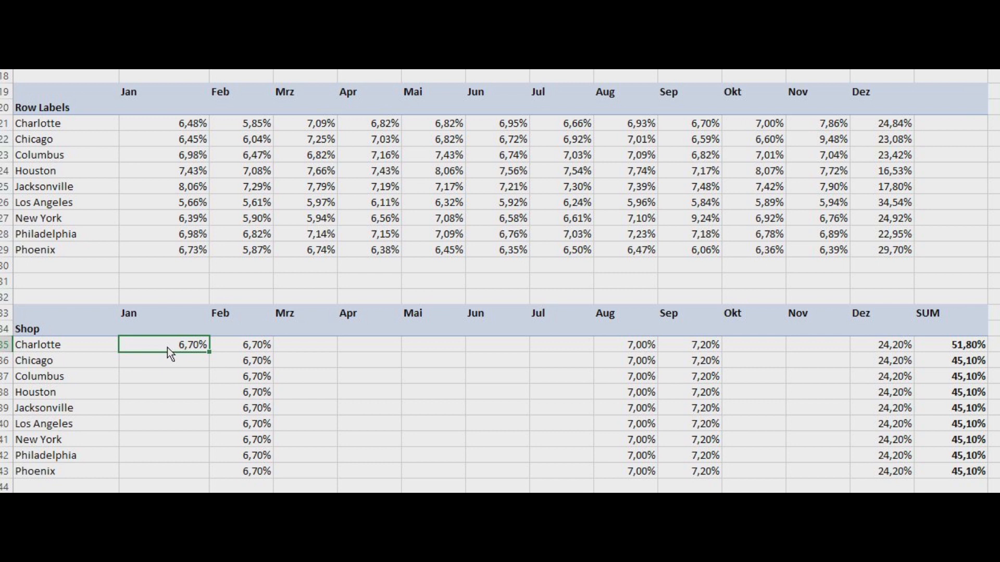
pyautogui.write('6,8')
pyautogui.press('Return')
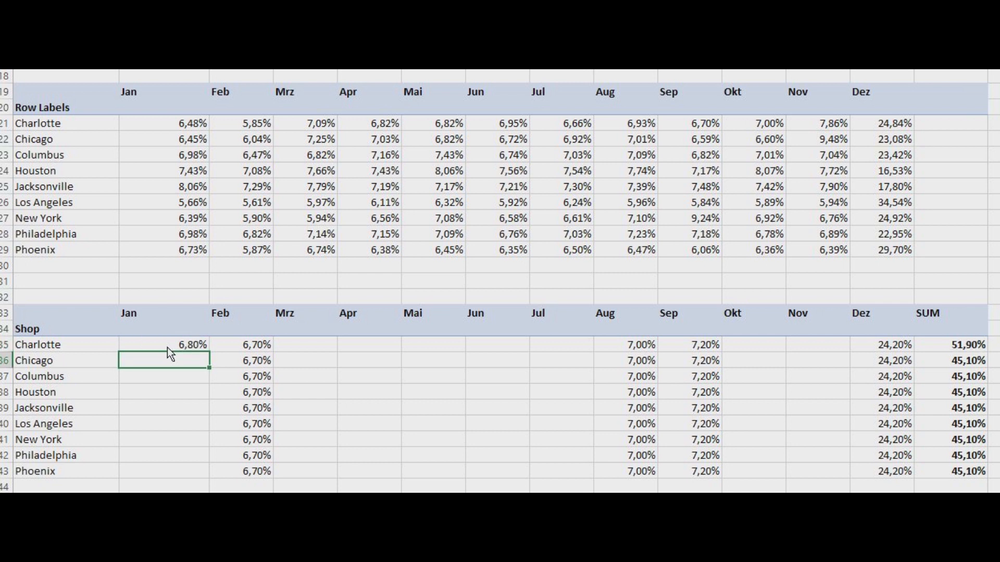
# Step: Copy Charlotte's January share to the January cells of all other stores, Chicago through Phoenix
pyautogui.click(196, 345)
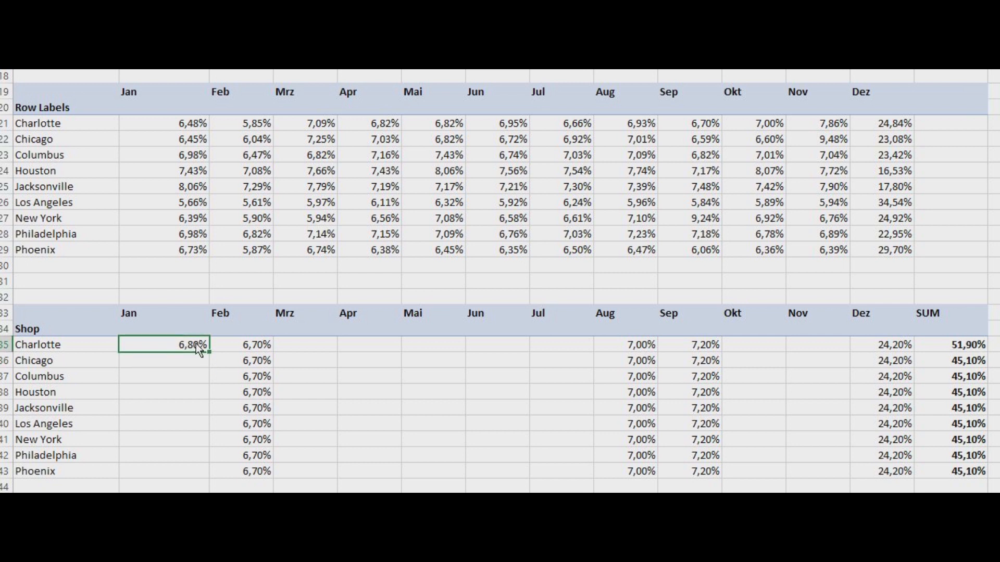
pyautogui.hotkey('ctrl', 'c')
pyautogui.press('Down')
pyautogui.hotkey('shift', 'Down')
pyautogui.hotkey('shift', 'Down')
pyautogui.hotkey('shift', 'Down')
pyautogui.hotkey('shift', 'Down')
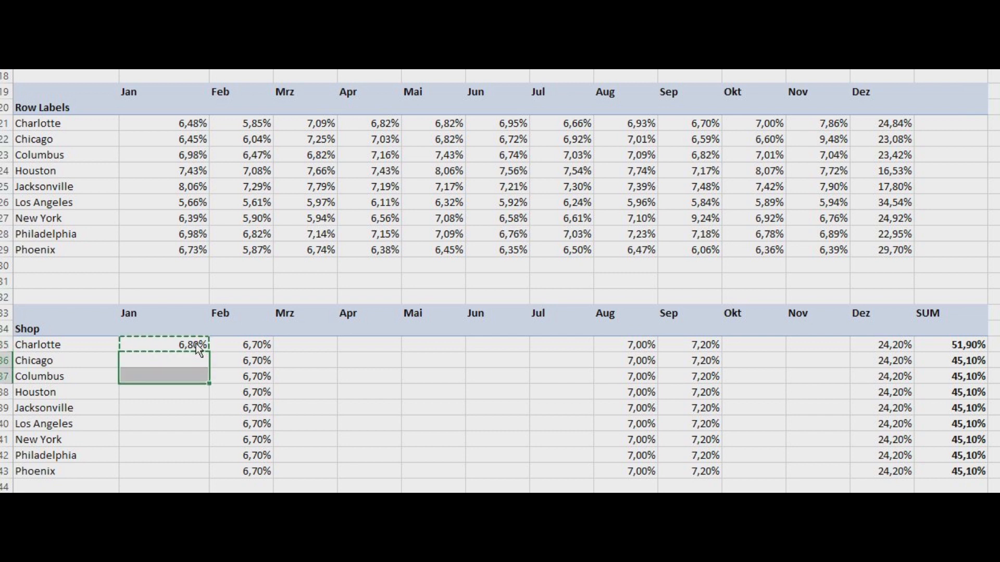
pyautogui.hotkey('shift', 'Down')
pyautogui.hotkey('shift', 'Down')
pyautogui.hotkey('shift', 'Down')
pyautogui.hotkey('ctrl', 'v')
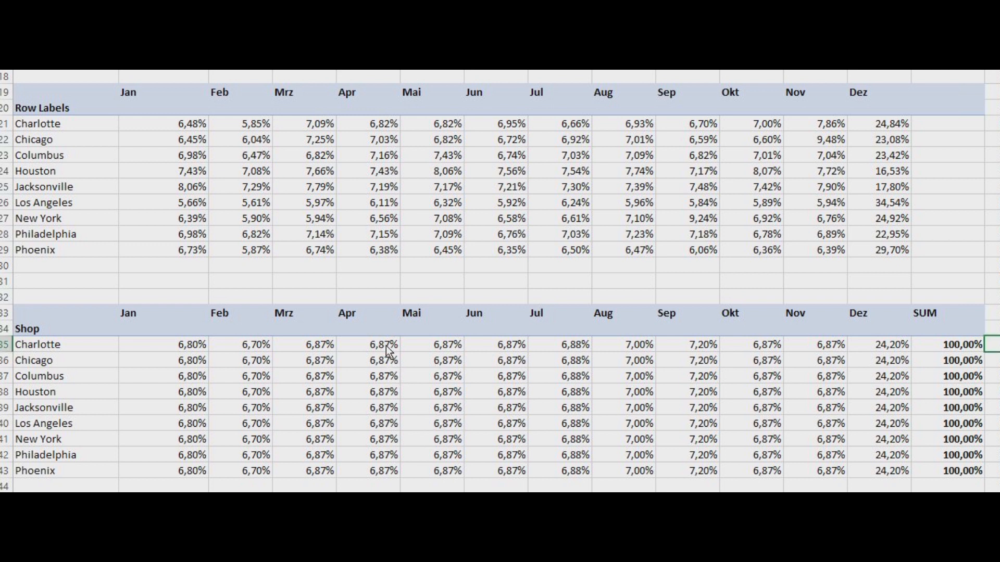
# Step: Review the evenly distributed monthly shares in the Shop table, especially the July column and the October values
pyautogui.click(338, 348)
pyautogui.click(565, 346)
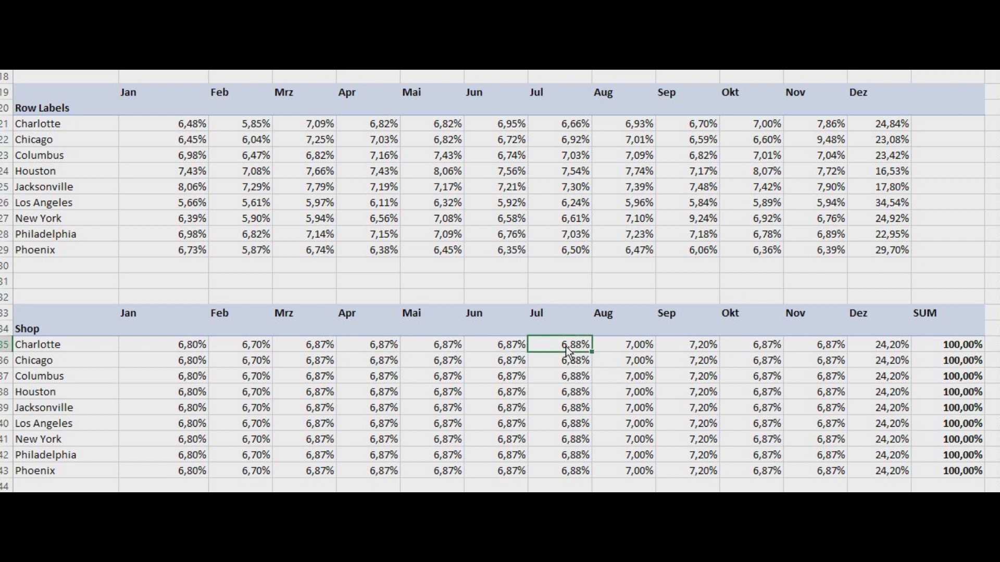
pyautogui.click(574, 373)
pyautogui.click(577, 391)
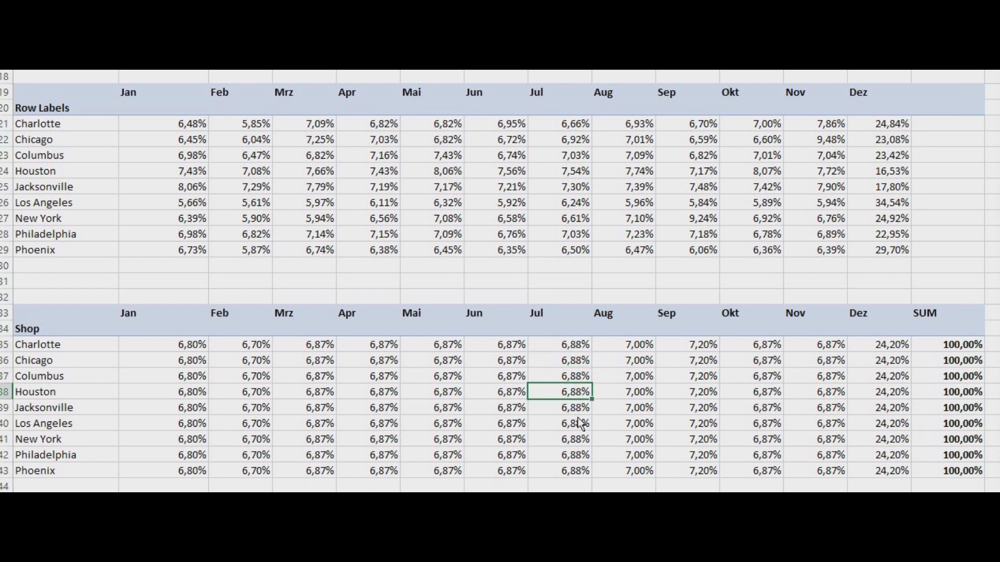
pyautogui.click(579, 411)
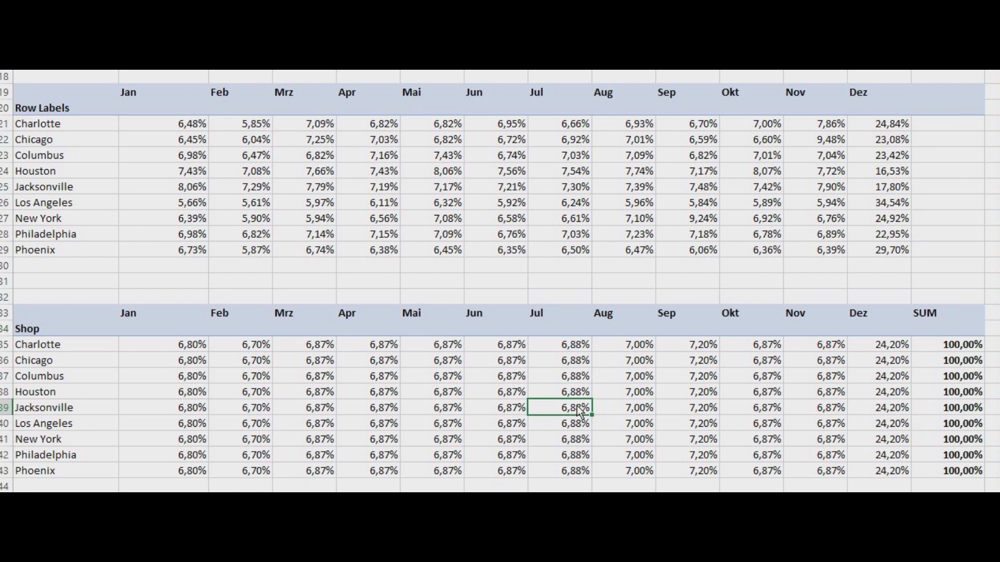
pyautogui.click(777, 365)
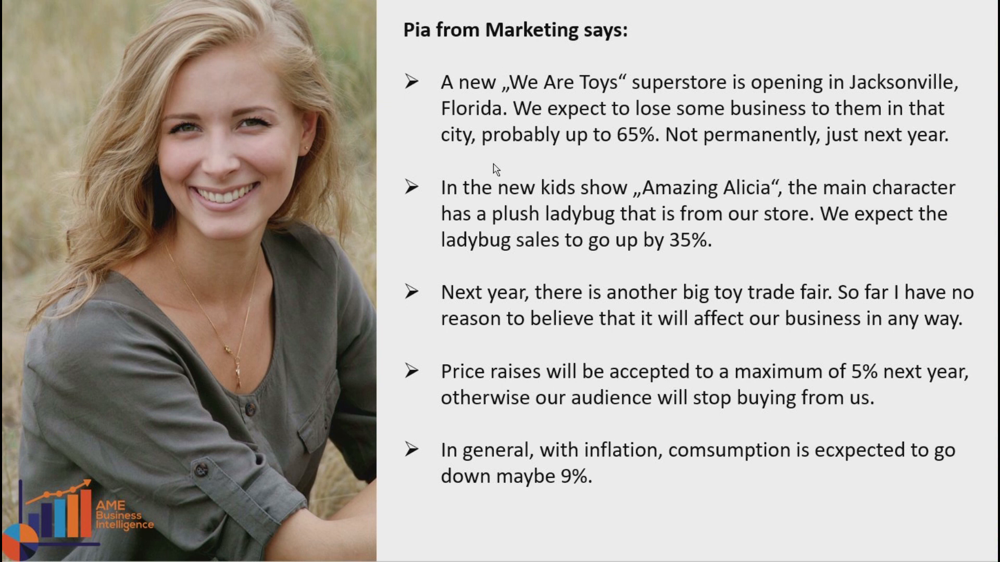
pyautogui.click(547, 159)
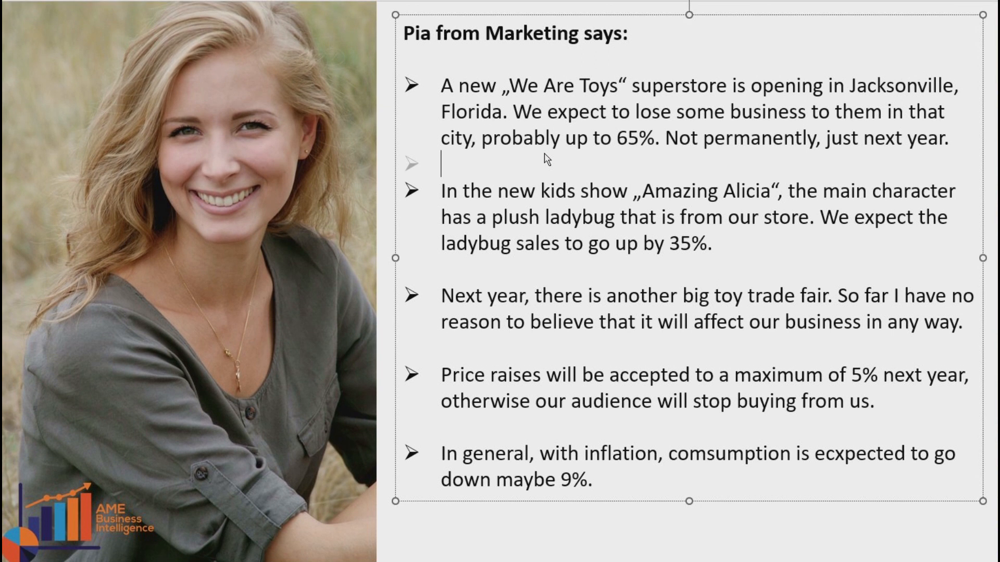
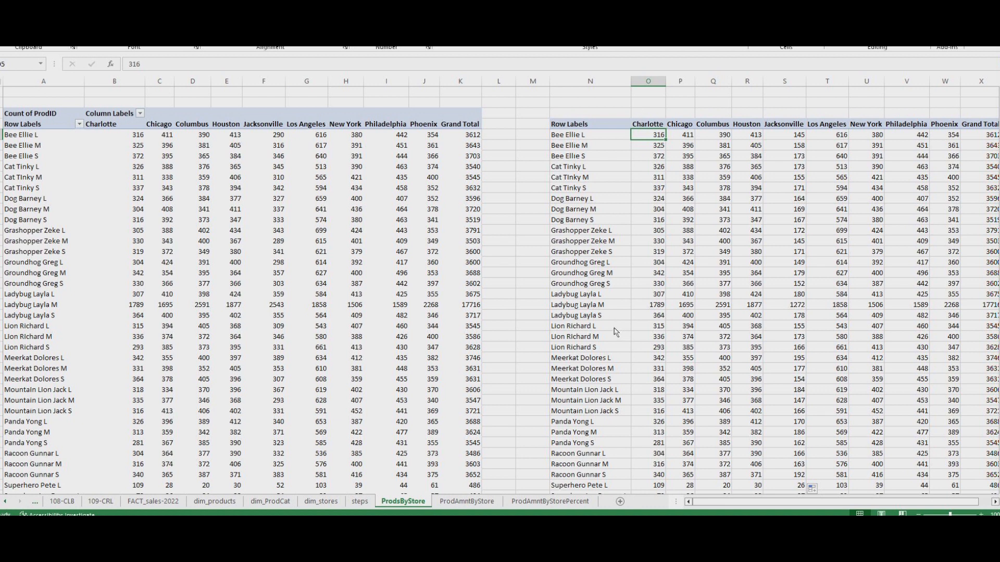
# Step: Enter the formula =ROUND(B5*0,91;0) as Charlotte's Bee Ellie L quantity in the planning copy of the product table
pyautogui.click(653, 308)
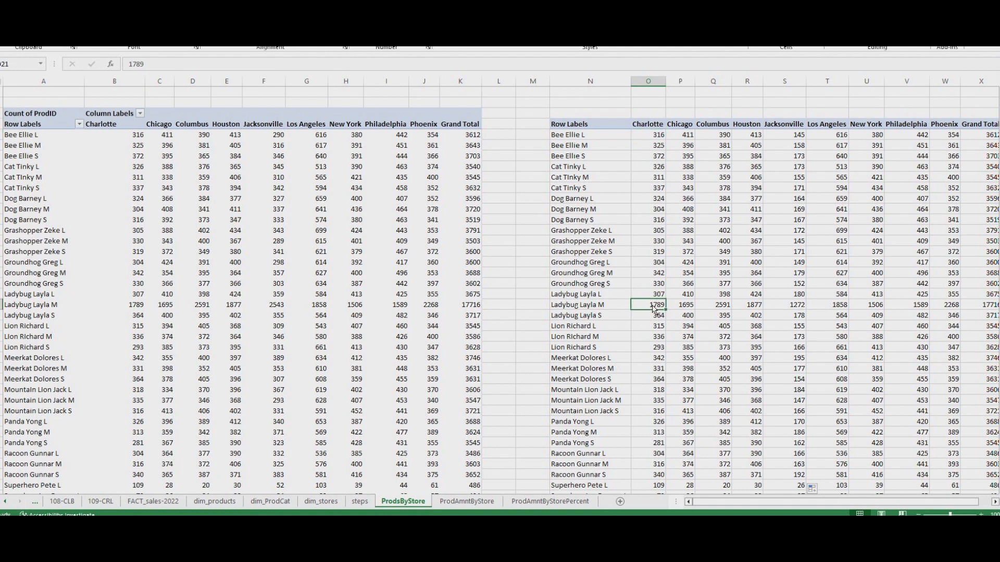
pyautogui.click(654, 136)
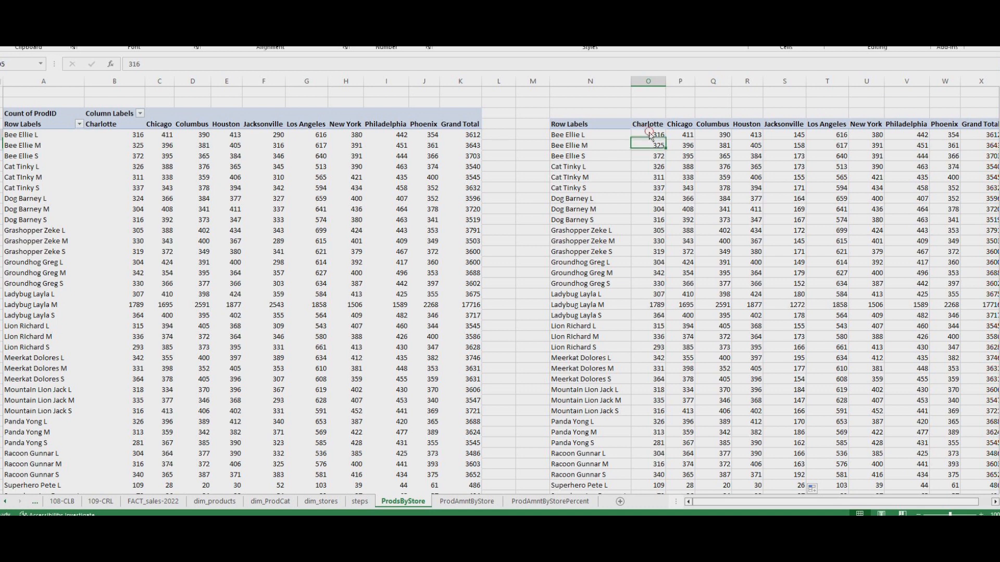
pyautogui.write('=')
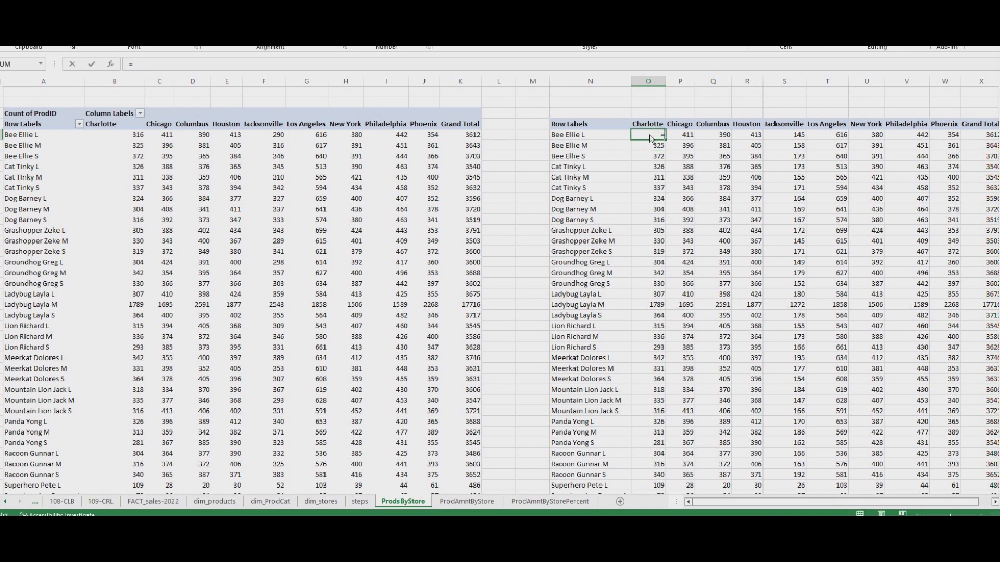
pyautogui.write('ROUND(')
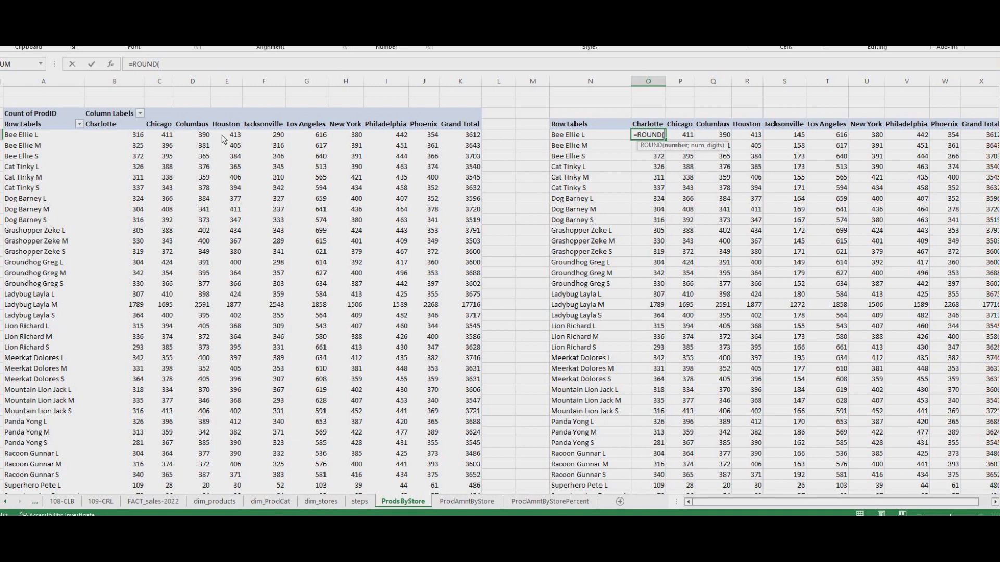
pyautogui.write('B')
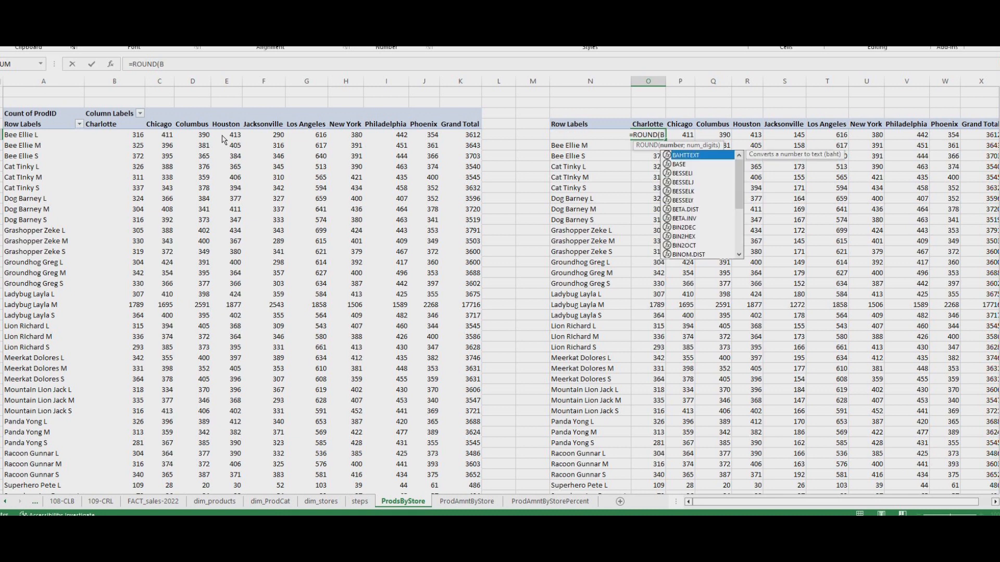
pyautogui.write('5')
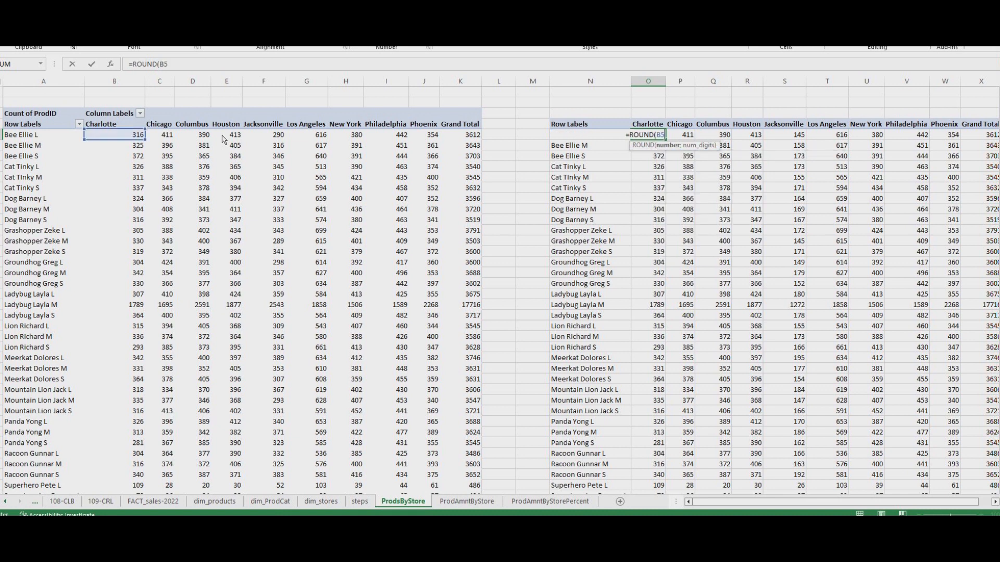
pyautogui.write('*,91')
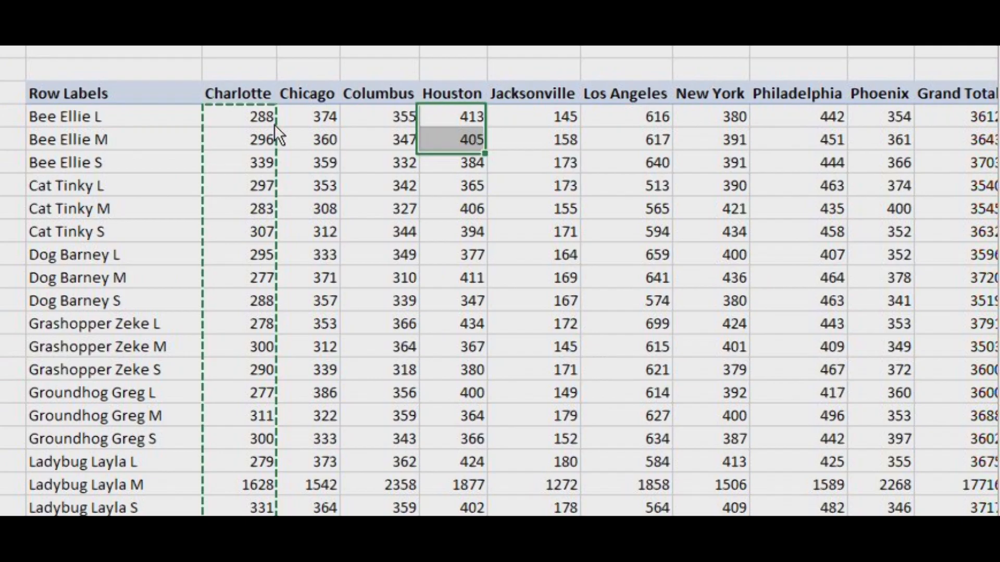
# Step: Paste Charlotte's column of 0,91 rounding formulas into the Houston, Los Angeles, New York, Philadelphia and Phoenix columns, skipping Jacksonville
pyautogui.hotkey('ctrl', 'v')
pyautogui.press('Right')
pyautogui.press('Right')
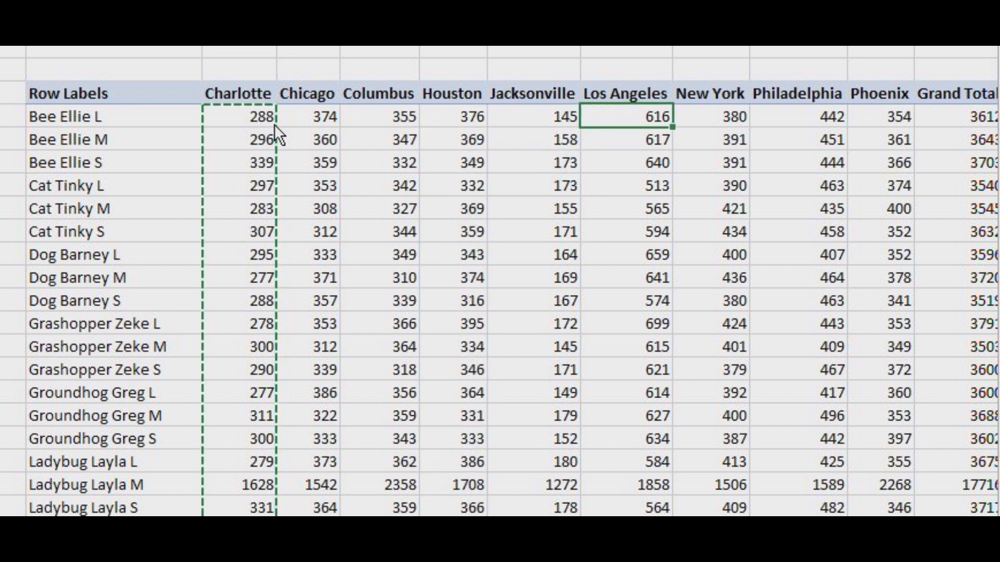
pyautogui.hotkey('ctrl', 'v')
pyautogui.press('Right')
pyautogui.hotkey('ctrl', 'v')
pyautogui.press('Right')
pyautogui.hotkey('ctrl', 'v')
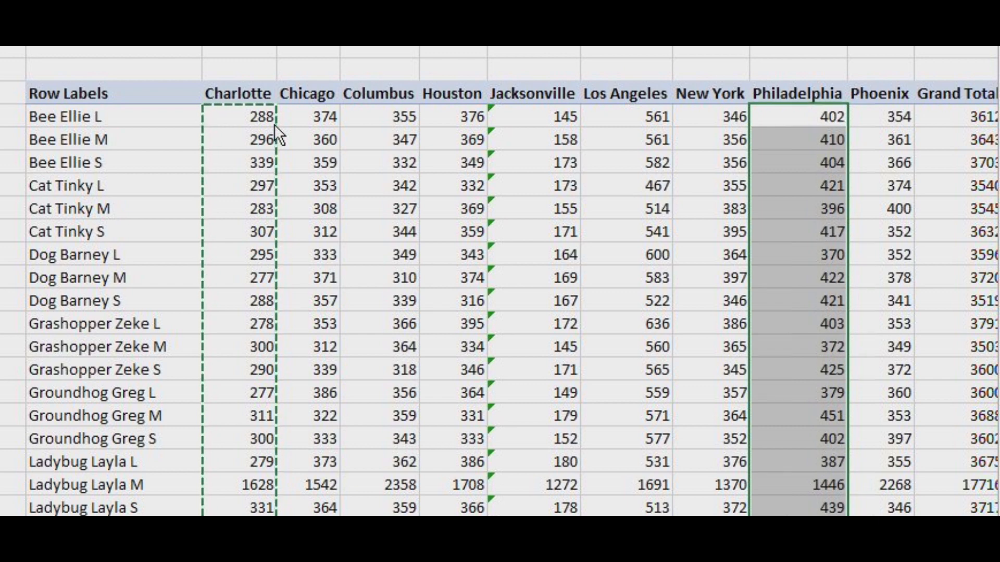
pyautogui.press('Right')
pyautogui.hotkey('ctrl', 'v')
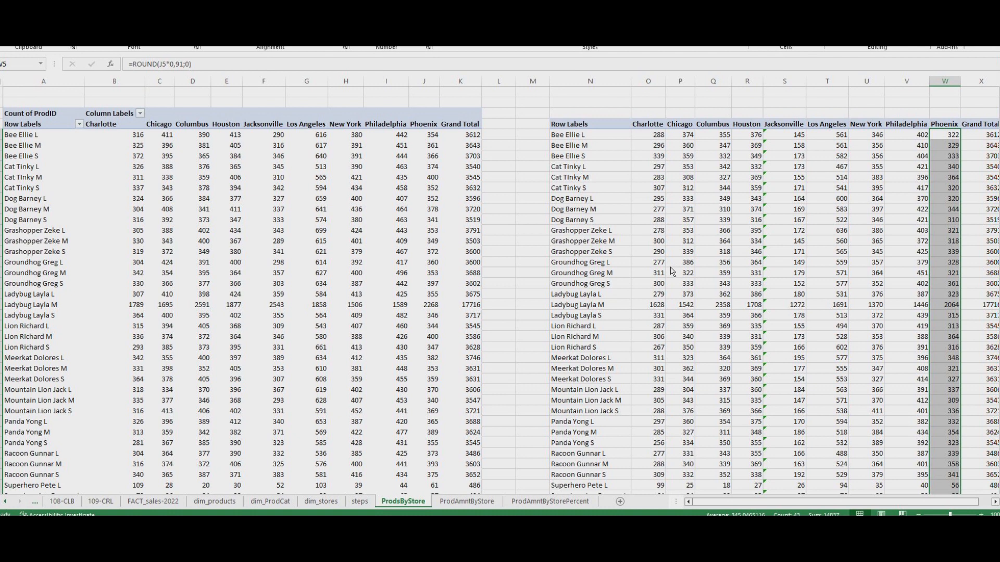
# Step: Replace Charlotte's Ladybug Layla L quantity in the planning table with the formula =ROUND(B20*1,3;0)
pyautogui.click(659, 296)
pyautogui.write('=ROUND(B20')
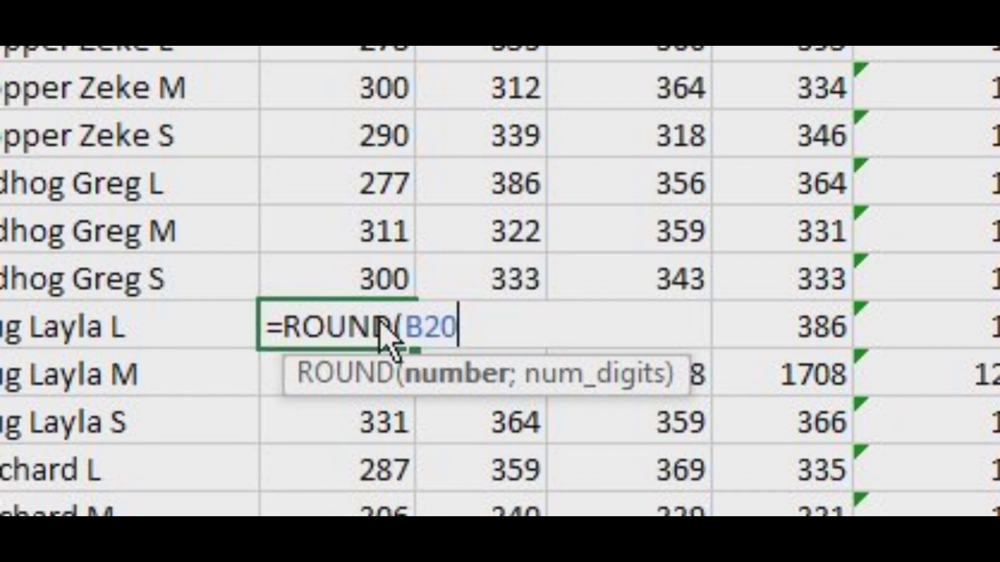
pyautogui.write('*')
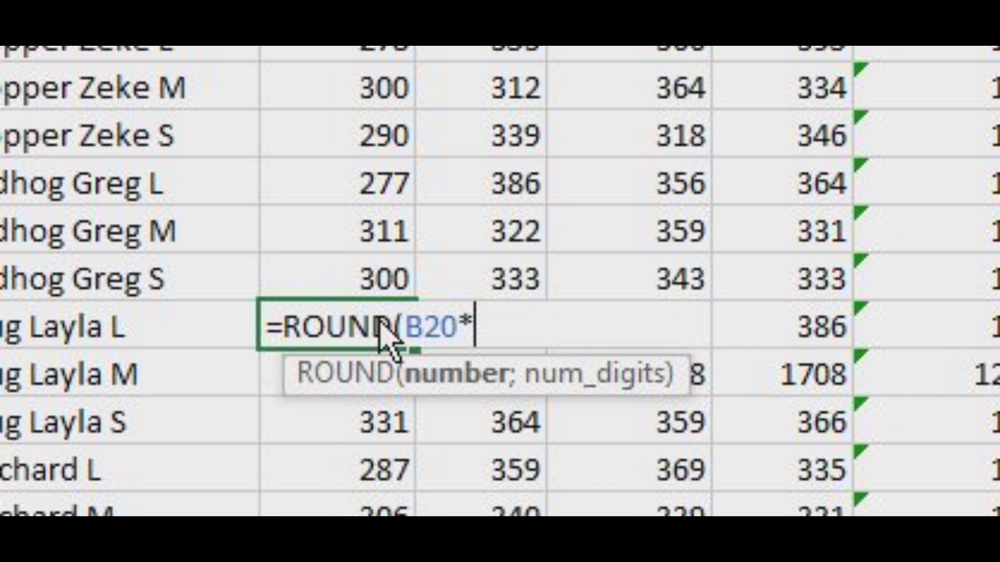
pyautogui.write('1,3')
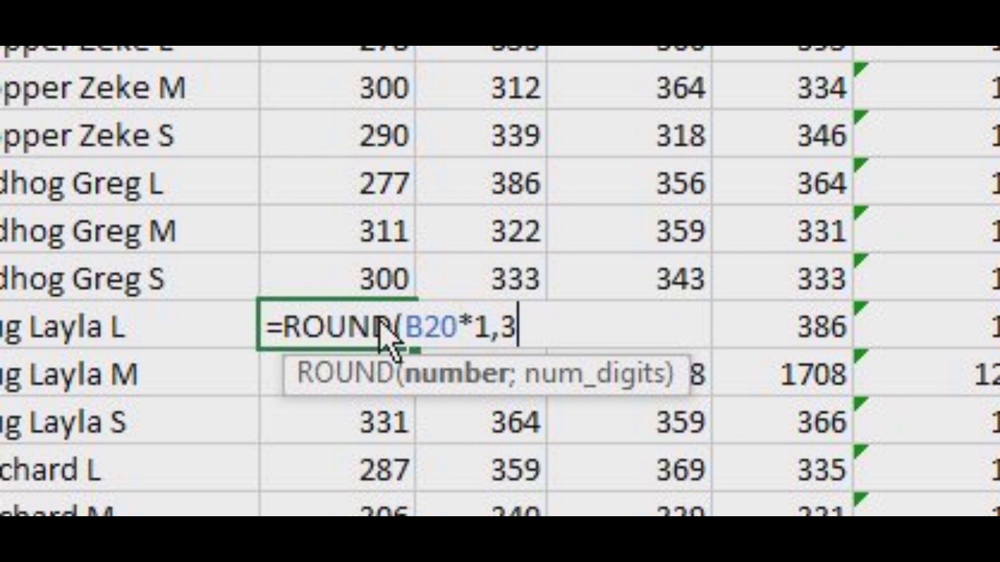
pyautogui.write(')')
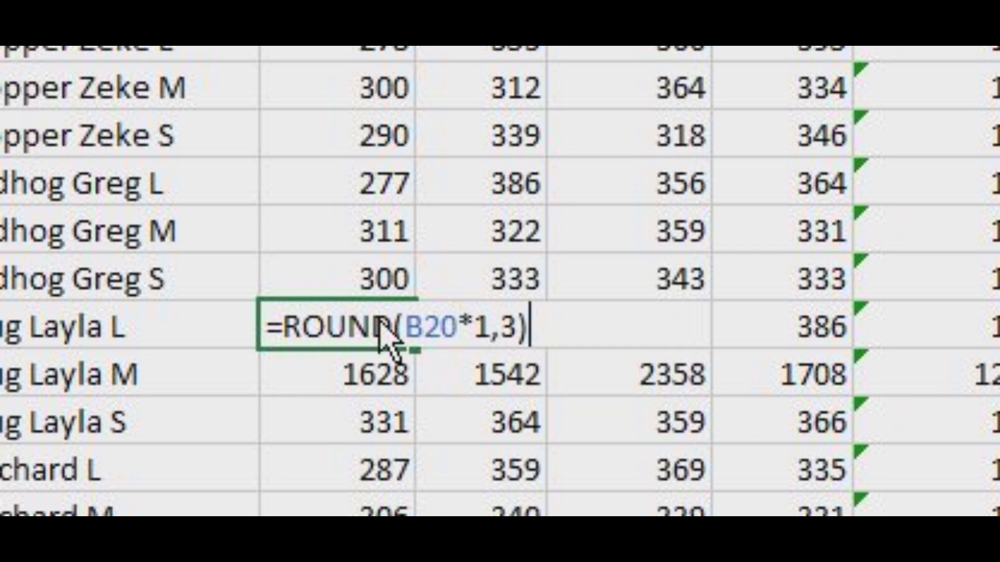
pyautogui.click(516, 327)
pyautogui.write(';0')
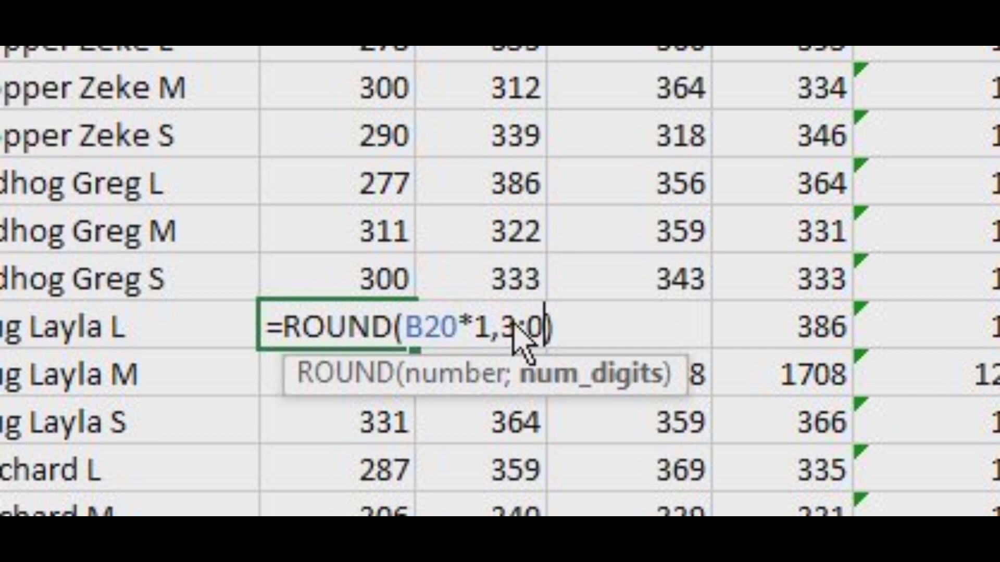
pyautogui.press('Return')
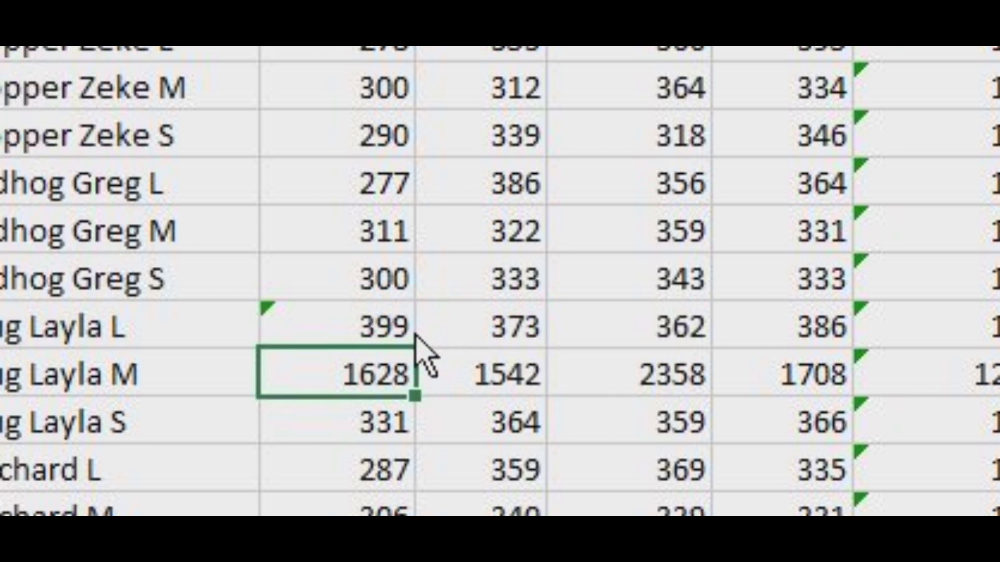
# Step: Copy Charlotte's Ladybug Layla L formula to sizes M and S, and extend all three rows to the other stores except Jacksonville
pyautogui.click(397, 325)
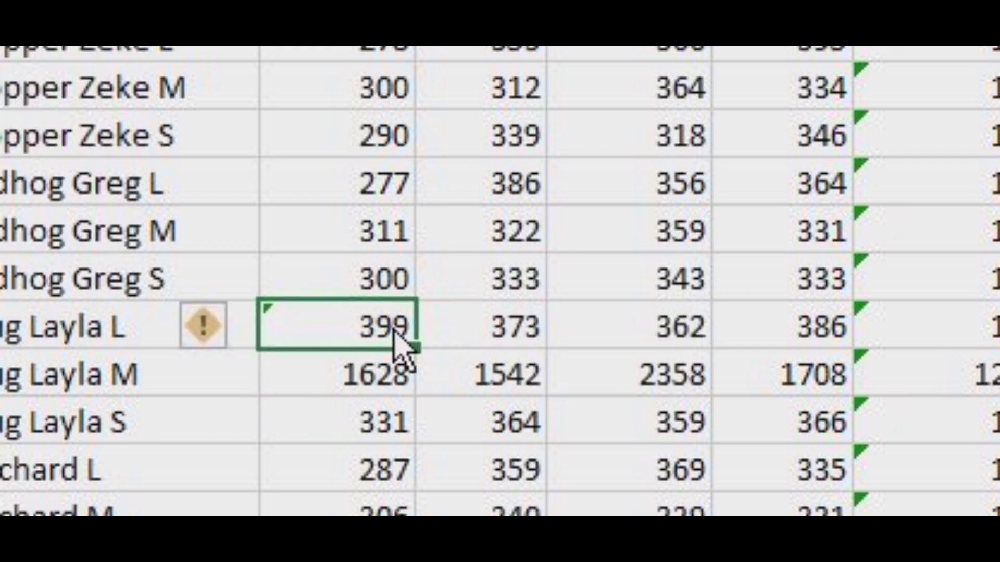
pyautogui.hotkey('ctrl', 'c')
pyautogui.press('Down')
pyautogui.hotkey('shift', 'Down')
pyautogui.hotkey('ctrl', 'v')
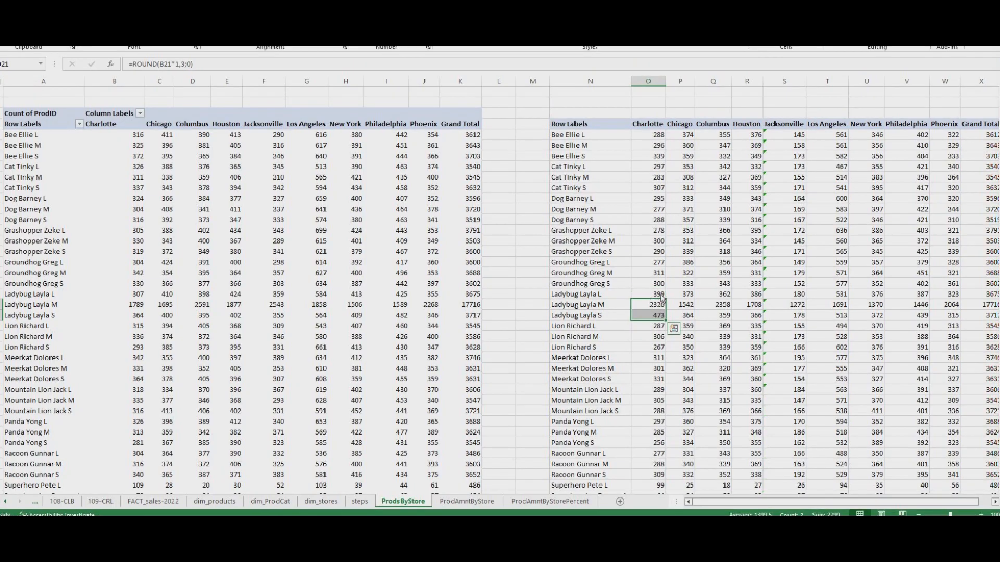
pyautogui.moveTo(660, 294); pyautogui.dragTo(765, 319)
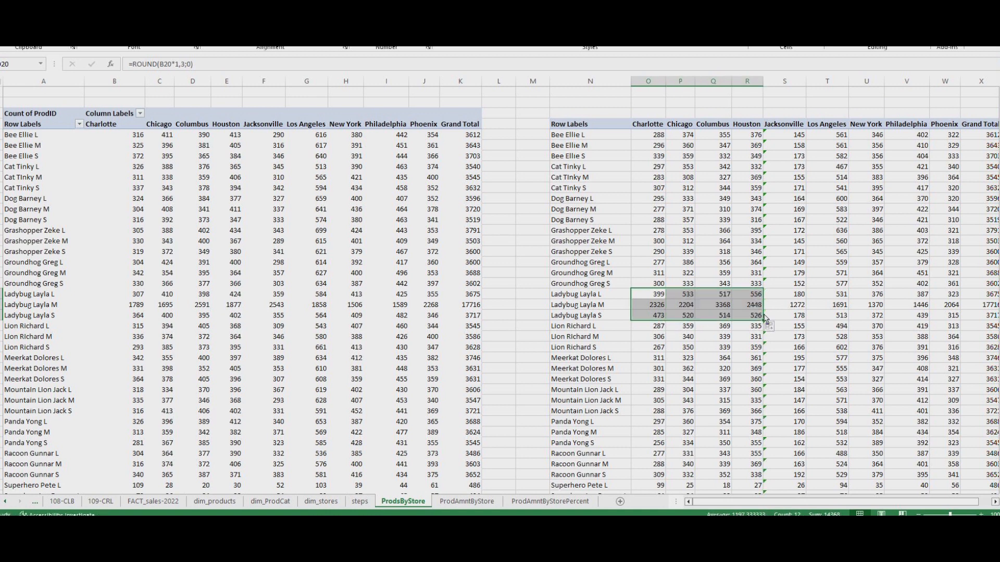
pyautogui.moveTo(651, 295); pyautogui.dragTo(657, 315)
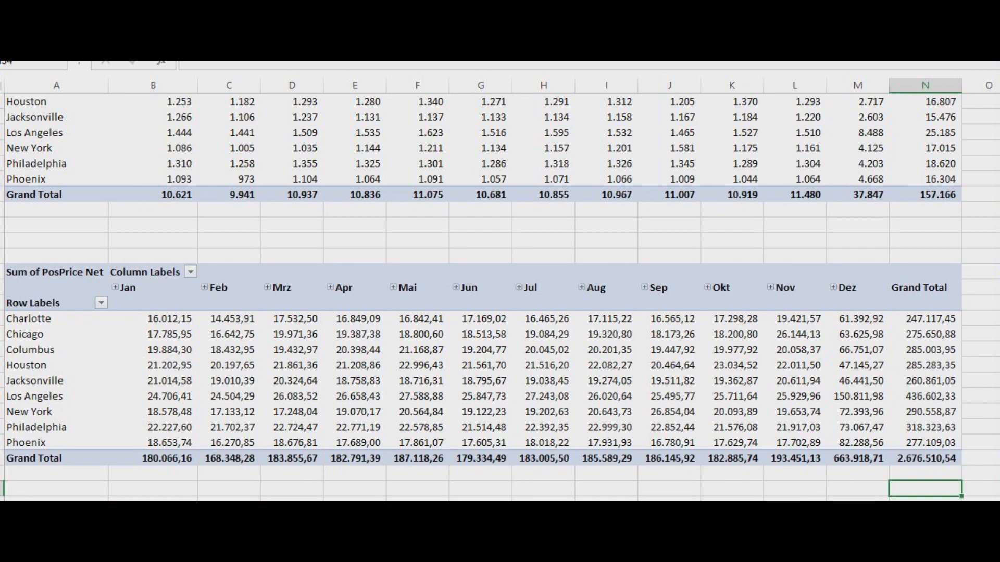
# Step: Examine the store totals and overall grand total in the Sum of PosPrice Net table by month
pyautogui.click(939, 460)
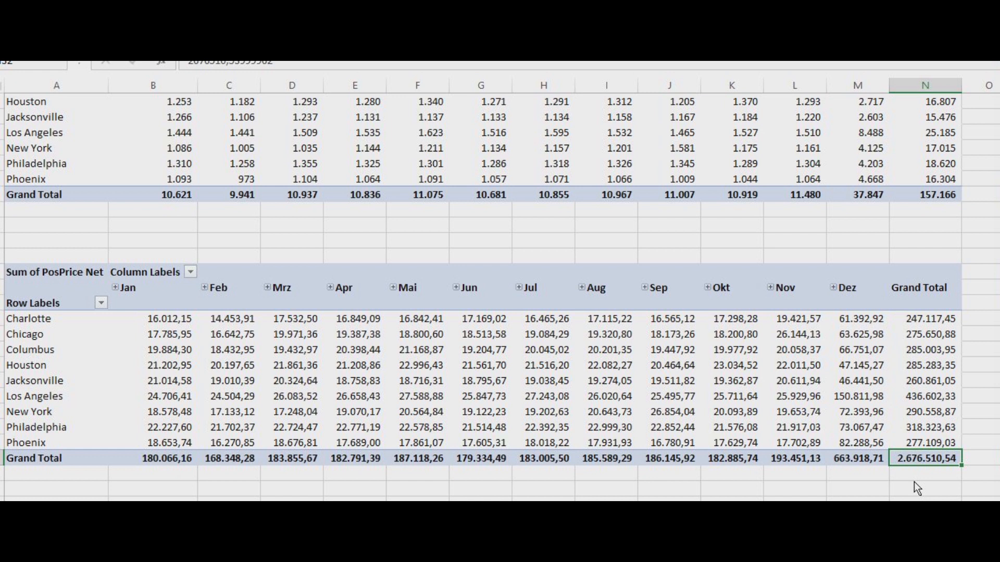
pyautogui.click(930, 432)
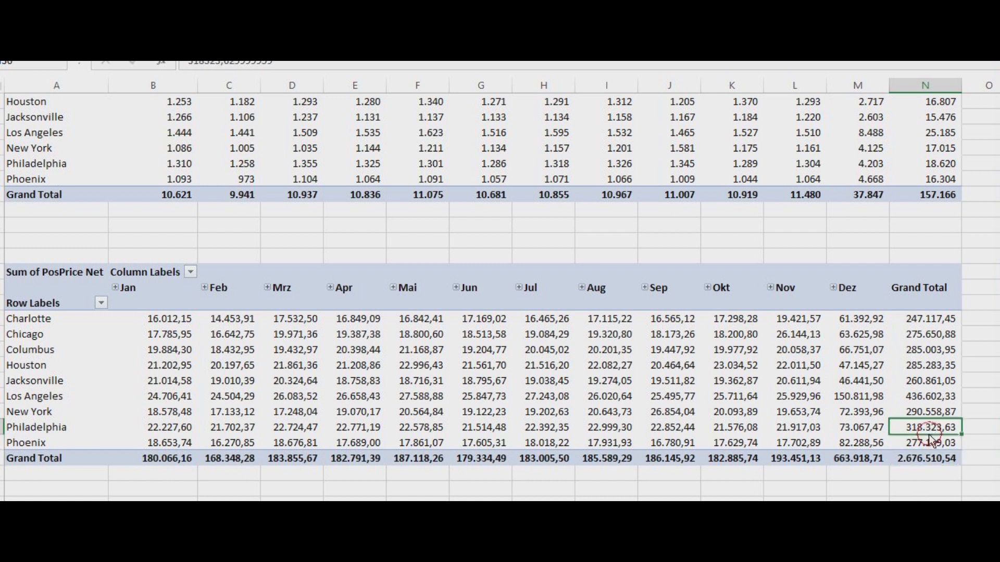
pyautogui.click(933, 490)
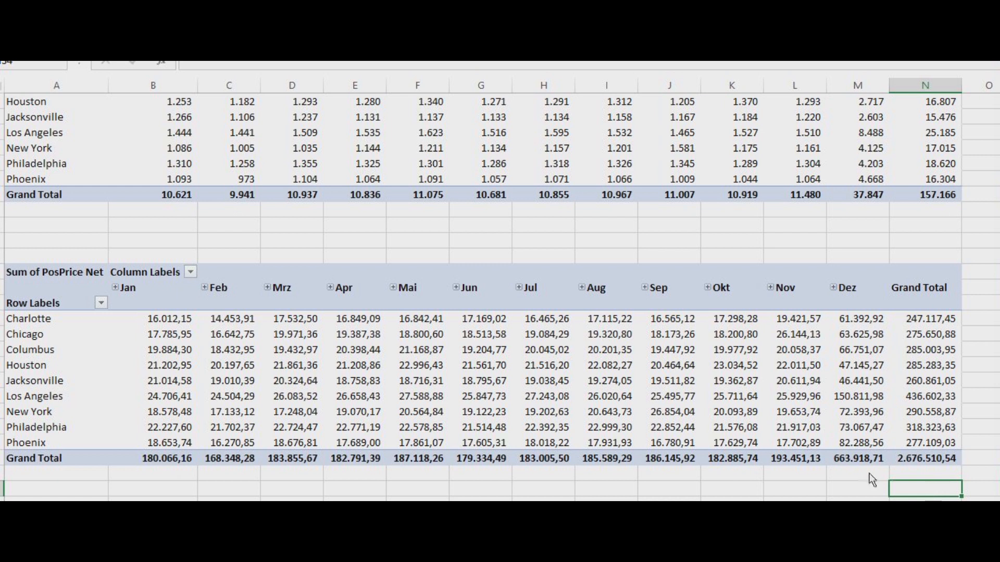
pyautogui.click(842, 481)
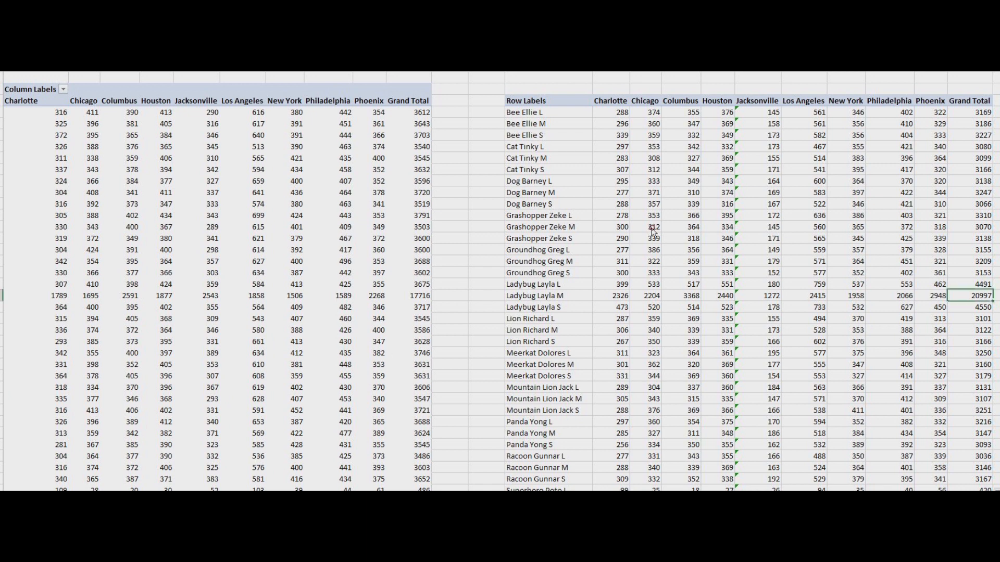
# Step: Review the adjusted quantities in the planning table, especially the Ladybug Layla M row and the Jacksonville and Los Angeles columns
pyautogui.click(625, 180)
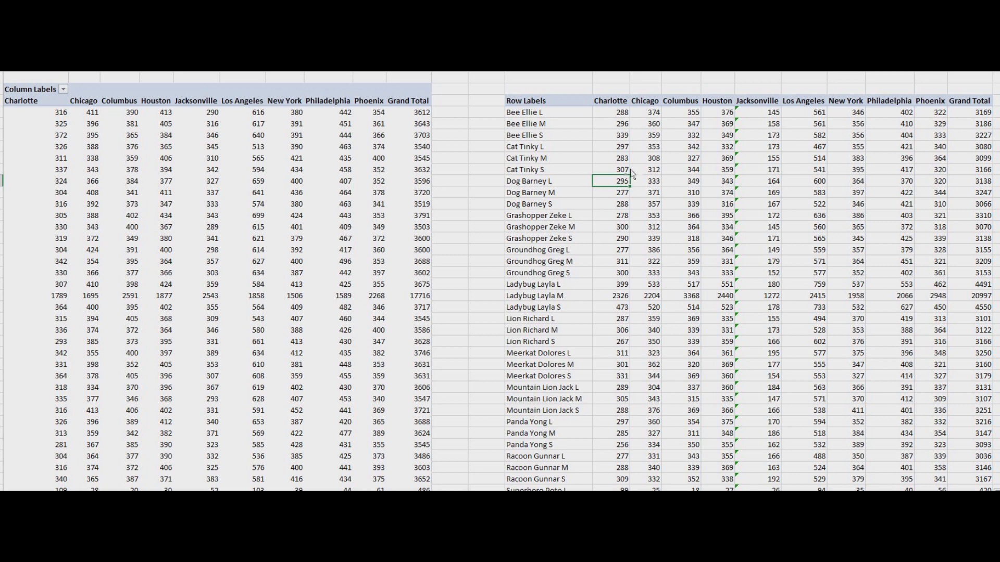
pyautogui.click(572, 185)
pyautogui.press('Right')
pyautogui.press('Right')
pyautogui.press('Right')
pyautogui.click(625, 298)
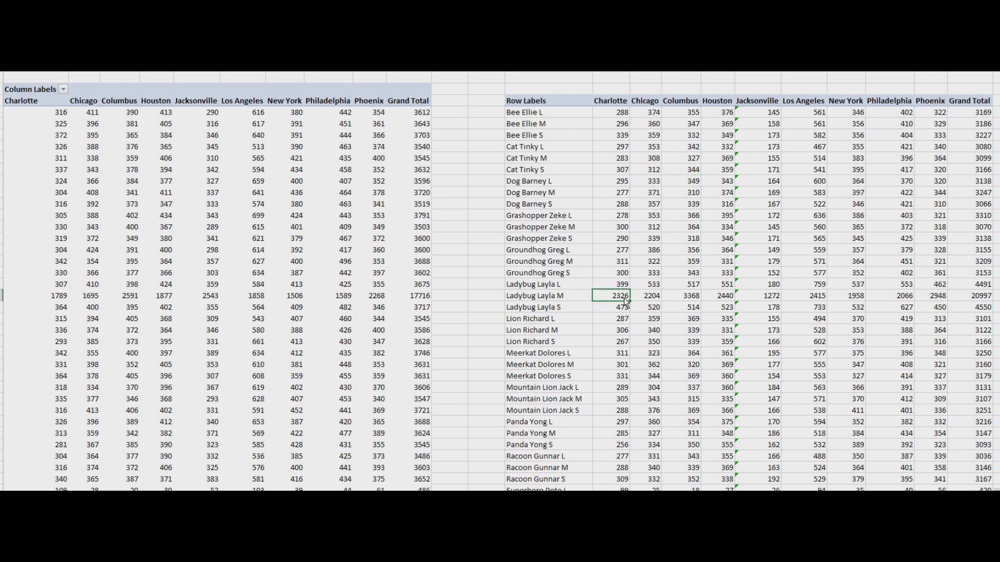
pyautogui.click(651, 296)
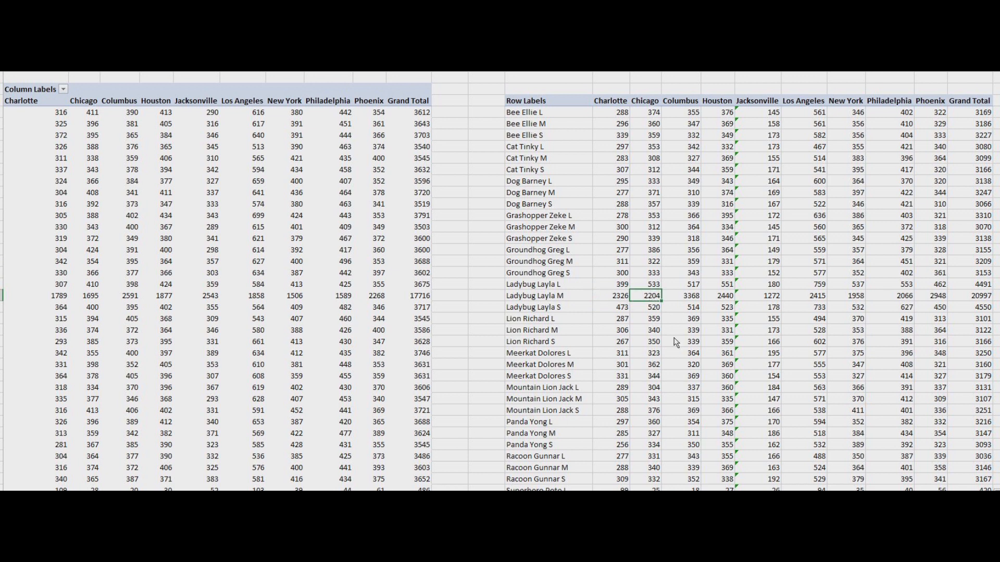
pyautogui.click(775, 125)
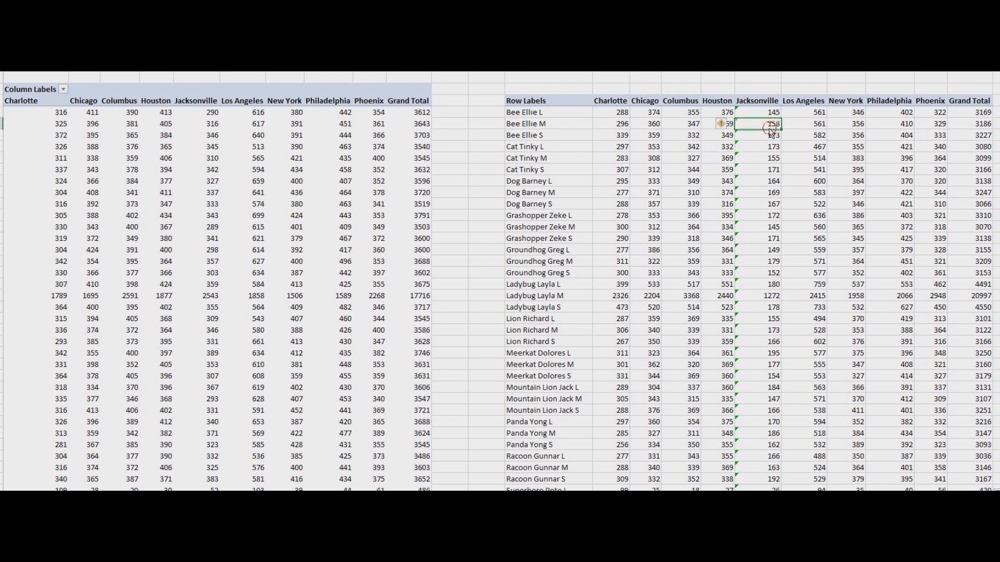
pyautogui.click(773, 147)
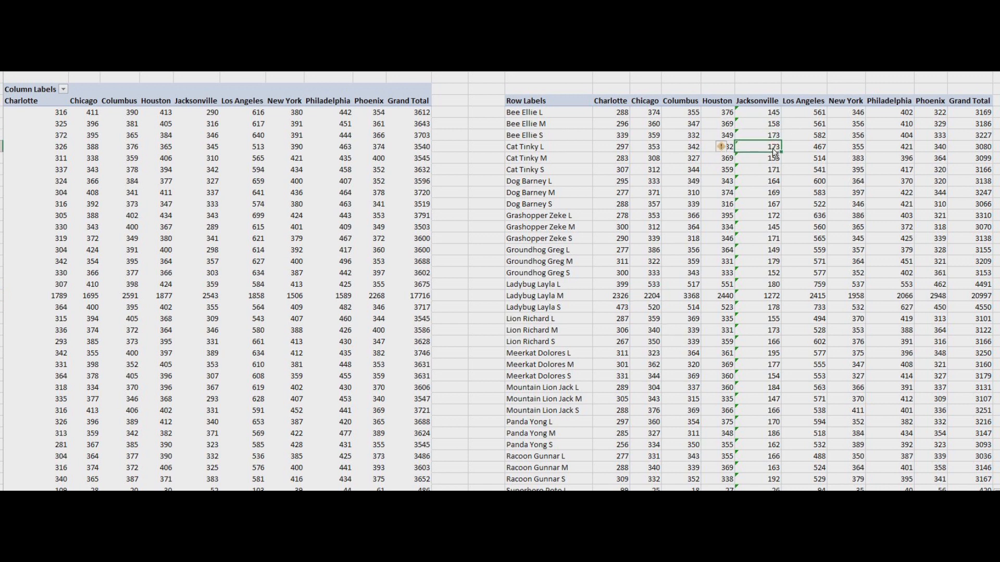
pyautogui.click(775, 185)
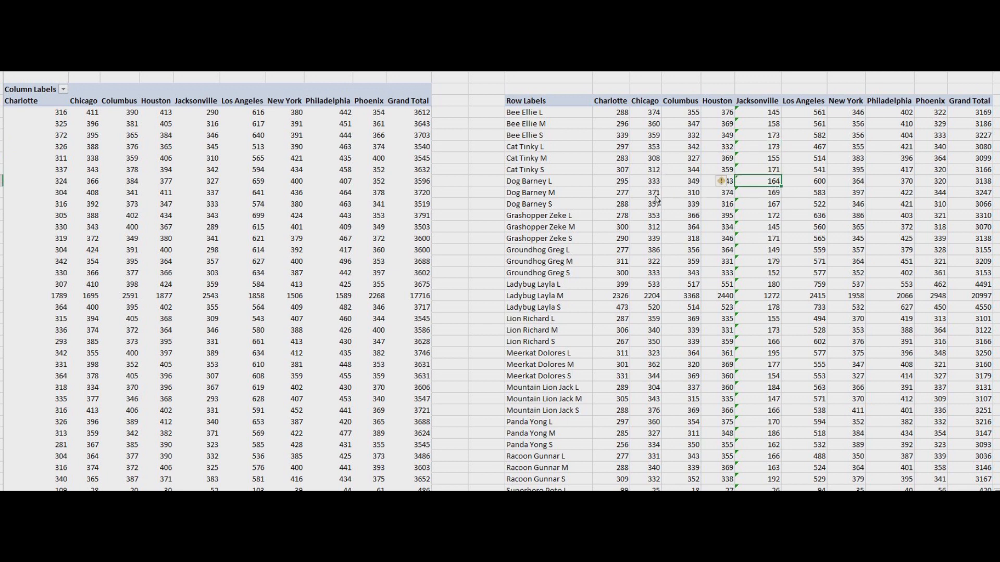
pyautogui.click(650, 297)
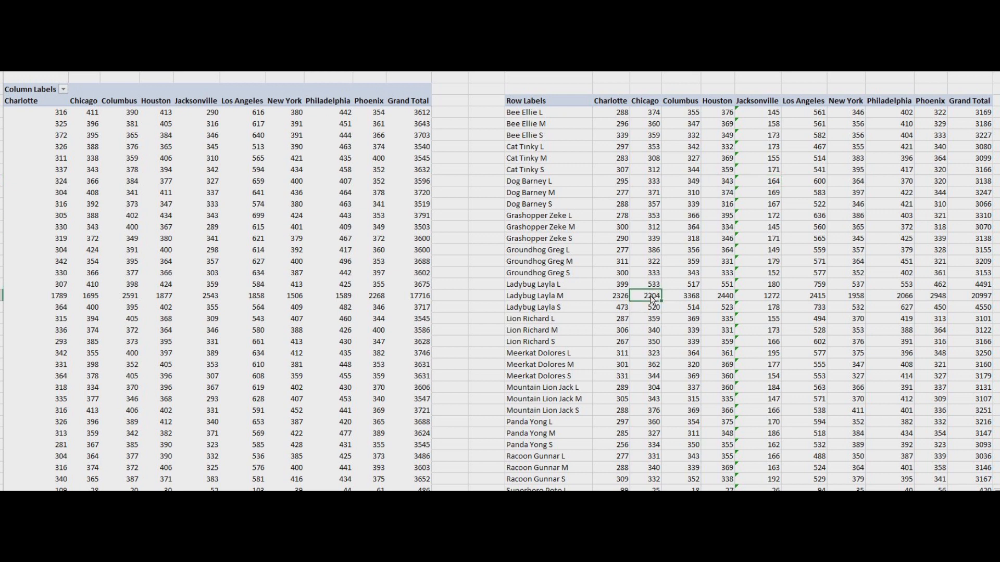
pyautogui.click(819, 300)
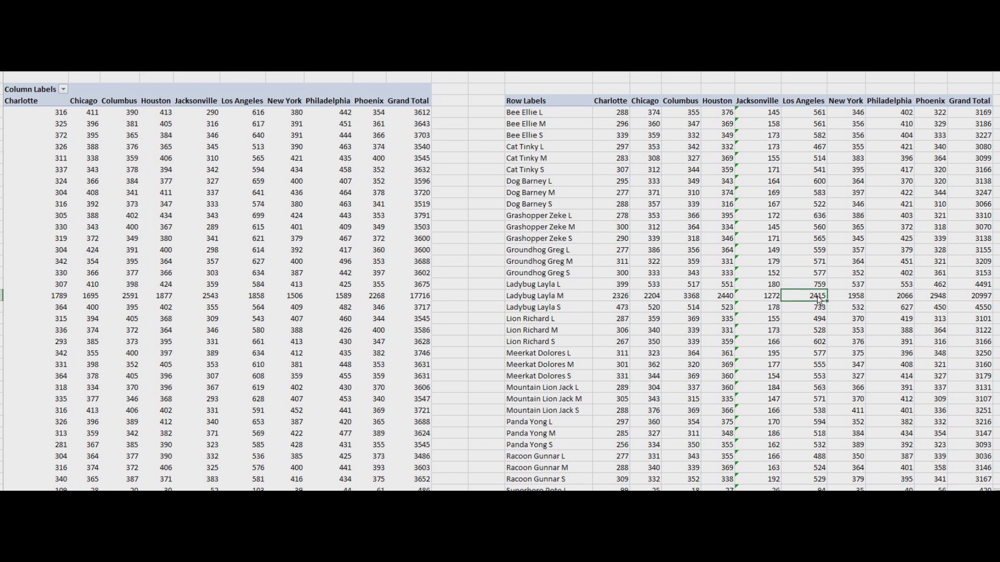
pyautogui.click(818, 265)
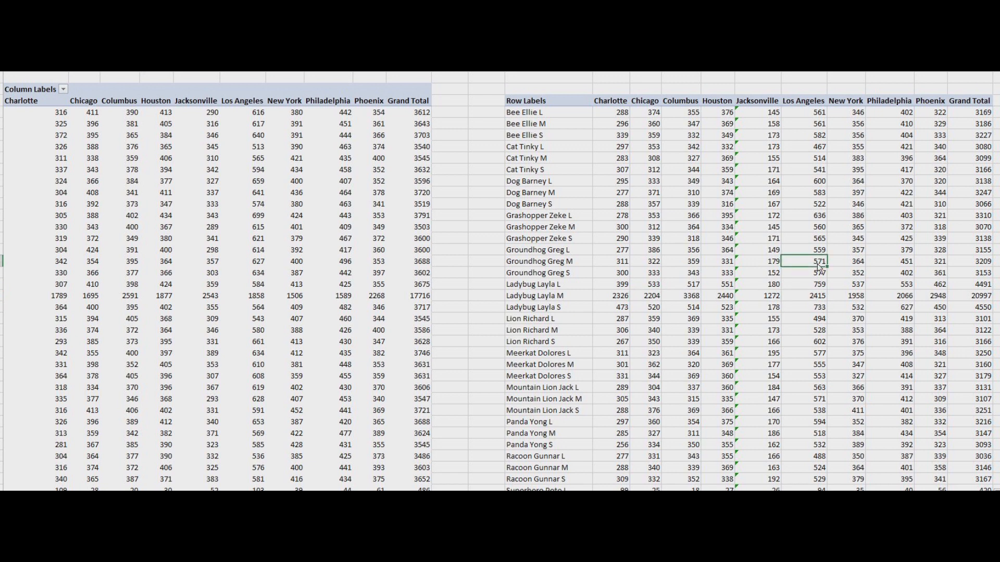
pyautogui.click(823, 376)
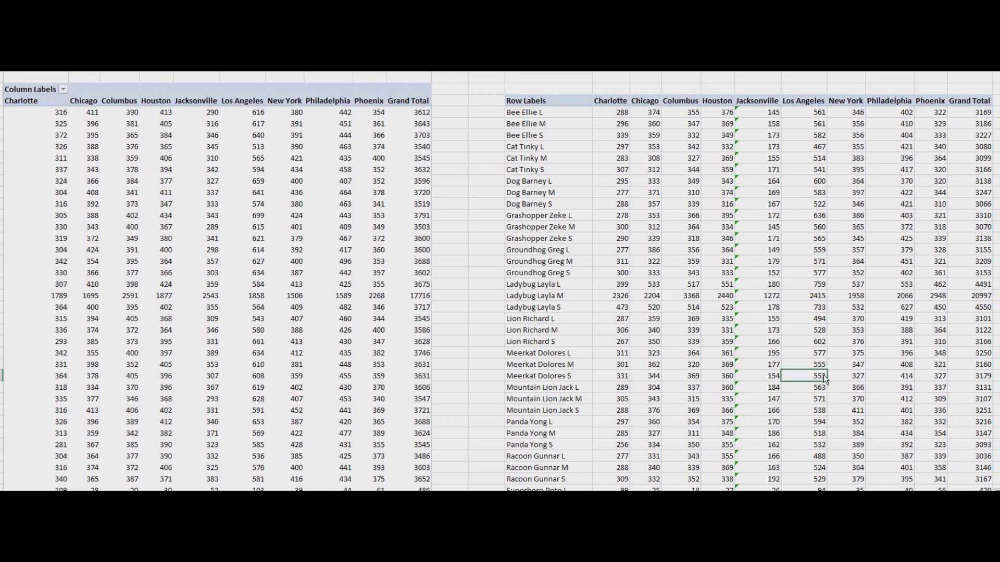
pyautogui.press('Up')
pyautogui.click(816, 320)
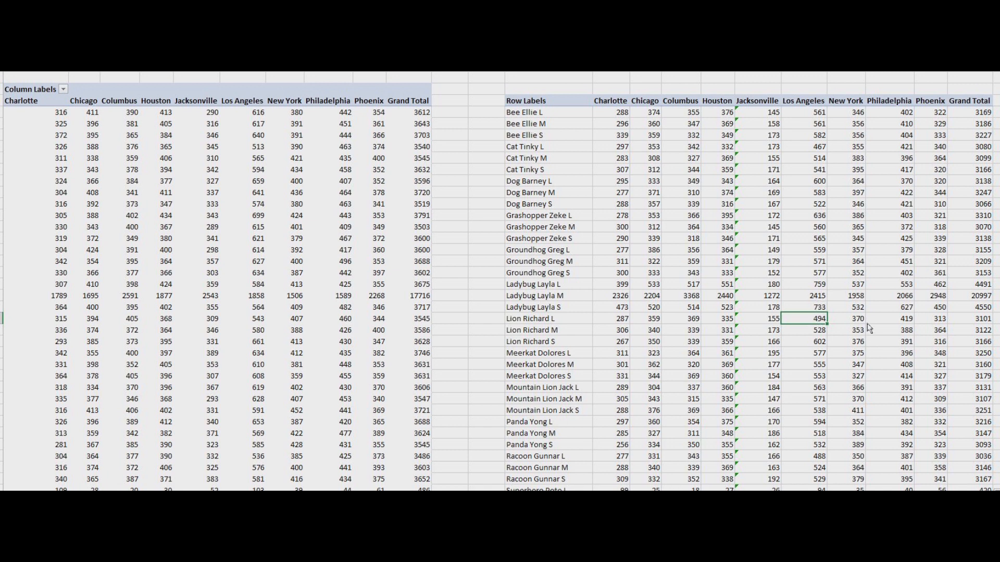
pyautogui.click(858, 300)
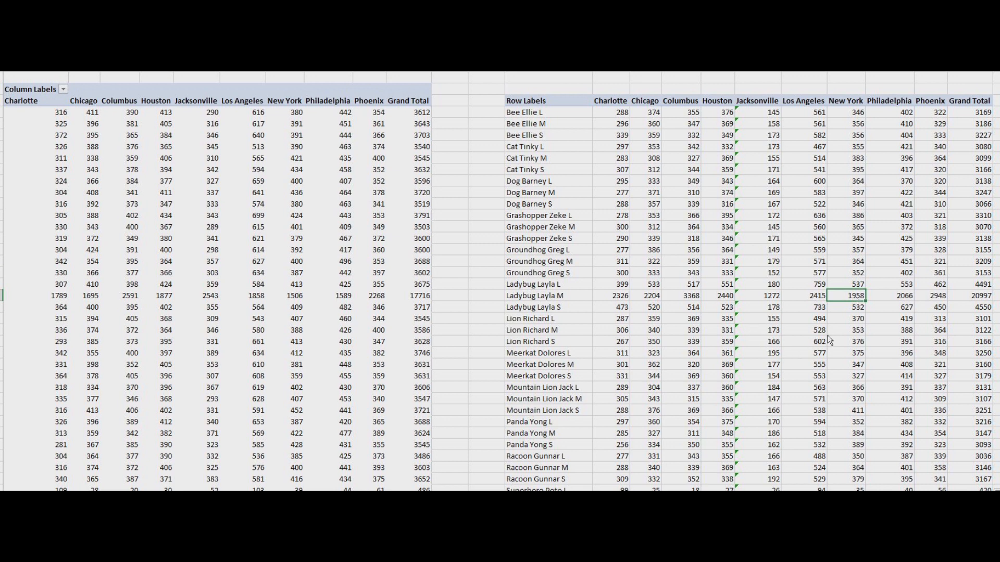
pyautogui.click(825, 333)
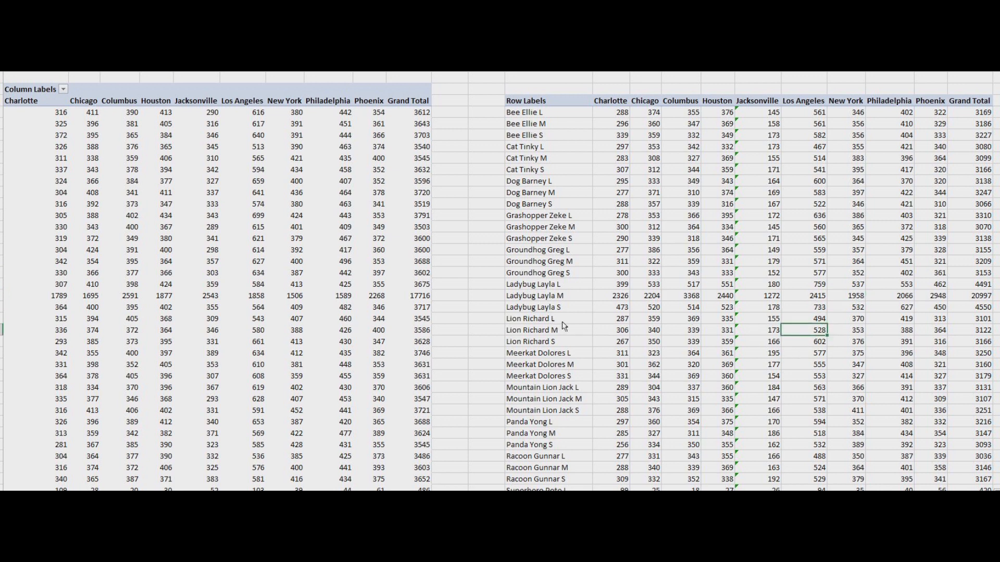
pyautogui.click(699, 335)
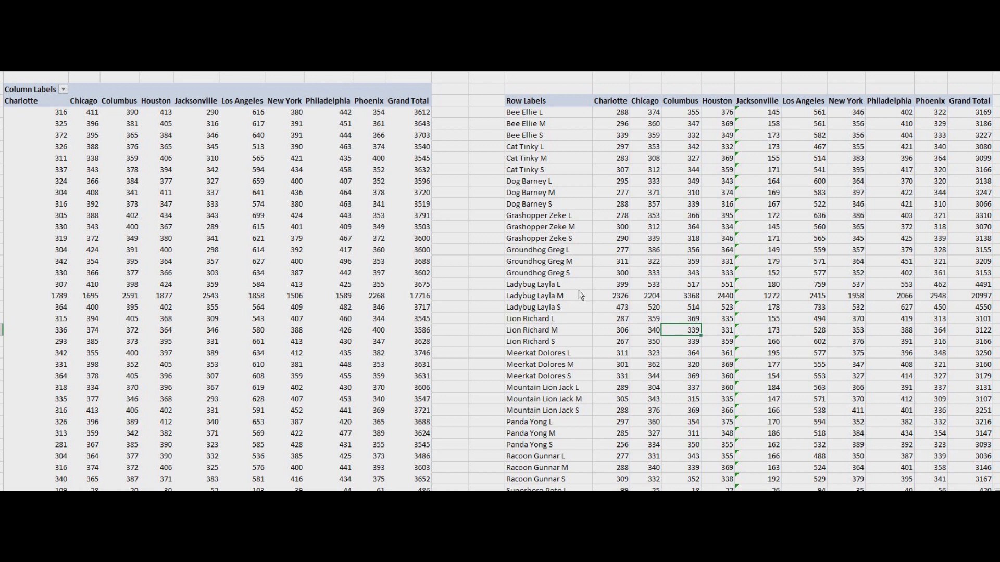
pyautogui.click(621, 332)
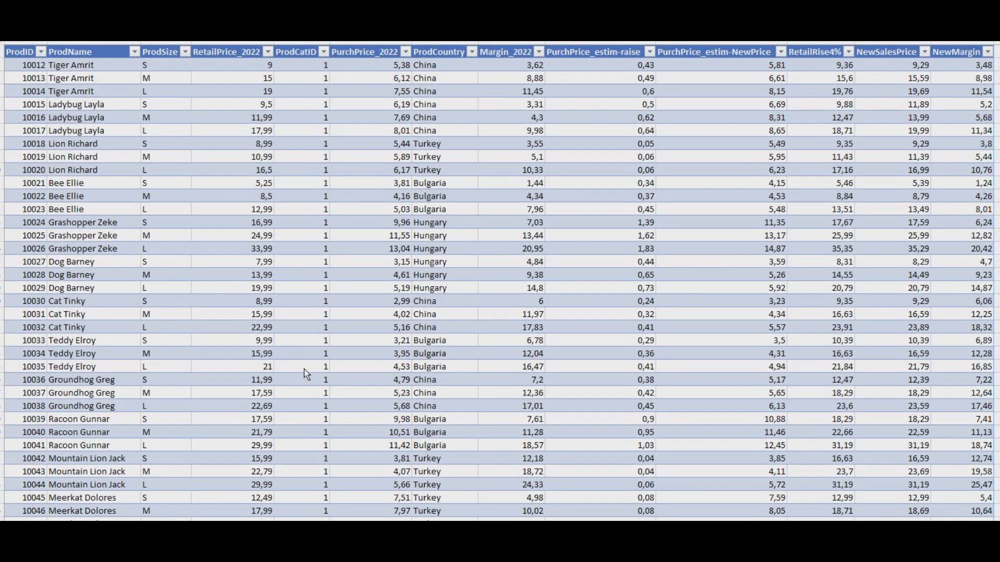
# Step: Examine the RetailPrice_2022, RetailRise4% and NewSalesPrice values of the Tiger Amrit products in the product table
pyautogui.click(213, 259)
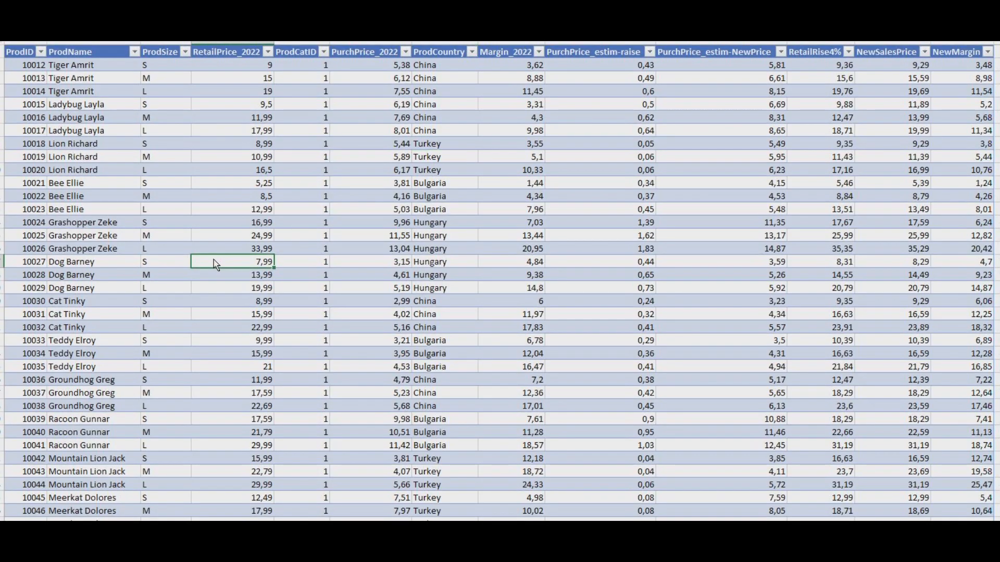
pyautogui.click(247, 78)
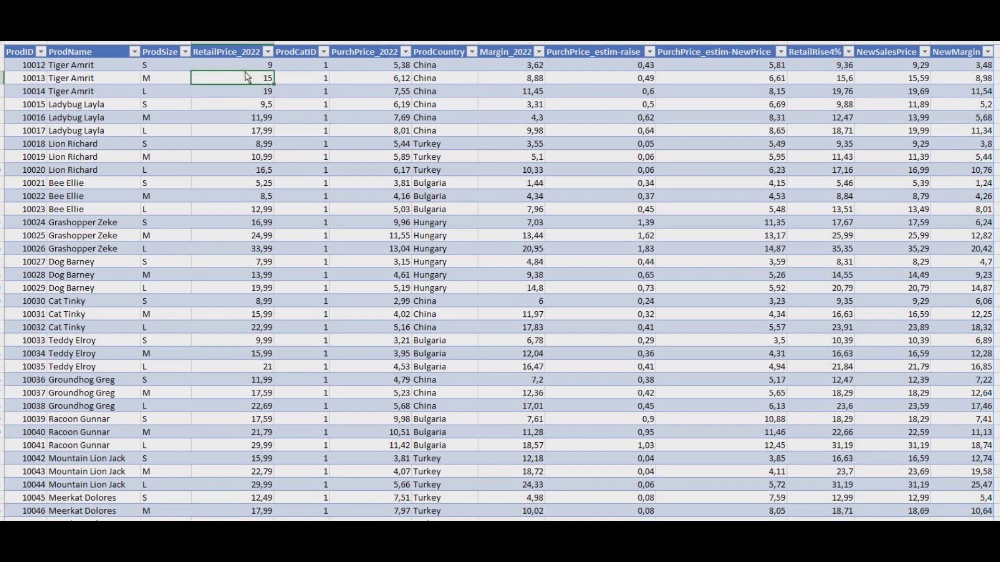
pyautogui.click(251, 67)
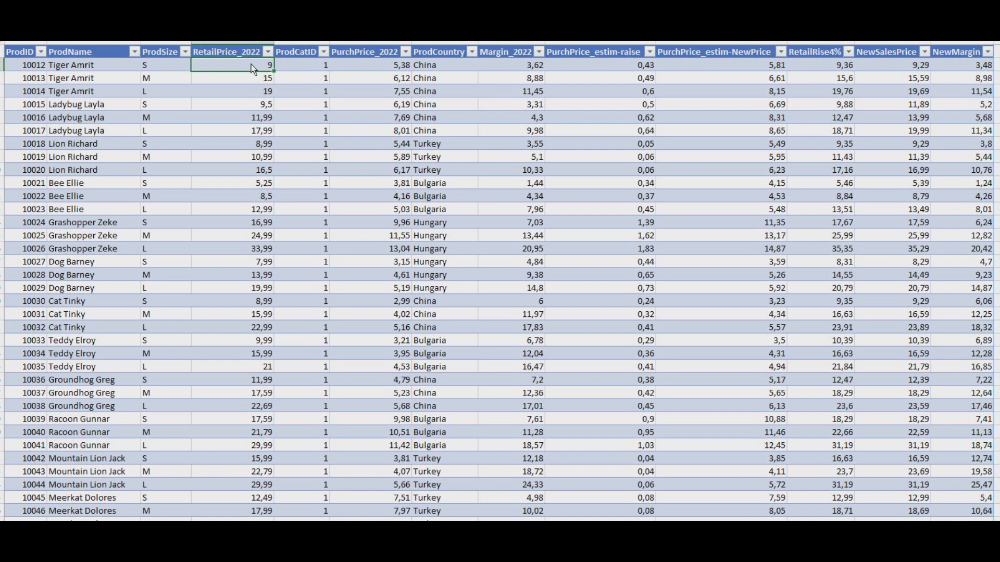
pyautogui.click(891, 67)
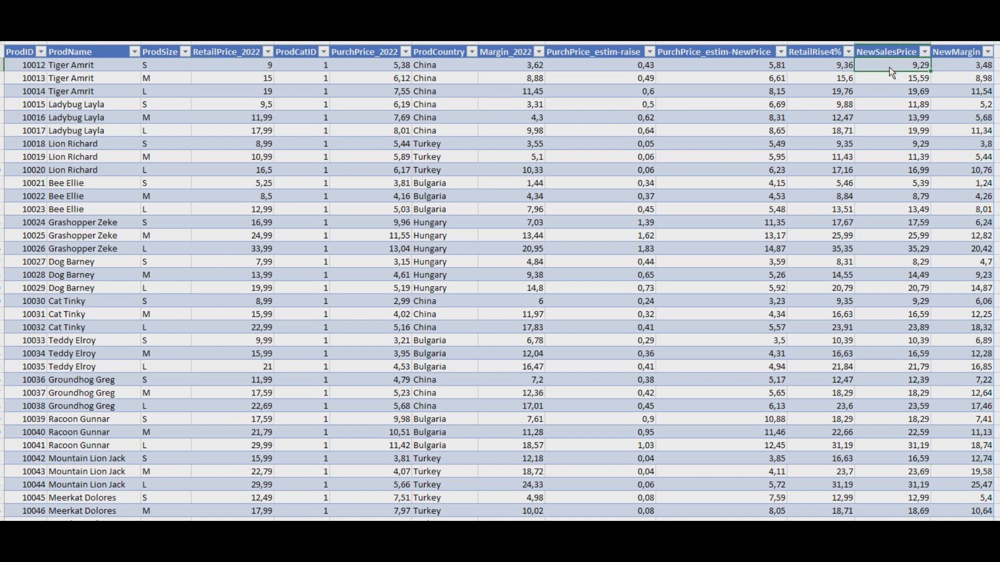
pyautogui.click(830, 68)
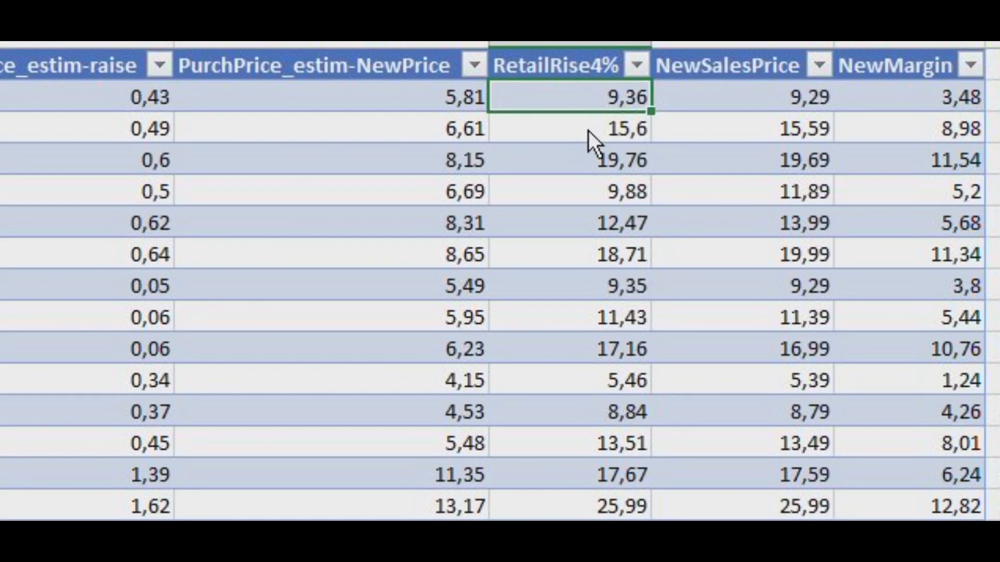
pyautogui.click(589, 130)
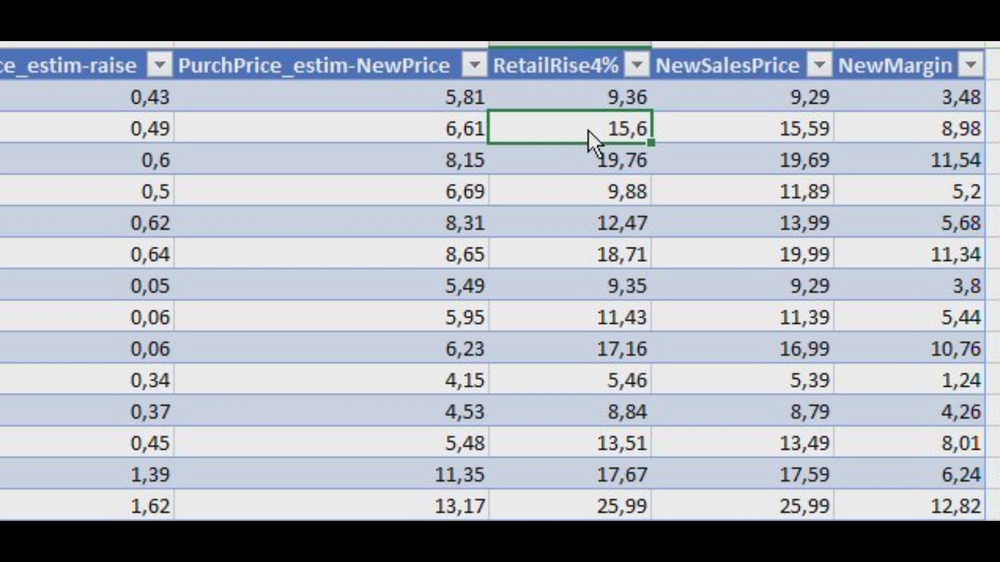
pyautogui.click(793, 90)
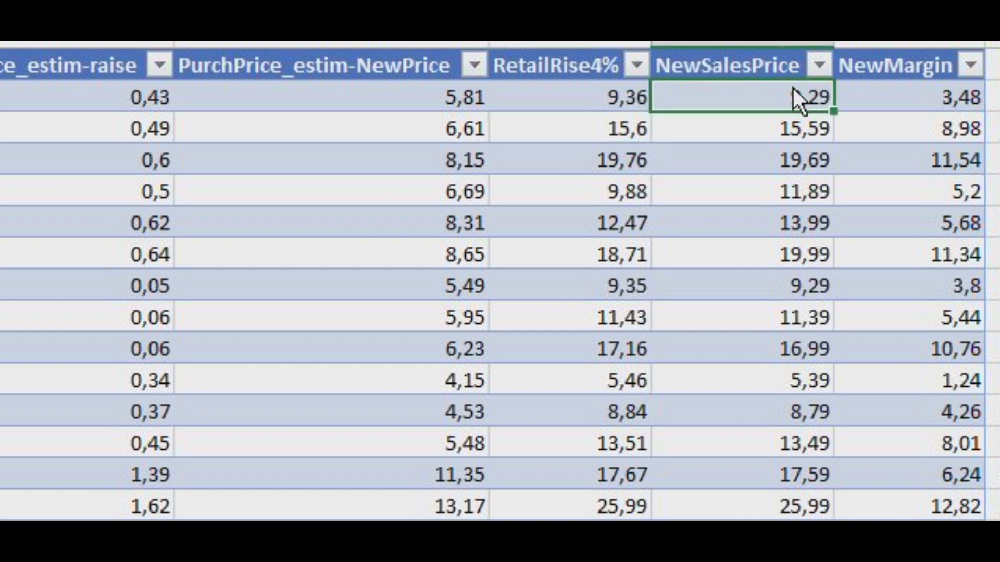
pyautogui.click(793, 131)
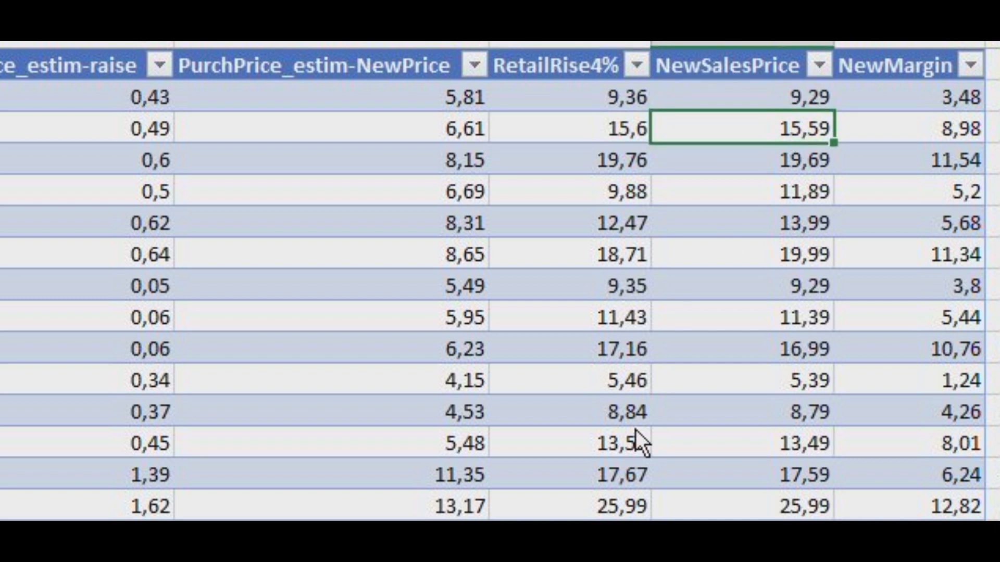
# Step: Compare RetailRise4% with NewSalesPrice row by row from the Ladybug Layla products through Bee Ellie M
pyautogui.press('Down')
pyautogui.press('Down')
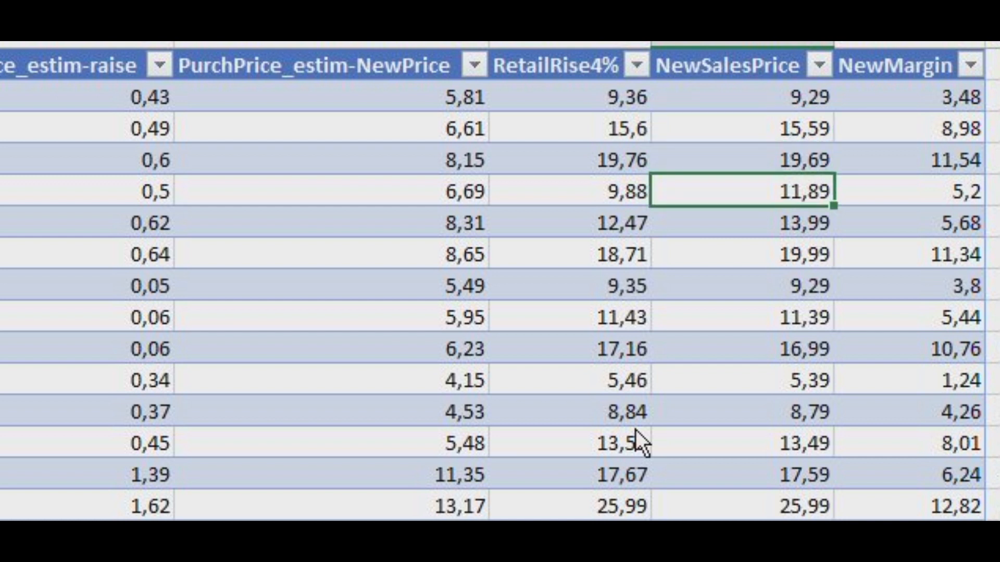
pyautogui.press('Left')
pyautogui.press('Up')
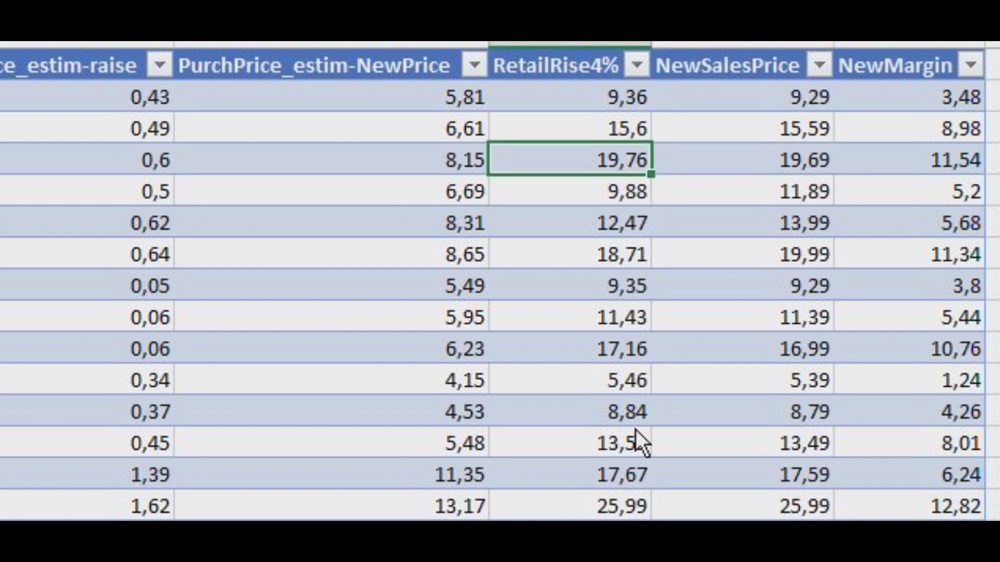
pyautogui.press('Down')
pyautogui.press('Down')
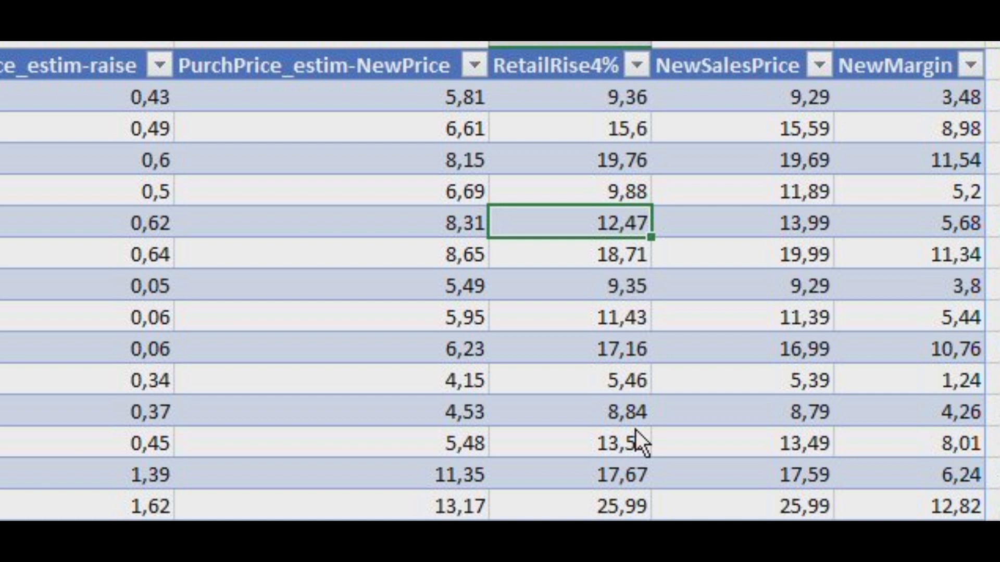
pyautogui.press('Down')
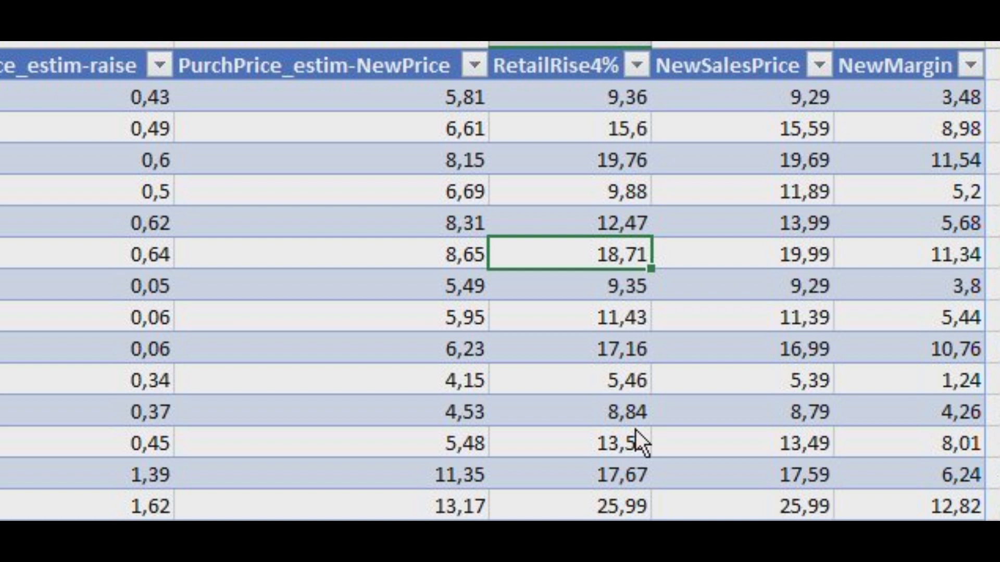
pyautogui.press('Down')
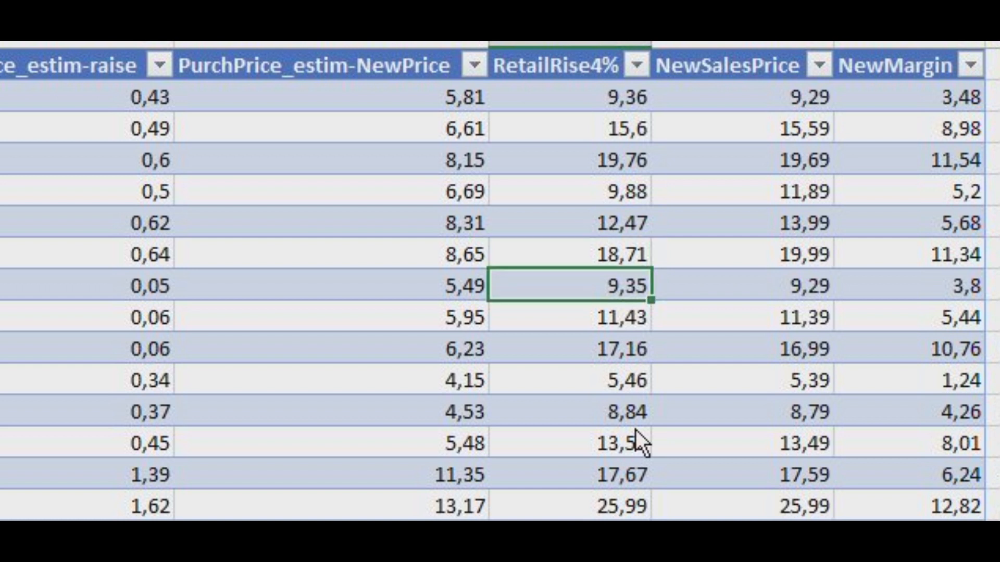
pyautogui.press('Right')
pyautogui.press('Up')
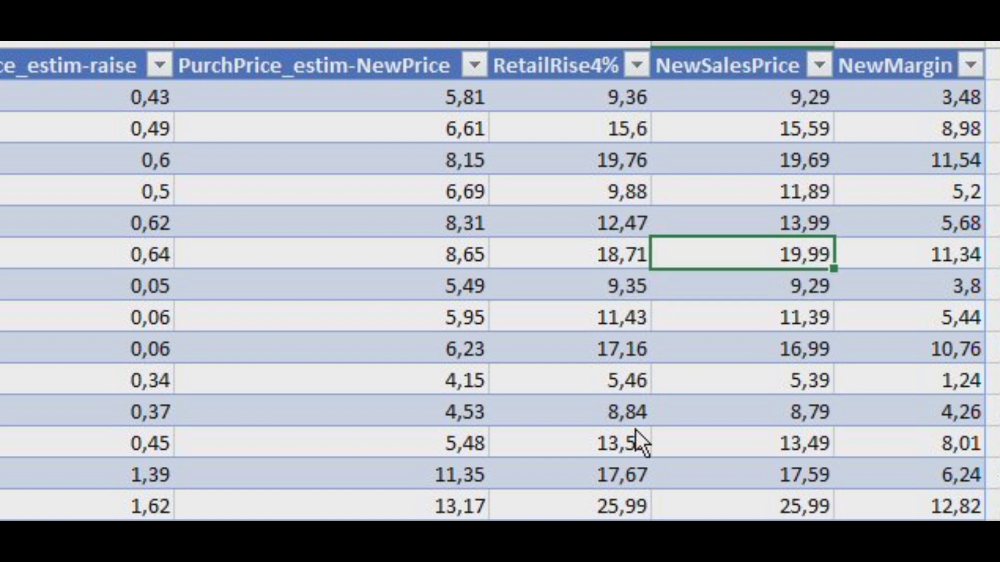
pyautogui.press('Down')
pyautogui.press('Down')
pyautogui.press('Down')
pyautogui.press('Down')
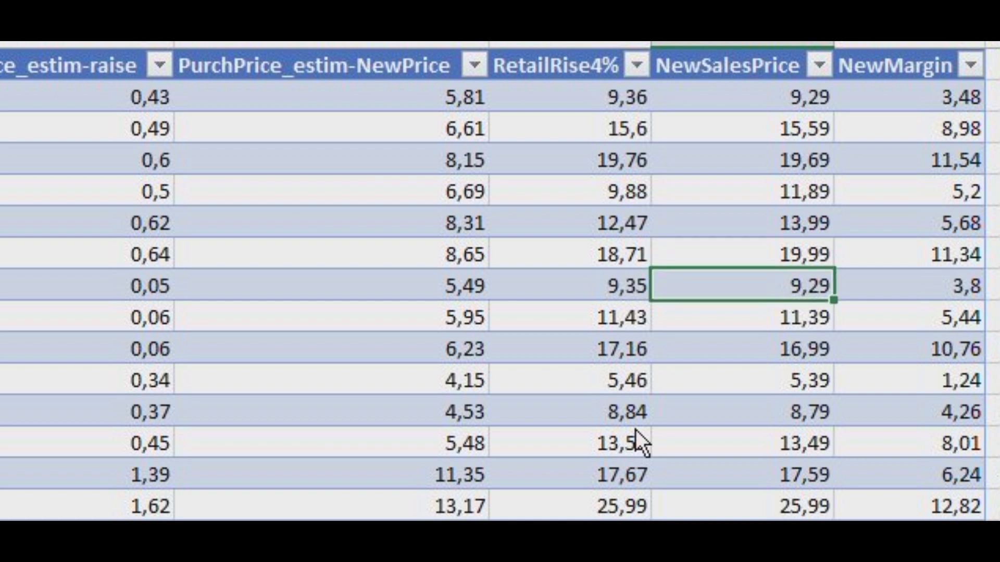
pyautogui.press('Left')
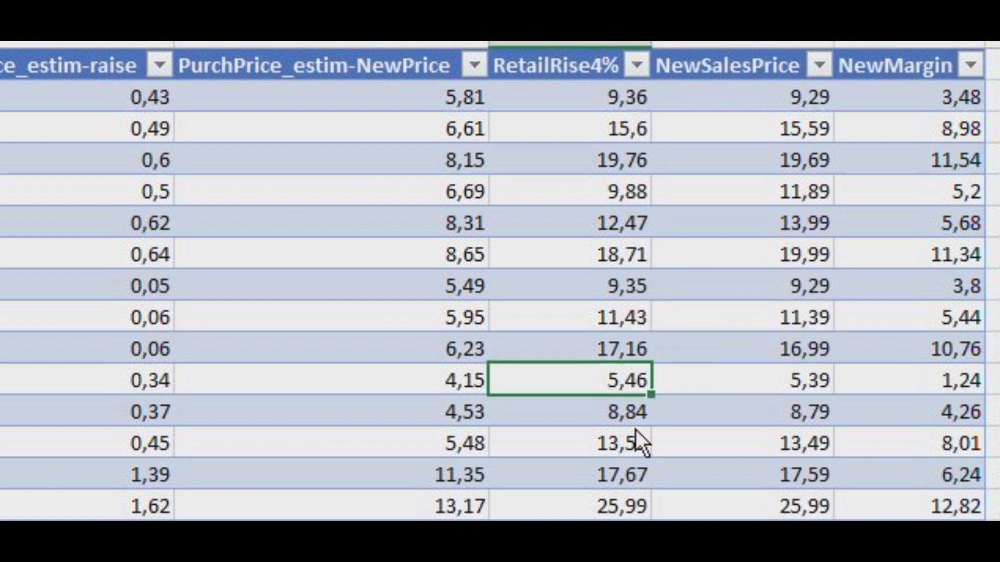
pyautogui.press('Right')
pyautogui.press('Down')
pyautogui.press('Left')
pyautogui.press('Right')
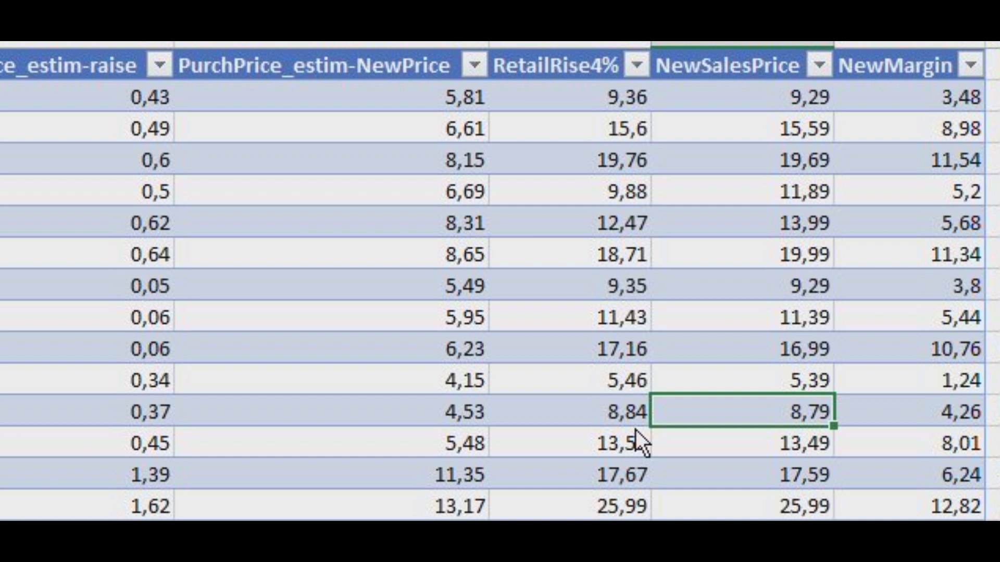
pyautogui.press('Left')
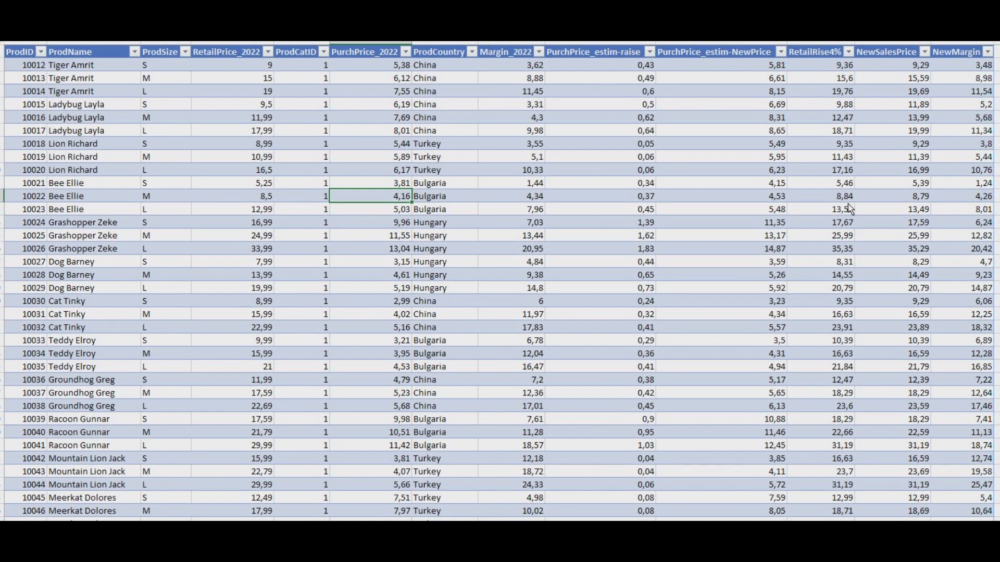
# Step: Review the product table's country, Margin_2022, estimated purchase price raise and new purchase price columns, moving on toward NewMargin
pyautogui.press('Right')
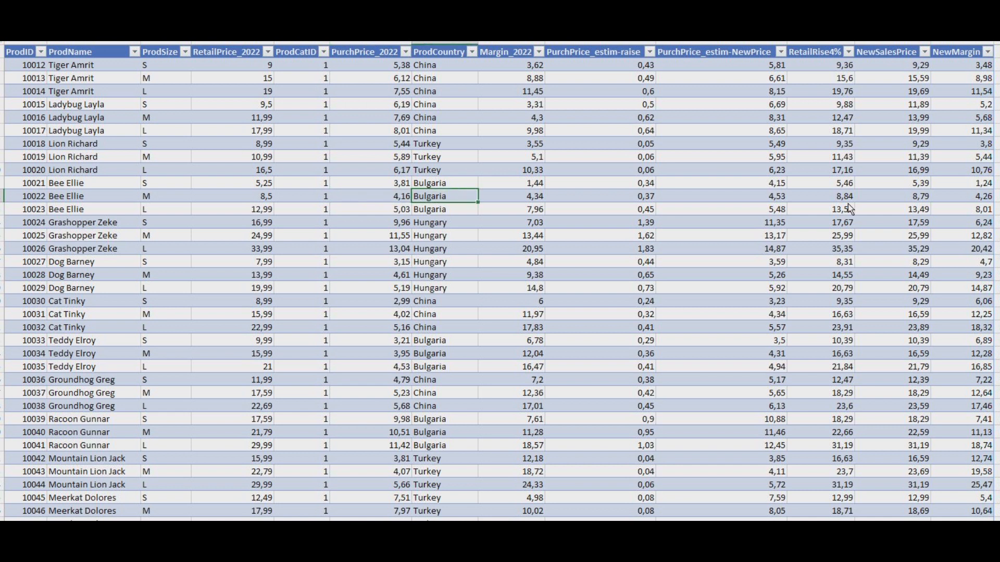
pyautogui.press('Down')
pyautogui.press('Right')
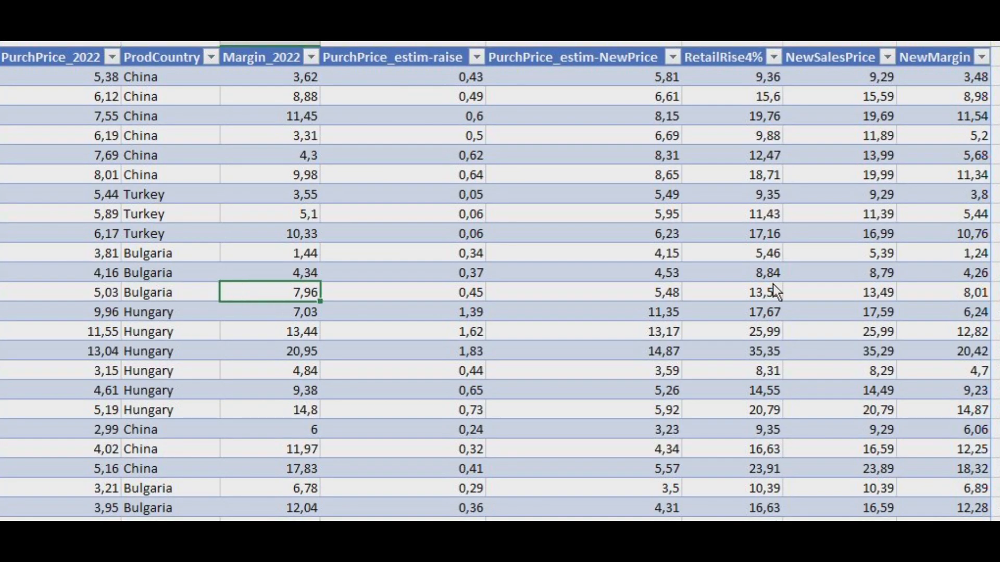
pyautogui.press('Right')
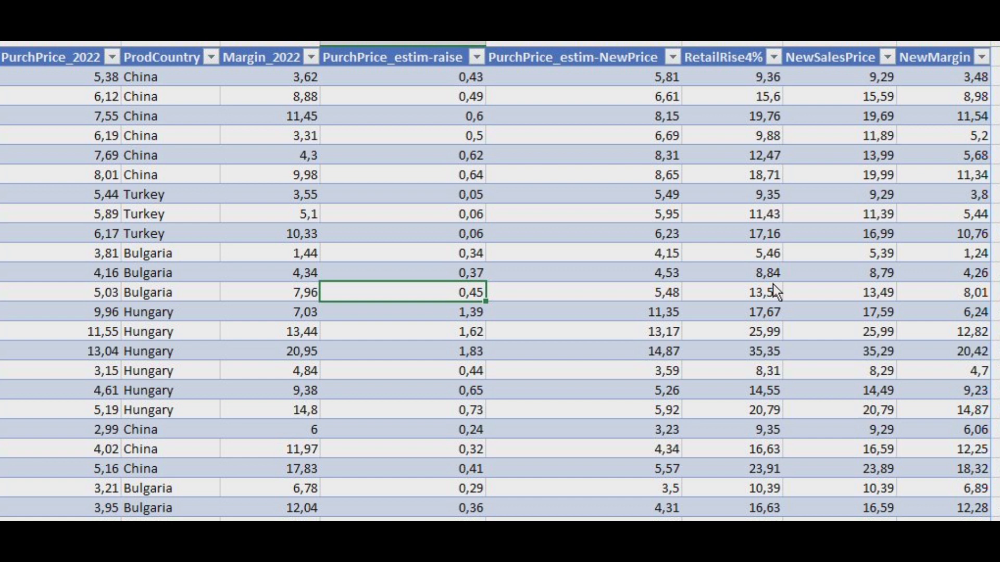
pyautogui.press('Down')
pyautogui.press('Up')
pyautogui.press('Up')
pyautogui.press('Up')
pyautogui.press('Up')
pyautogui.press('Up')
pyautogui.press('Up')
pyautogui.press('Up')
pyautogui.press('Up')
pyautogui.press('Up')
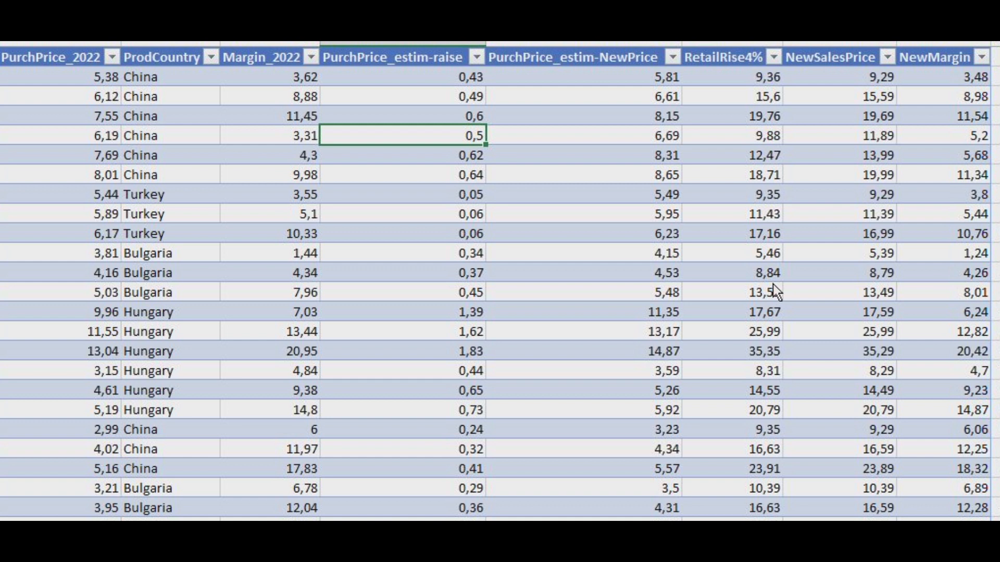
pyautogui.press('Right')
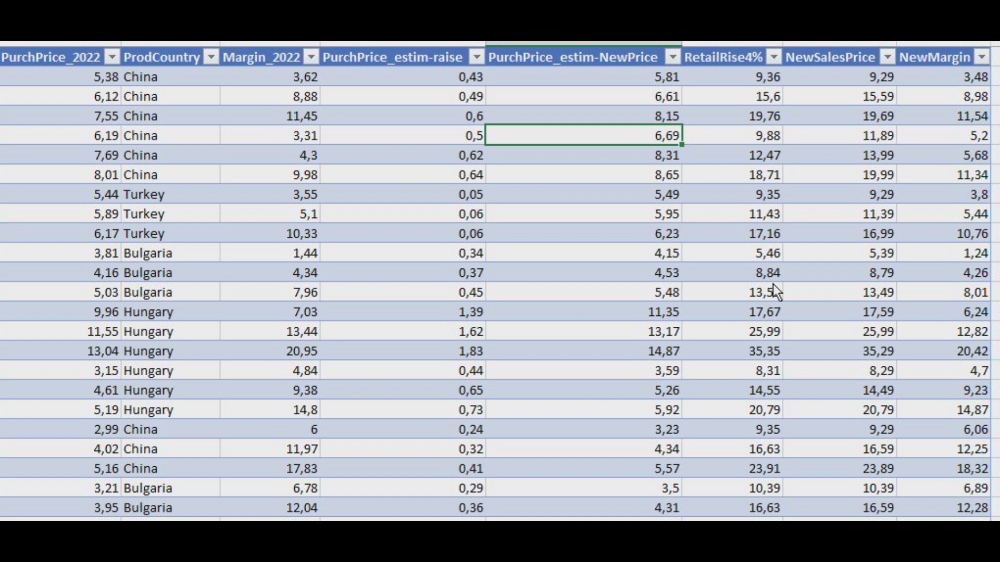
pyautogui.press('Right')
pyautogui.press('Right')
pyautogui.press('Right')
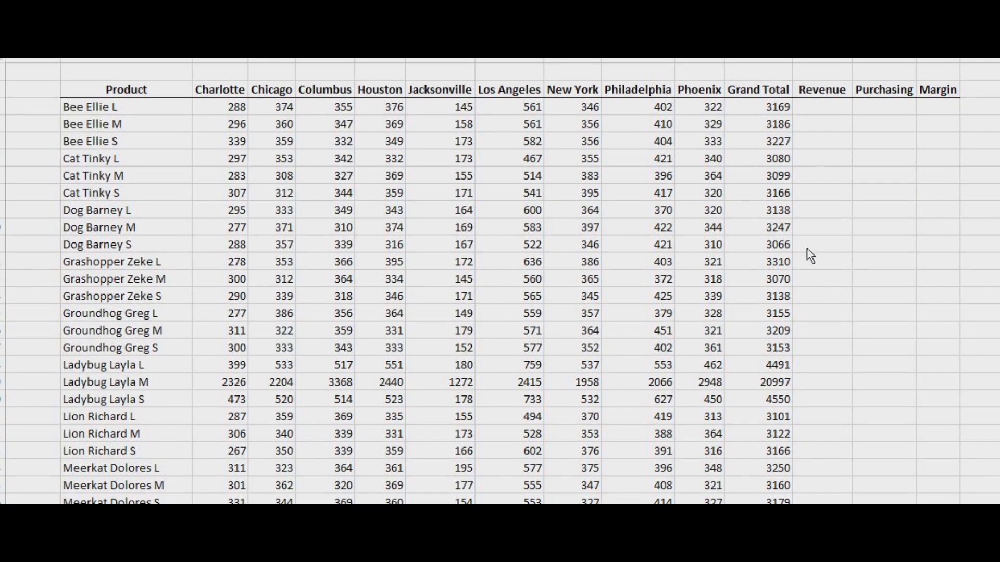
pyautogui.click(813, 116)
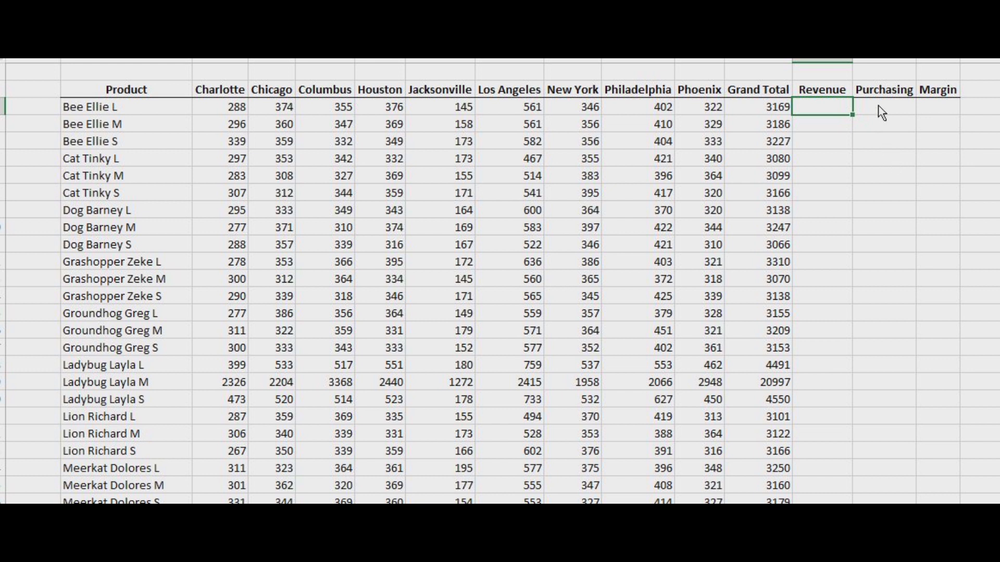
pyautogui.click(947, 105)
pyautogui.click(834, 109)
pyautogui.write('=VL')
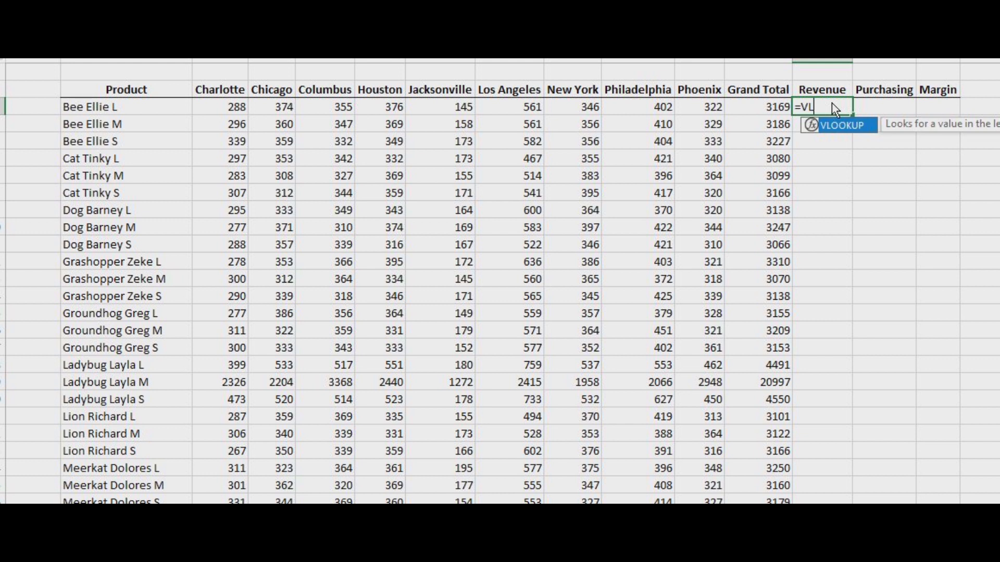
pyautogui.press('Tab')
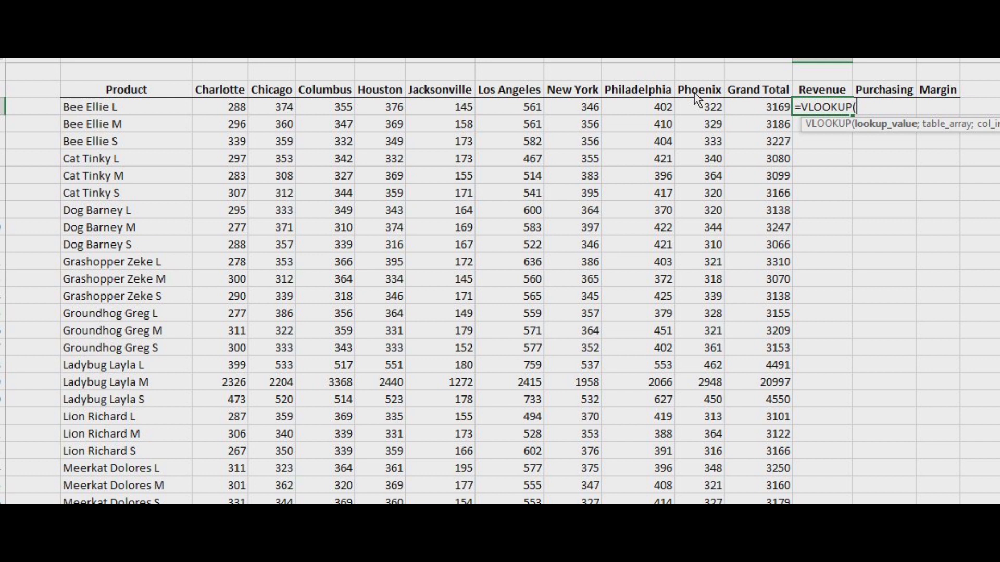
pyautogui.click(130, 110)
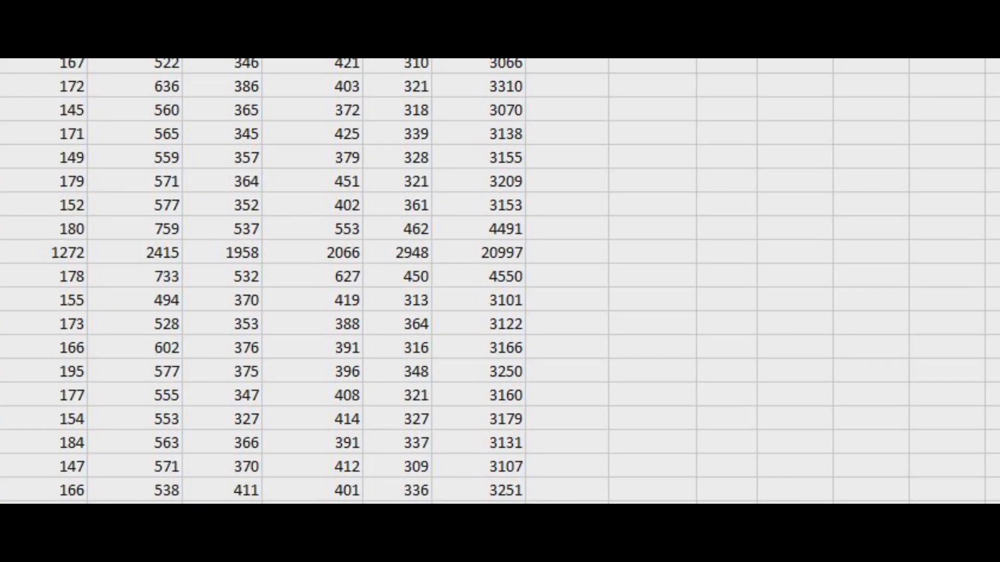
# Step: Set the VLOOKUP's Table_array argument to the dim_products columns from ProdName+Size through NewMargin
pyautogui.hotkey('shift', 'F3')
pyautogui.moveTo(515, 103); pyautogui.dragTo(397, 104)
pyautogui.click(457, 181)
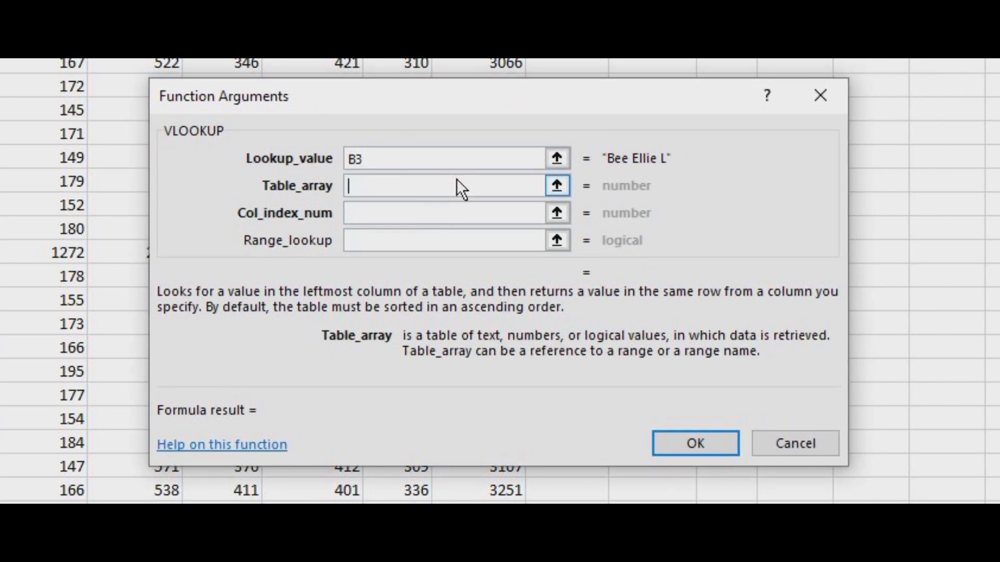
pyautogui.click(208, 503)
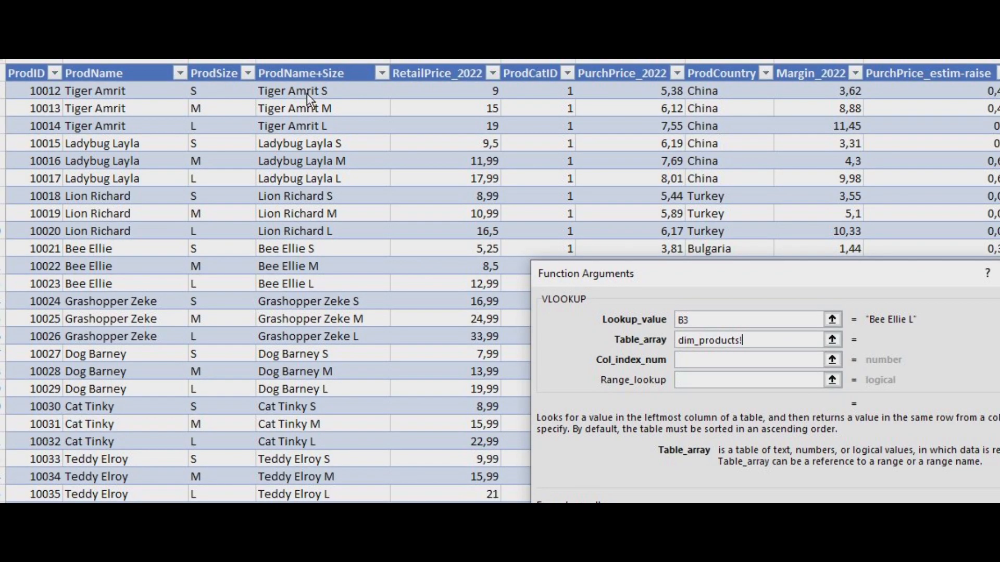
pyautogui.moveTo(307, 94); pyautogui.dragTo(998, 476)
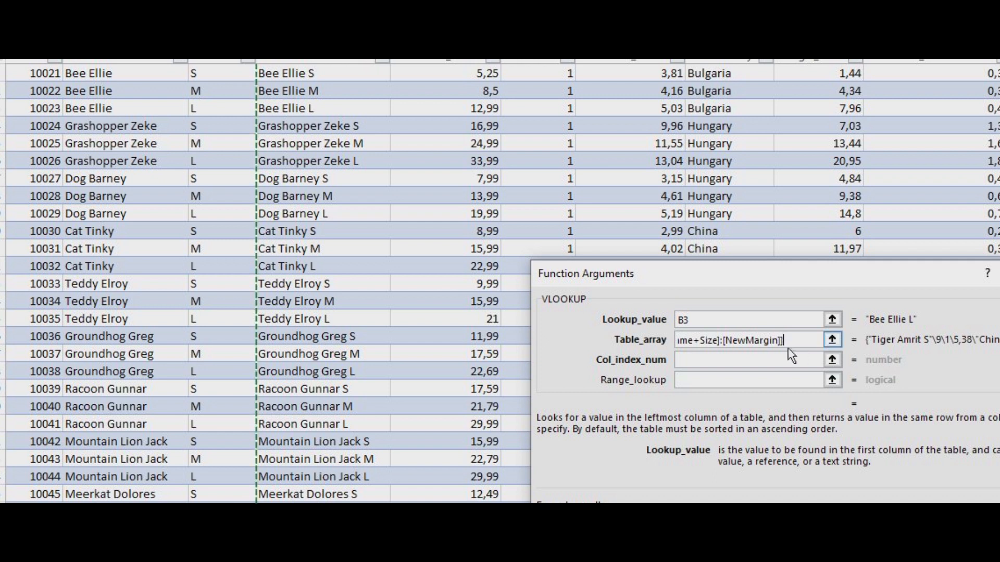
pyautogui.click(793, 362)
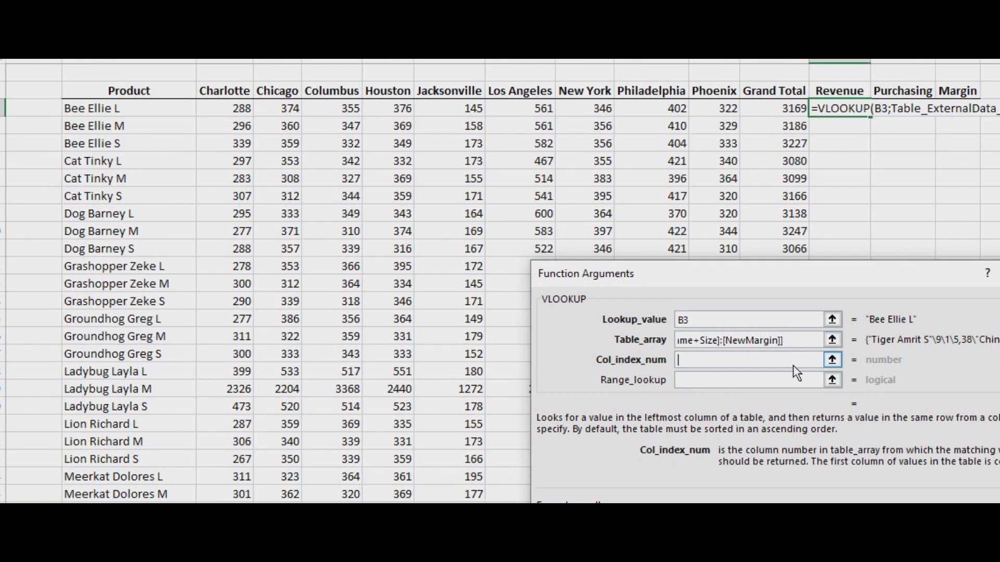
pyautogui.write('10')
pyautogui.click(761, 387)
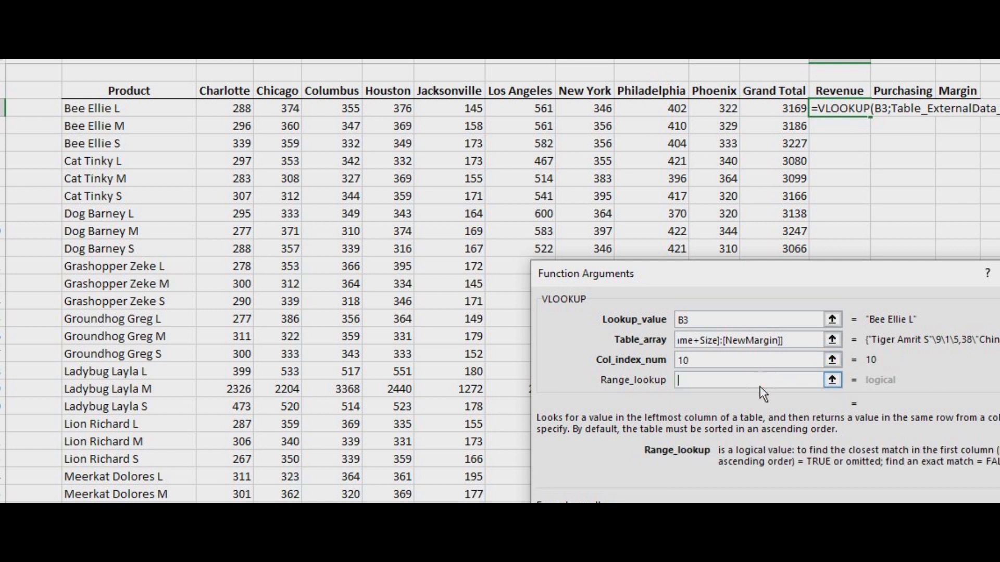
pyautogui.write('0')
pyautogui.press('Return')
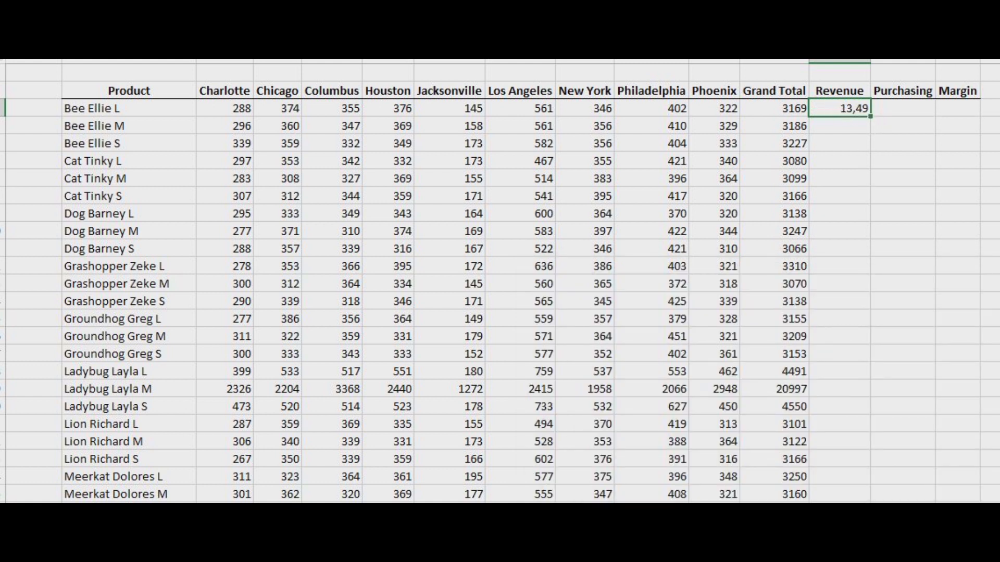
pyautogui.press('F2')
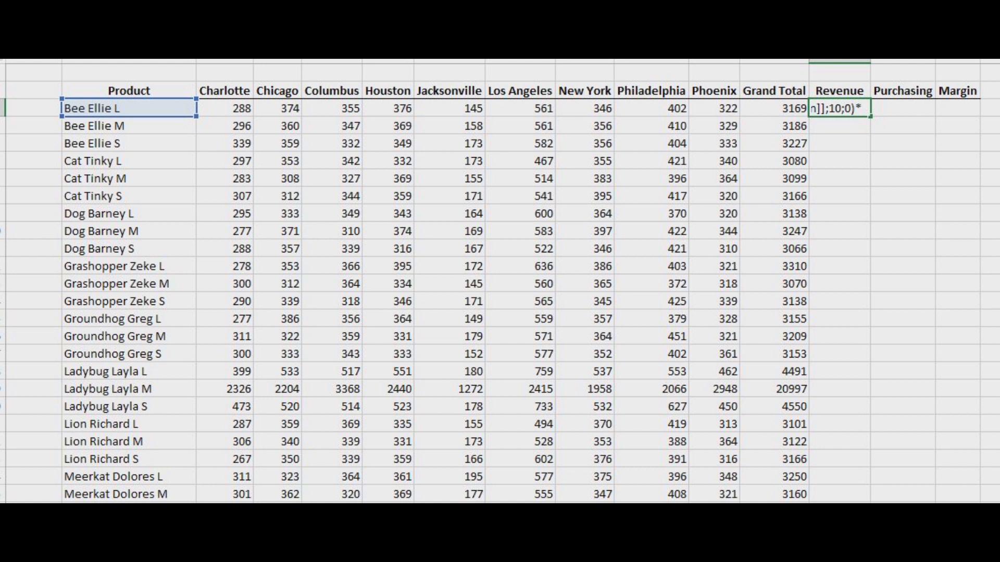
pyautogui.write('*')
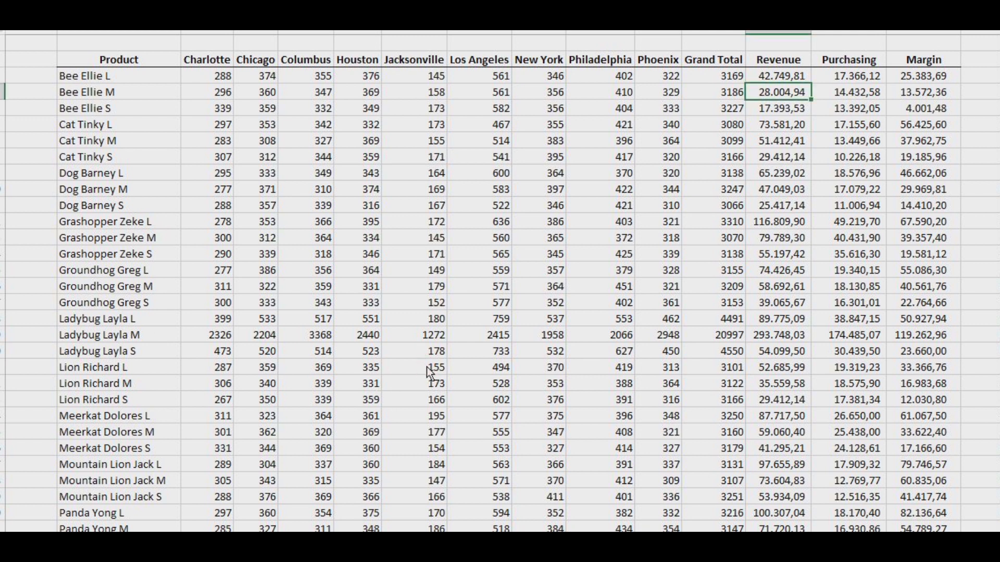
pyautogui.click(434, 341)
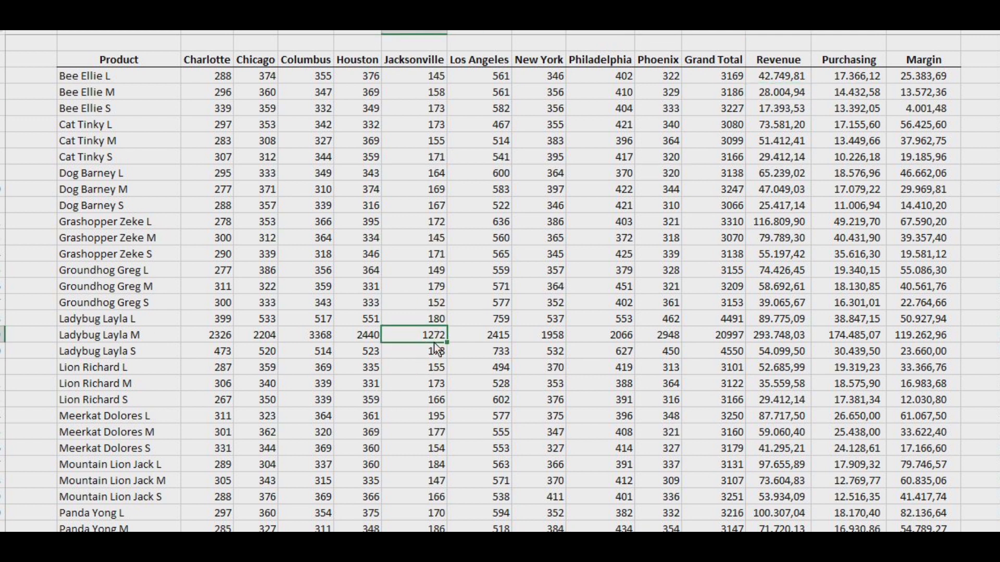
pyautogui.click(345, 310)
pyautogui.click(328, 307)
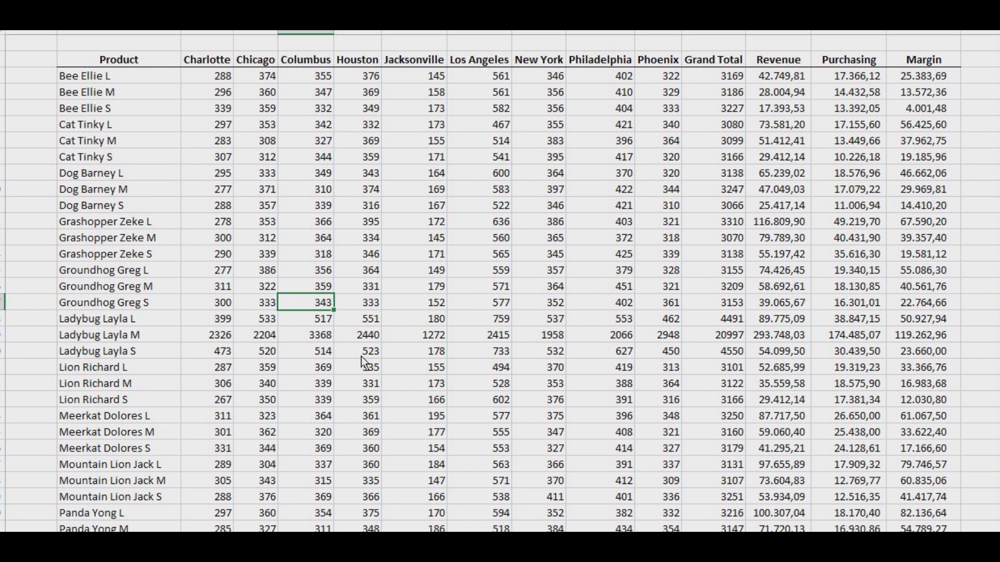
pyautogui.click(843, 152)
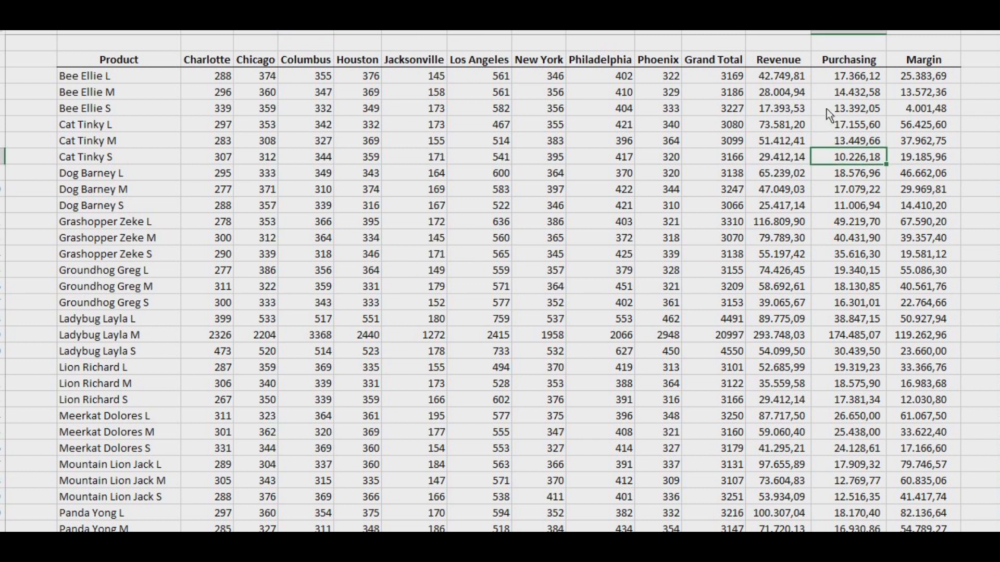
pyautogui.click(786, 77)
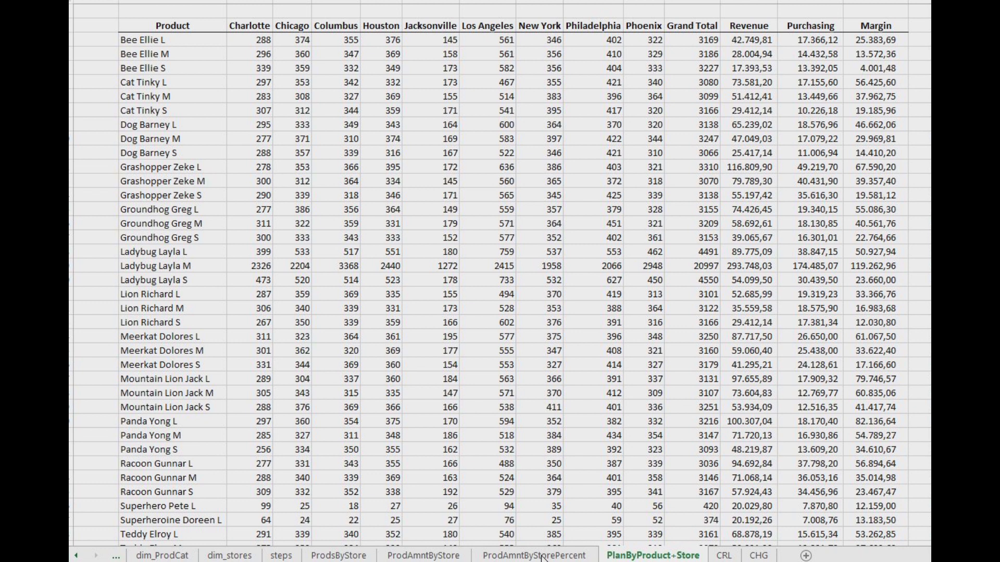
# Step: Create a copy of the PlanByProduct+Store sheet after the CHG sheet and rename it CLB
pyautogui.click(638, 558)
pyautogui.rightClick(637, 559)
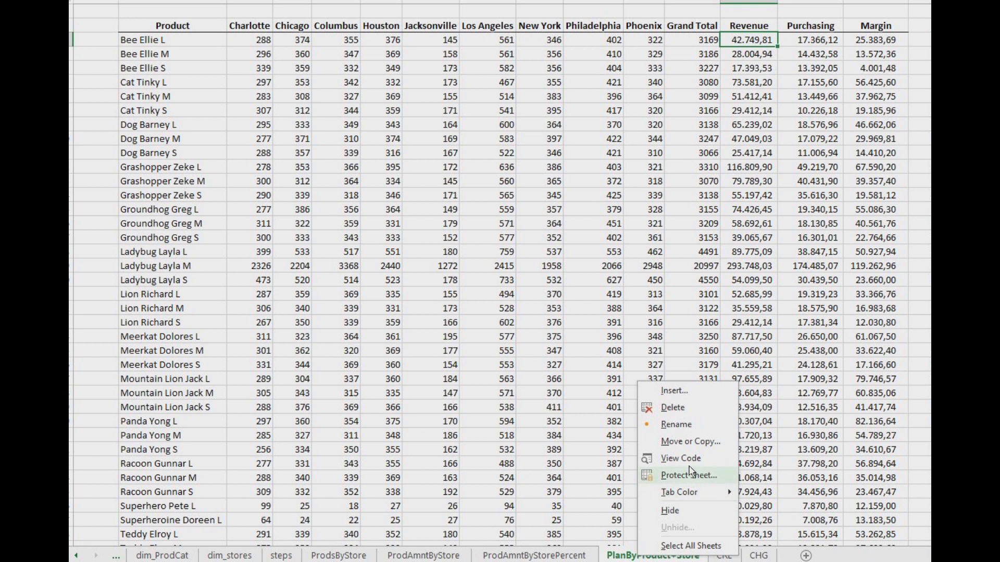
pyautogui.click(690, 443)
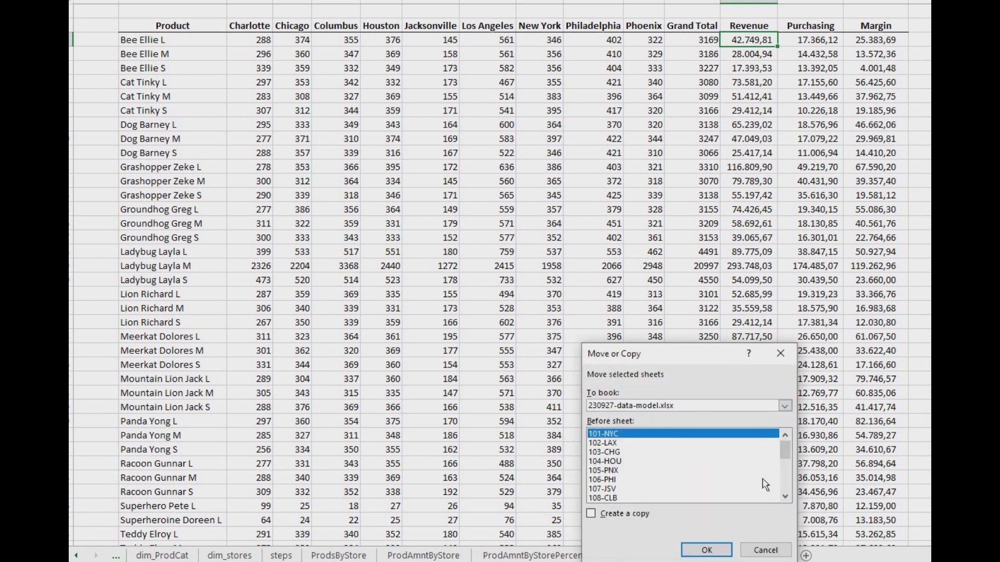
pyautogui.moveTo(785, 452); pyautogui.dragTo(785, 461)
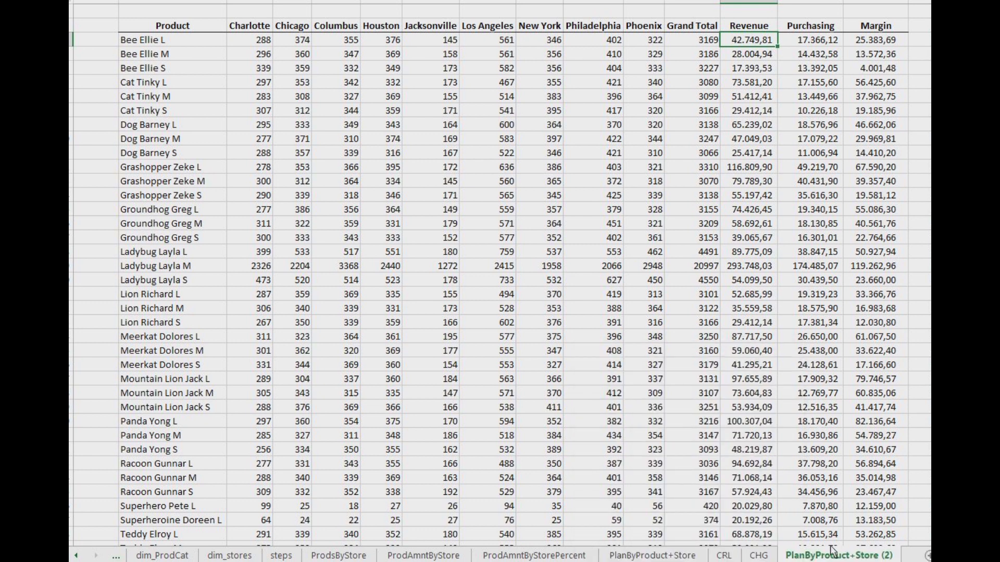
pyautogui.doubleClick(832, 556)
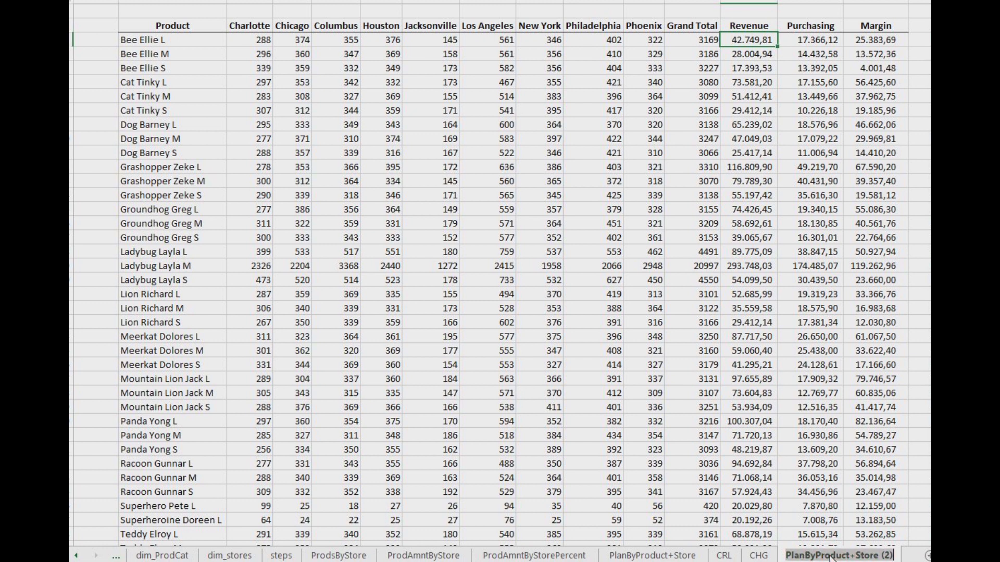
pyautogui.write('C')
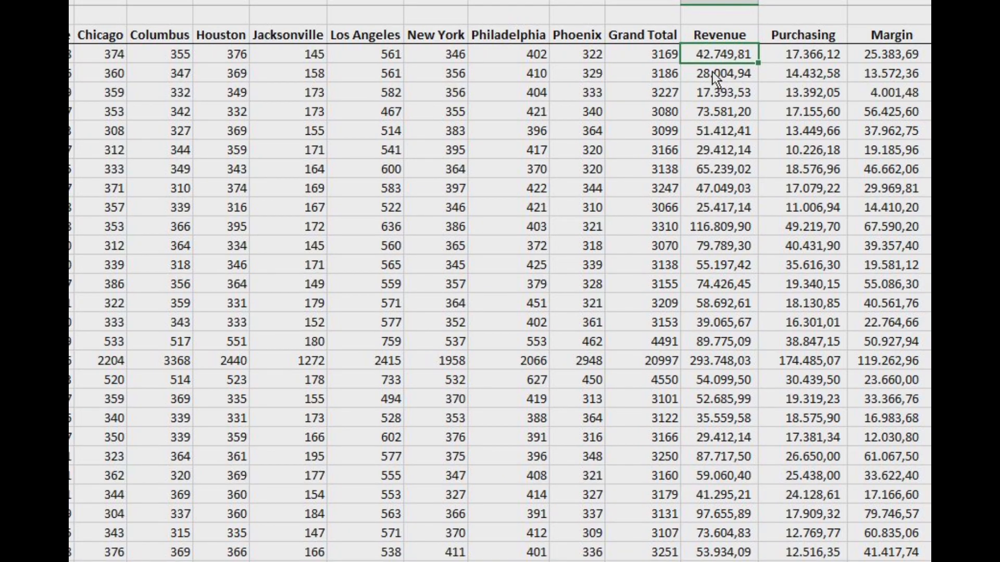
pyautogui.press('F2')
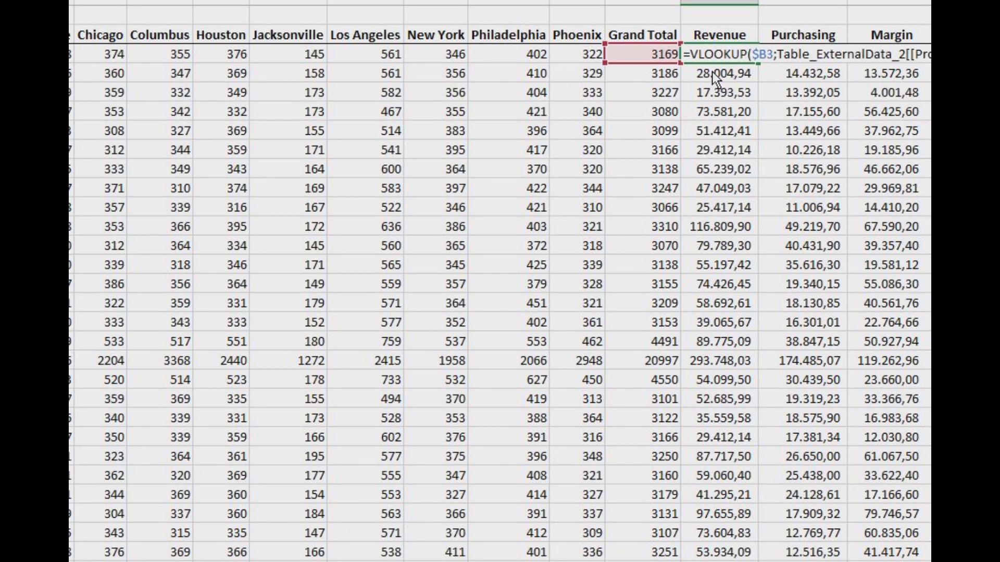
pyautogui.moveTo(647, 65); pyautogui.dragTo(177, 59)
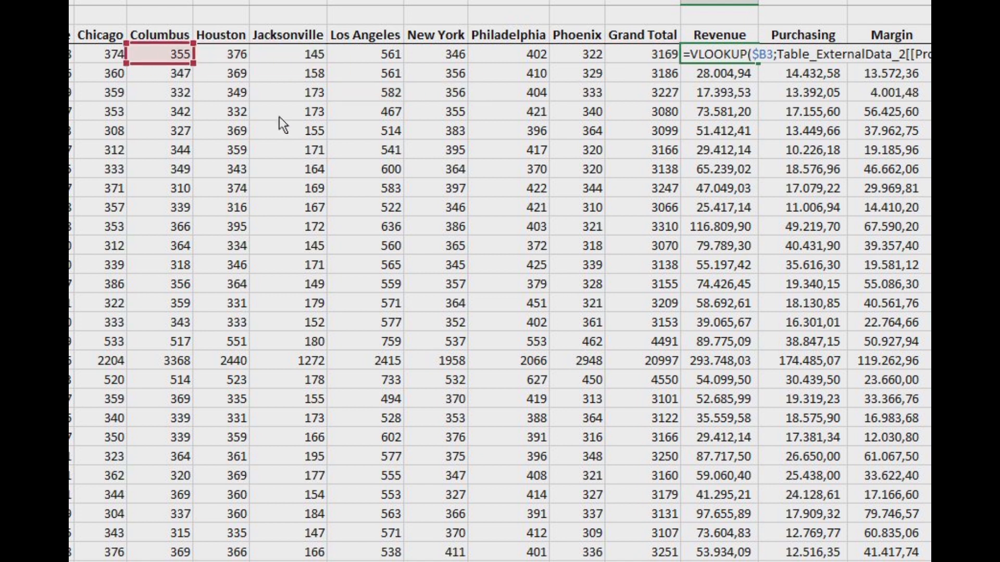
pyautogui.press('Return')
pyautogui.click(743, 54)
pyautogui.doubleClick(758, 63)
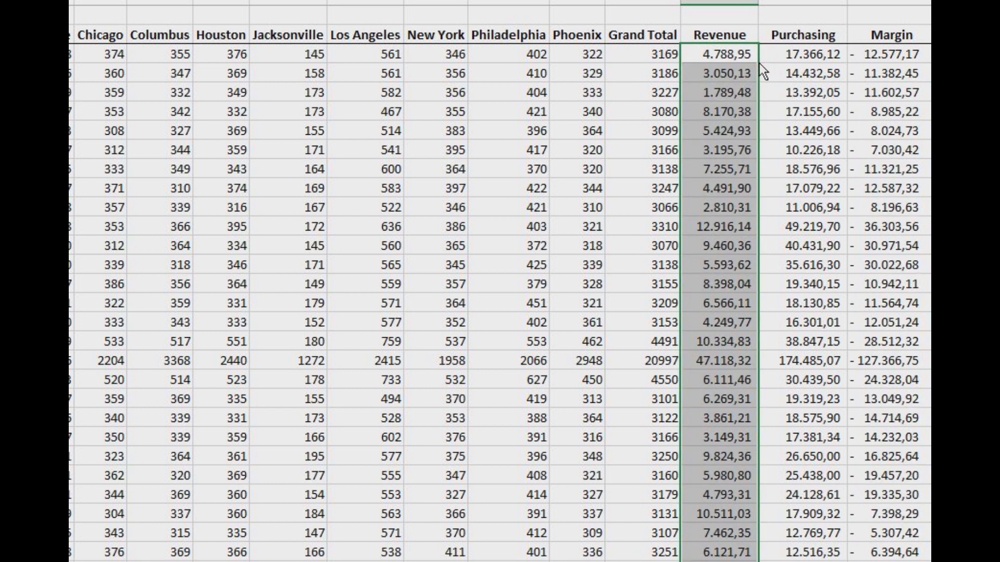
pyautogui.click(803, 57)
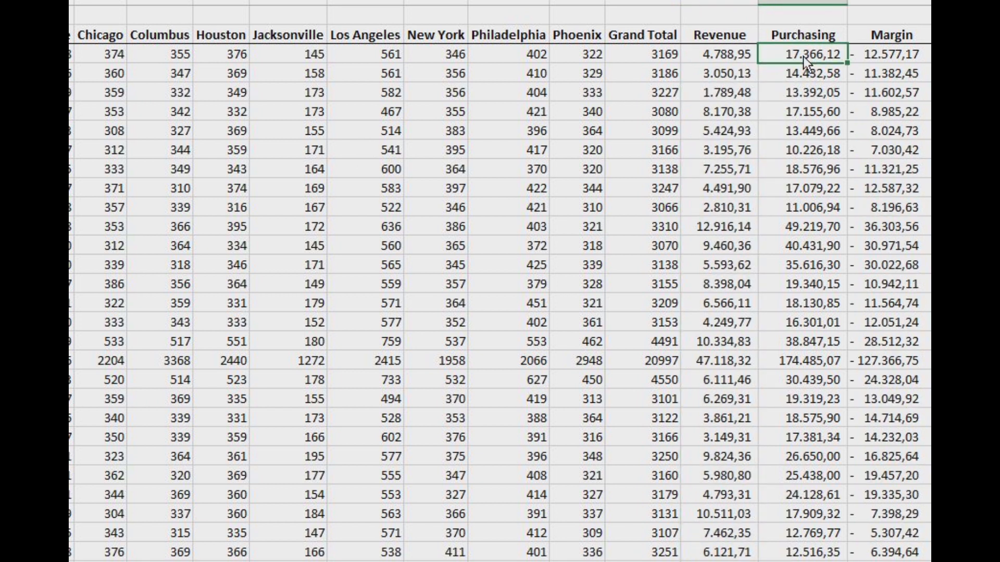
pyautogui.press('F2')
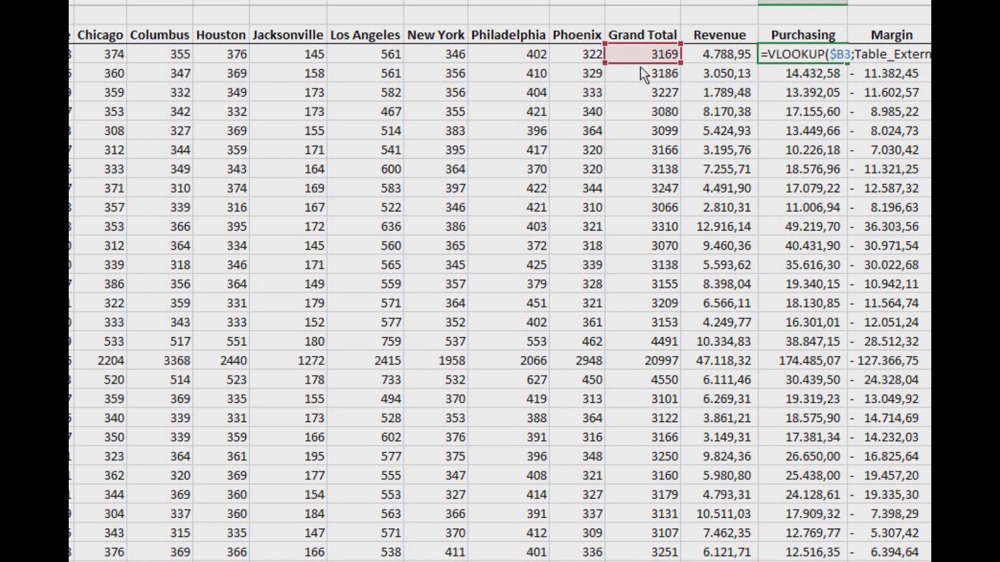
pyautogui.moveTo(603, 54); pyautogui.dragTo(205, 45)
pyautogui.click(825, 54)
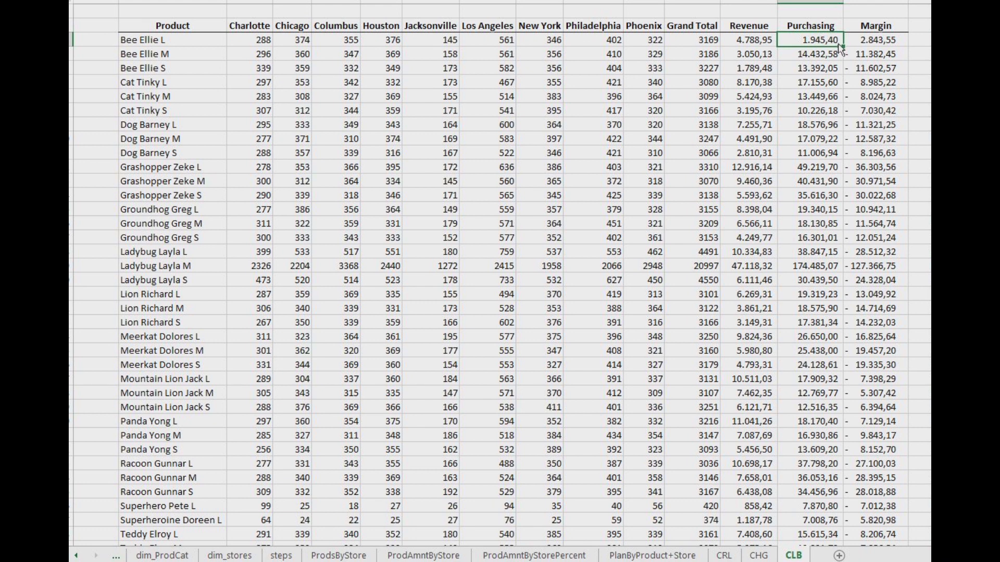
pyautogui.doubleClick(843, 47)
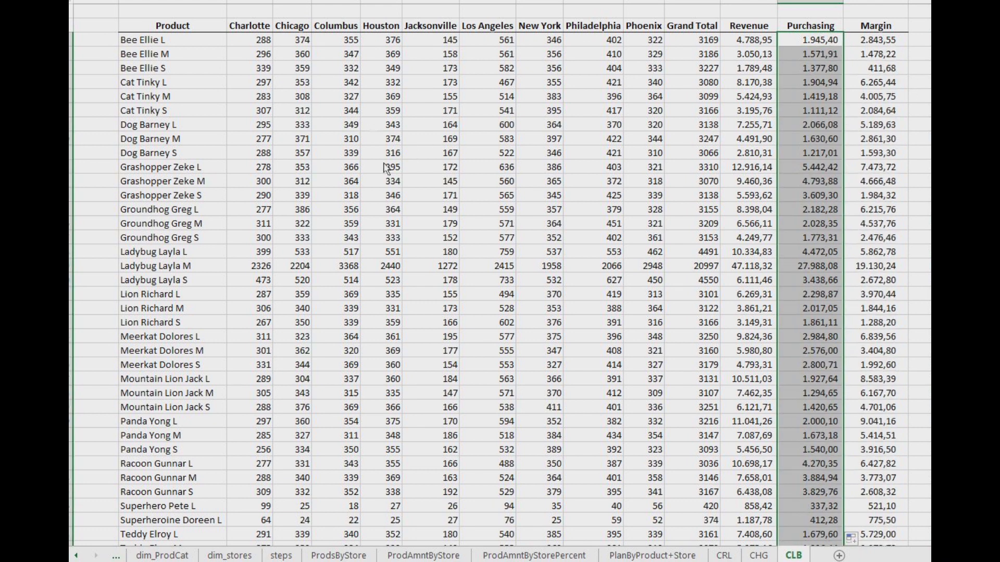
# Step: Select the Charlotte and Chicago columns on the CLB sheet and bring up their editing commands
pyautogui.moveTo(260, 5); pyautogui.dragTo(302, 4)
pyautogui.rightClick(303, 4)
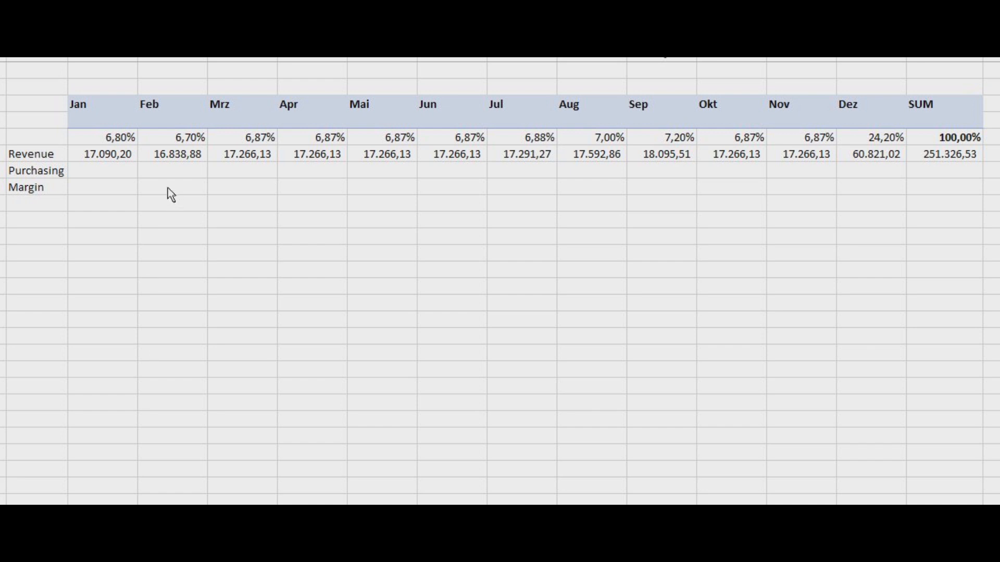
# Step: Select the monthly distribution table from the Revenue, Purchasing and Margin labels through the SUM column
pyautogui.click(111, 177)
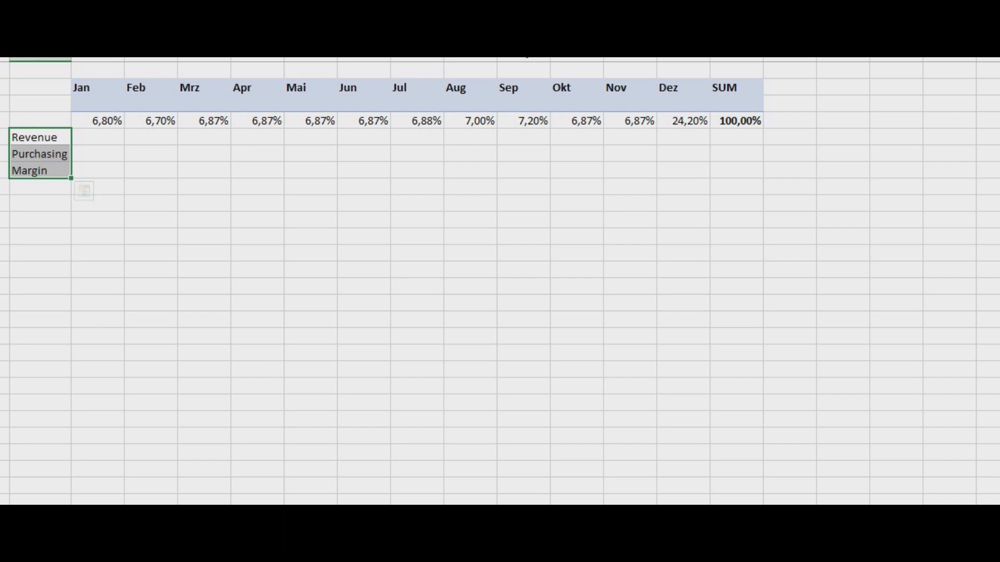
pyautogui.moveTo(40, 90); pyautogui.dragTo(720, 175)
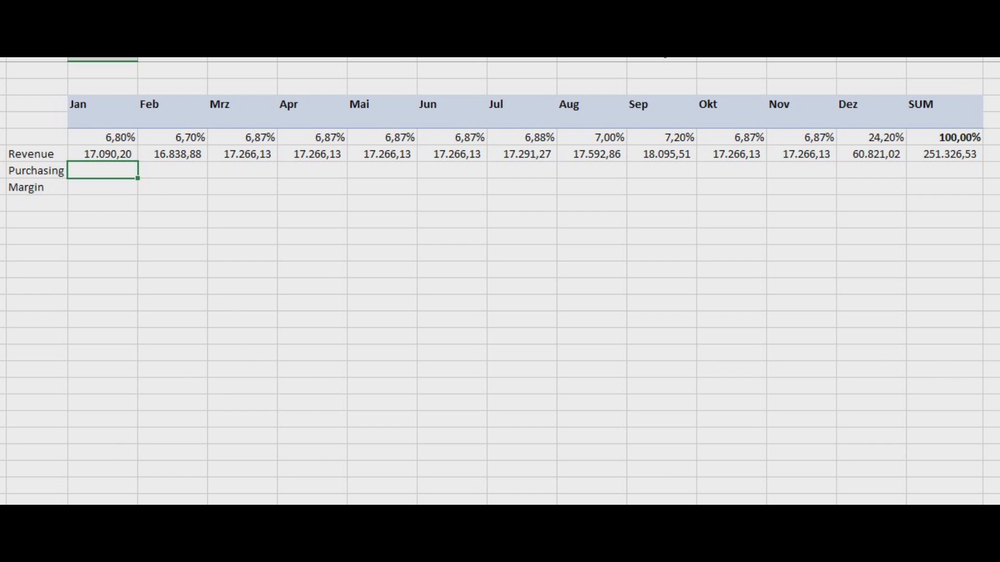
# Step: Calculate January Revenue on the CRL sheet with =ROUND($D$46*I5;2) and fill the formula across the months through SUM
pyautogui.click(110, 154)
pyautogui.write('=')
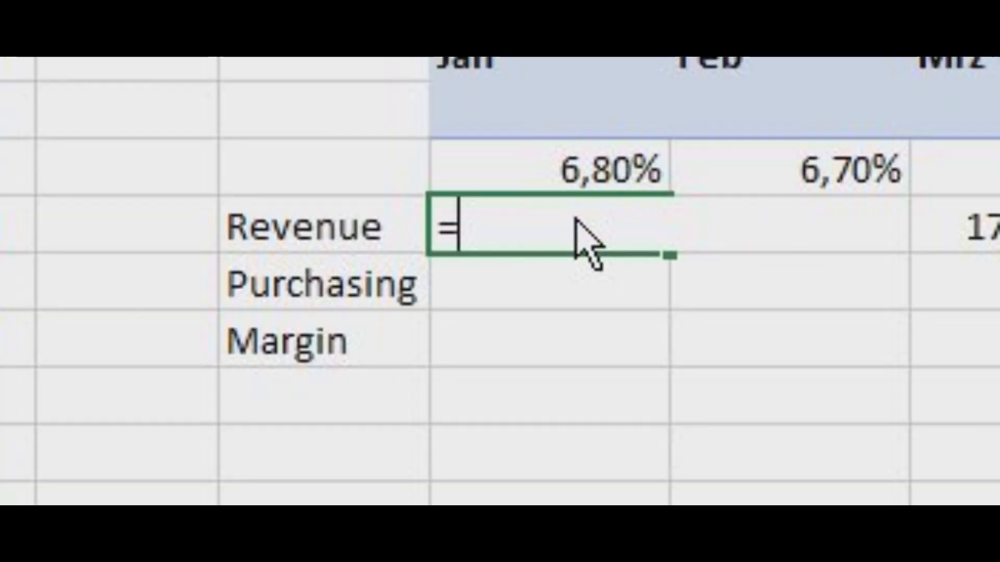
pyautogui.write('ROUND')
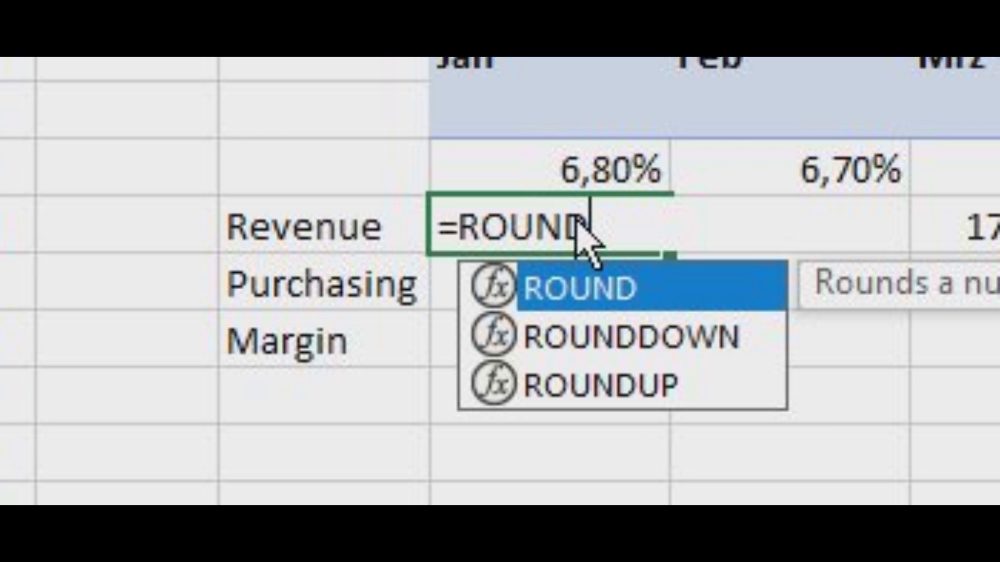
pyautogui.write('(')
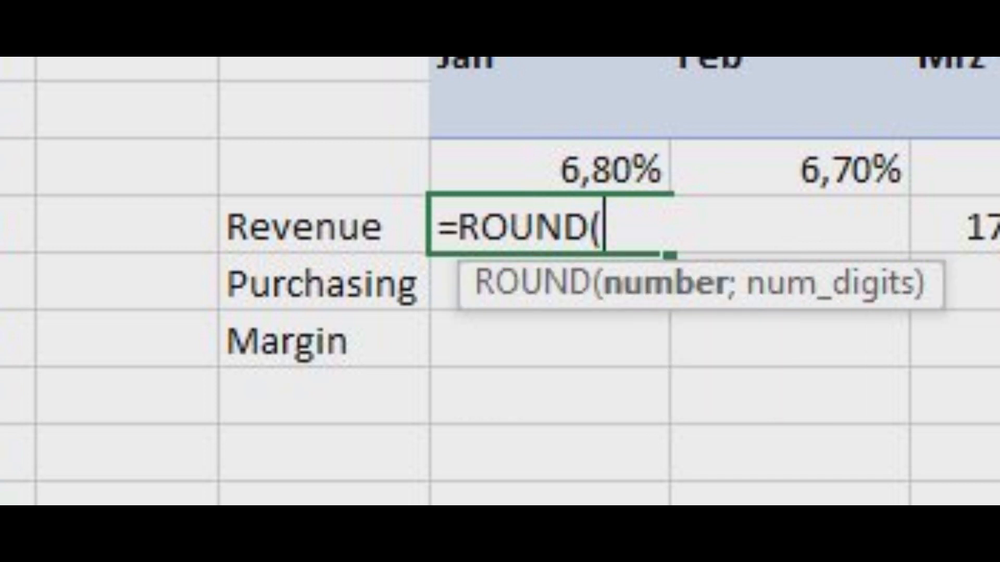
pyautogui.scroll(-5, 500, 281)
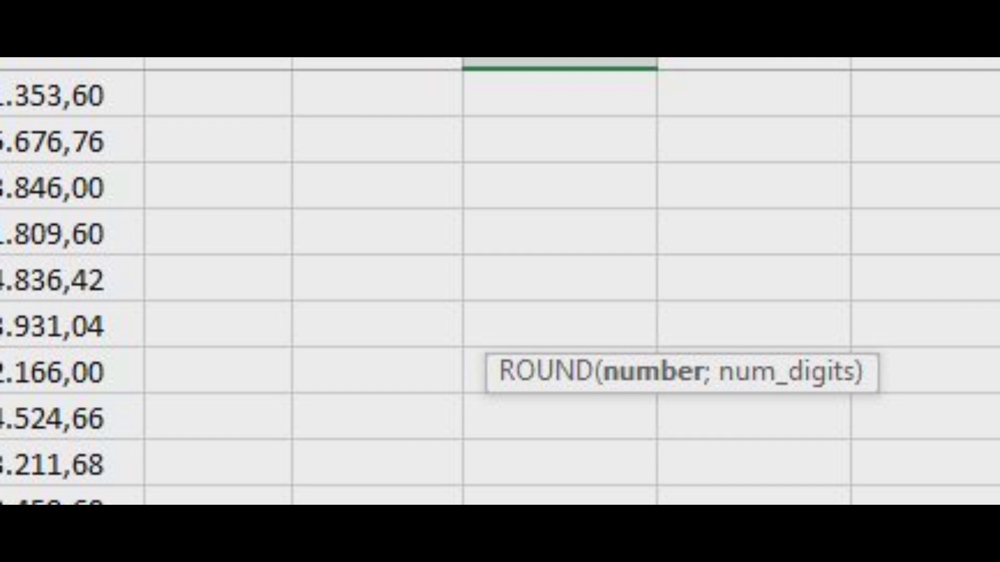
pyautogui.scroll(3, 500, 281)
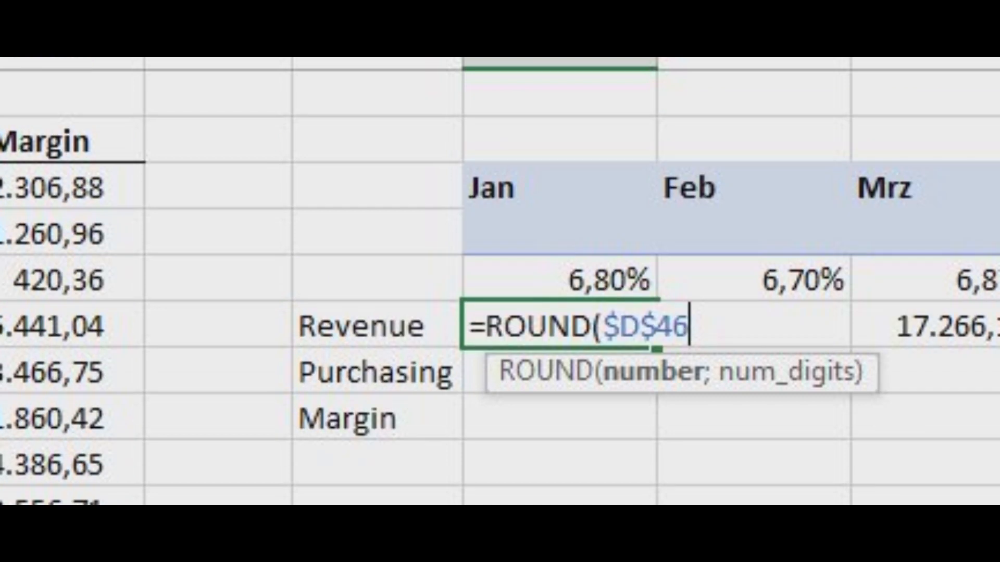
pyautogui.write('*')
pyautogui.click(560, 276)
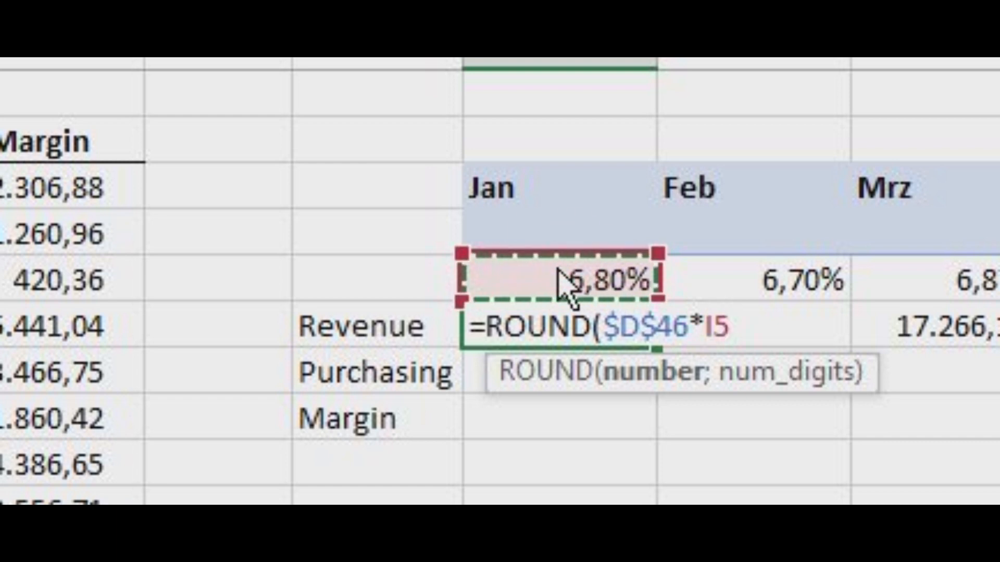
pyautogui.write(';2)')
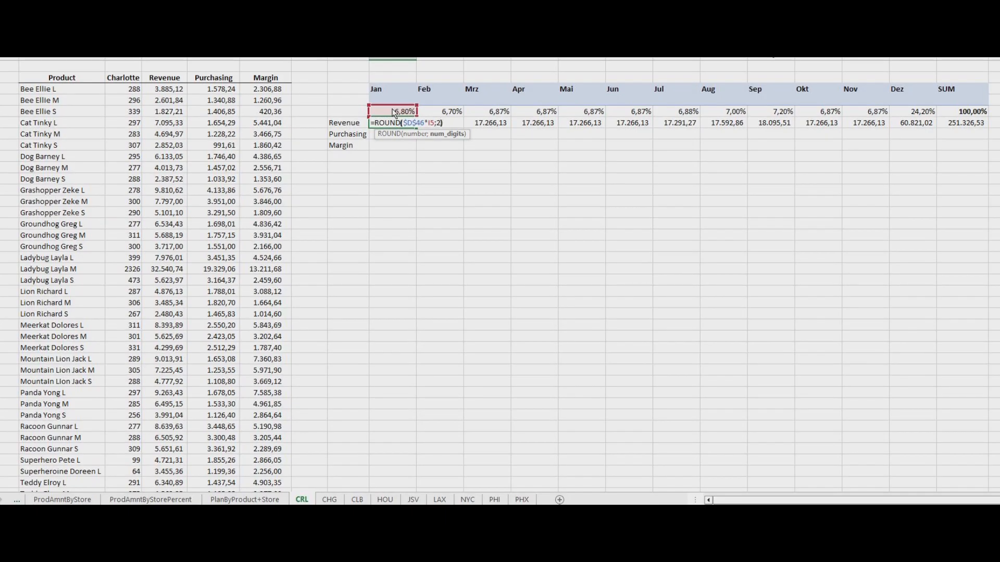
pyautogui.press('Return')
pyautogui.click(399, 125)
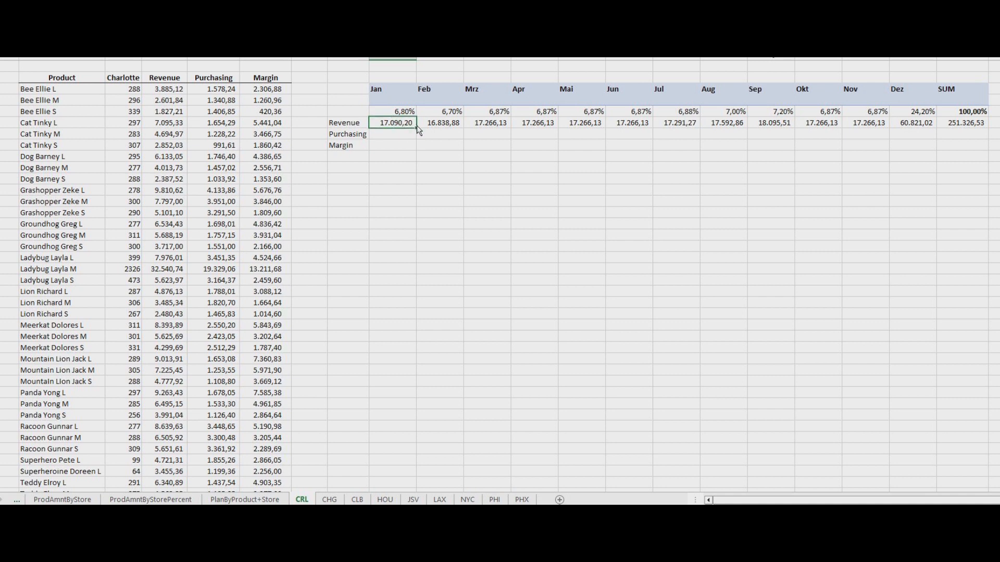
pyautogui.moveTo(418, 130); pyautogui.dragTo(968, 131)
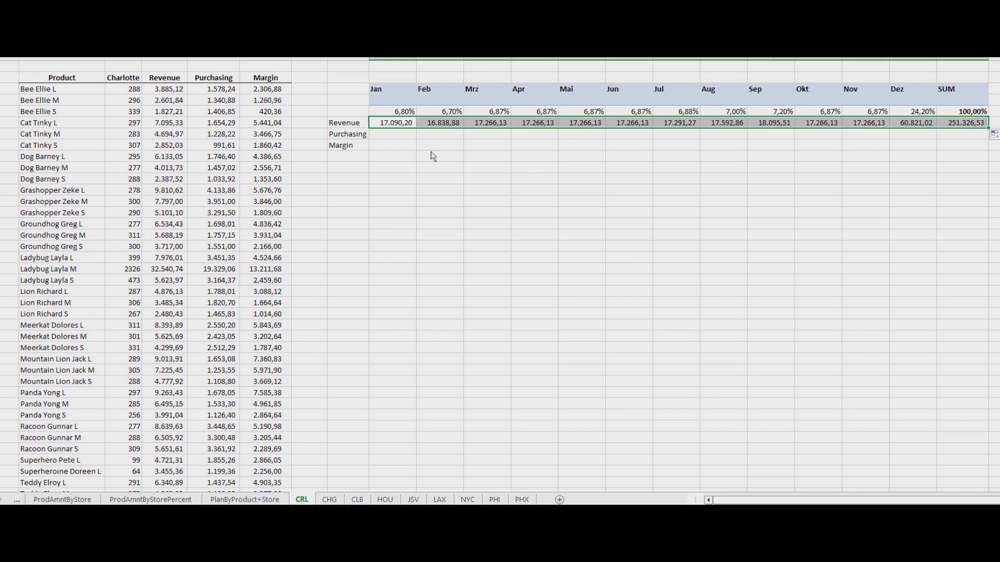
# Step: Calculate January Purchasing on the CRL sheet with =ROUND($E$46*I5;2) and fill the formula across the months through SUM
pyautogui.click(398, 136)
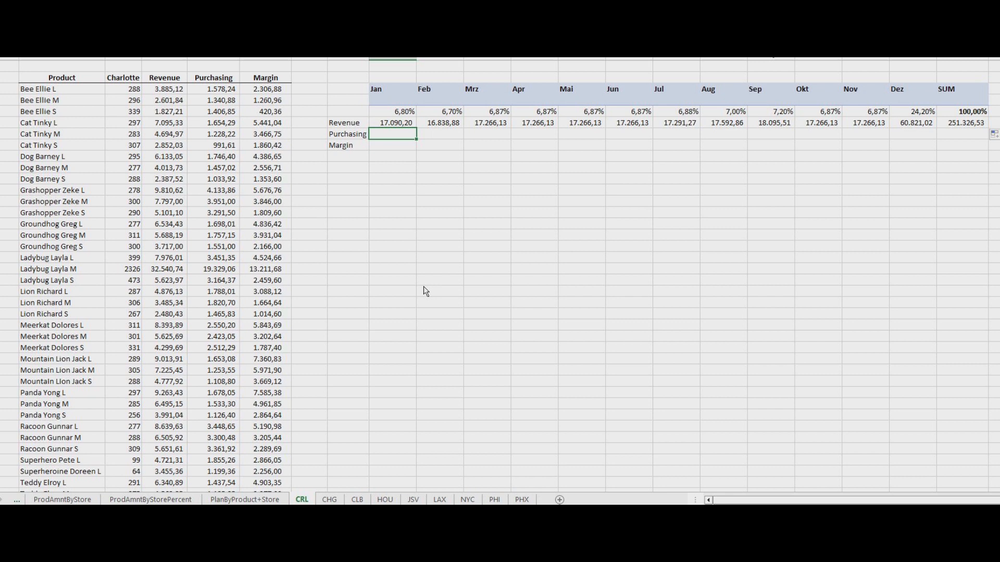
pyautogui.write('=ROUNSD')
pyautogui.press('BackSpace')
pyautogui.press('BackSpace')
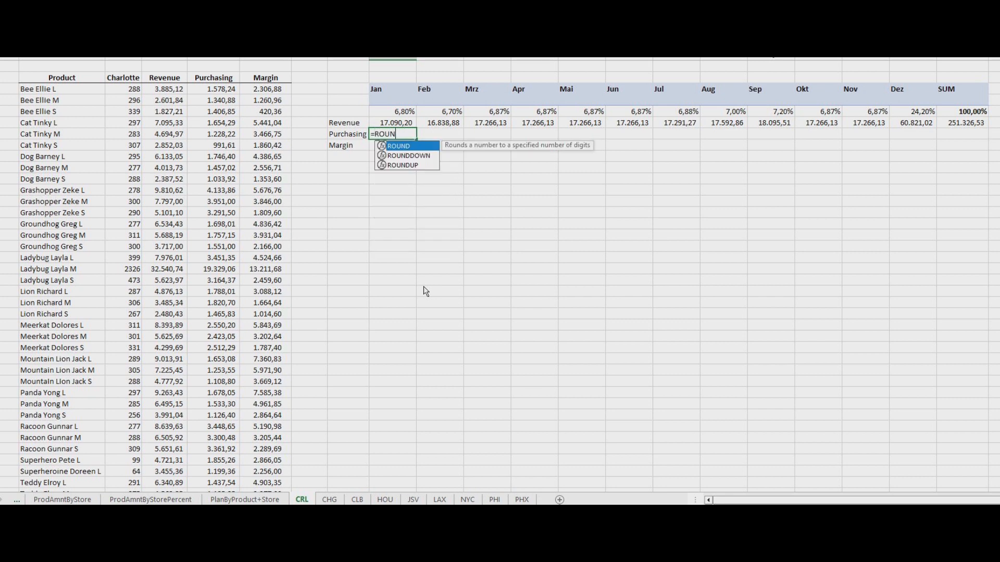
pyautogui.write('D(')
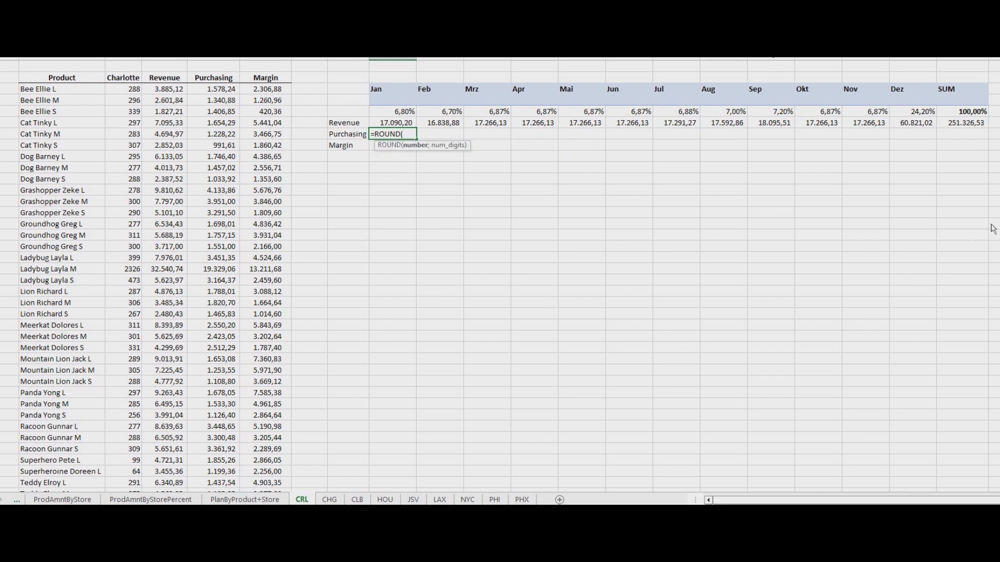
pyautogui.moveTo(999, 214); pyautogui.dragTo(999, 271)
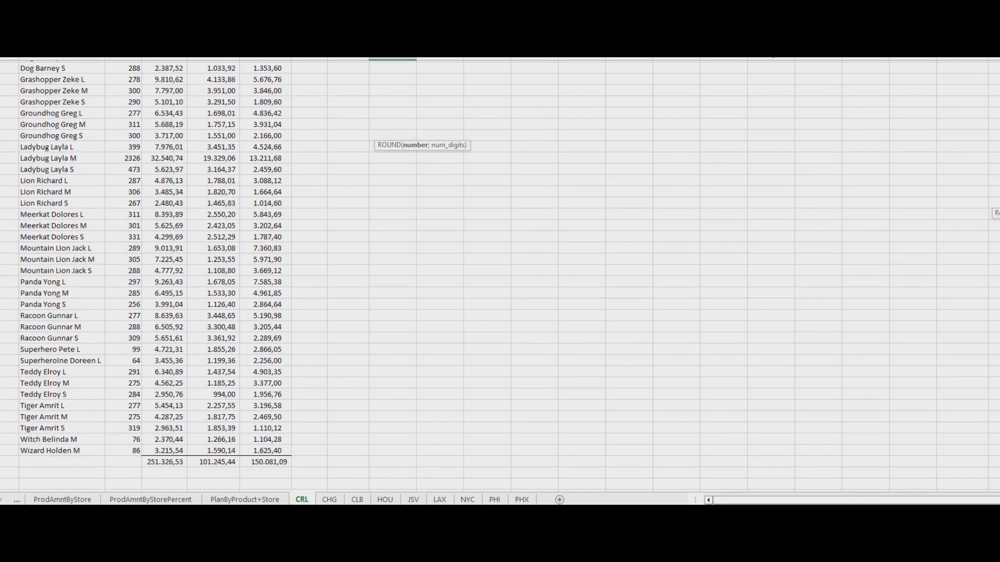
pyautogui.click(208, 462)
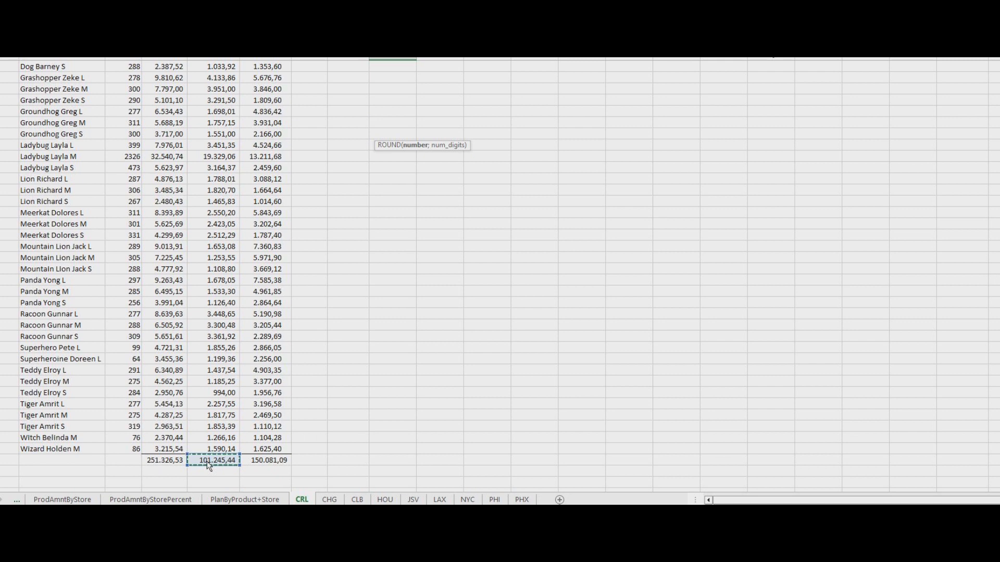
pyautogui.scroll(3, 209, 465)
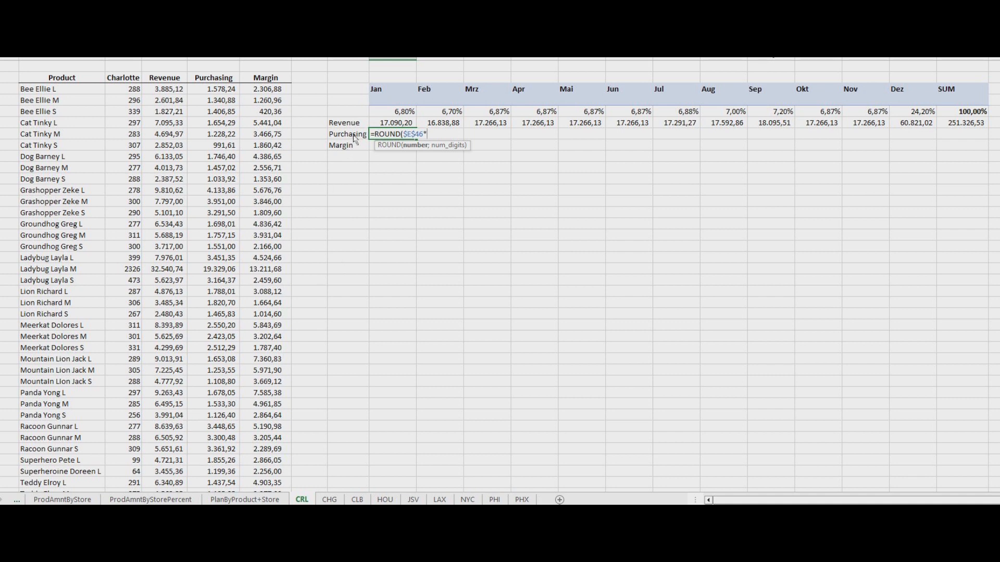
pyautogui.click(407, 115)
pyautogui.write(';2')
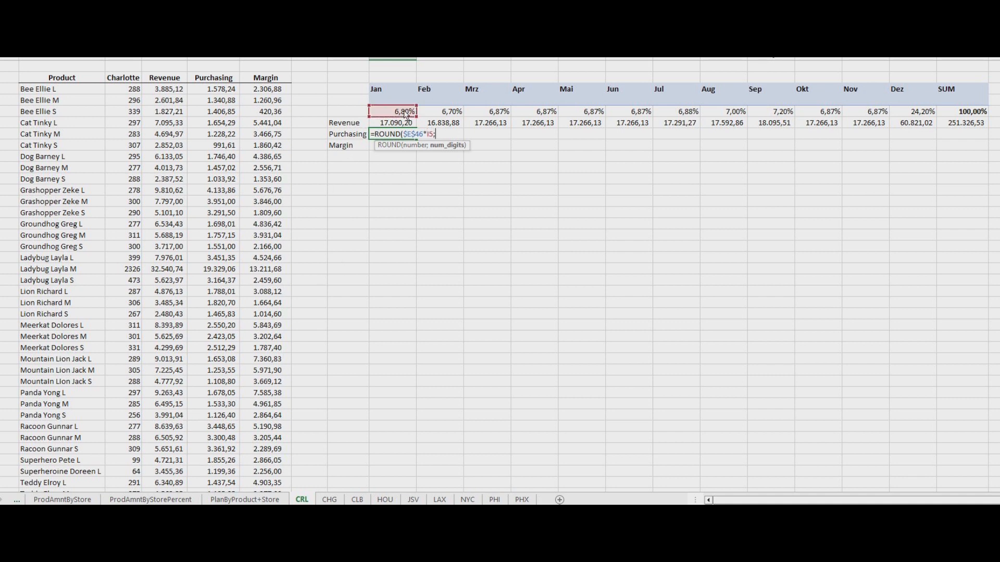
pyautogui.write(')')
pyautogui.press('Return')
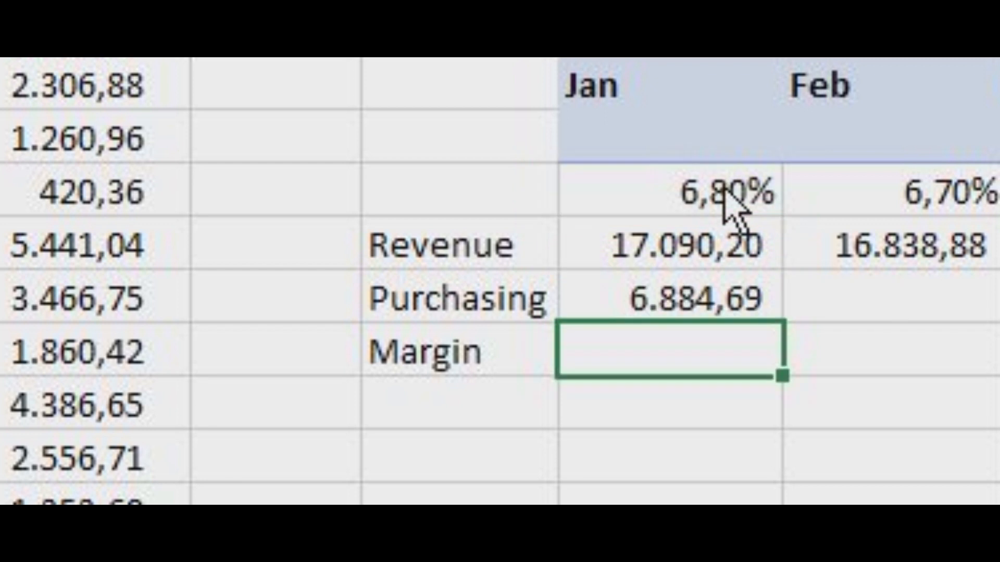
pyautogui.click(723, 296)
pyautogui.moveTo(783, 323); pyautogui.dragTo(979, 312)
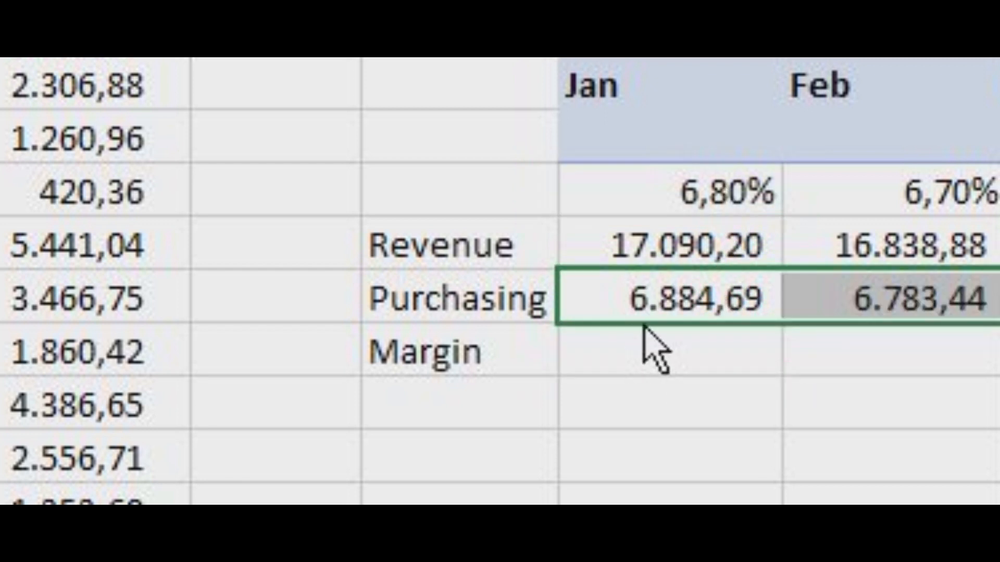
# Step: Calculate January Margin as January Revenue minus January Purchasing and fill the formula across the months through SUM
pyautogui.click(641, 365)
pyautogui.write('=')
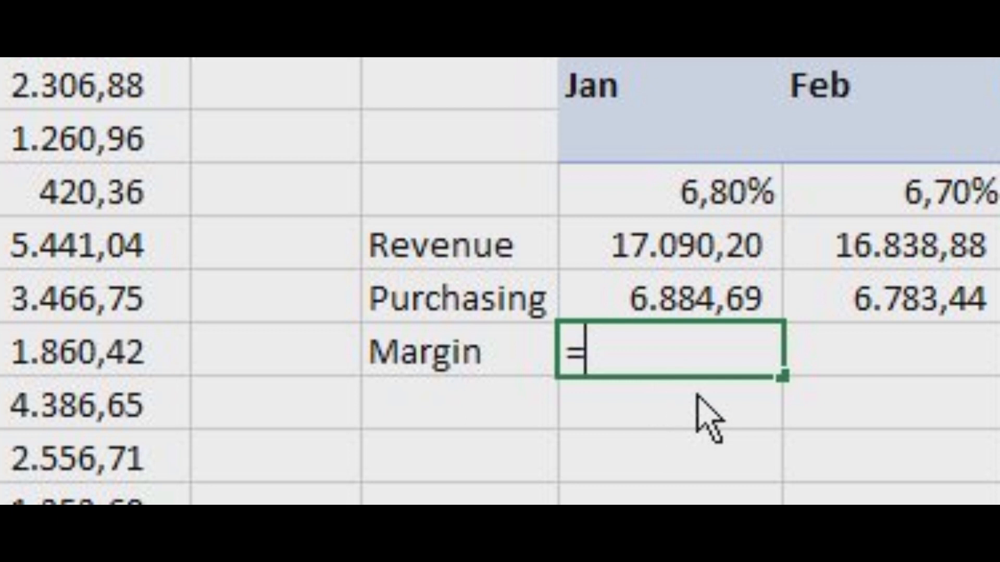
pyautogui.click(706, 245)
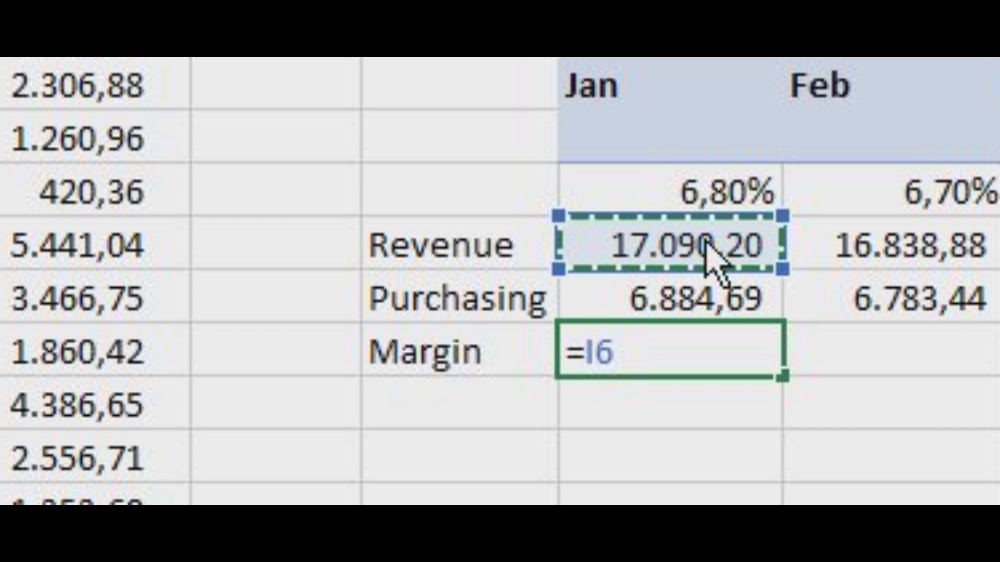
pyautogui.write('-')
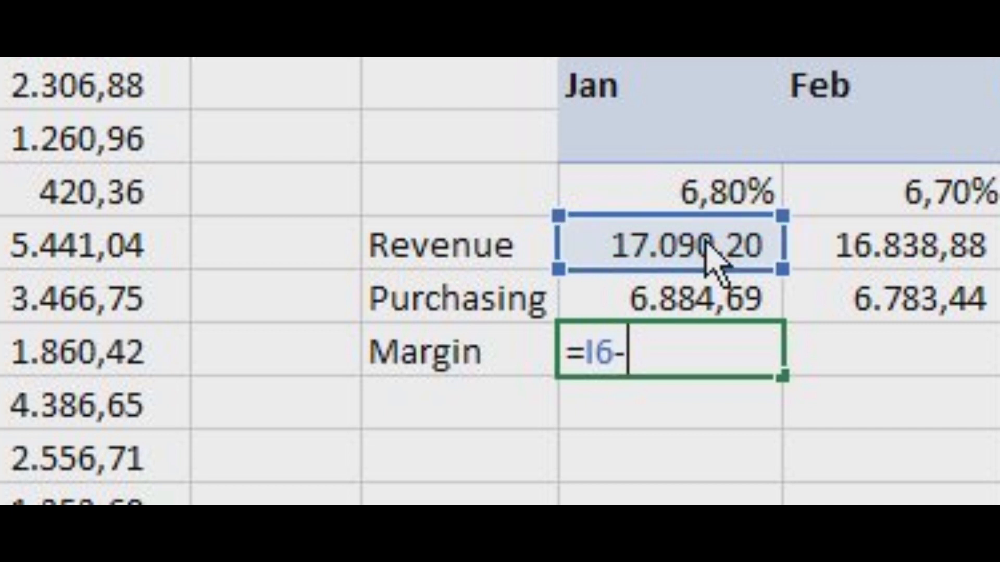
pyautogui.click(714, 297)
pyautogui.press('Return')
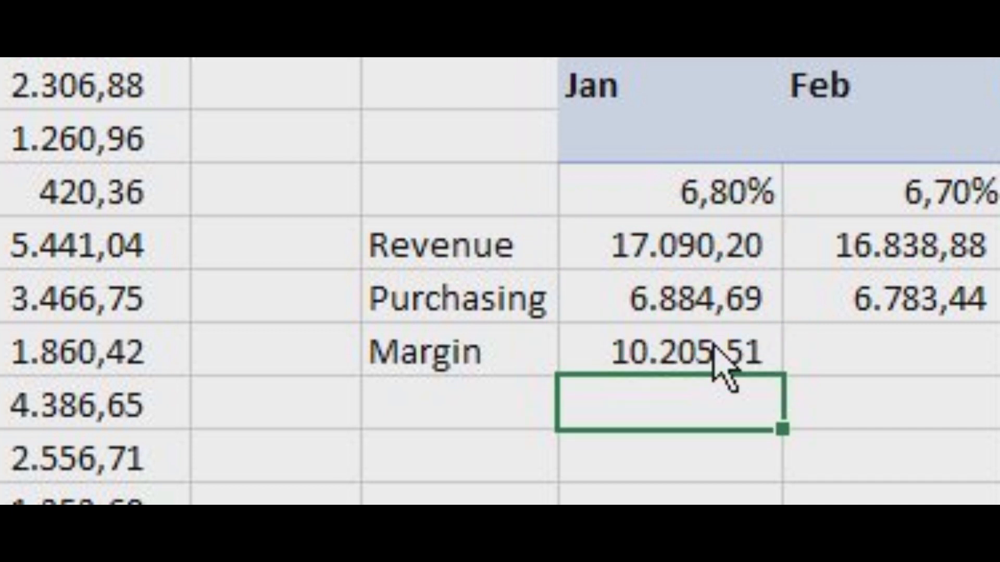
pyautogui.click(721, 367)
pyautogui.moveTo(789, 376); pyautogui.dragTo(977, 149)
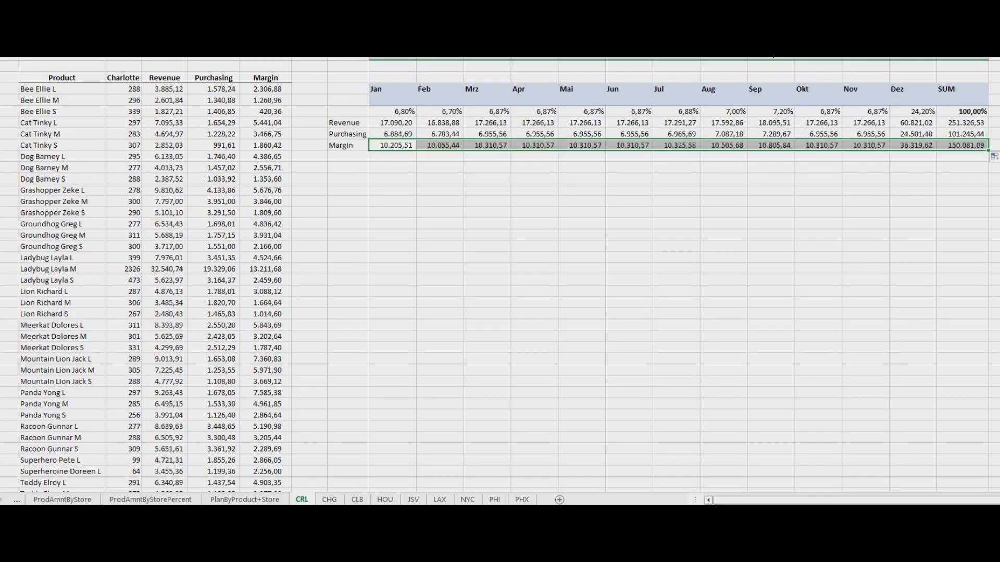
pyautogui.click(994, 145)
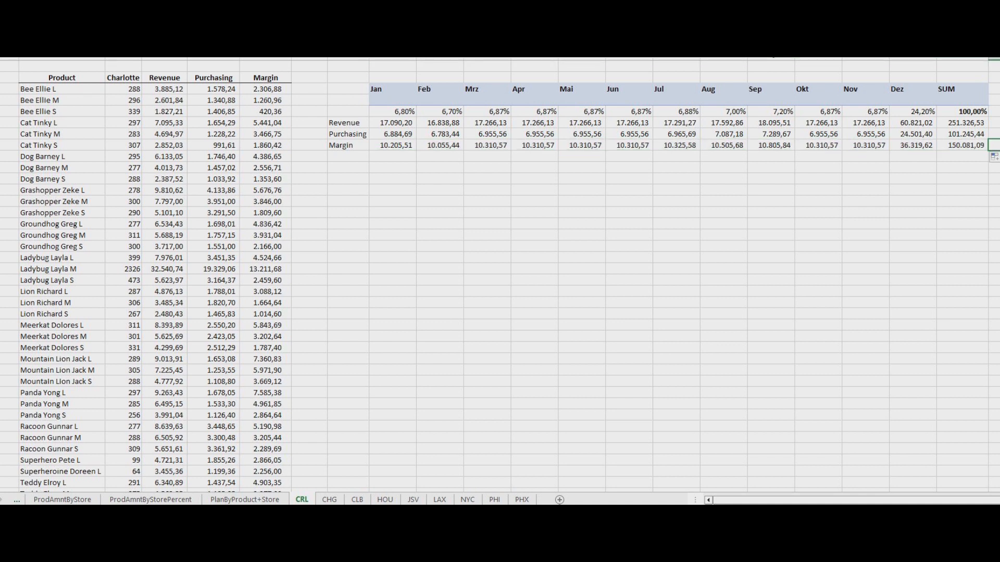
# Step: Copy the monthly Revenue, Purchasing and Margin formulas from CRL into the CHG sheet's distribution table and autofit its month columns
pyautogui.scroll(-3, 500, 276)
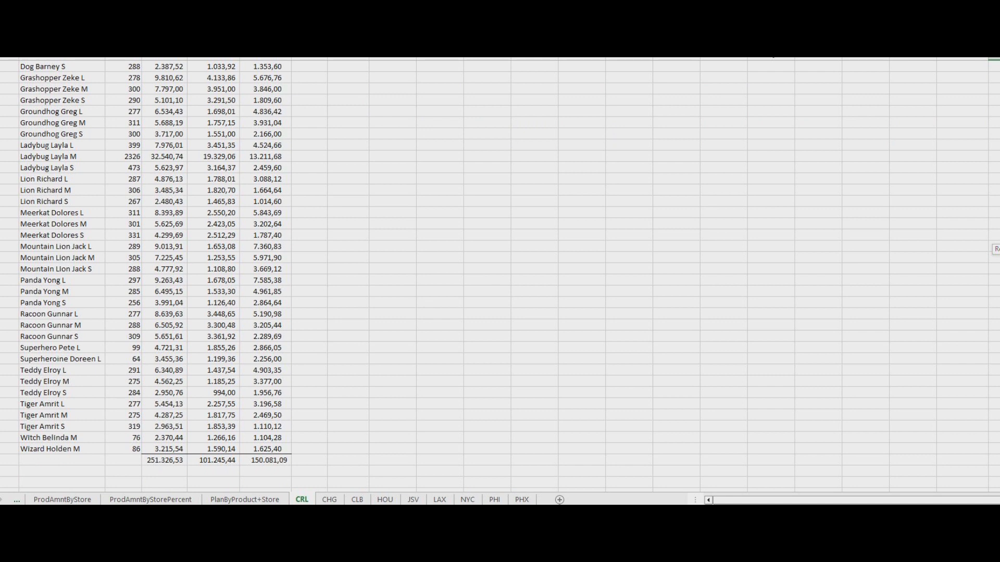
pyautogui.scroll(3, 500, 276)
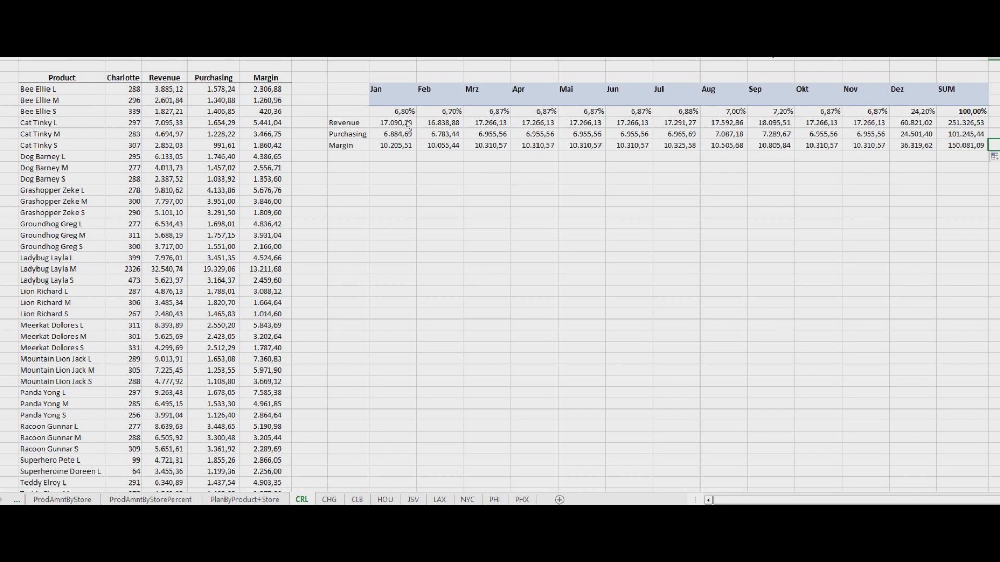
pyautogui.click(393, 125)
pyautogui.moveTo(393, 125); pyautogui.dragTo(957, 146)
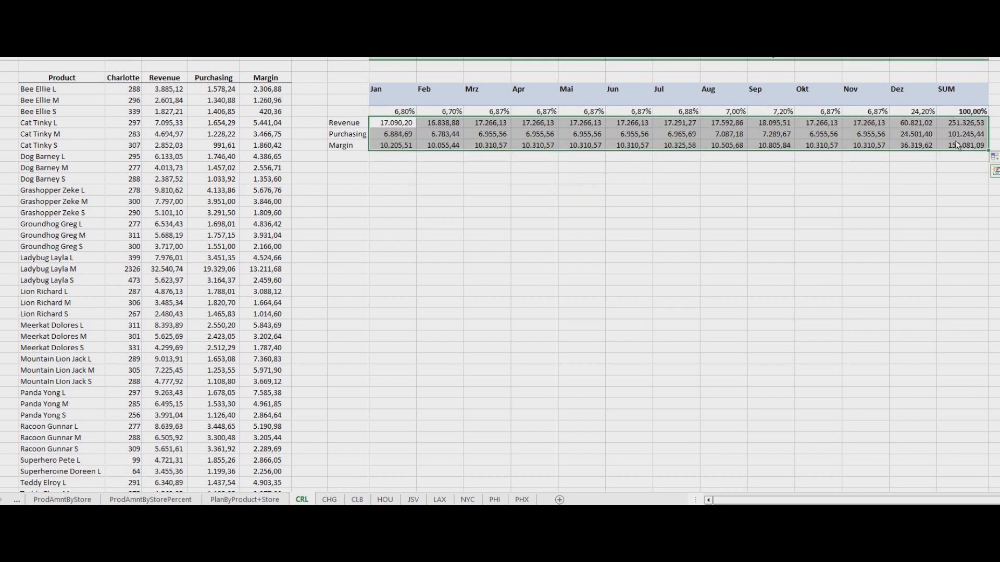
pyautogui.hotkey('ctrl', 'c')
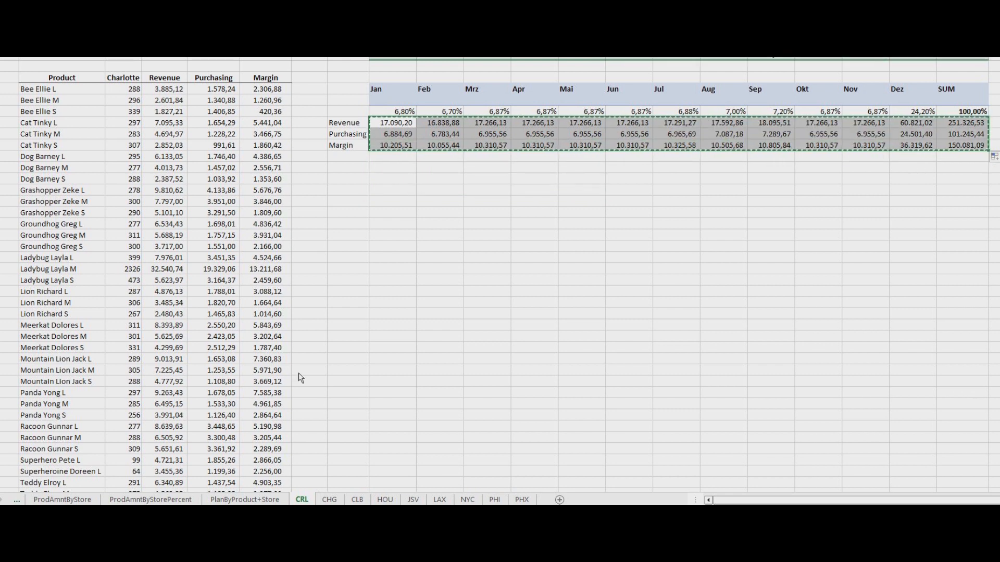
pyautogui.click(330, 500)
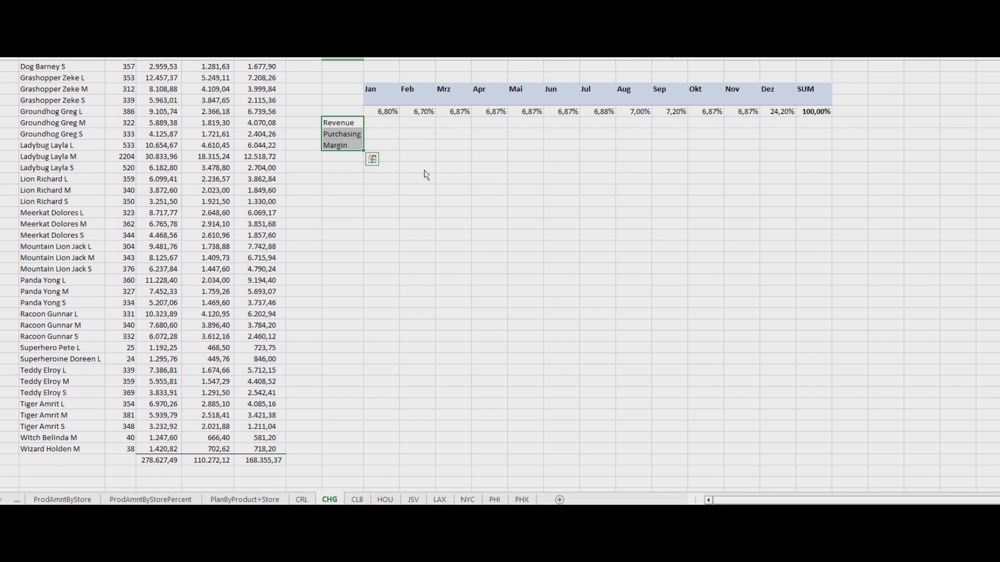
pyautogui.click(391, 127)
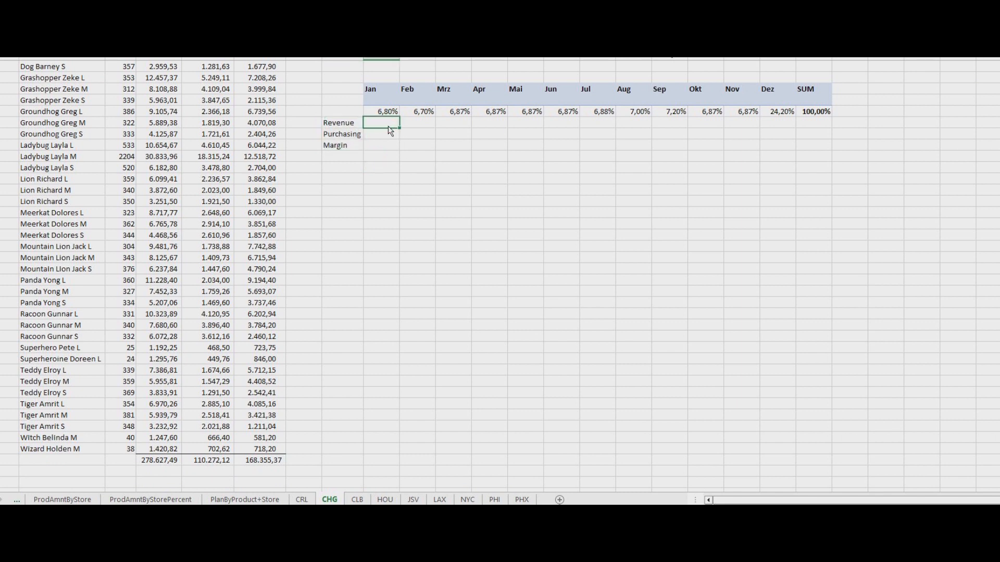
pyautogui.hotkey('ctrl', 'v')
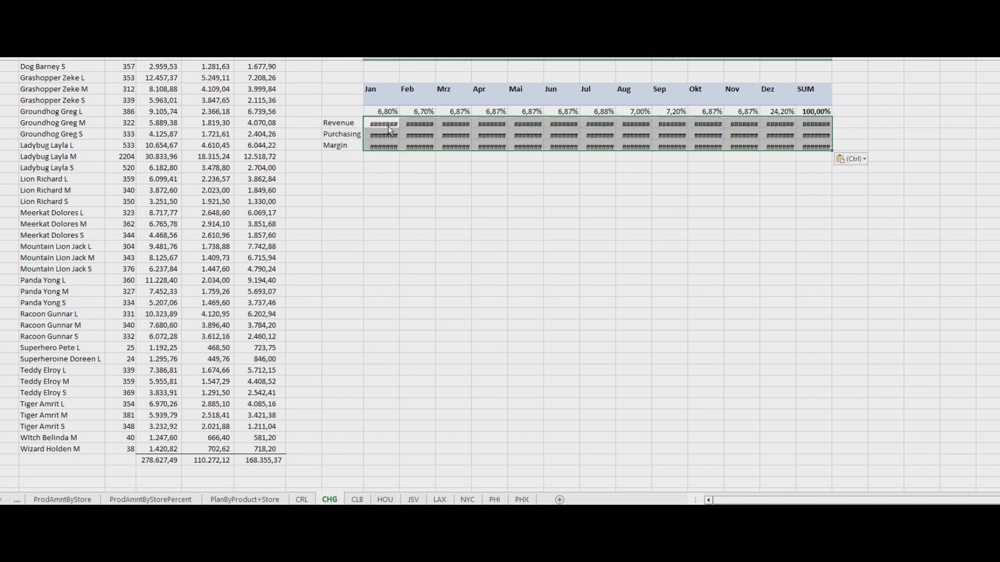
pyautogui.moveTo(390, 59); pyautogui.dragTo(833, 62)
pyautogui.doubleClick(833, 63)
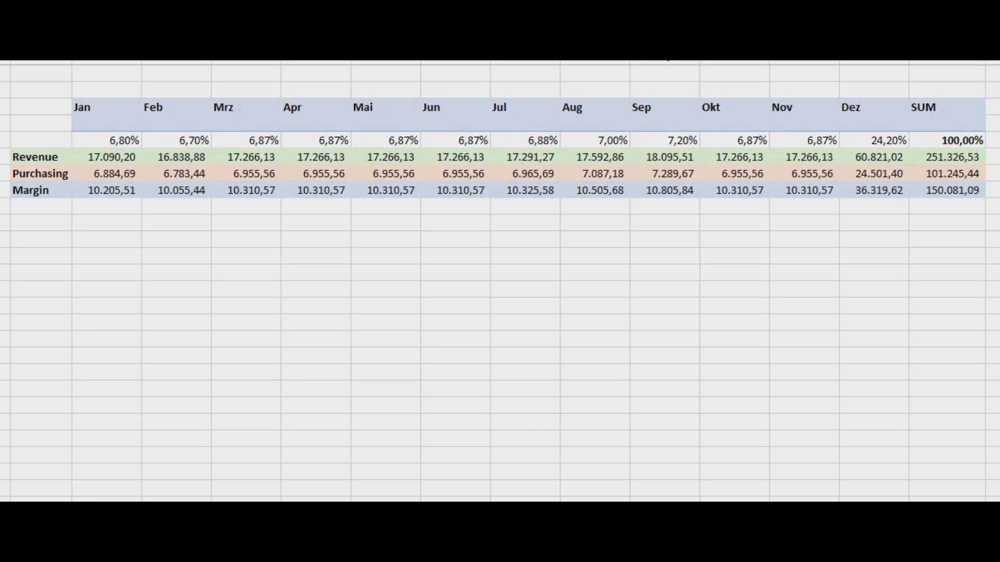
# Step: Apply the CRL table's bold labels and green, red and blue row colours to the Revenue, Purchasing and Margin rows on the other store sheets
pyautogui.click(40, 141)
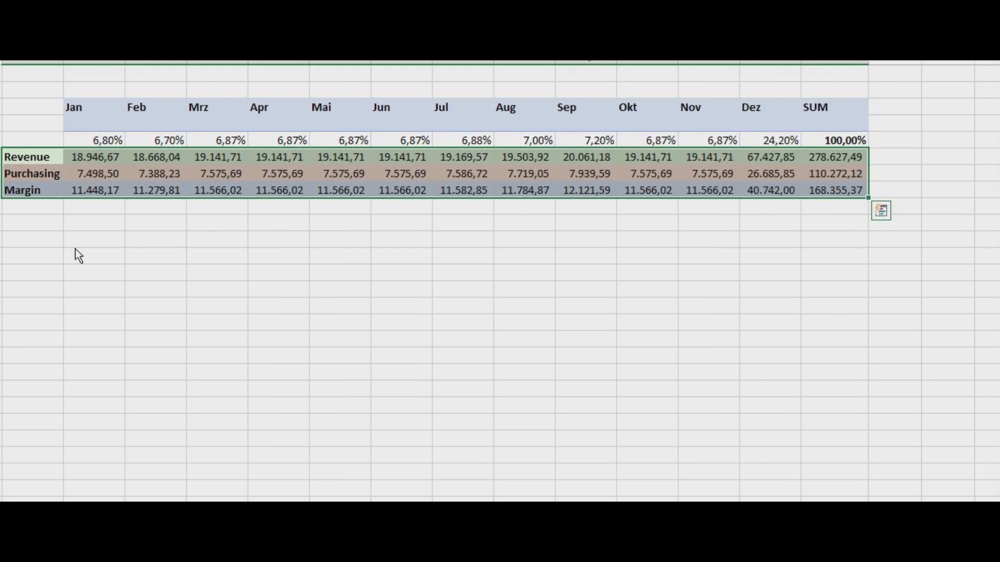
pyautogui.click(45, 151)
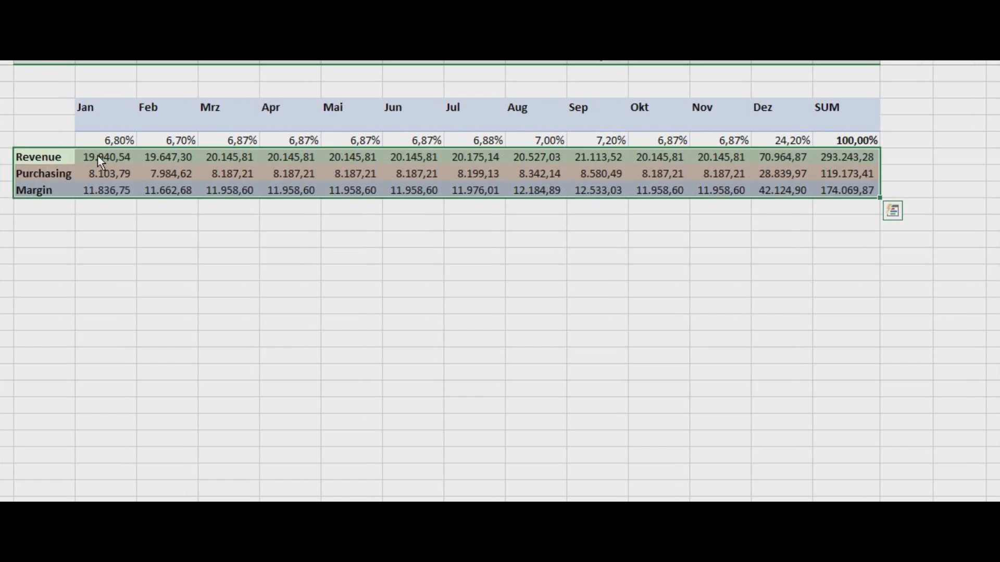
pyautogui.click(101, 162)
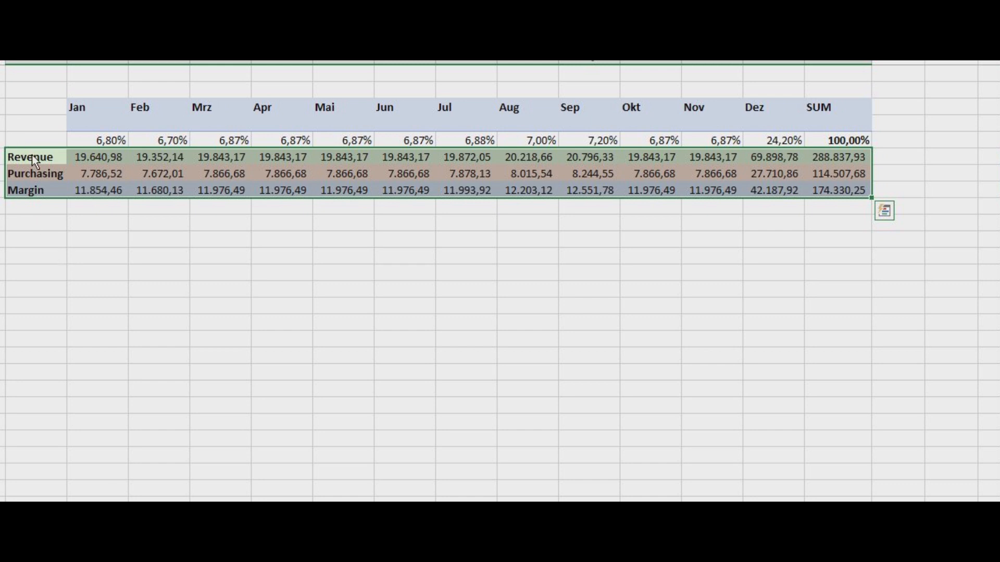
pyautogui.click(33, 161)
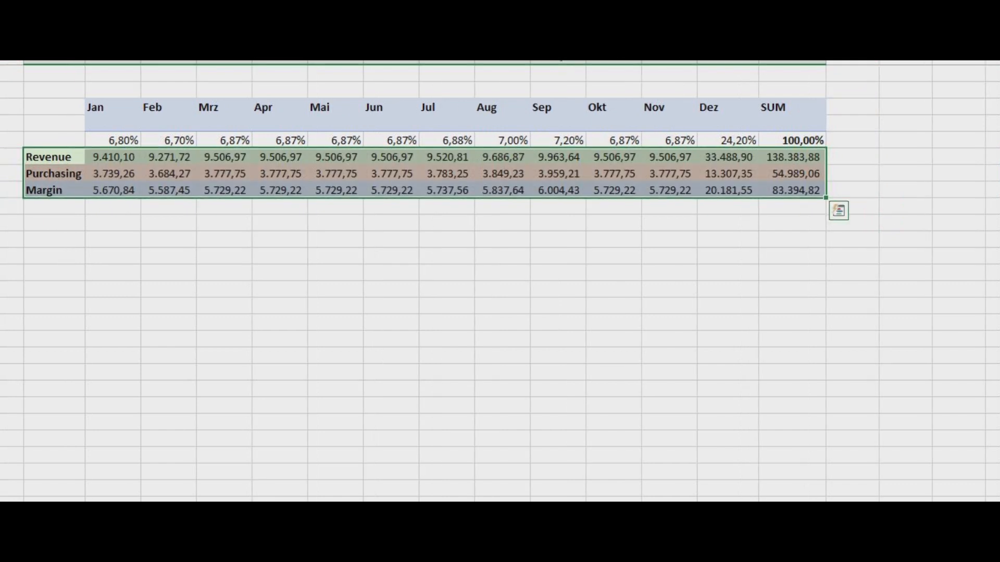
pyautogui.click(63, 161)
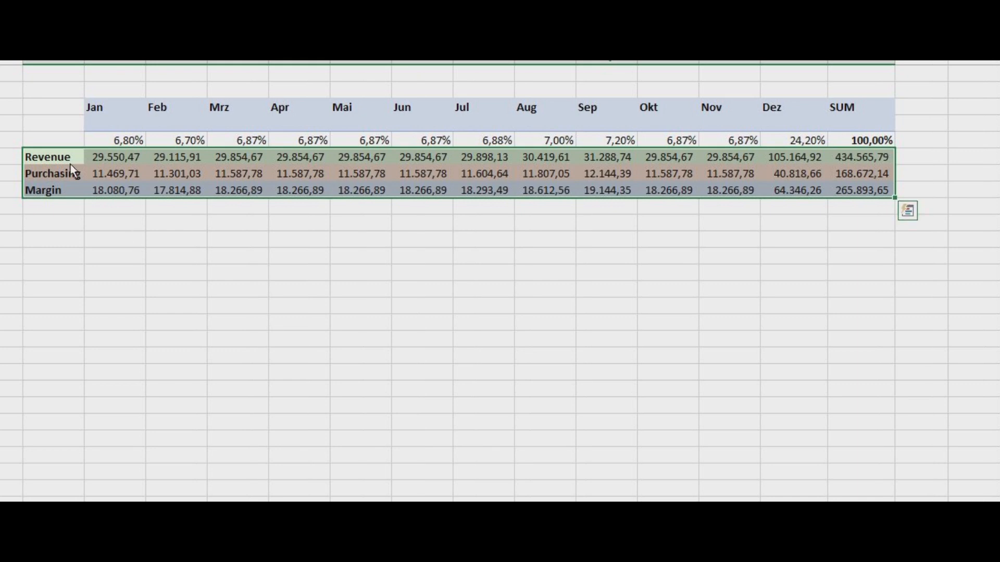
pyautogui.click(70, 160)
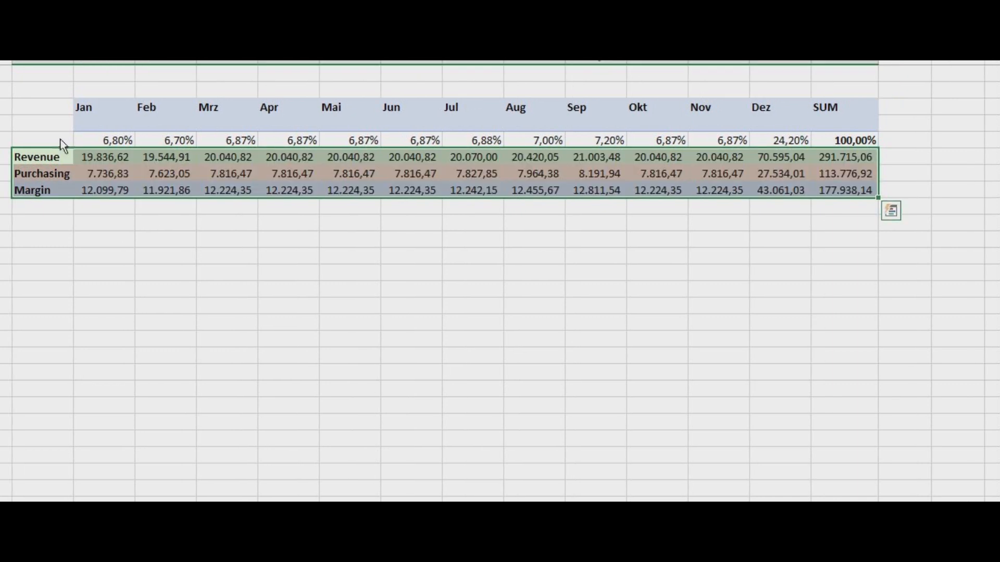
pyautogui.click(44, 158)
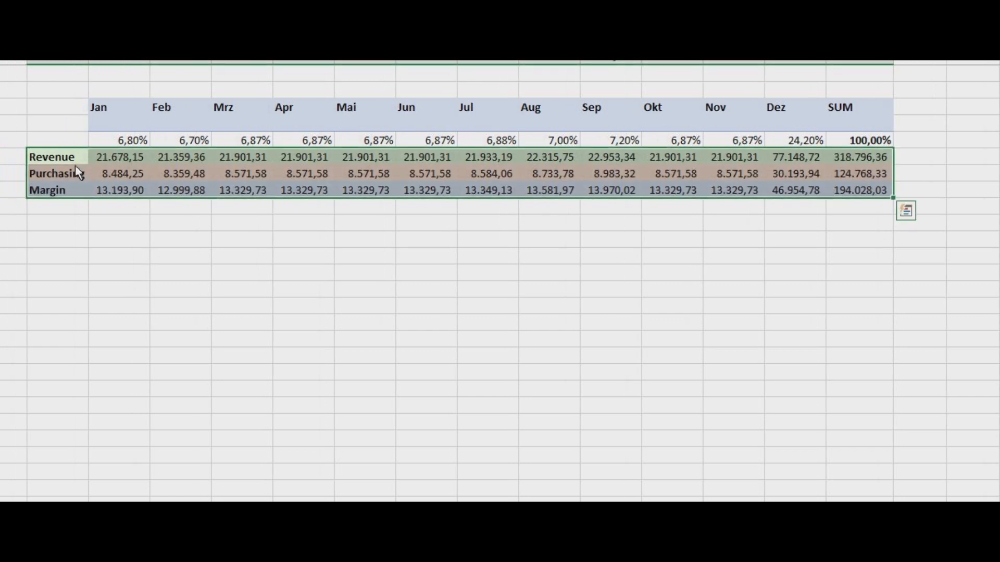
pyautogui.click(75, 161)
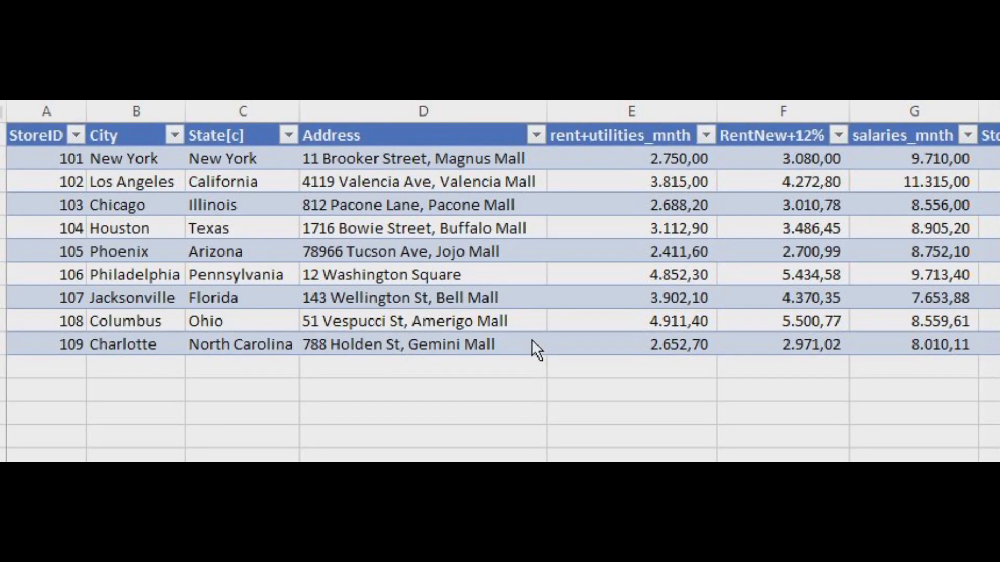
# Step: Review the monthly rent and utilities, the RentNew+12% and the monthly salaries columns in the store table
pyautogui.click(615, 217)
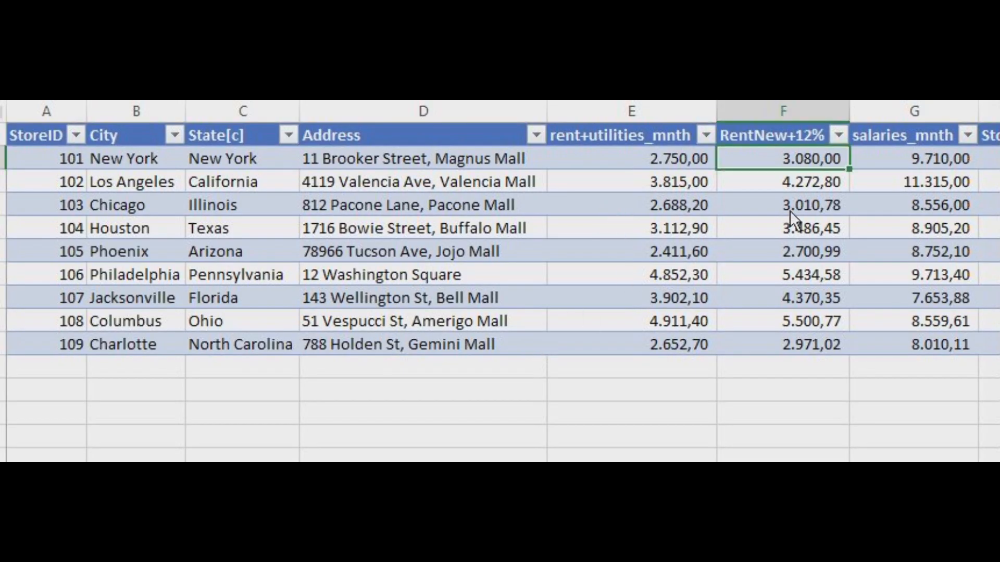
pyautogui.click(642, 178)
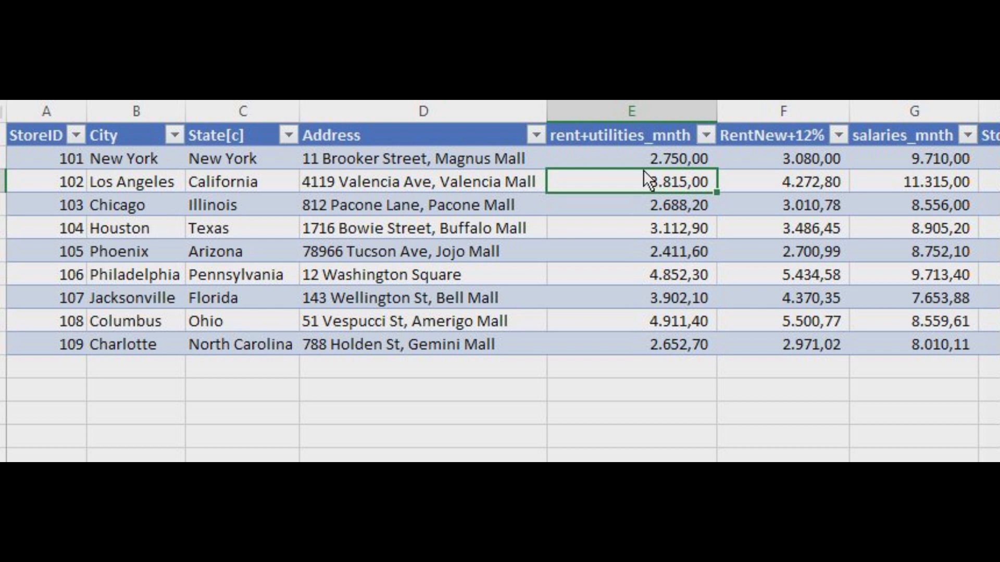
pyautogui.click(785, 158)
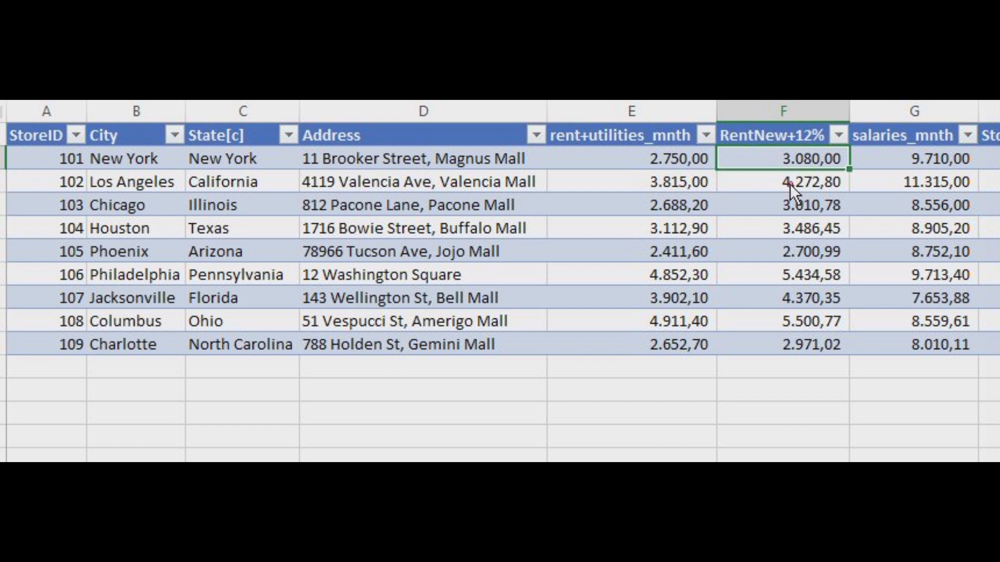
pyautogui.click(789, 183)
pyautogui.click(943, 157)
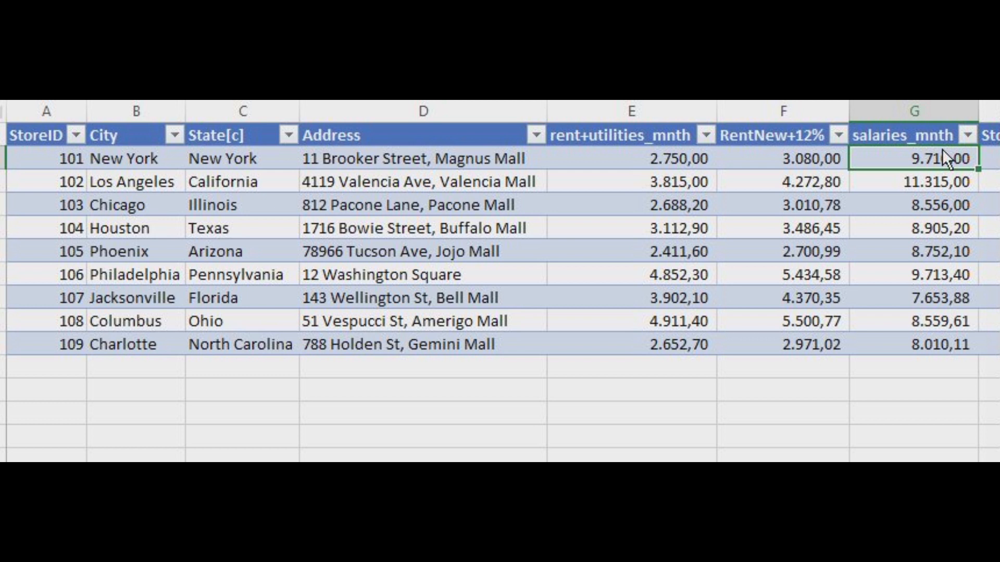
# Step: Check New York's rent columns in the store table and examine Charlotte's January revenue, costs and Shop Profit, plus its December Shop Profit
pyautogui.click(798, 159)
pyautogui.click(678, 166)
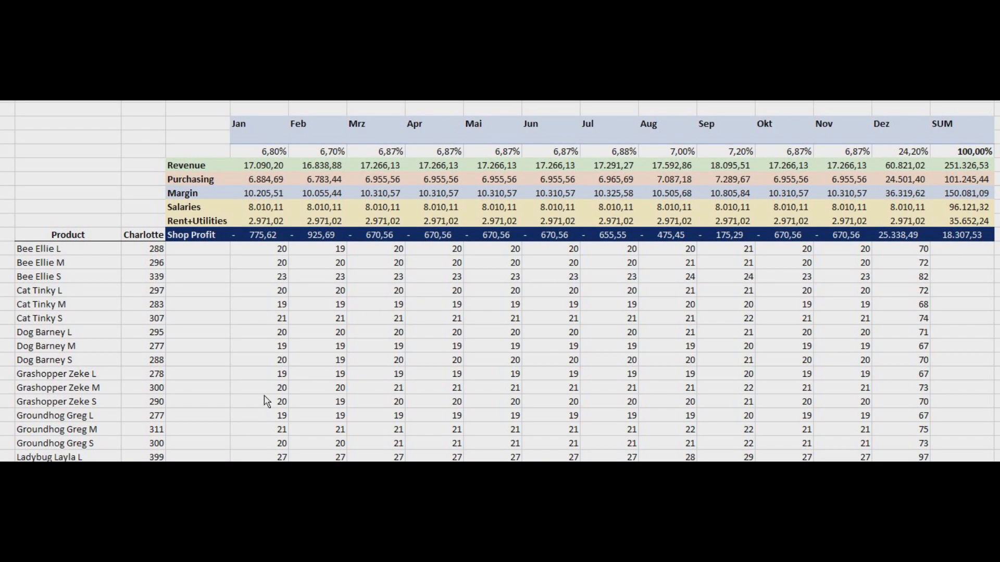
pyautogui.click(246, 306)
pyautogui.click(209, 168)
pyautogui.click(254, 171)
pyautogui.click(264, 182)
pyautogui.click(271, 208)
pyautogui.click(272, 223)
pyautogui.click(263, 237)
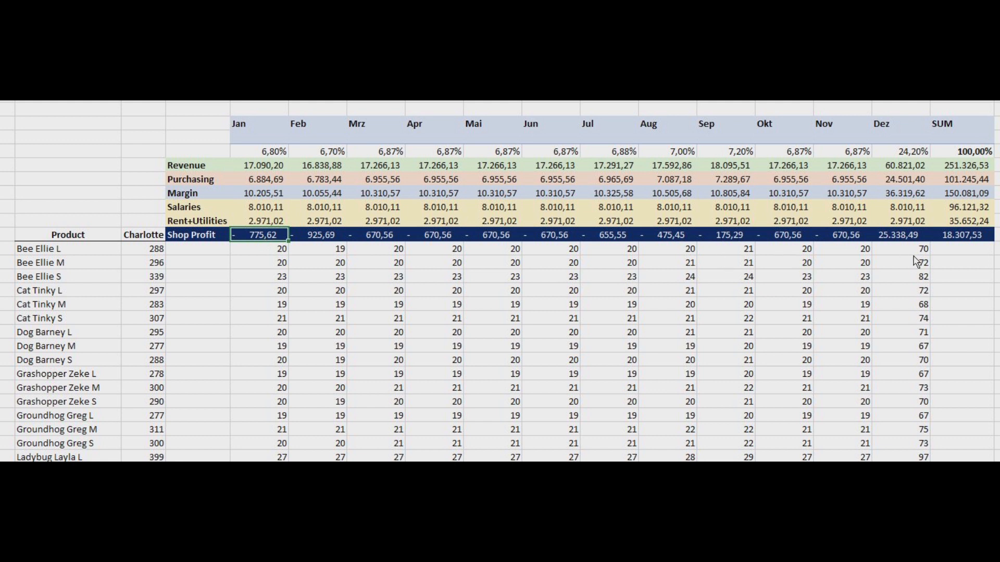
pyautogui.click(896, 239)
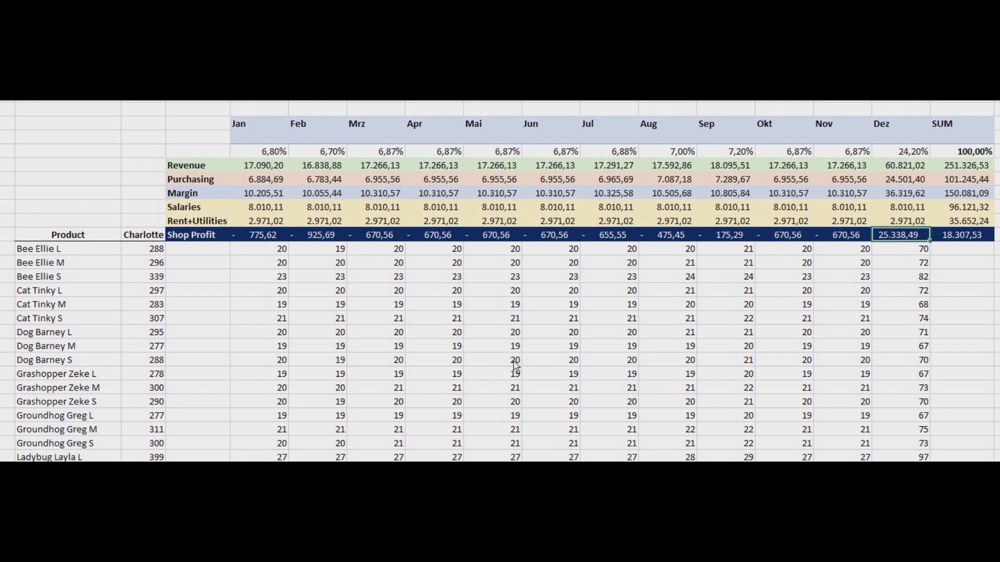
# Step: Examine the yearly quantity of Bee Ellie S for Charlotte and its January and February distribution
pyautogui.click(149, 282)
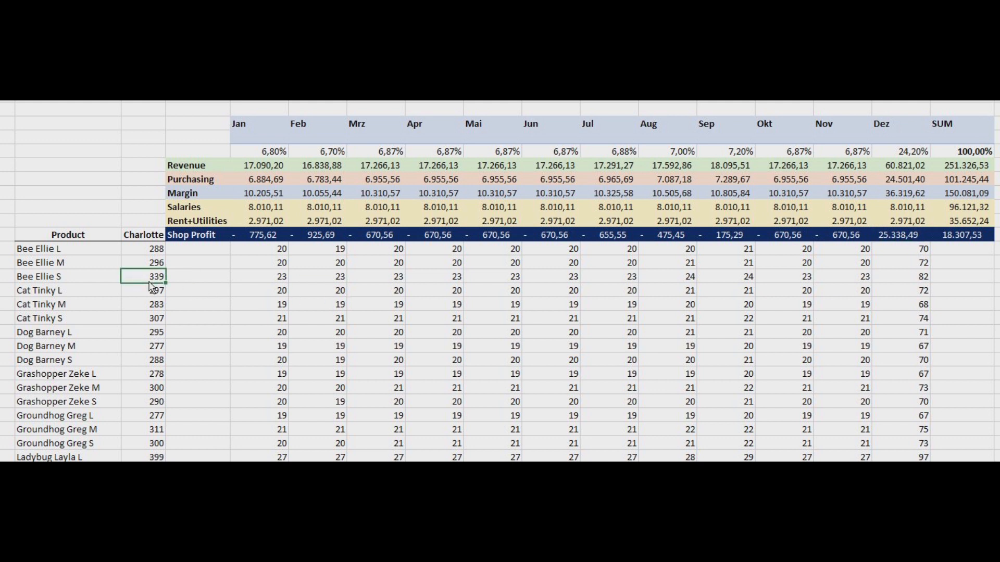
pyautogui.click(268, 279)
pyautogui.click(332, 280)
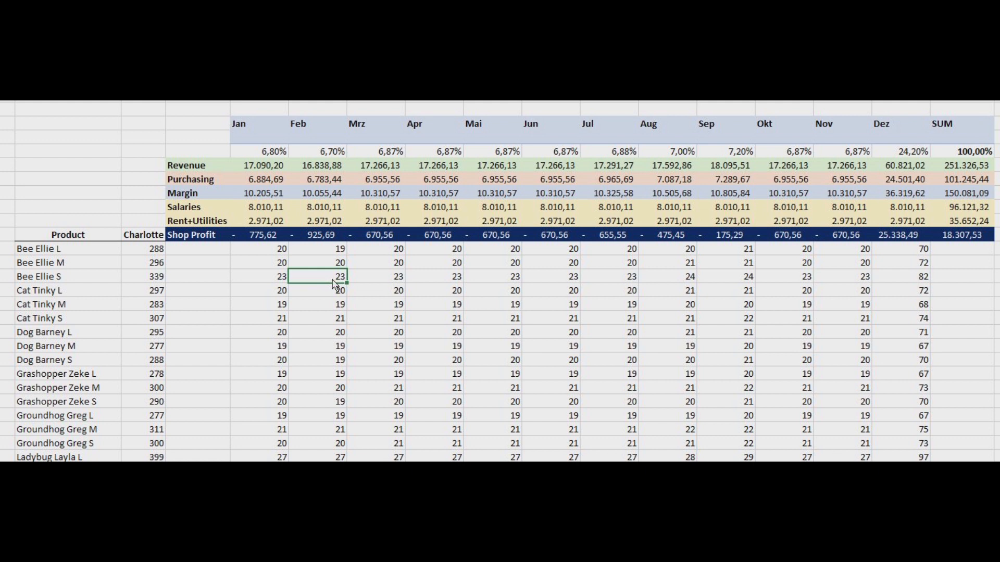
pyautogui.press('Up')
pyautogui.press('Up')
pyautogui.press('Up')
pyautogui.press('Up')
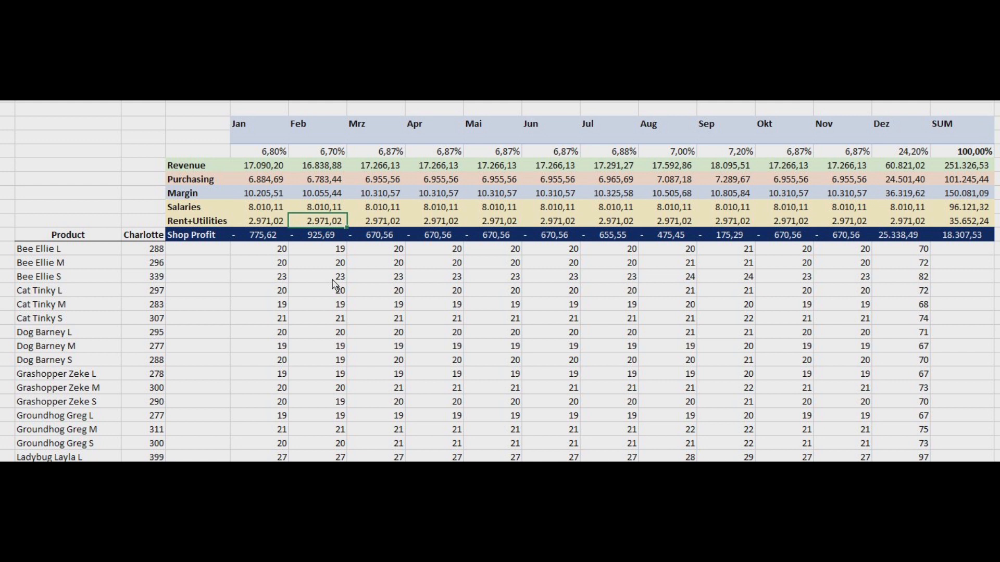
# Step: Review Charlotte's February column from Revenue through Purchasing, Margin, Salaries and Rent+Utilities to Shop Profit
pyautogui.press('Up')
pyautogui.press('Up')
pyautogui.press('Up')
pyautogui.press('Up')
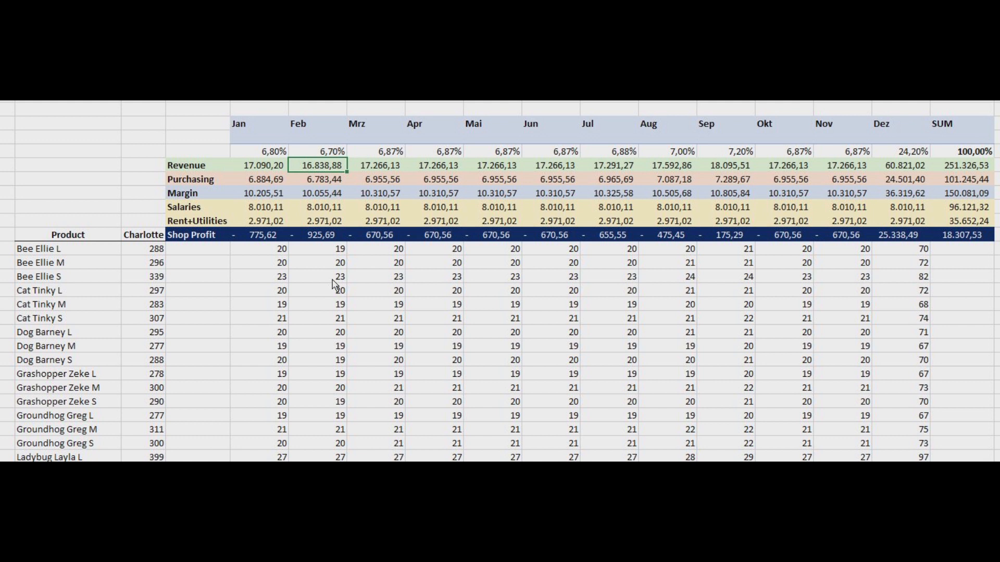
pyautogui.press('Down')
pyautogui.press('Down')
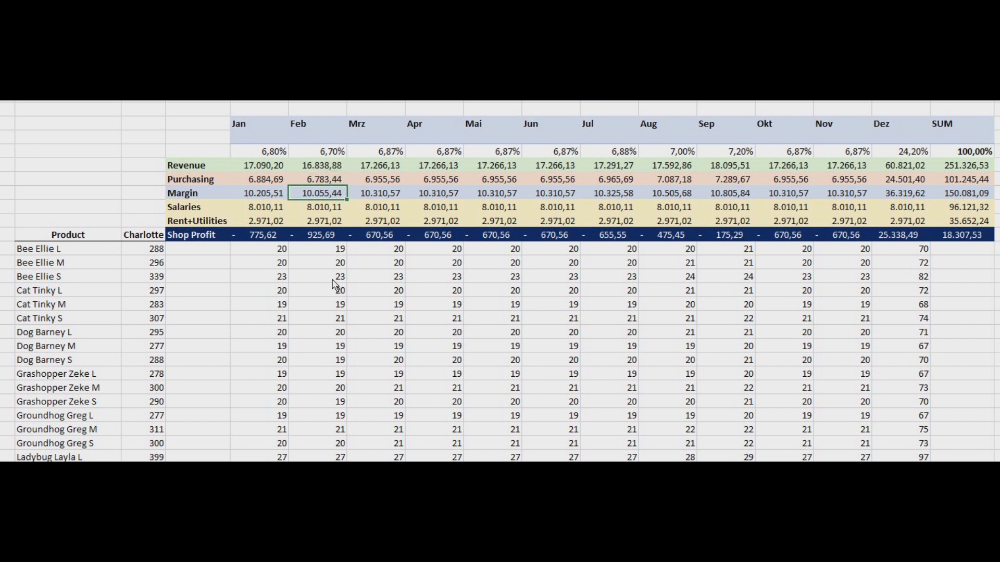
pyautogui.press('Down')
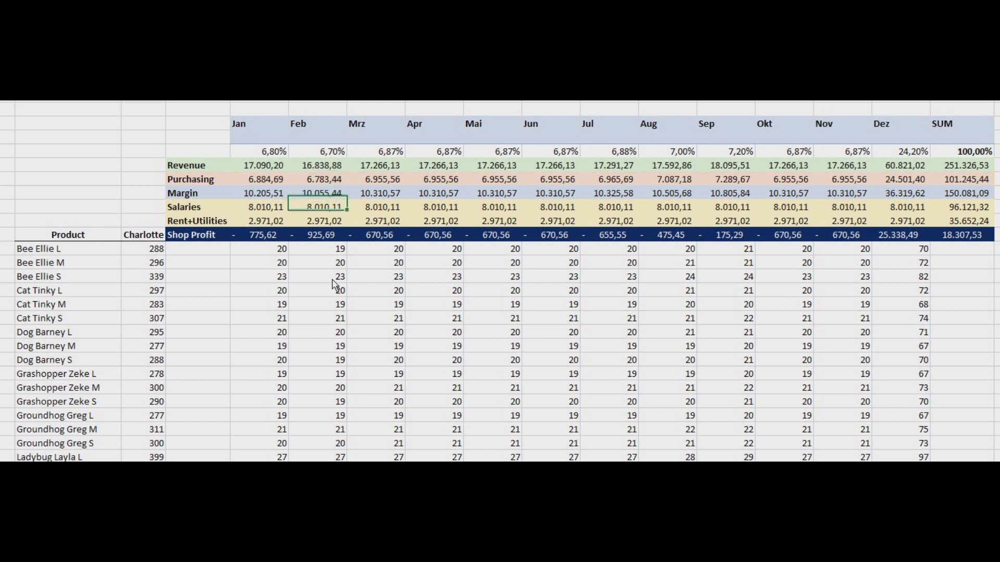
pyautogui.press('Down')
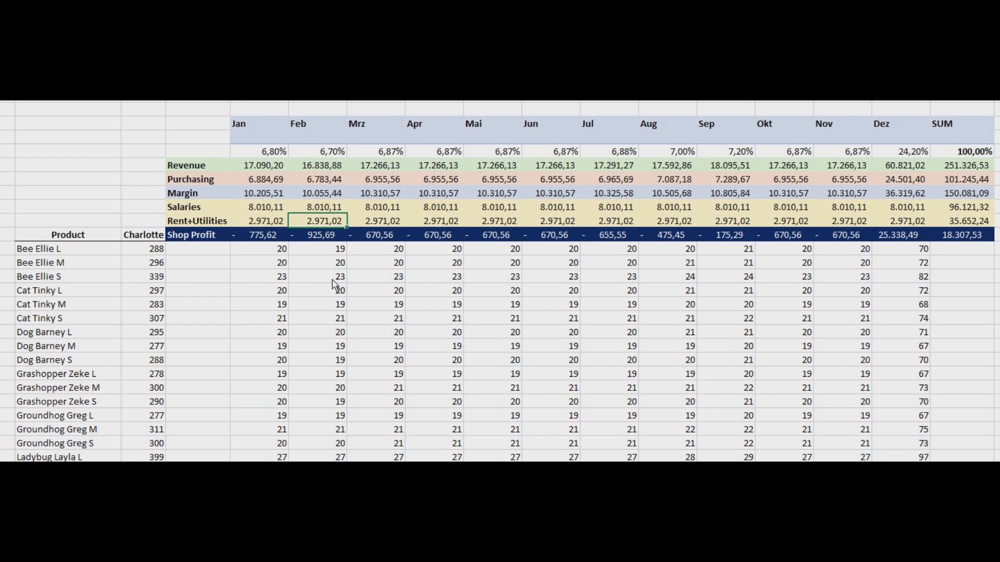
pyautogui.press('Down')
pyautogui.press('Down')
pyautogui.press('Down')
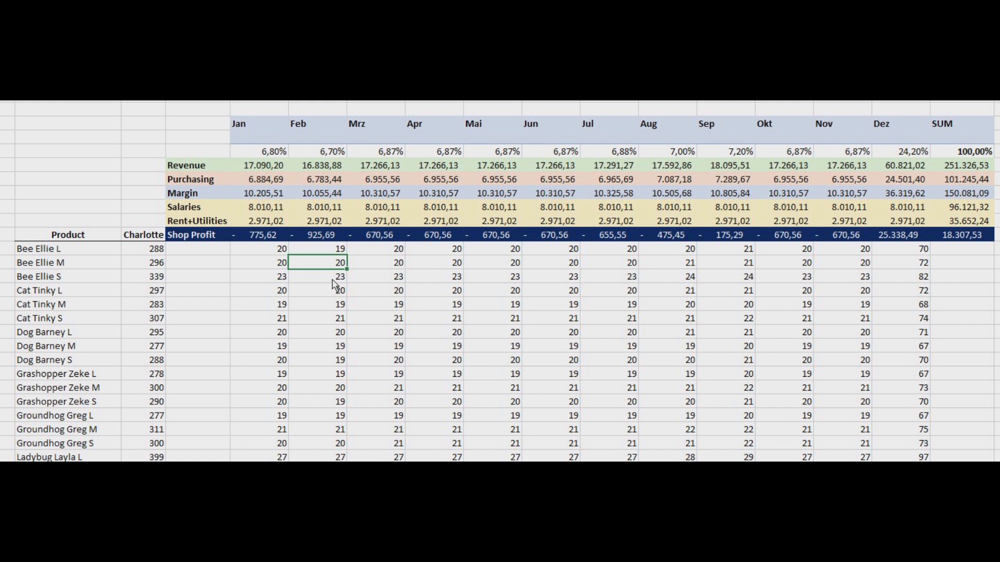
# Step: Review Charlotte's April Revenue and its March Revenue, Purchasing, Margin and Salaries
pyautogui.press('Right')
pyautogui.press('Right')
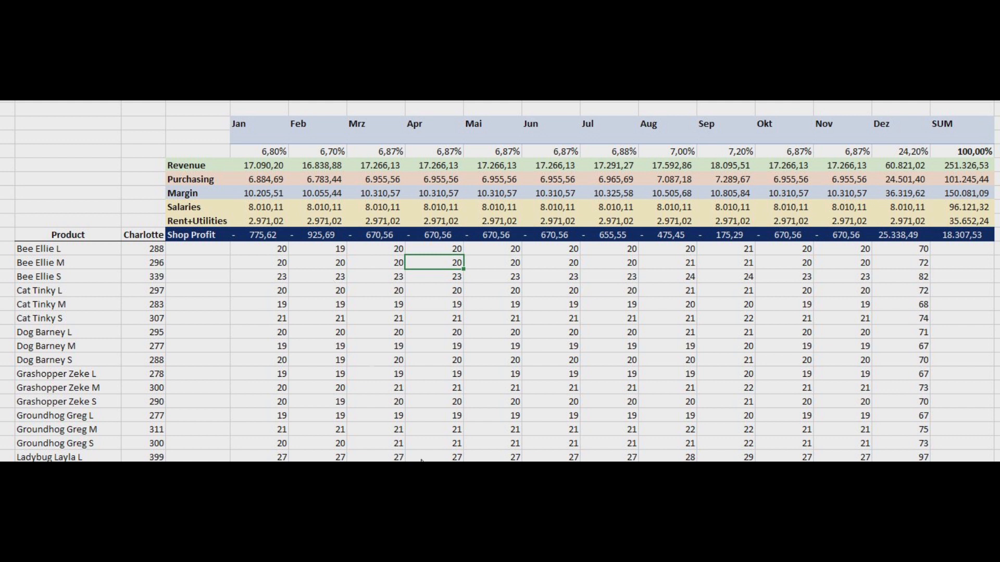
pyautogui.click(444, 167)
pyautogui.click(394, 167)
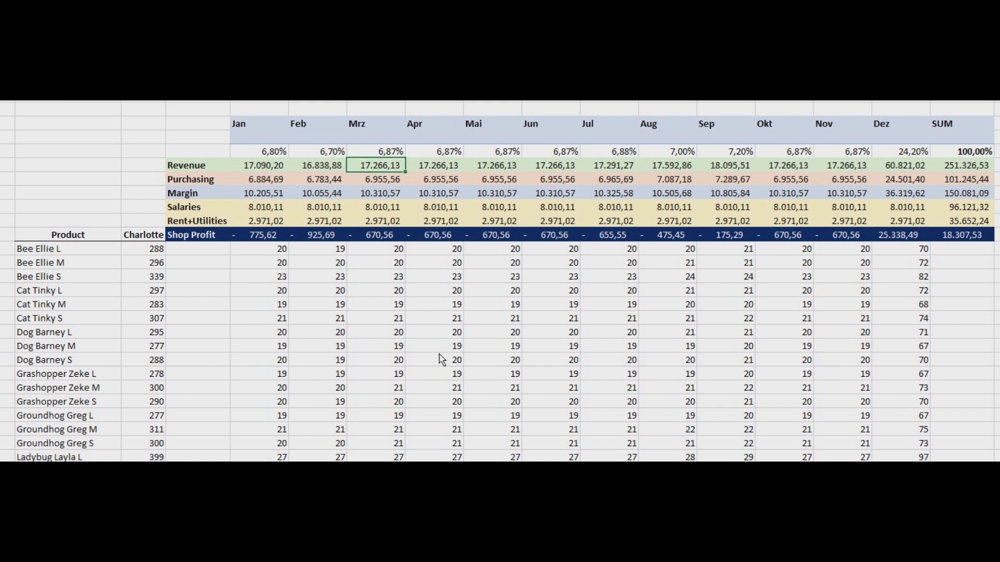
pyautogui.click(394, 184)
pyautogui.click(394, 197)
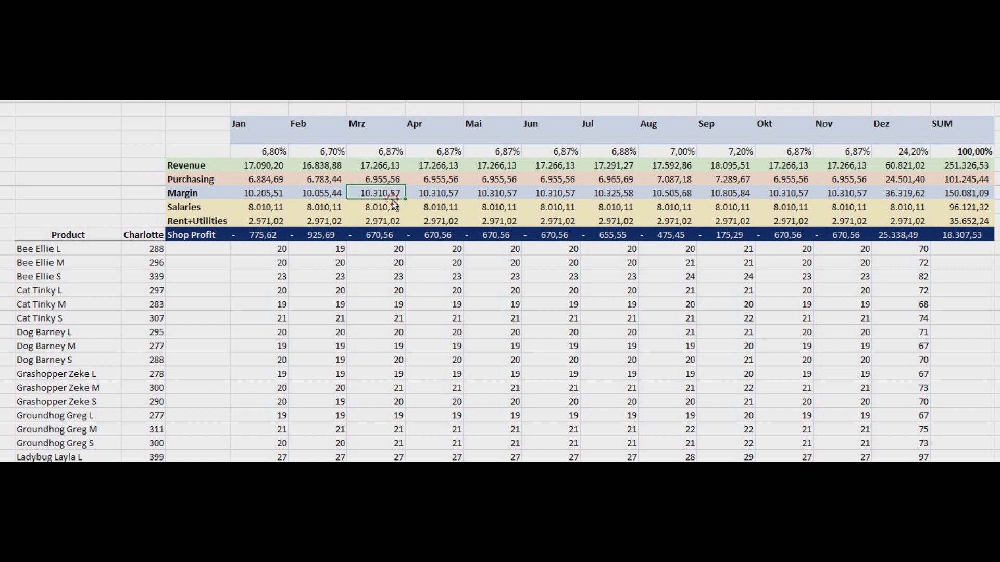
pyautogui.click(391, 209)
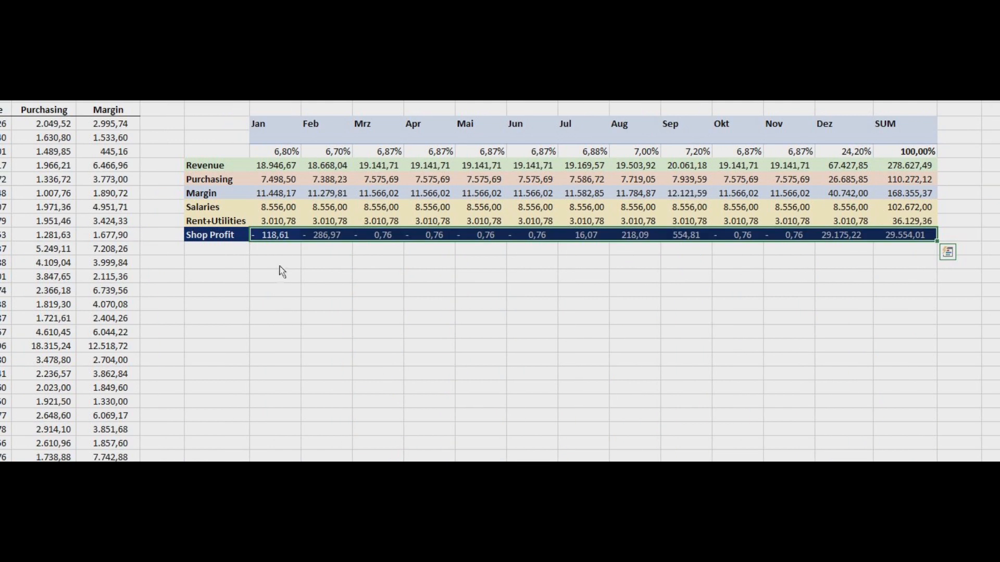
# Step: Compare the monthly Shop Profit rows on the Chicago, Houston, Jacksonville, Los Angeles and New York sheets
pyautogui.click(341, 279)
pyautogui.click(332, 266)
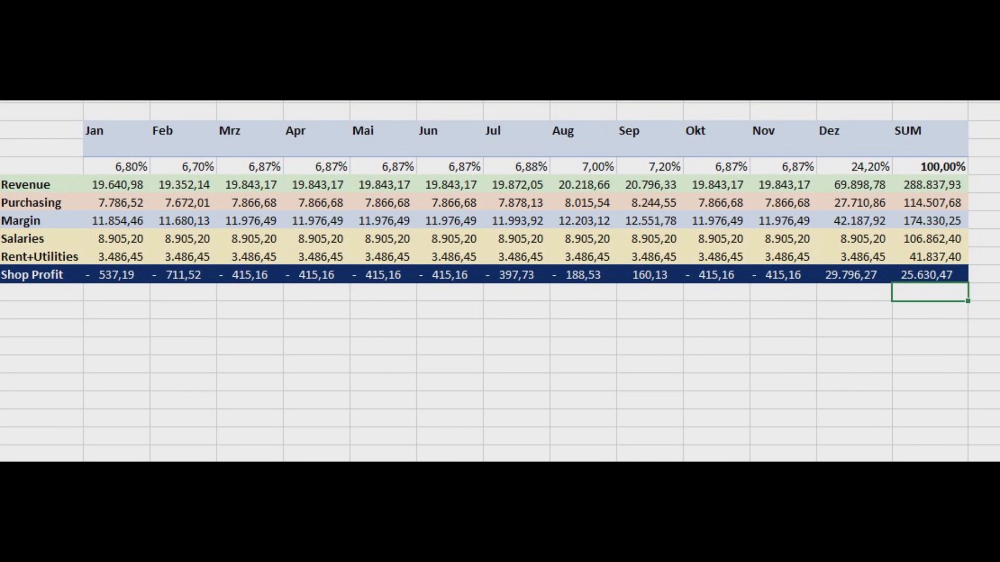
pyautogui.click(849, 279)
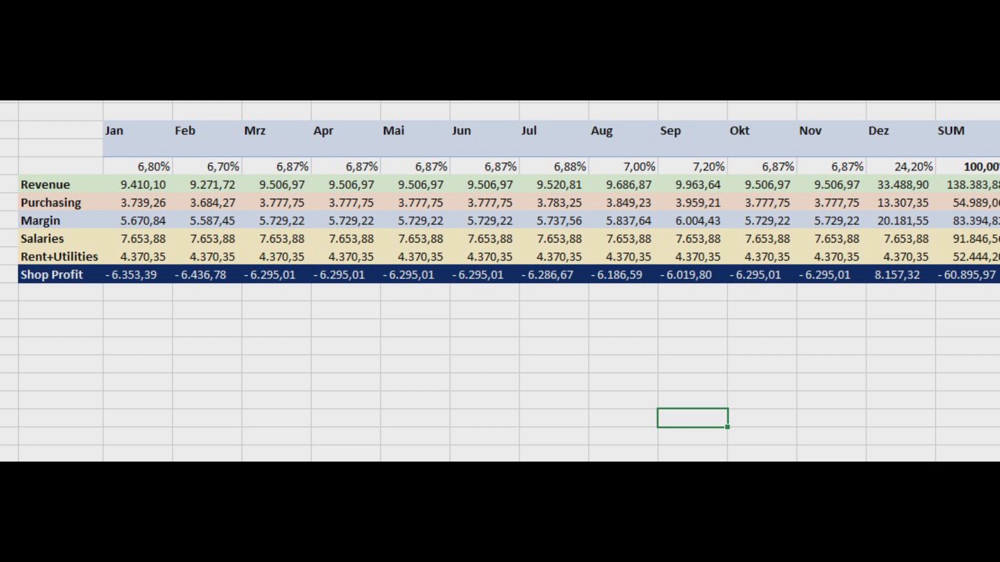
pyautogui.click(476, 371)
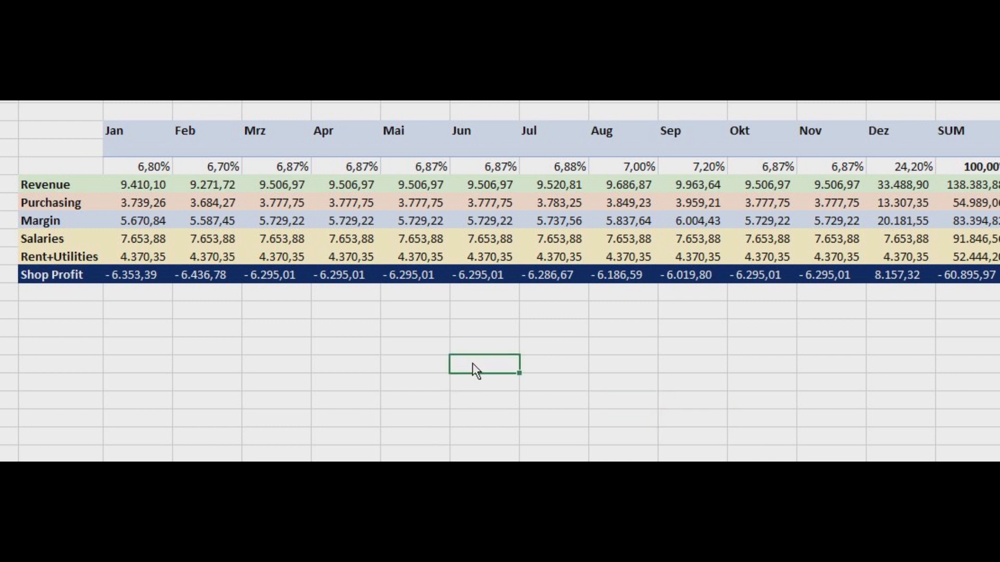
pyautogui.click(707, 326)
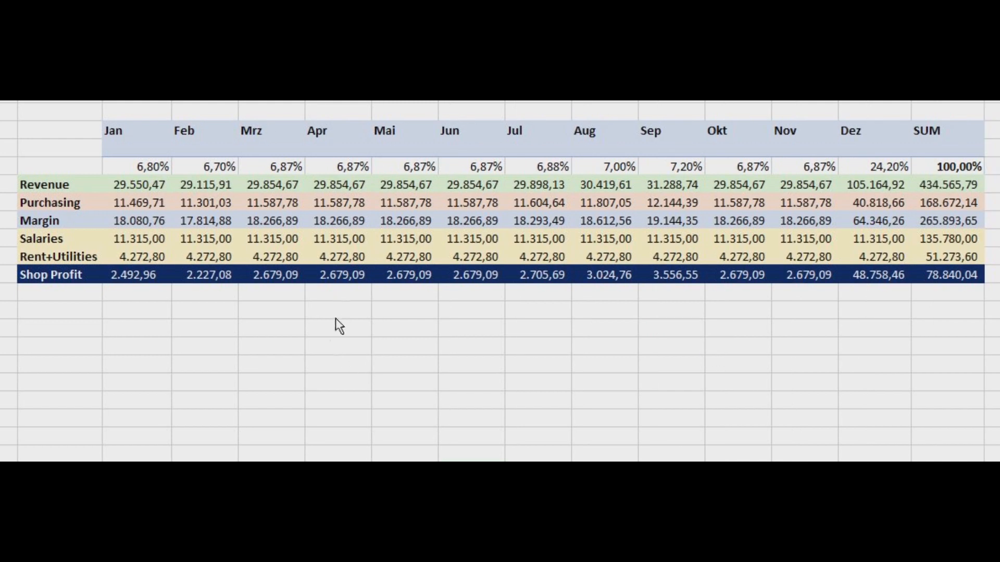
pyautogui.click(361, 276)
pyautogui.press('Right')
pyautogui.press('Right')
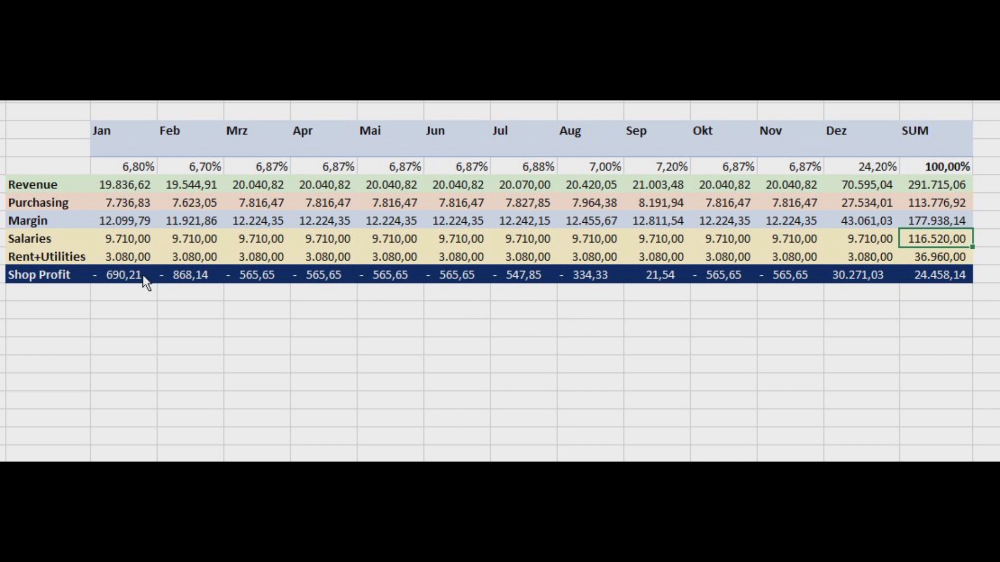
pyautogui.click(141, 245)
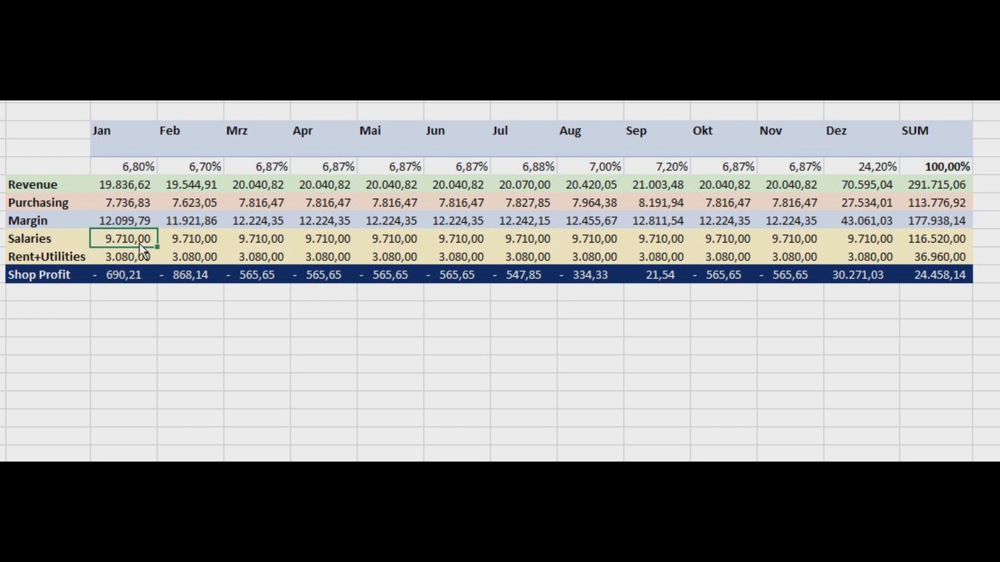
pyautogui.click(186, 244)
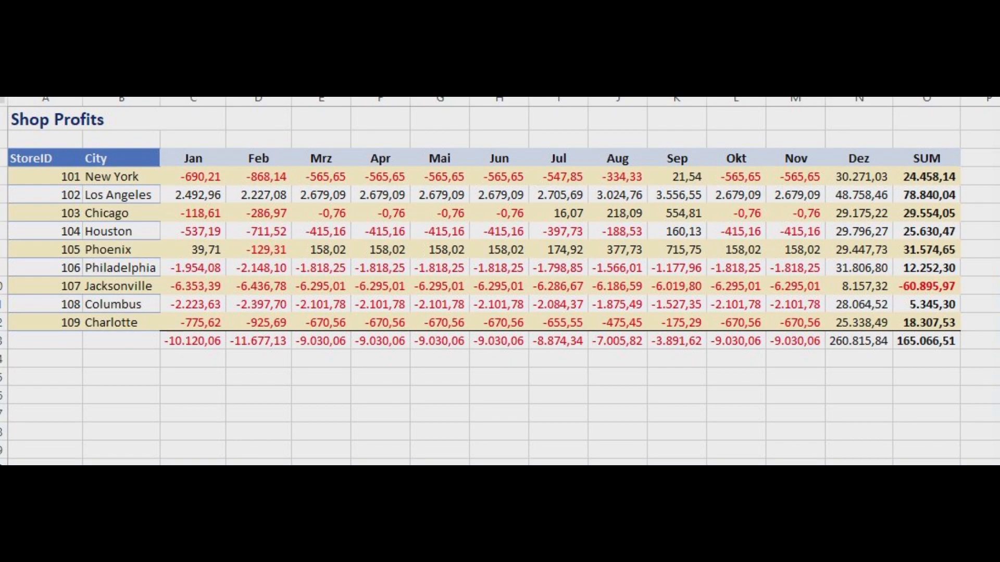
# Step: Examine the June profit of every store from New York to Charlotte and the June total in the Shop Profits overview
pyautogui.click(477, 177)
pyautogui.click(501, 177)
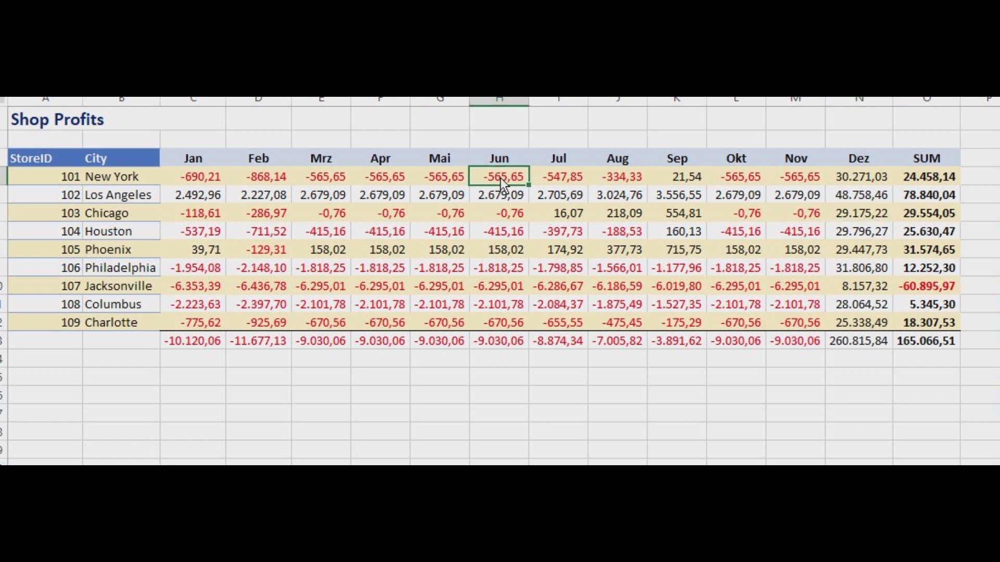
pyautogui.press('Down')
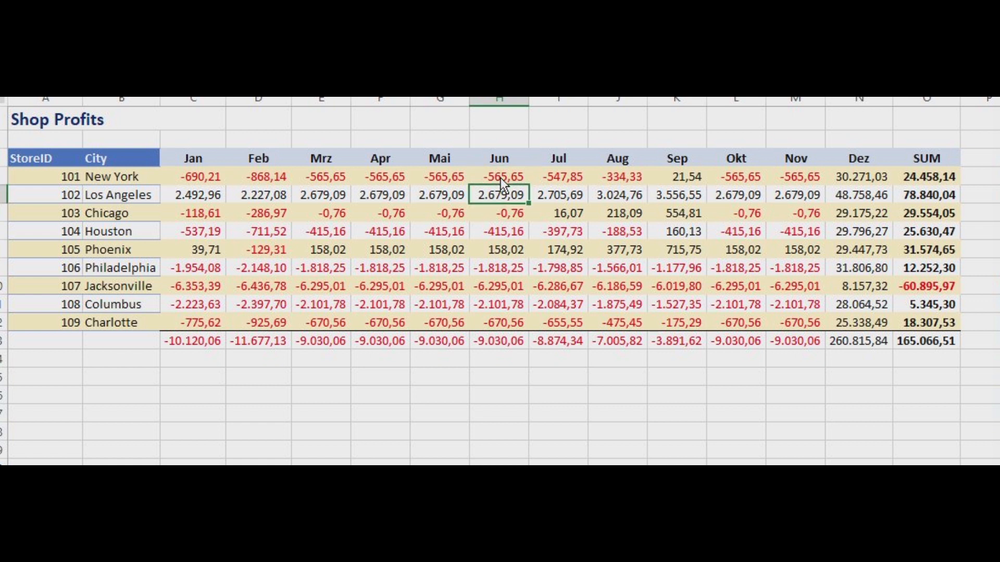
pyautogui.press('Down')
pyautogui.press('Down')
pyautogui.press('Down')
pyautogui.press('Down')
pyautogui.press('Down')
pyautogui.press('Down')
pyautogui.press('Down')
pyautogui.press('Down')
# Step: Review the totals row of the Shop Profits overview from July through December to the yearly grand total
pyautogui.press('Right')
pyautogui.press('Right')
pyautogui.press('Right')
pyautogui.press('Right')
pyautogui.press('Right')
pyautogui.press('Right')
pyautogui.press('Right')
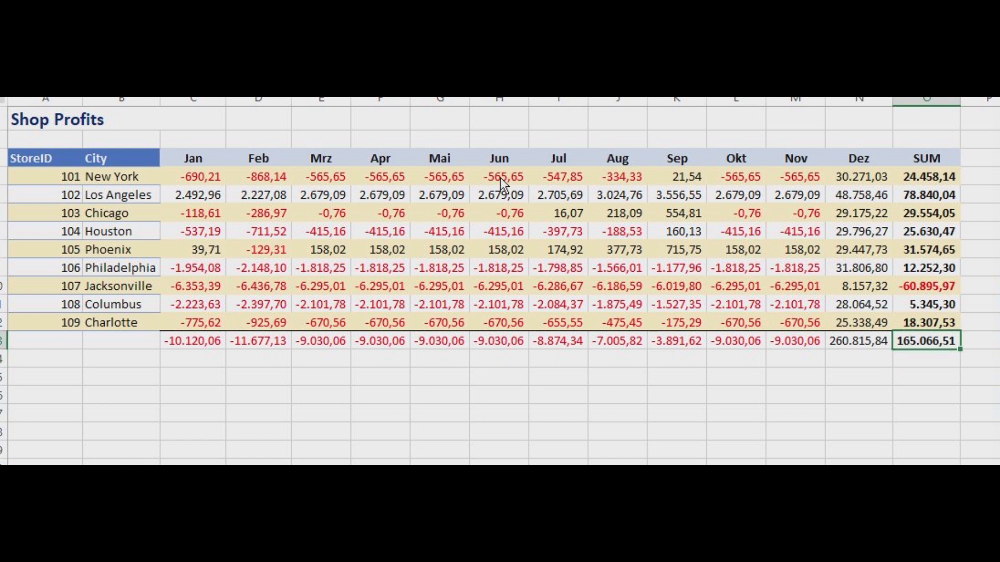
pyautogui.press('Down')
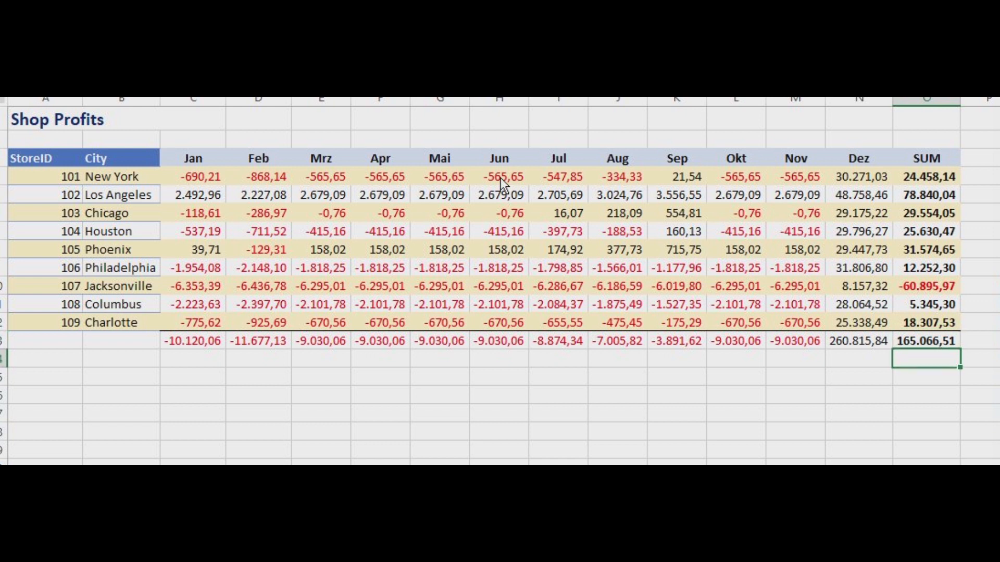
pyautogui.press('Up')
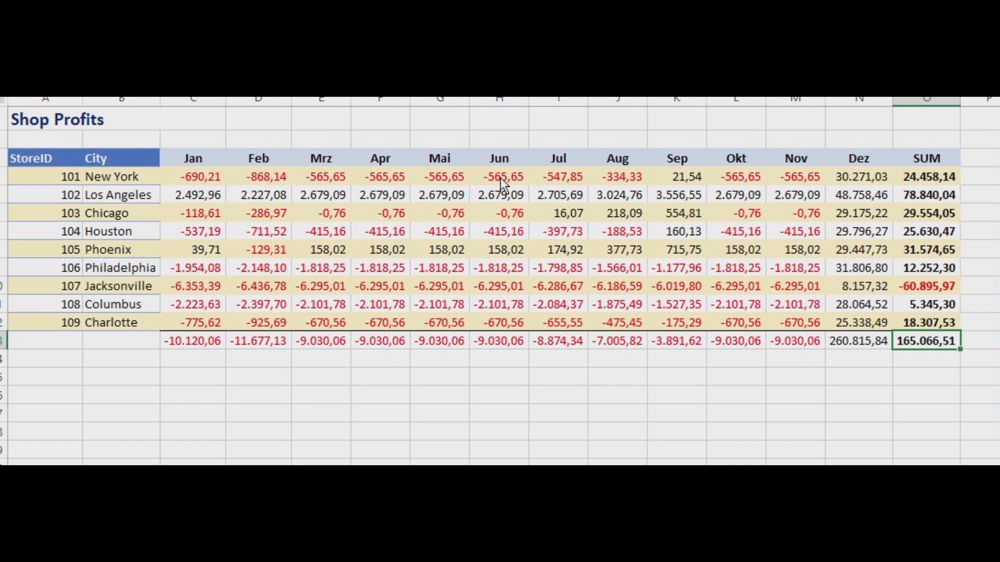
# Step: Compare the yearly profit sums of Charlotte, Columbus and Jacksonville in the Shop Profits overview
pyautogui.press('Up')
pyautogui.press('Up')
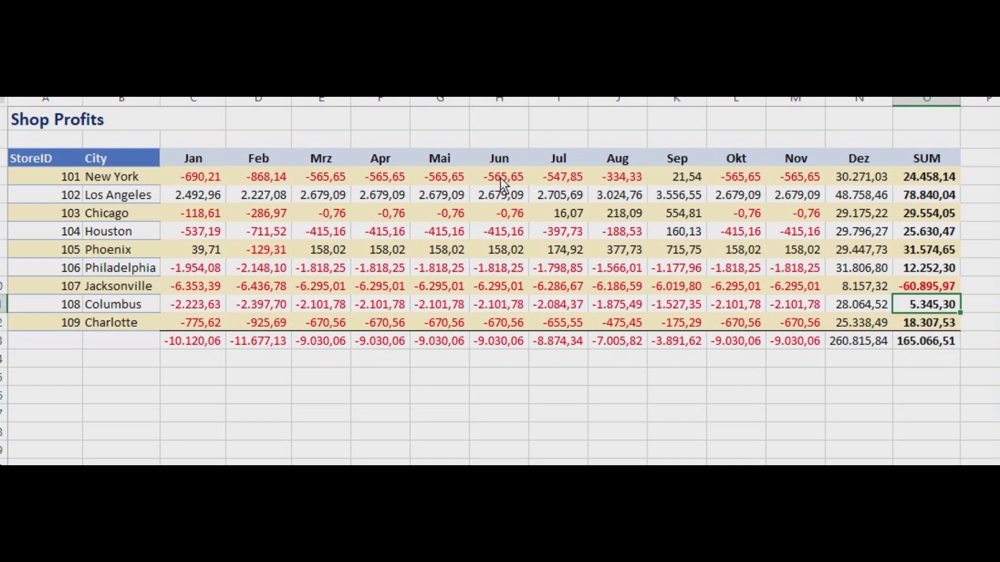
pyautogui.press('Up')
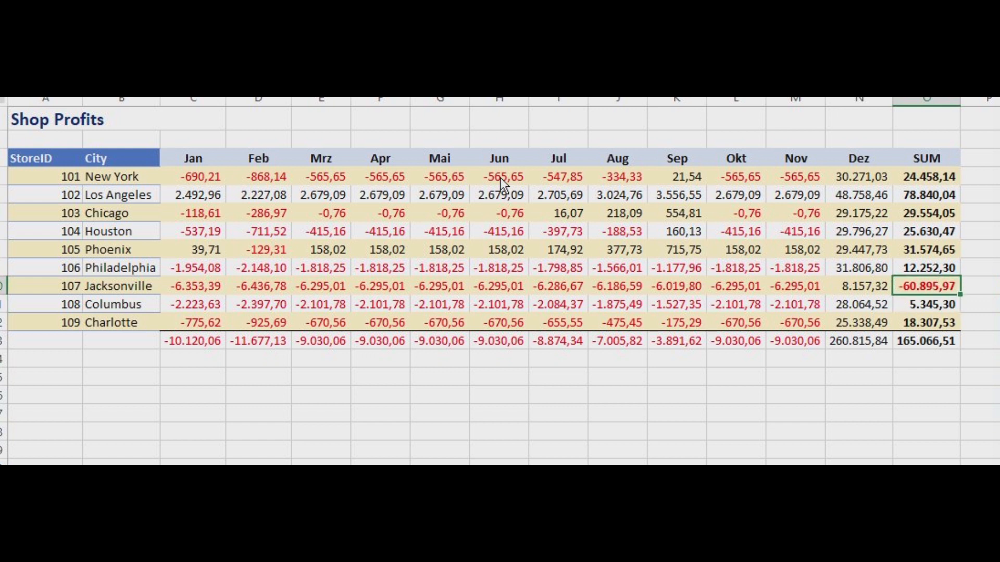
pyautogui.press('Down')
pyautogui.press('Up')
pyautogui.press('Down')
pyautogui.press('Down')
pyautogui.press('Down')
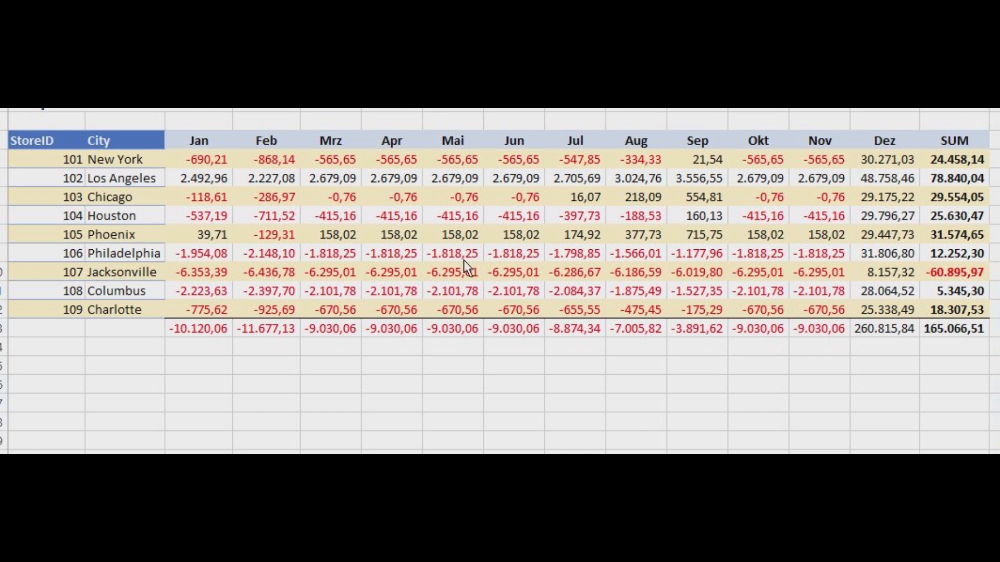
pyautogui.press('Up')
# Step: Check Philadelphia's May profit and Phoenix's June, July and August profits in the Shop Profits overview
pyautogui.click(460, 250)
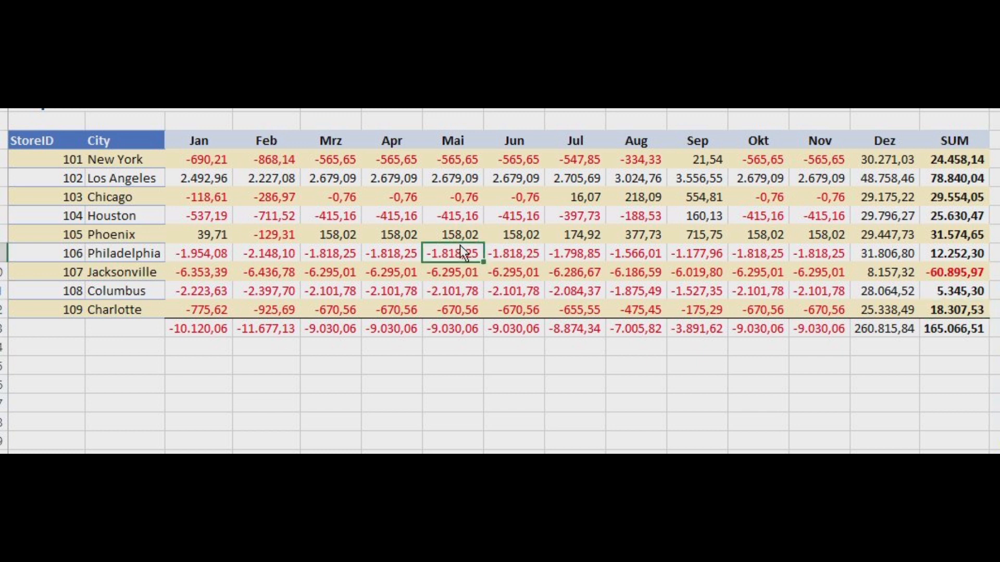
pyautogui.click(487, 236)
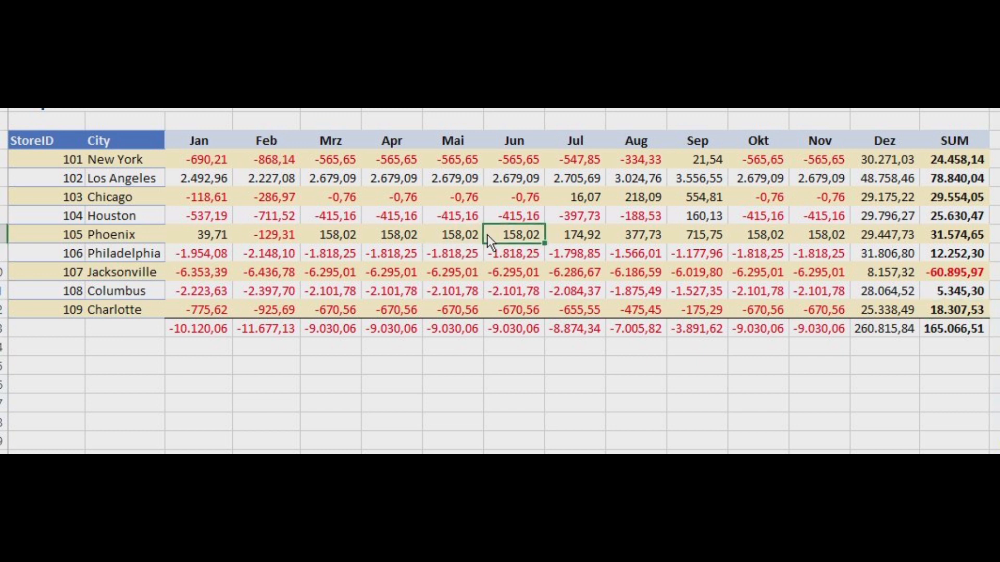
pyautogui.click(586, 237)
pyautogui.click(642, 239)
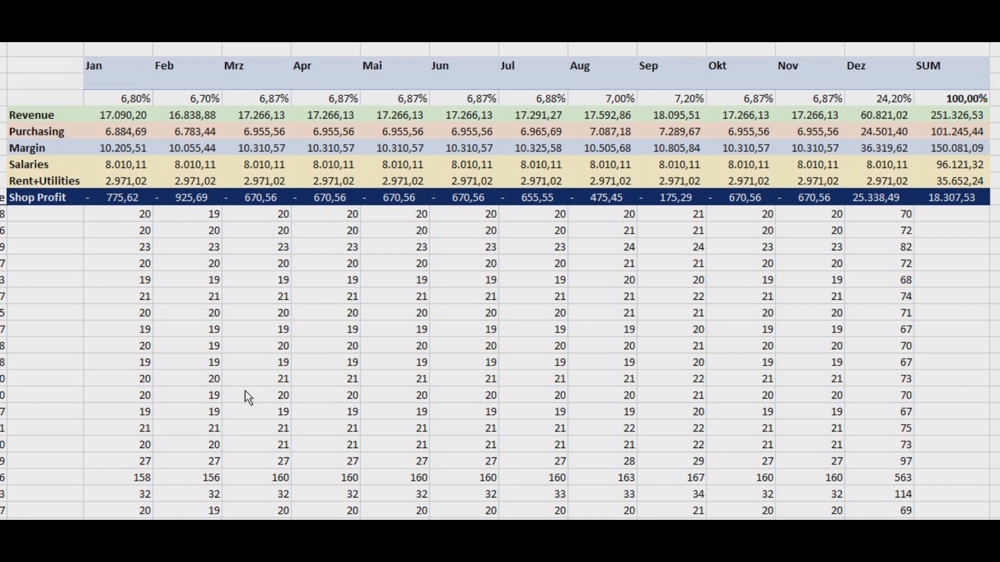
# Step: Review Charlotte's February and March Salaries and the monthly planned quantities of Bee Ellie S and Cat Tinky L
pyautogui.click(241, 168)
pyautogui.click(192, 168)
pyautogui.click(260, 252)
pyautogui.press('Left')
pyautogui.press('Left')
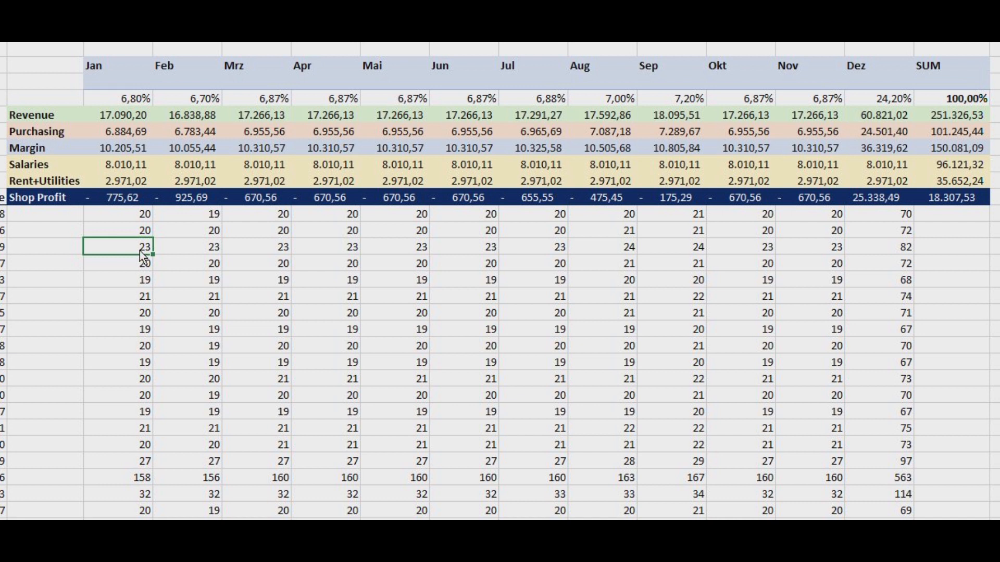
pyautogui.click(208, 249)
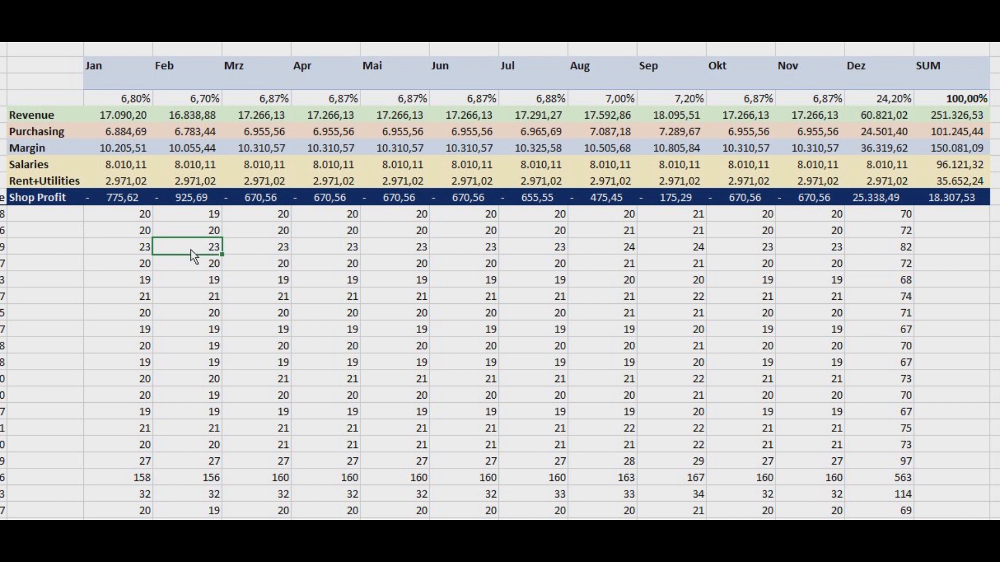
pyautogui.click(149, 267)
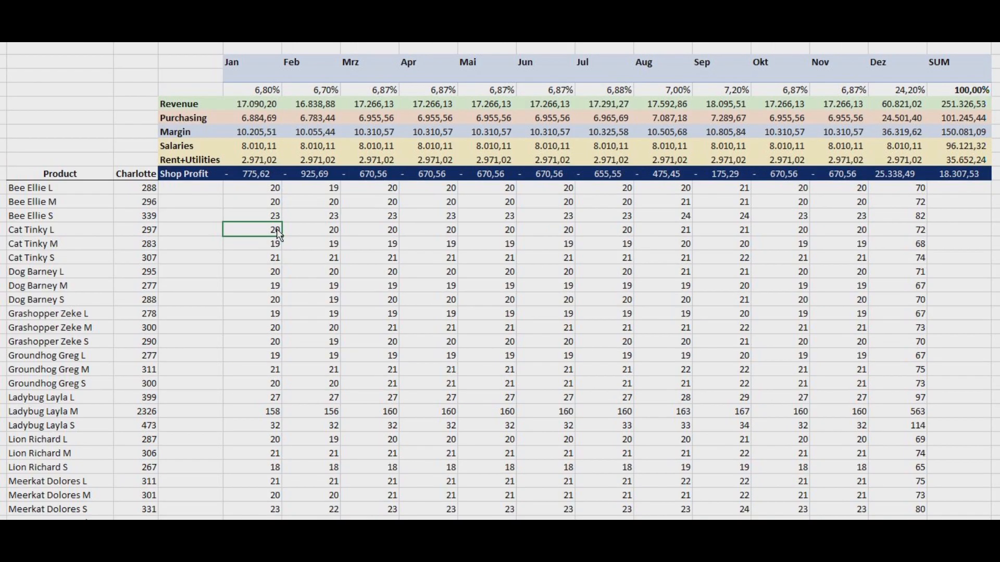